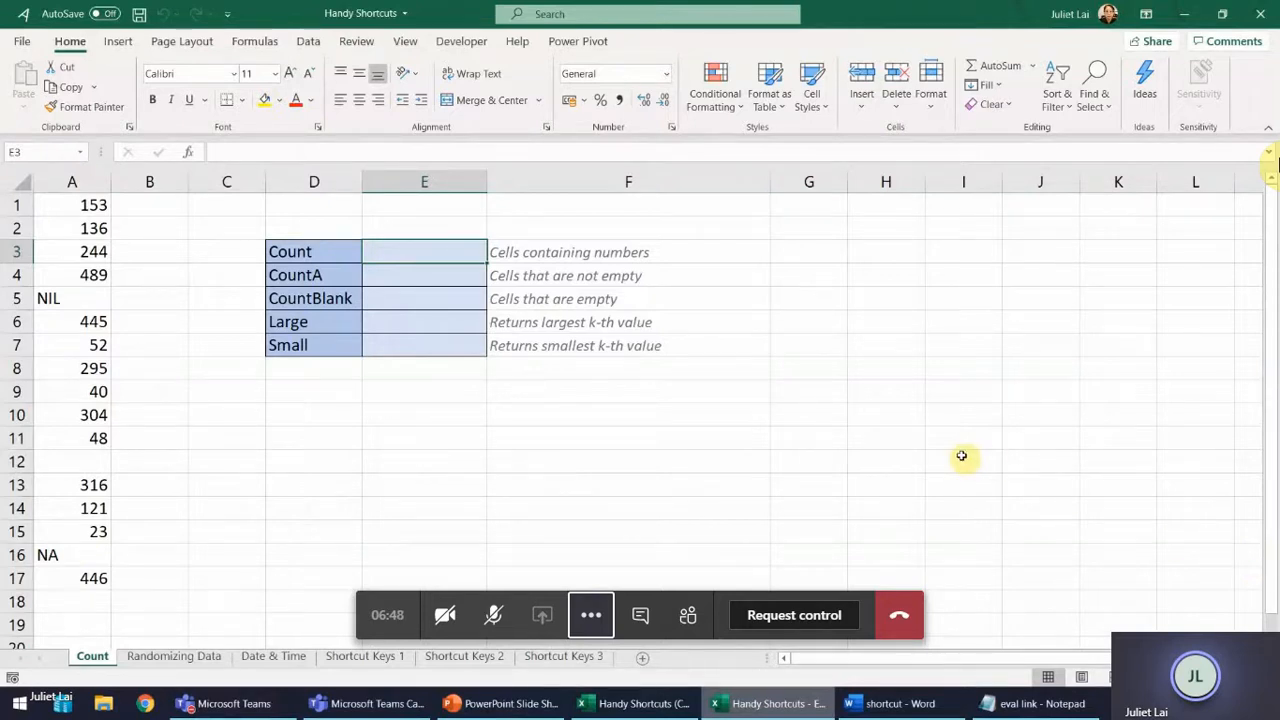
Step: Review the Count and Shortcut Keys sheets in the Handy Shortcuts (Complete) workbook and return to the Handy Shortcuts practice workbook
{"action": "left_click", "coordinate": [656, 704]}
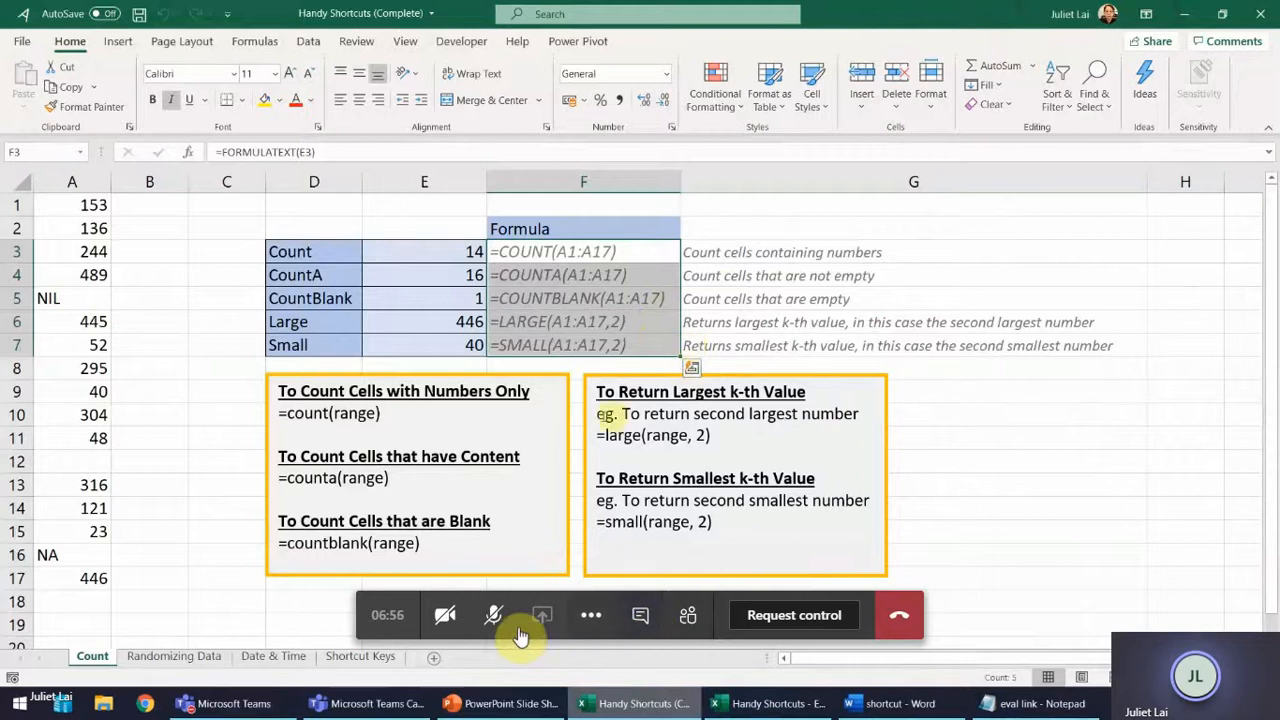
{"action": "left_click", "coordinate": [593, 618]}
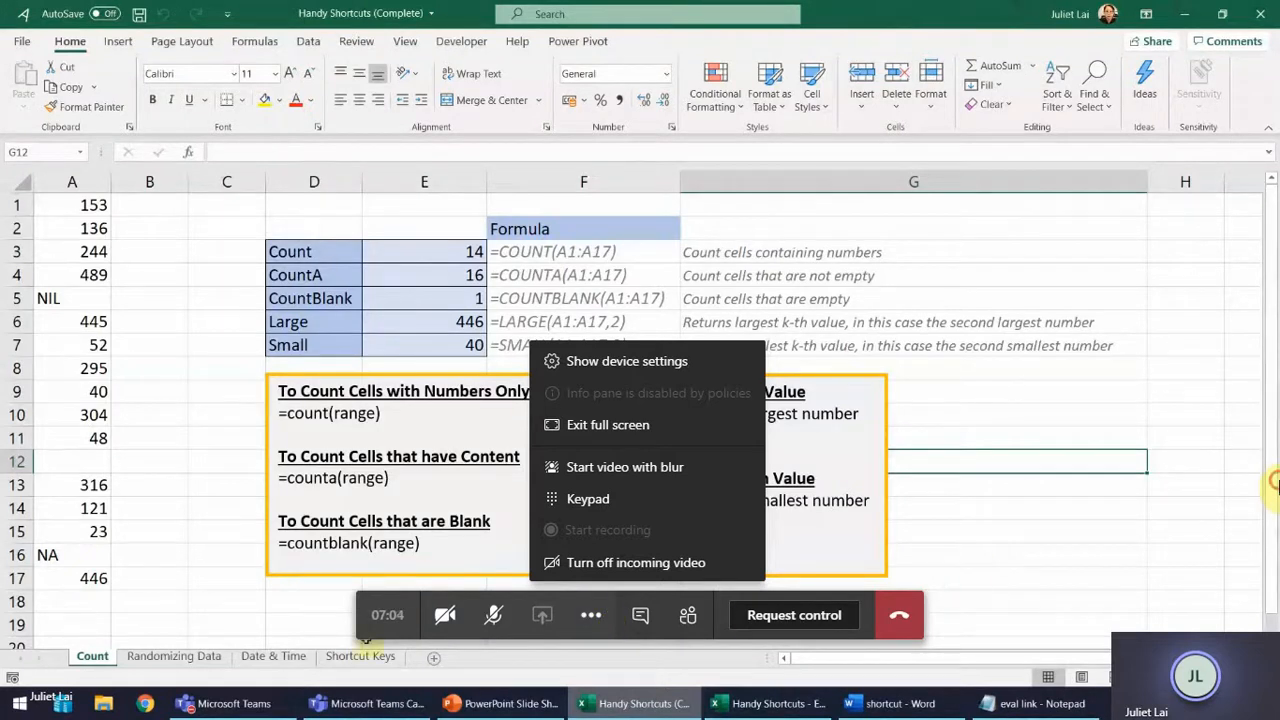
{"action": "left_click", "coordinate": [1278, 488]}
{"action": "left_click", "coordinate": [364, 658]}
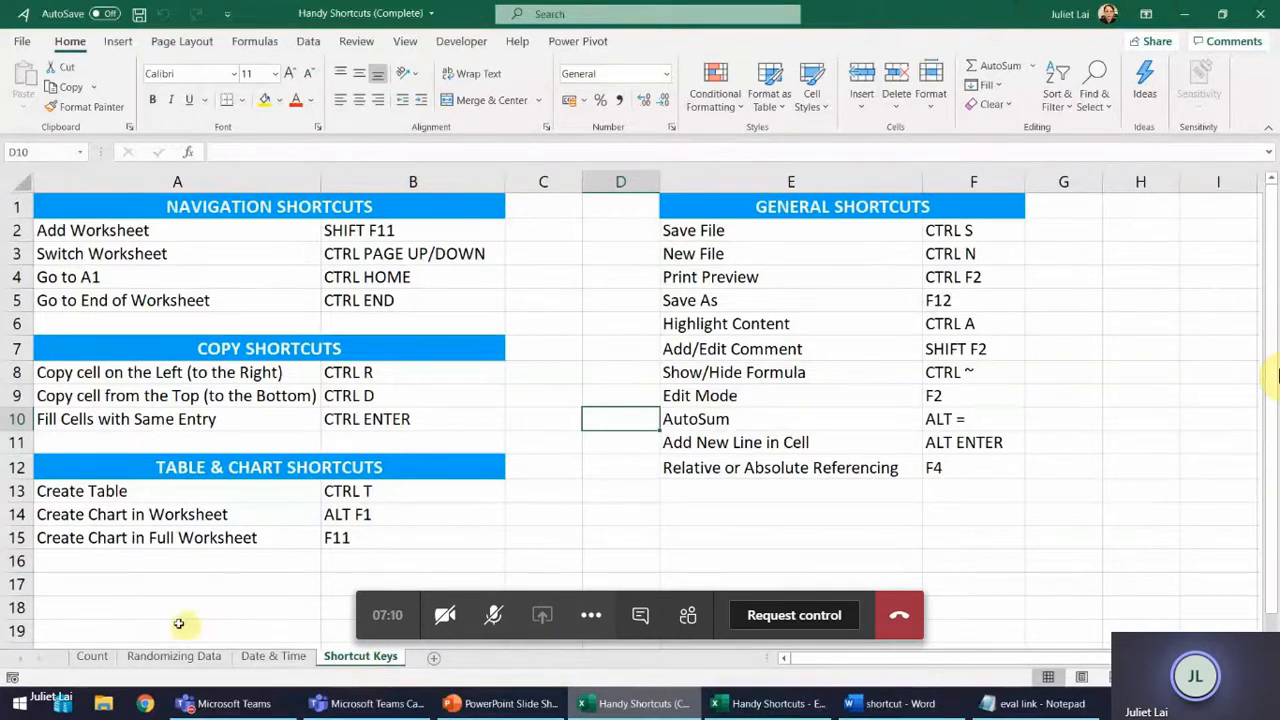
{"action": "left_click", "coordinate": [92, 656]}
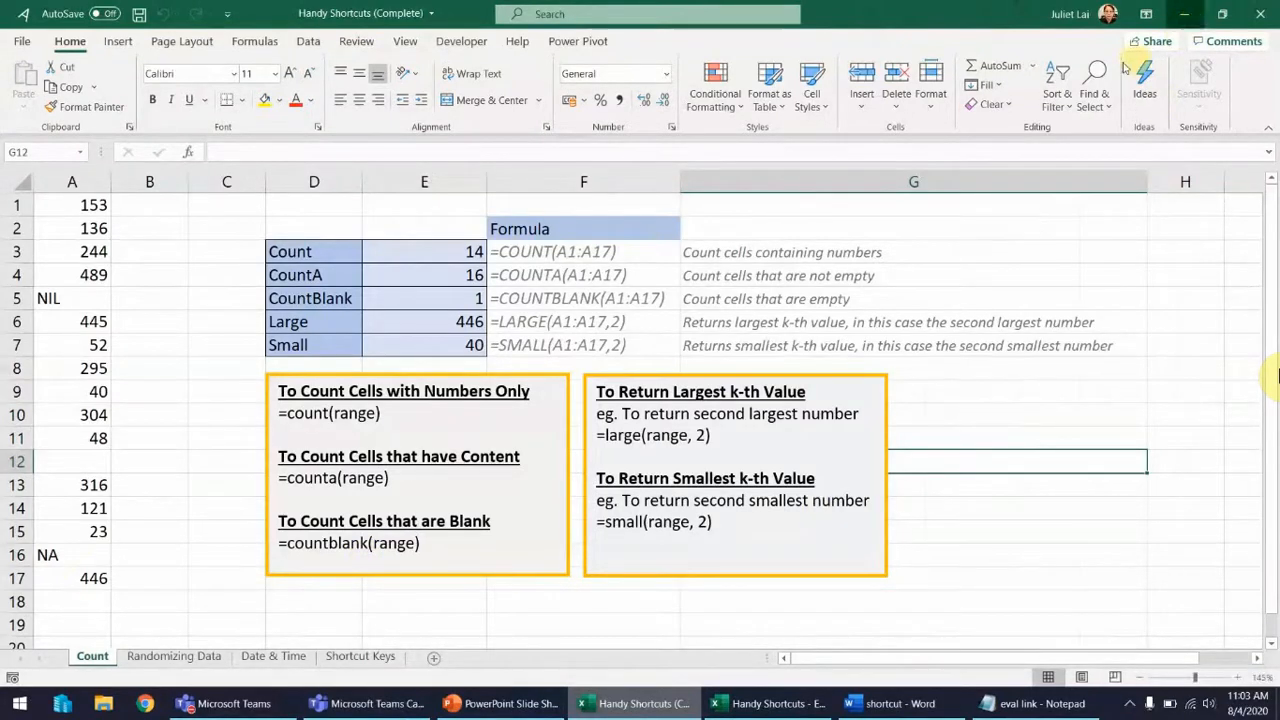
{"action": "left_click", "coordinate": [1184, 14]}
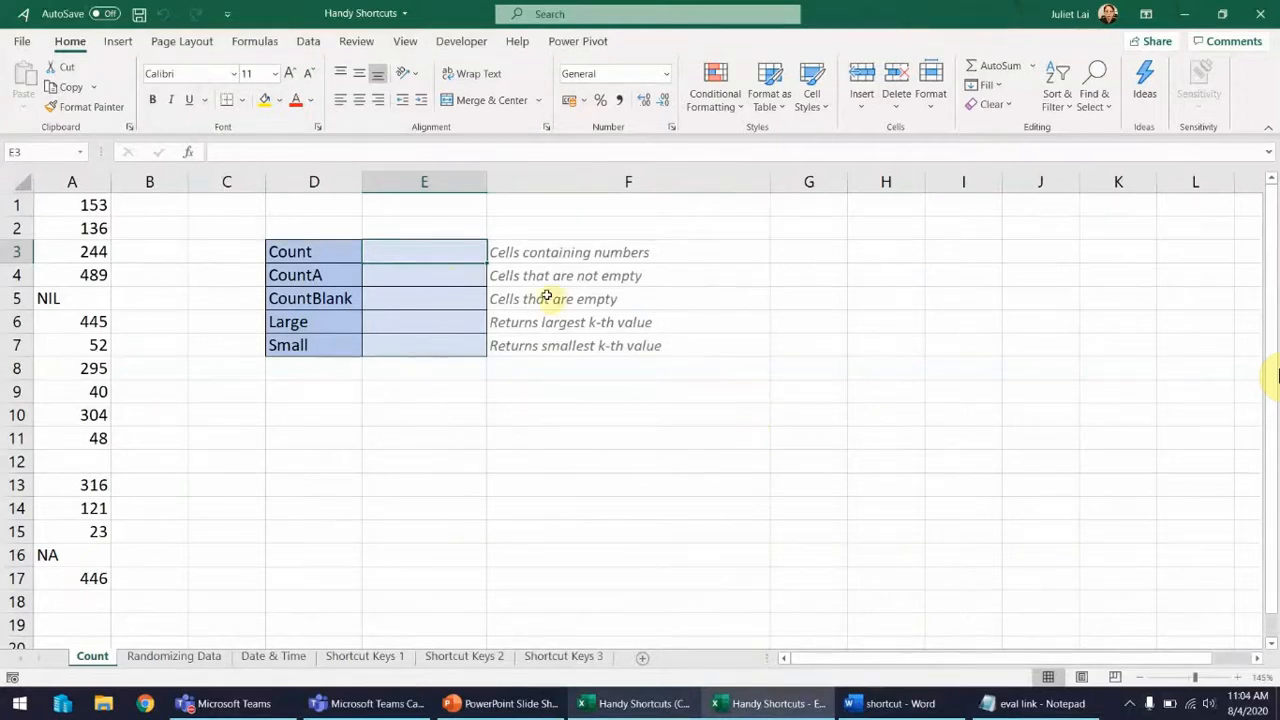
Step: Examine the numbers, text entries and blank cell in A1:A17 that the Count table refers to
{"action": "left_click", "coordinate": [318, 256]}
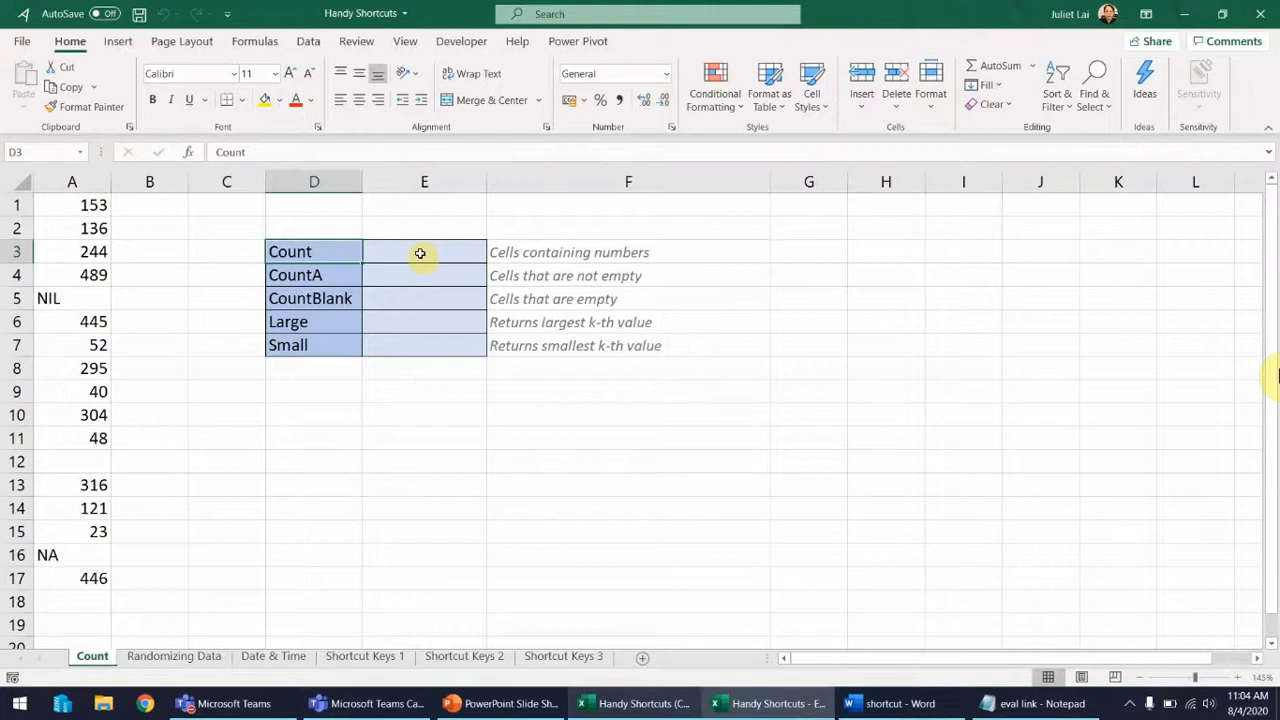
{"action": "key", "text": "Tab"}
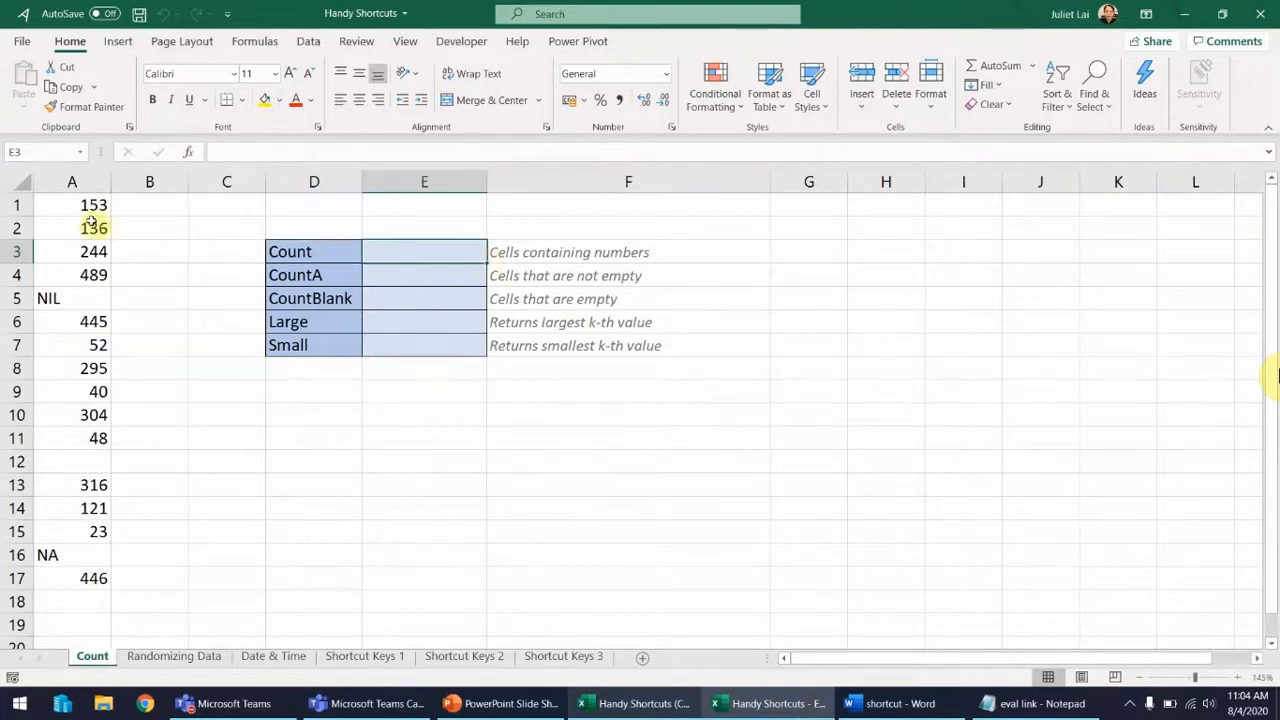
{"action": "left_click_drag", "start_coordinate": [94, 206], "coordinate": [90, 252]}
{"action": "left_click_drag", "start_coordinate": [74, 298], "coordinate": [76, 578]}
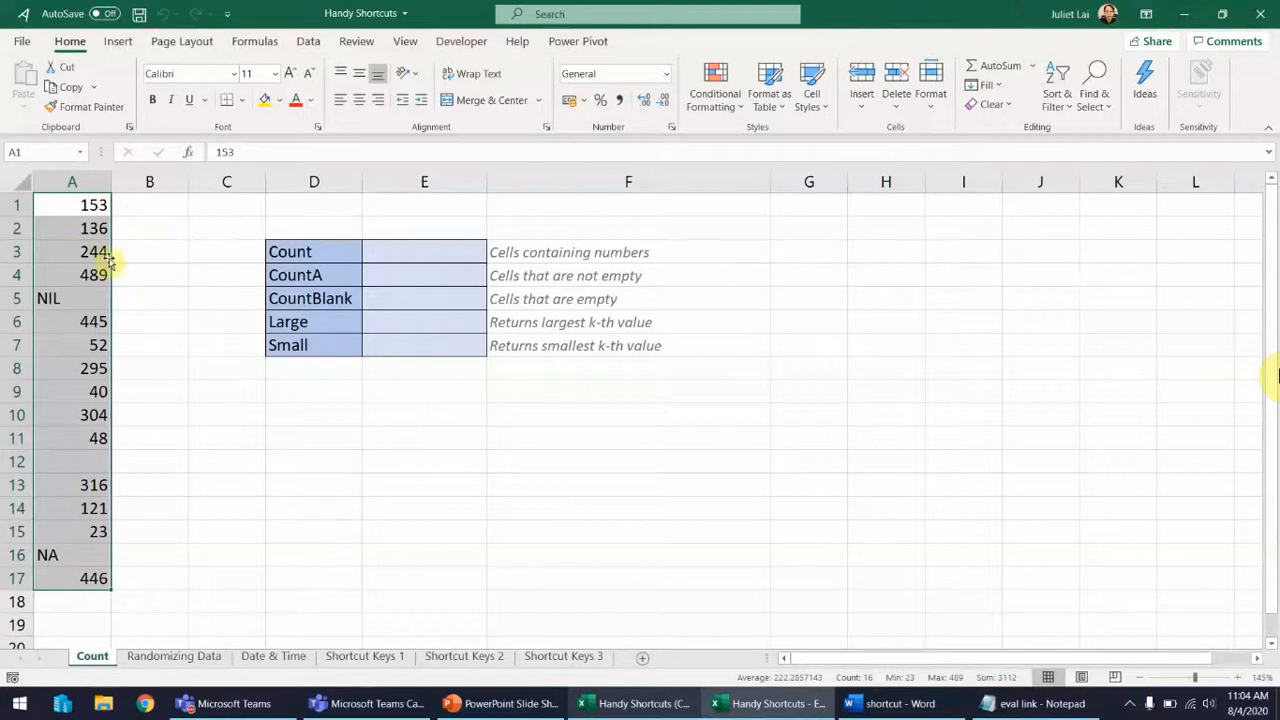
{"action": "left_click", "coordinate": [94, 300]}
{"action": "left_click", "coordinate": [86, 553]}
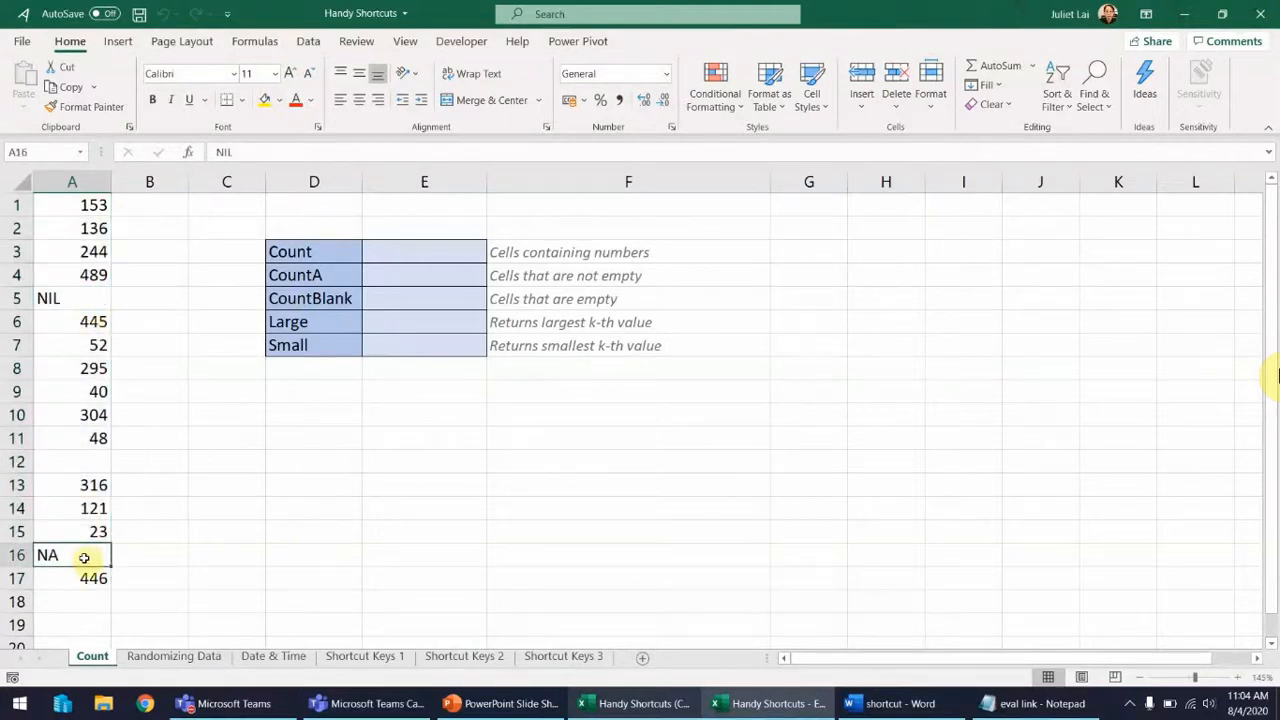
{"action": "left_click", "coordinate": [100, 462]}
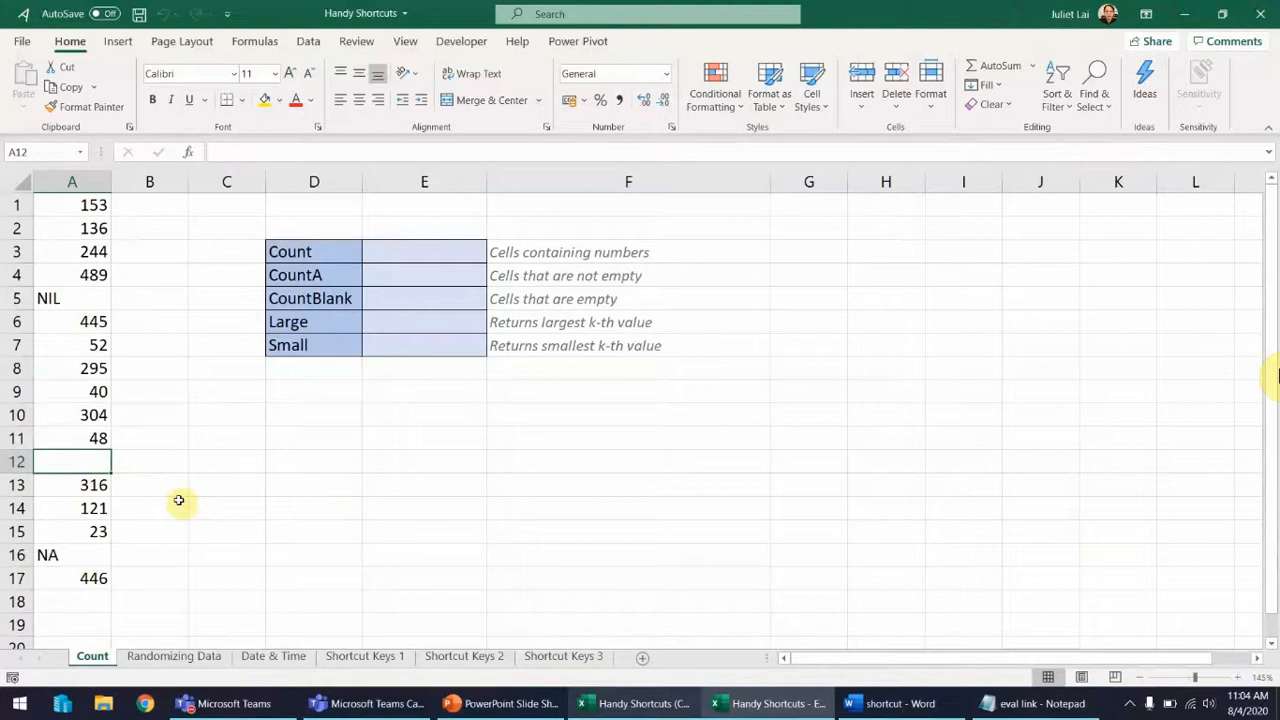
Step: Enter =COUNT(A1:A17) in E3 to count the cells containing numbers
{"action": "left_click", "coordinate": [431, 254]}
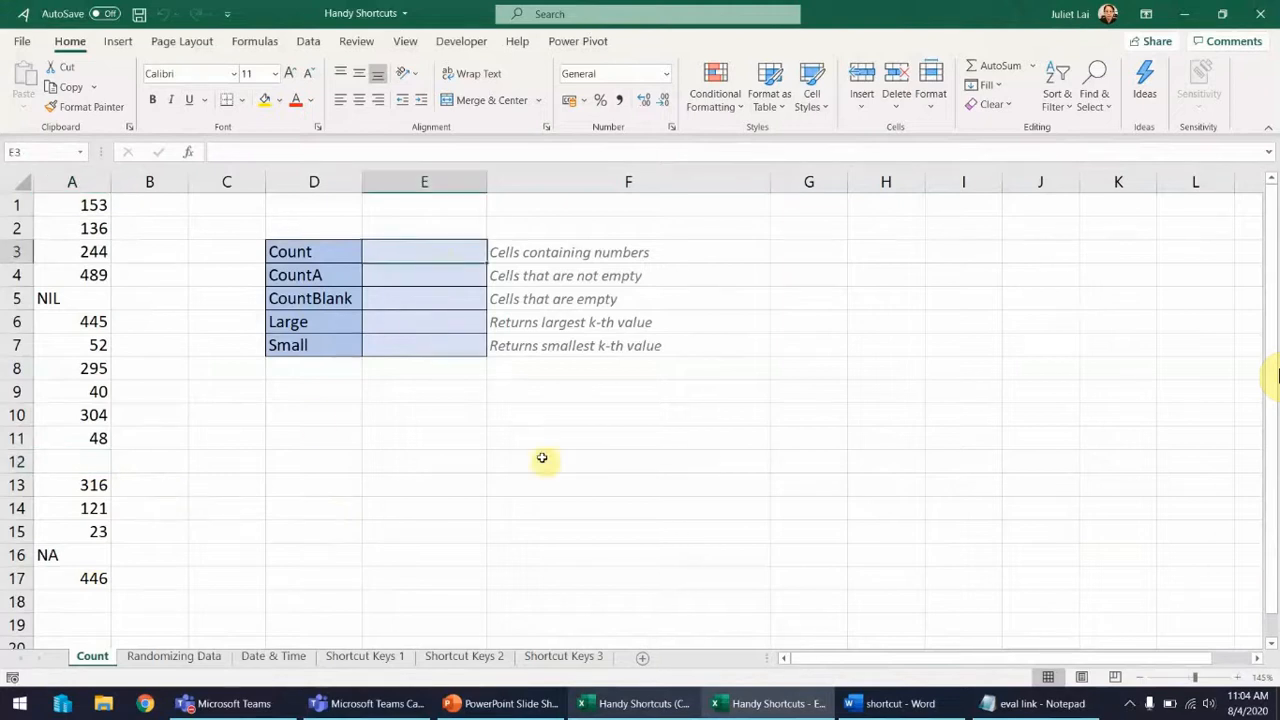
{"action": "type", "text": "=coun"}
{"action": "key", "text": "Tab"}
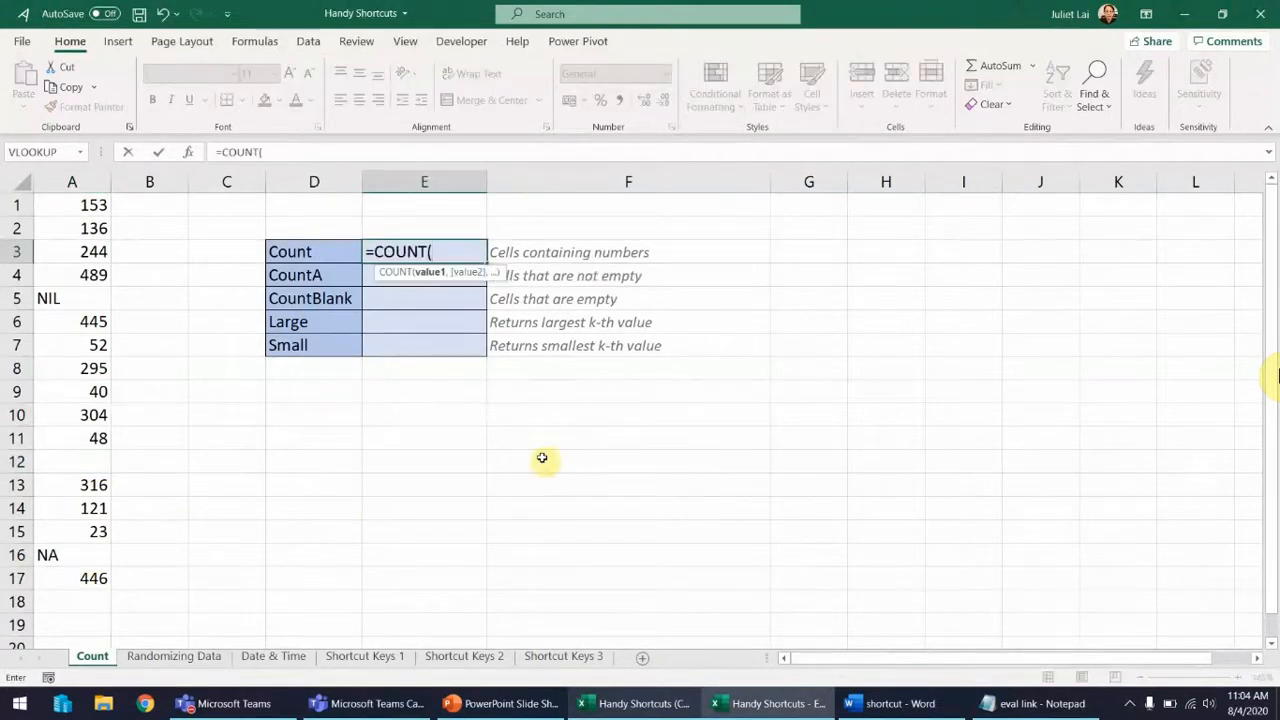
{"action": "left_click_drag", "start_coordinate": [85, 205], "coordinate": [61, 579]}
{"action": "type", "text": ")"}
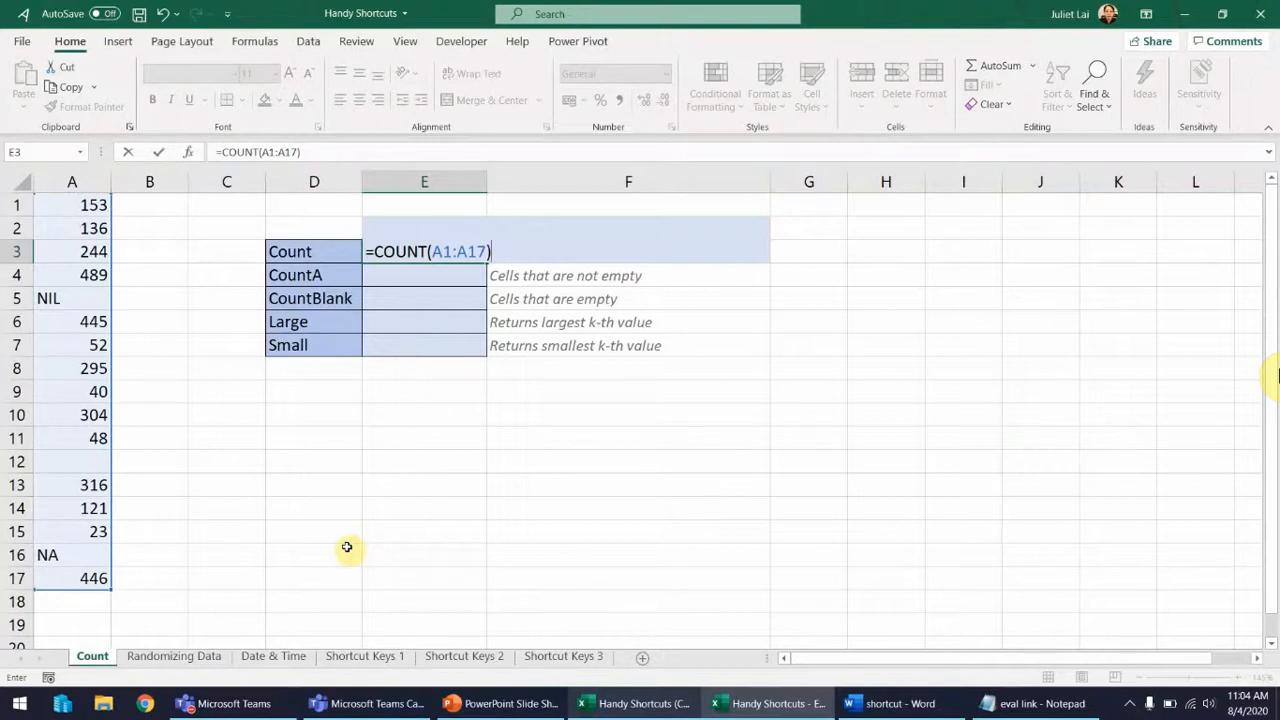
{"action": "key", "text": "Return"}
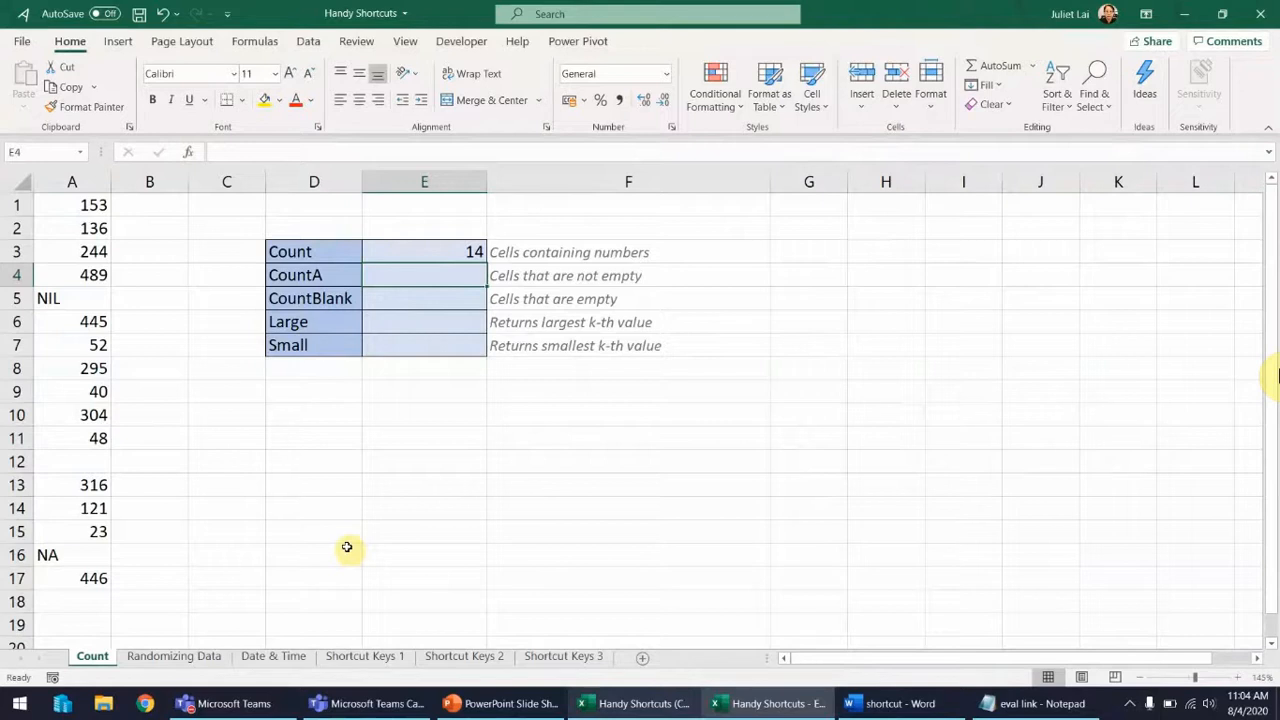
Step: Enter =COUNTA(A1:A17) in E4 to count the cells that are not empty
{"action": "left_click_drag", "start_coordinate": [100, 204], "coordinate": [94, 579]}
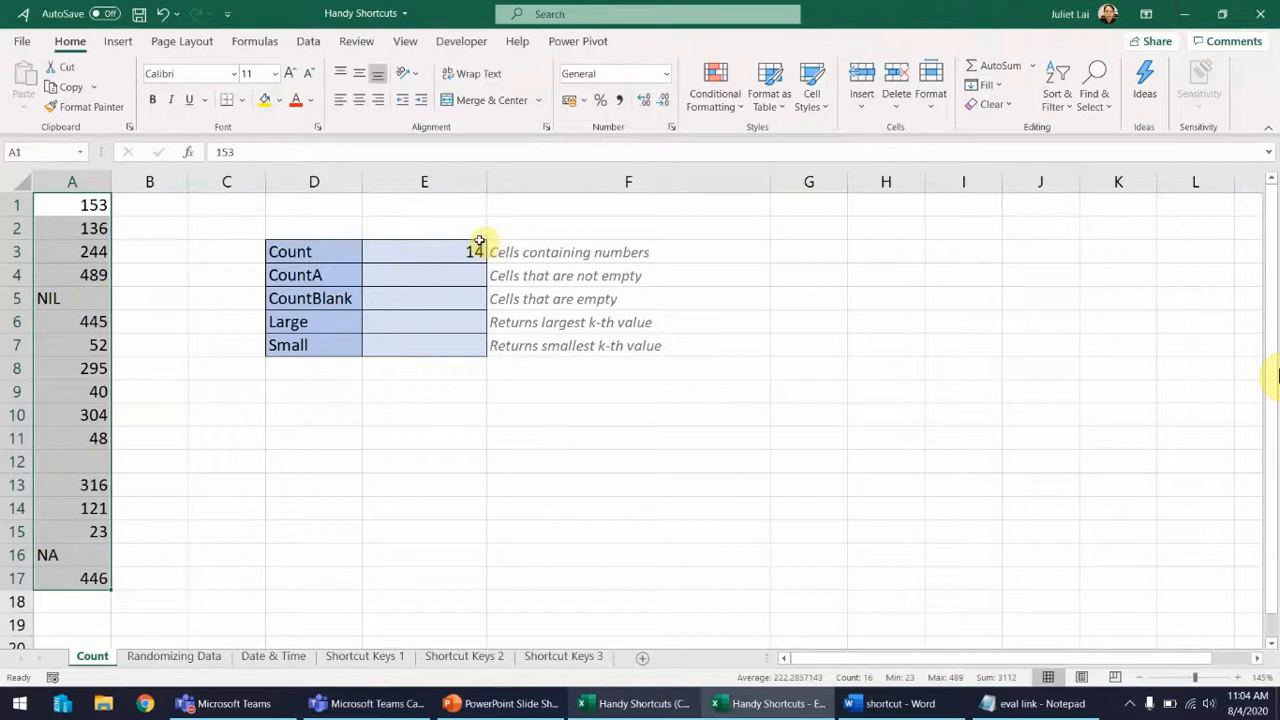
{"action": "left_click", "coordinate": [442, 275]}
{"action": "type", "text": "="}
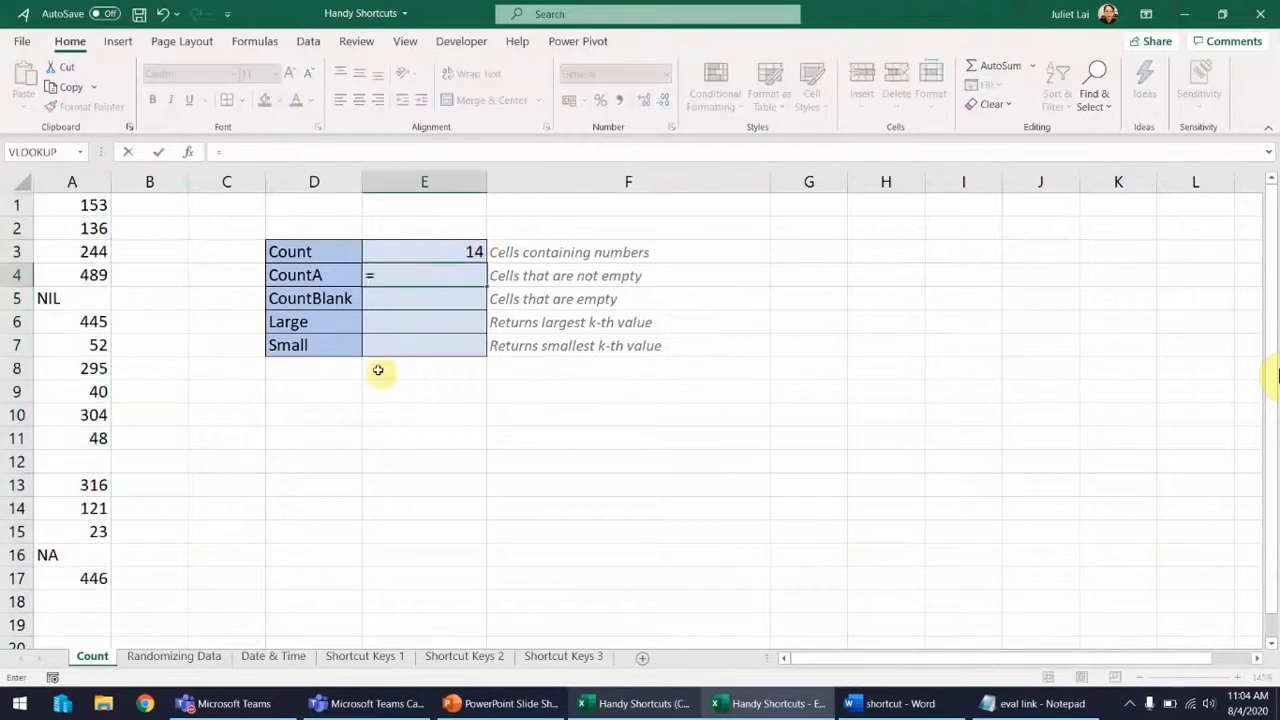
{"action": "type", "text": "cou"}
{"action": "key", "text": "Down"}
{"action": "key", "text": "Tab"}
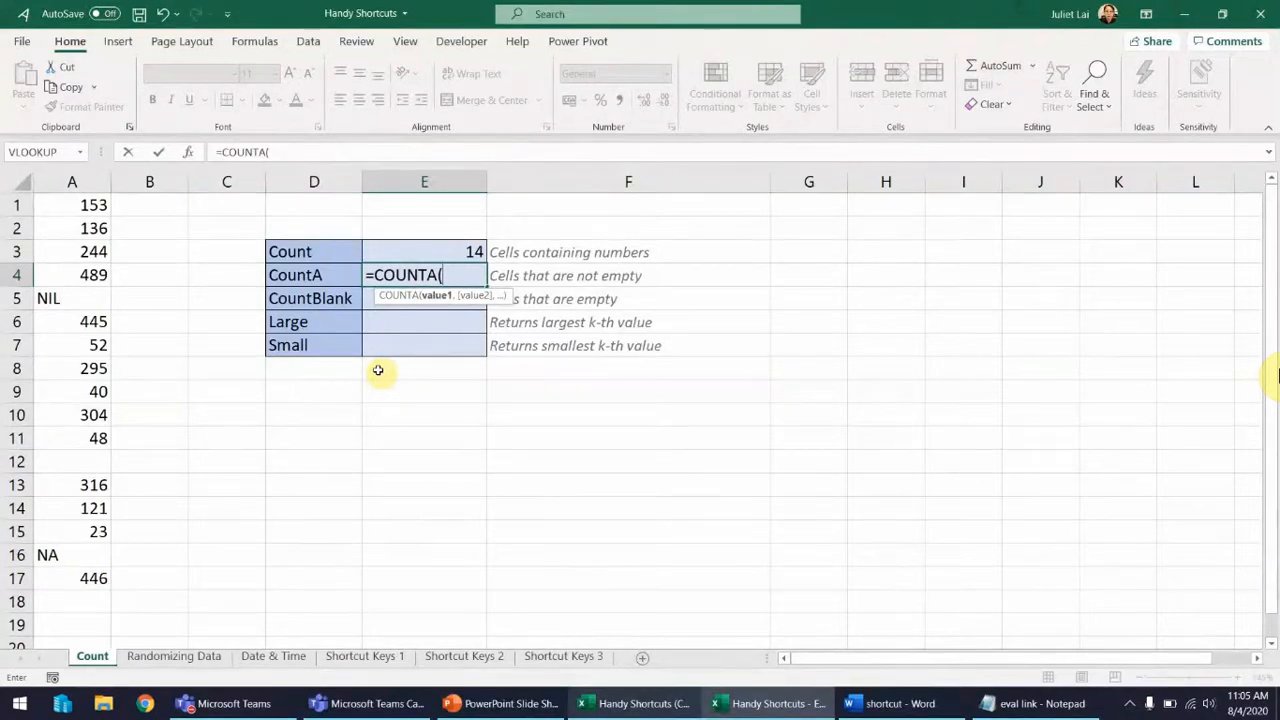
{"action": "left_click_drag", "start_coordinate": [100, 206], "coordinate": [86, 578]}
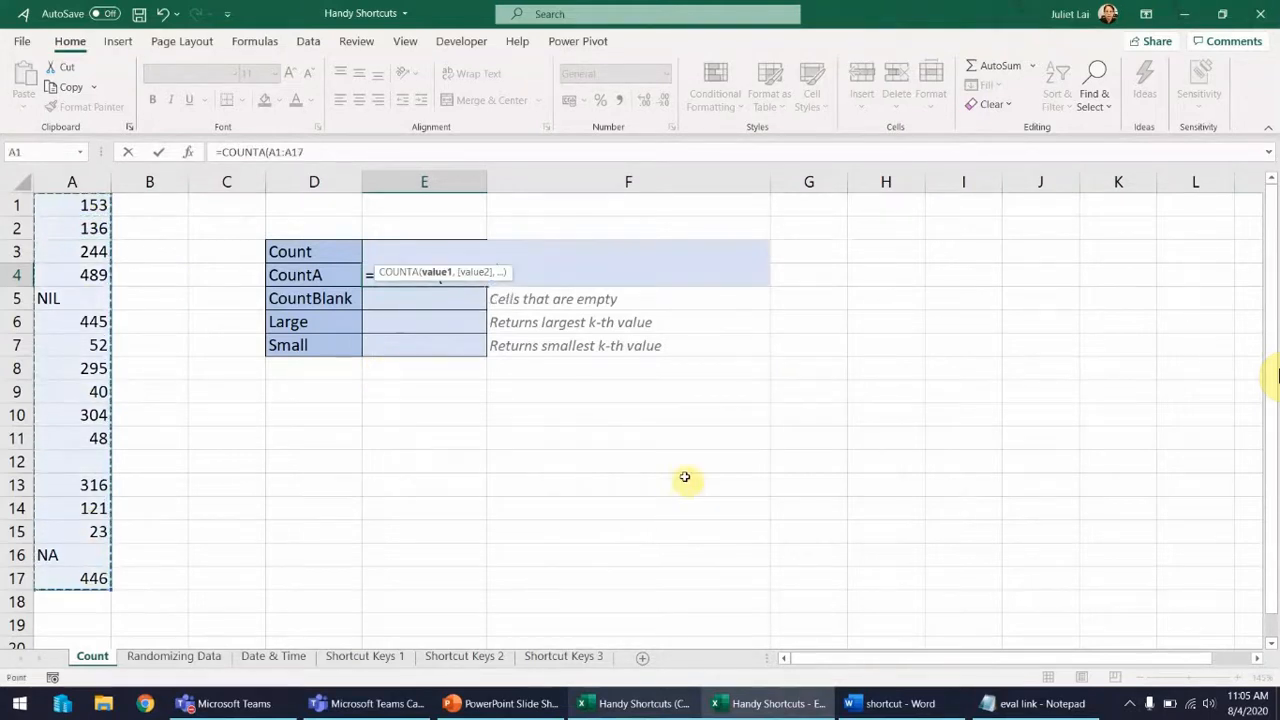
{"action": "type", "text": ")"}
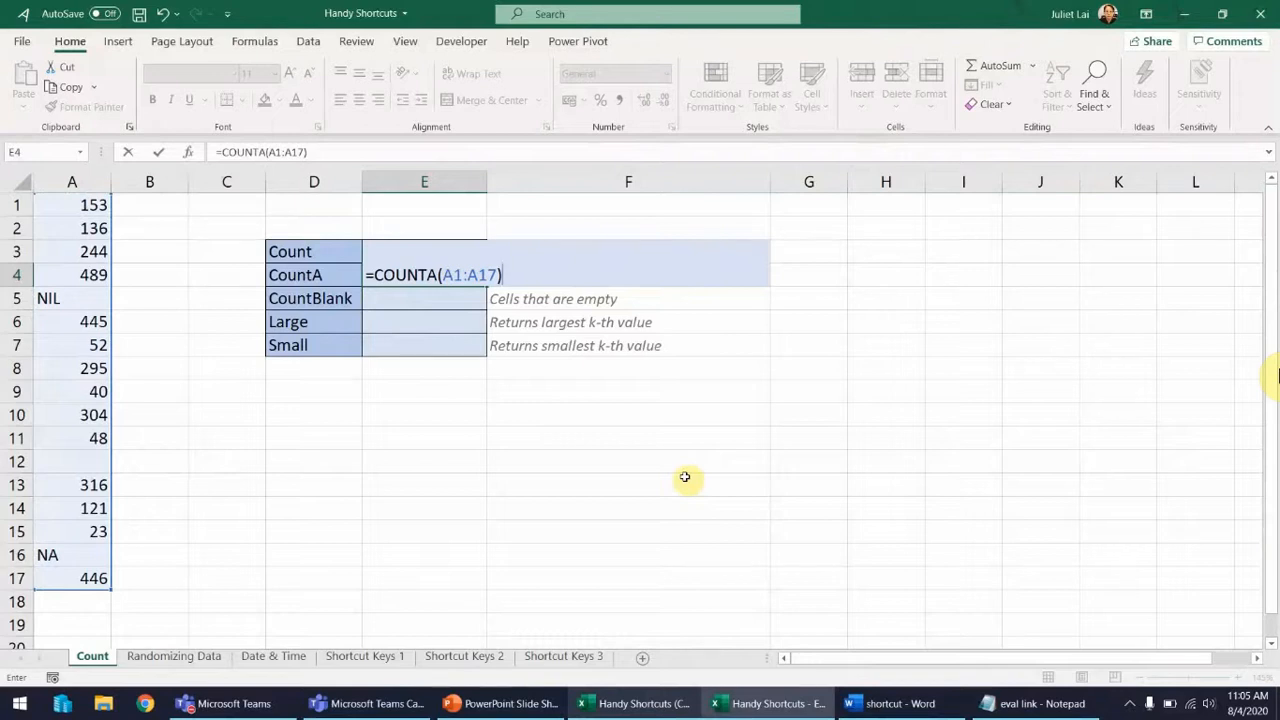
{"action": "key", "text": "Return"}
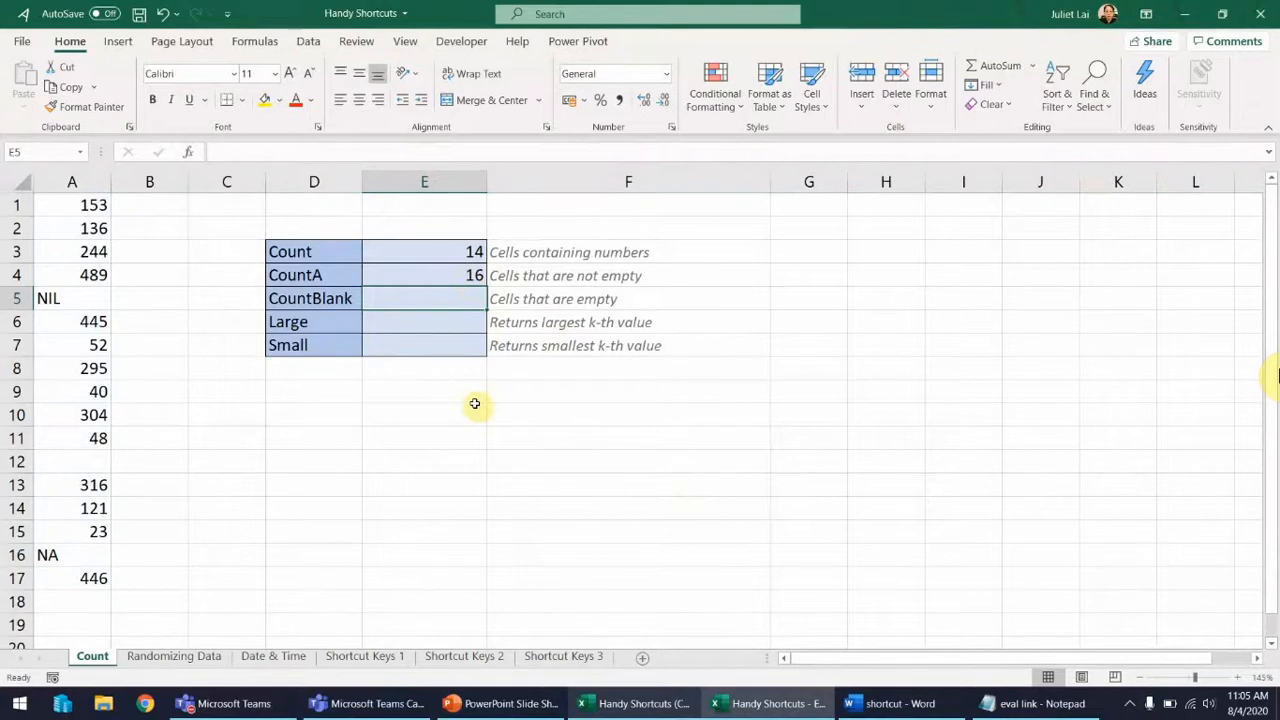
Step: Enter =COUNTBLANK(A1:A17) in E5 to count the empty cells
{"action": "left_click_drag", "start_coordinate": [66, 203], "coordinate": [89, 574]}
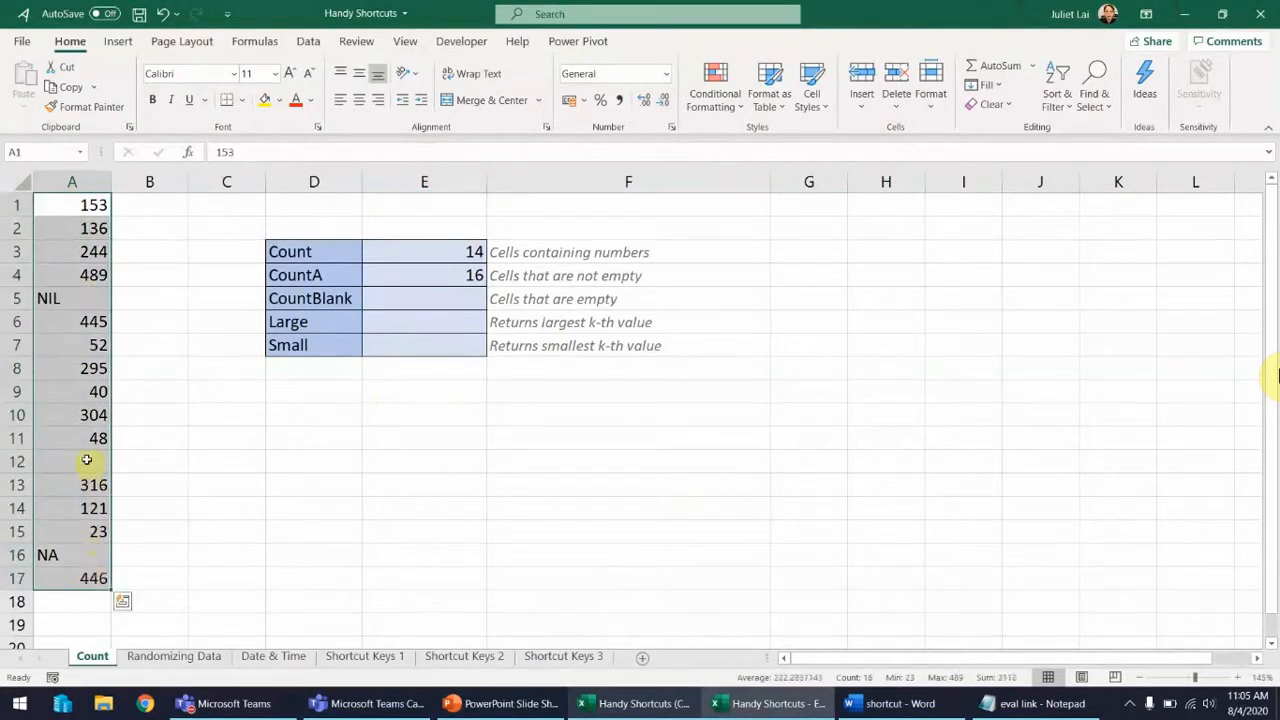
{"action": "left_click", "coordinate": [87, 462]}
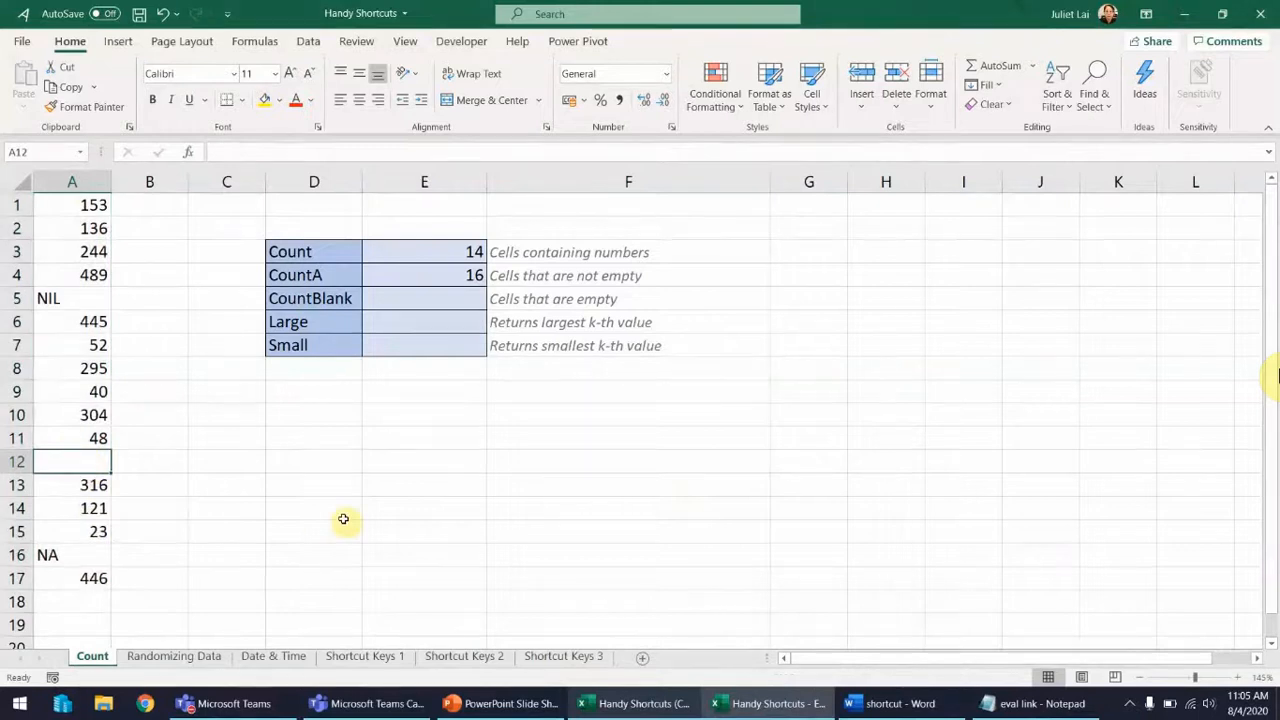
{"action": "left_click", "coordinate": [420, 300]}
{"action": "type", "text": "=coun"}
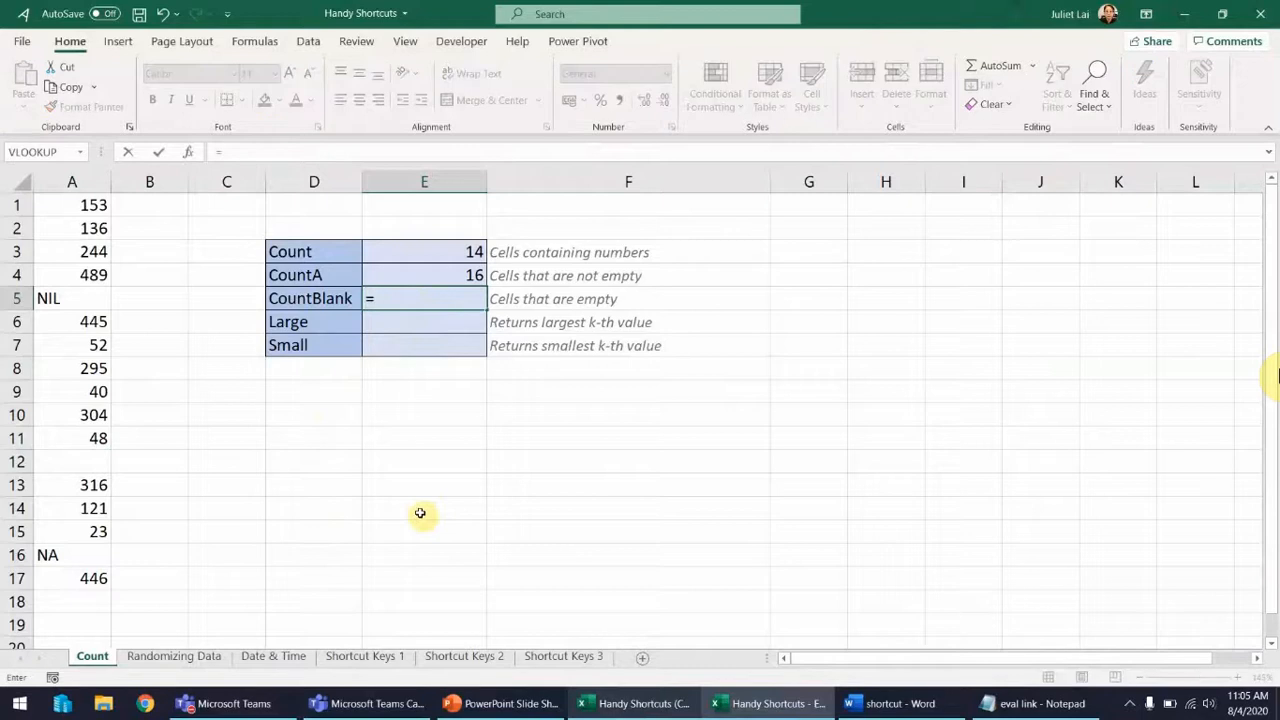
{"action": "key", "text": "Down"}
{"action": "key", "text": "Down"}
{"action": "key", "text": "Tab"}
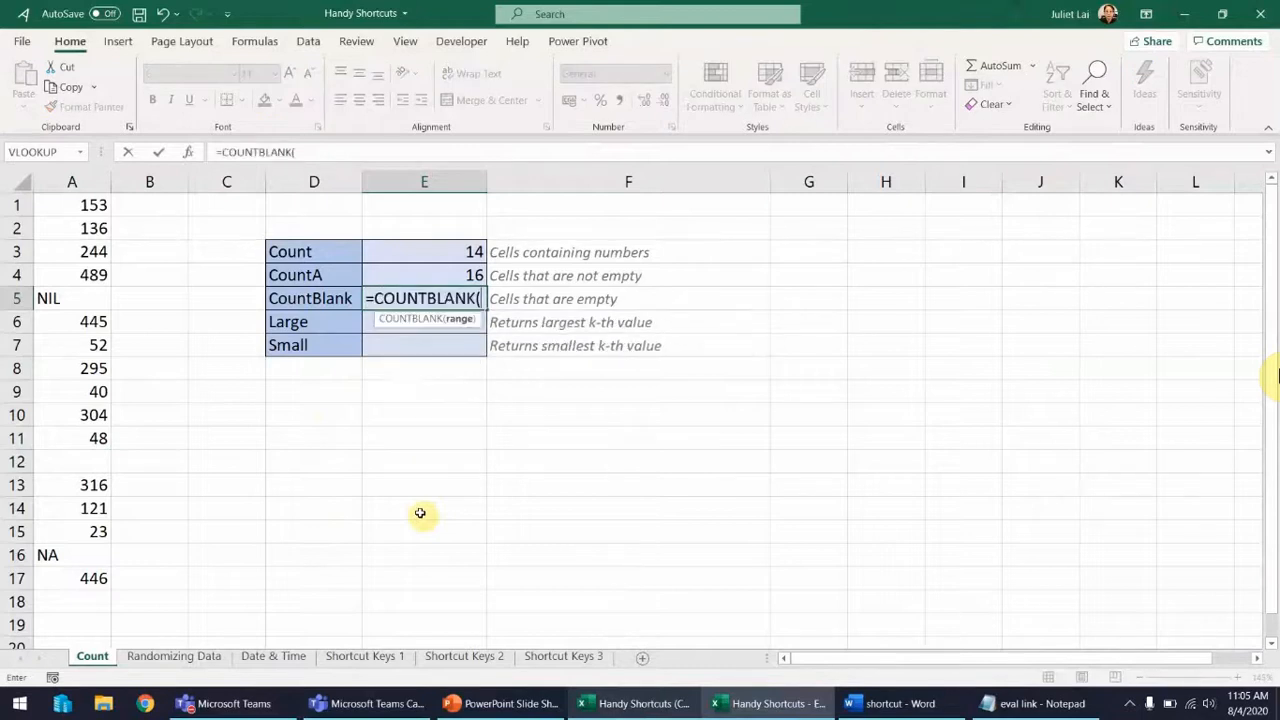
{"action": "left_click_drag", "start_coordinate": [88, 205], "coordinate": [100, 578]}
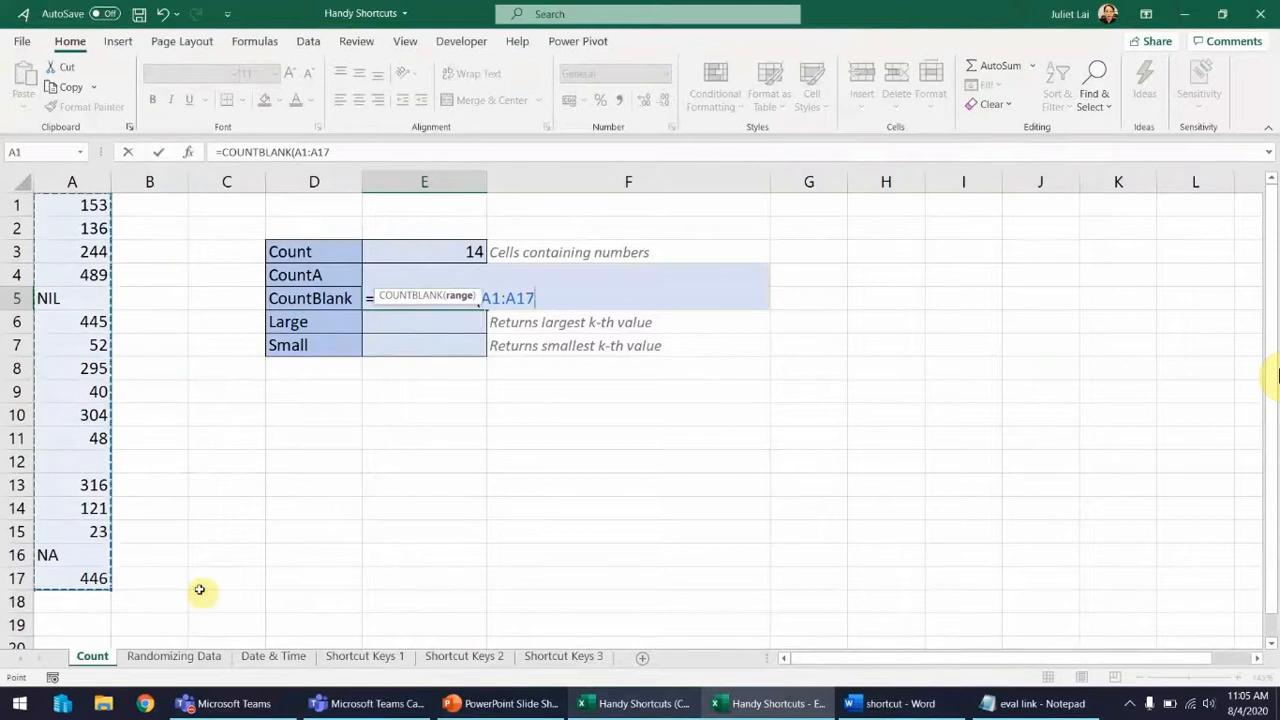
{"action": "type", "text": ")"}
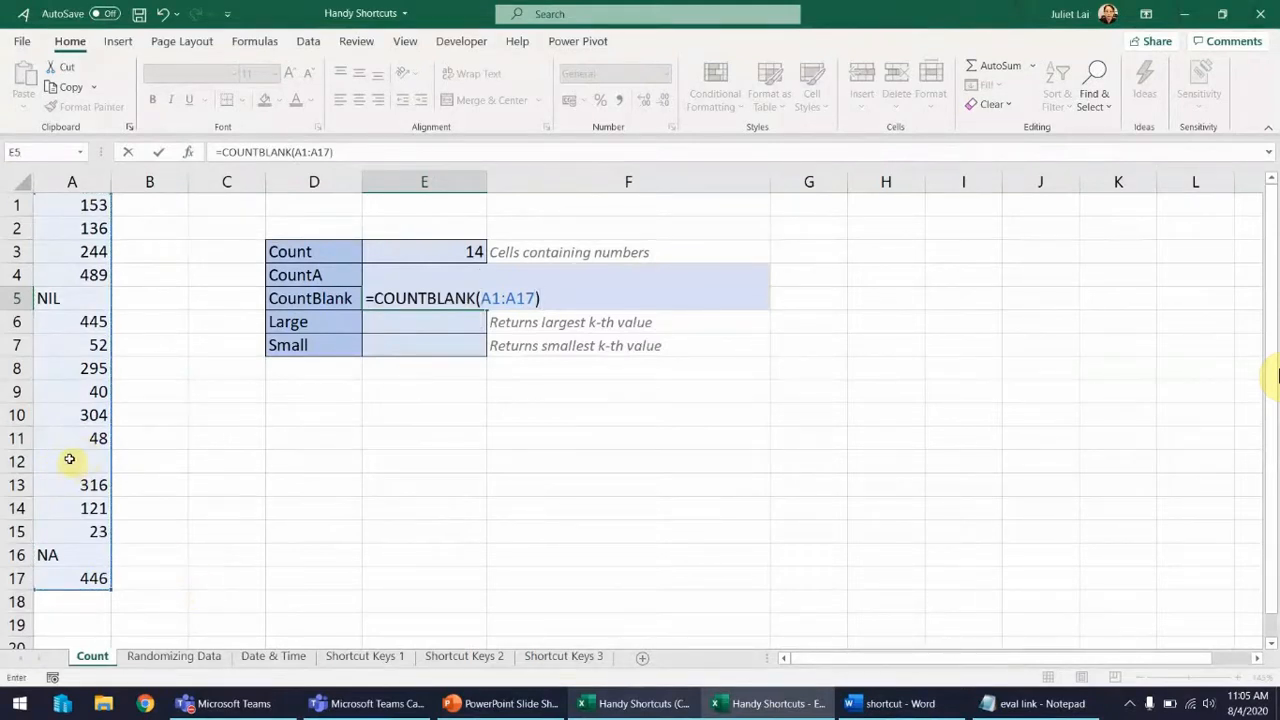
{"action": "key", "text": "Return"}
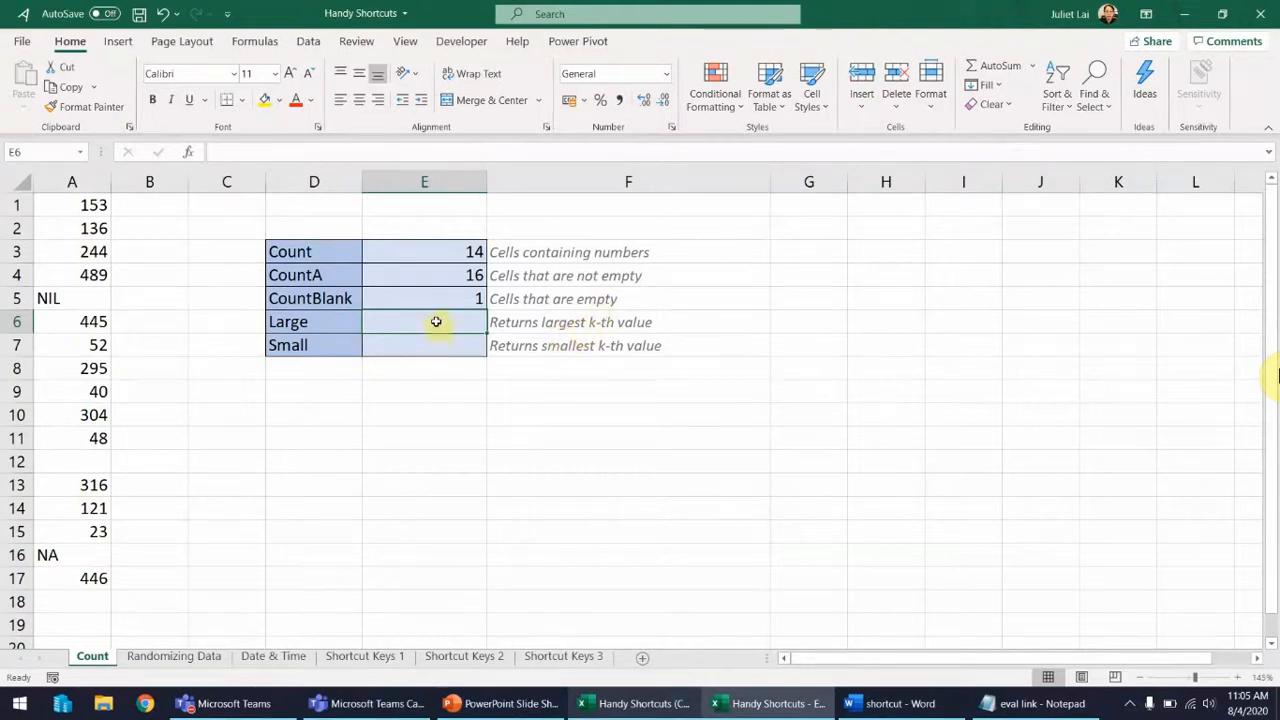
Step: Enter =LARGE(A1:A17,2) in E6 to return the second largest number
{"action": "type", "text": "=lar"}
{"action": "key", "text": "Tab"}
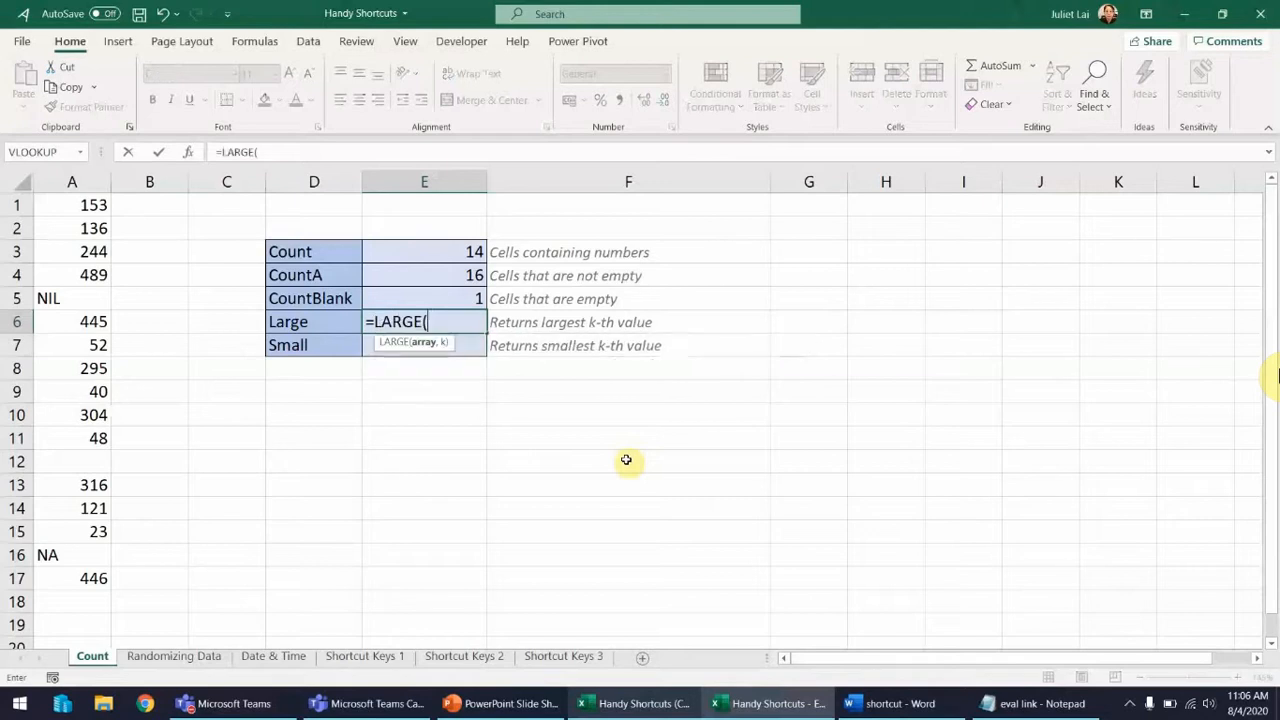
{"action": "left_click_drag", "start_coordinate": [94, 205], "coordinate": [75, 577]}
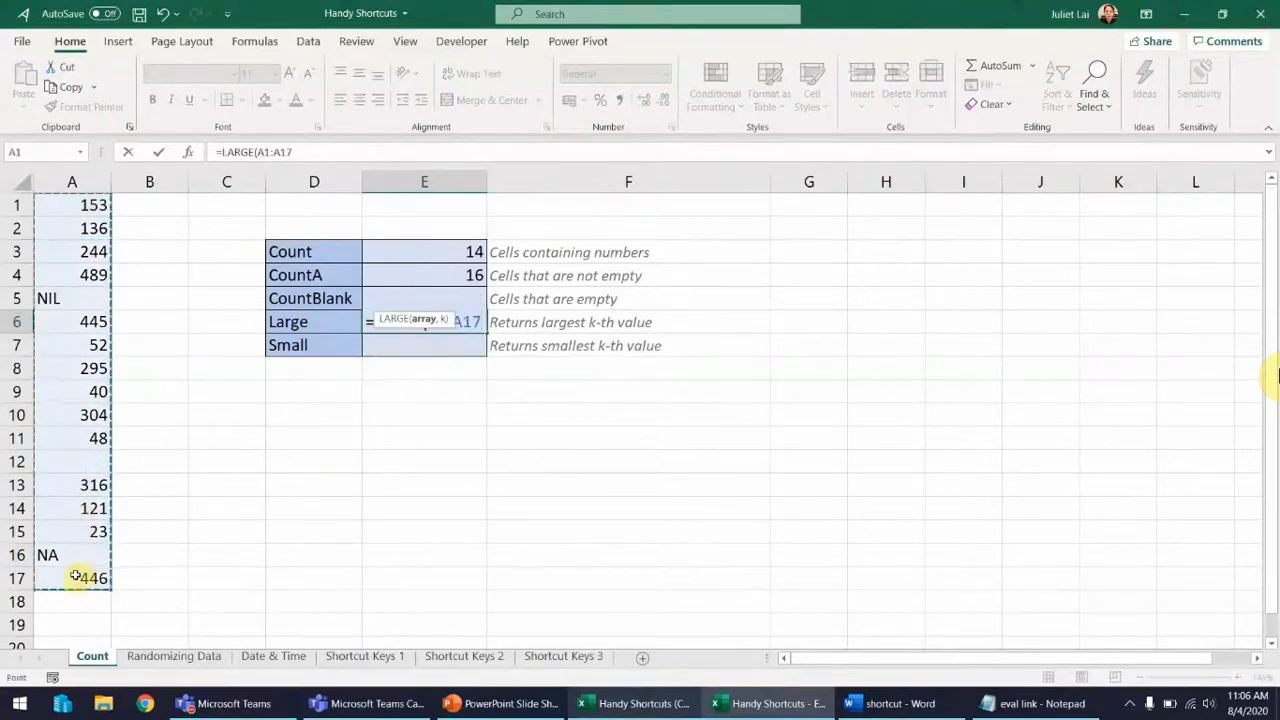
{"action": "type", "text": ",2"}
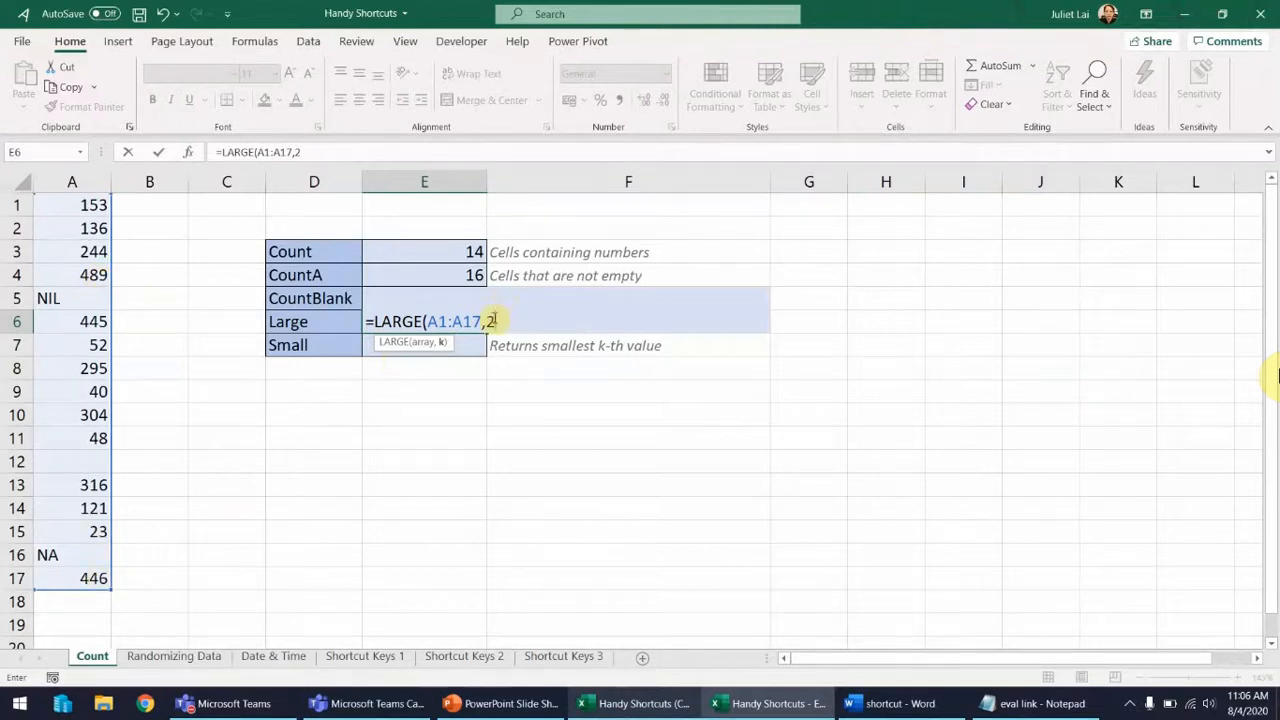
{"action": "type", "text": ")"}
{"action": "key", "text": "Return"}
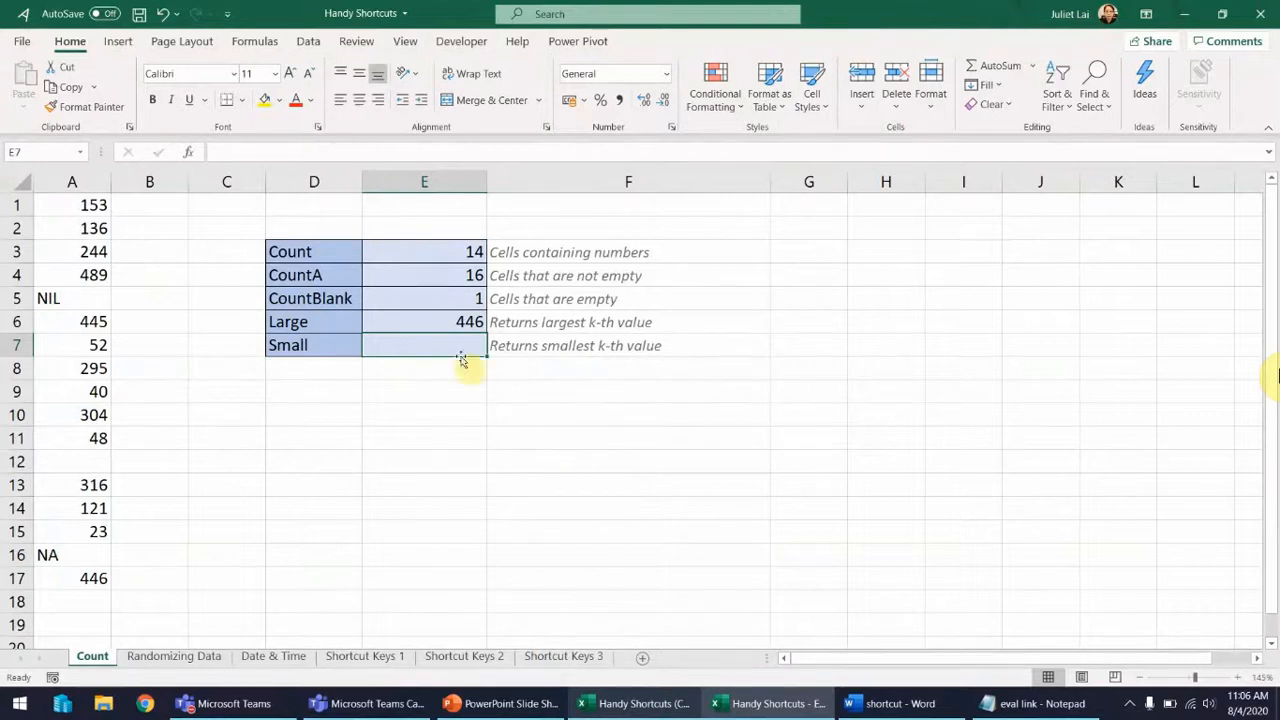
Step: Change the k value of the LARGE formula in E6 to 3 and locate the third largest number in column A
{"action": "double_click", "coordinate": [457, 322]}
{"action": "left_click", "coordinate": [492, 322]}
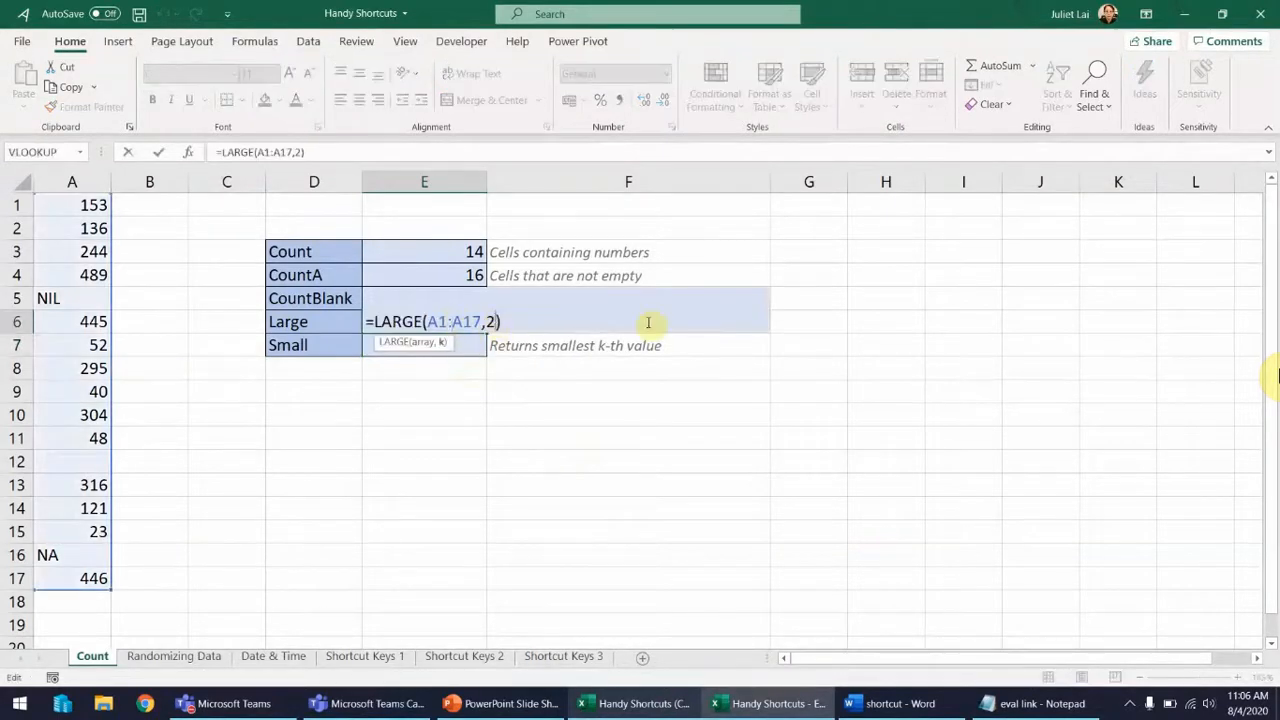
{"action": "key", "text": "BackSpace"}
{"action": "type", "text": "3"}
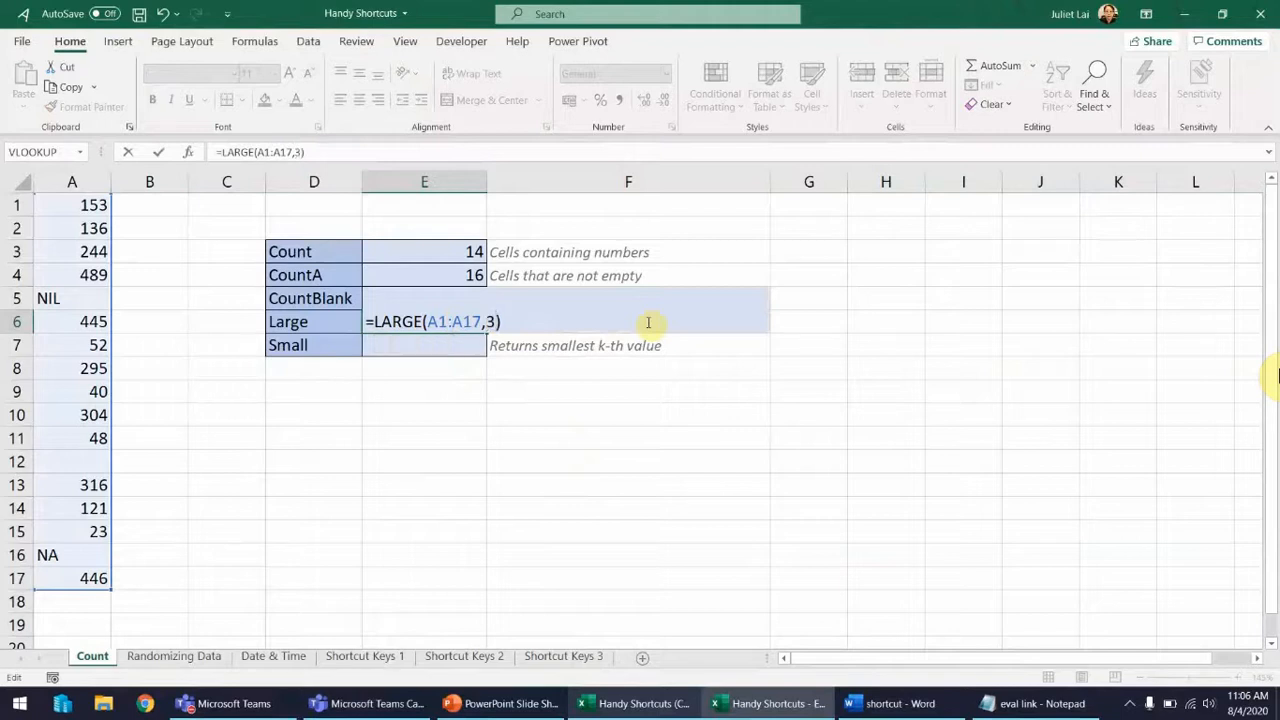
{"action": "key", "text": "Return"}
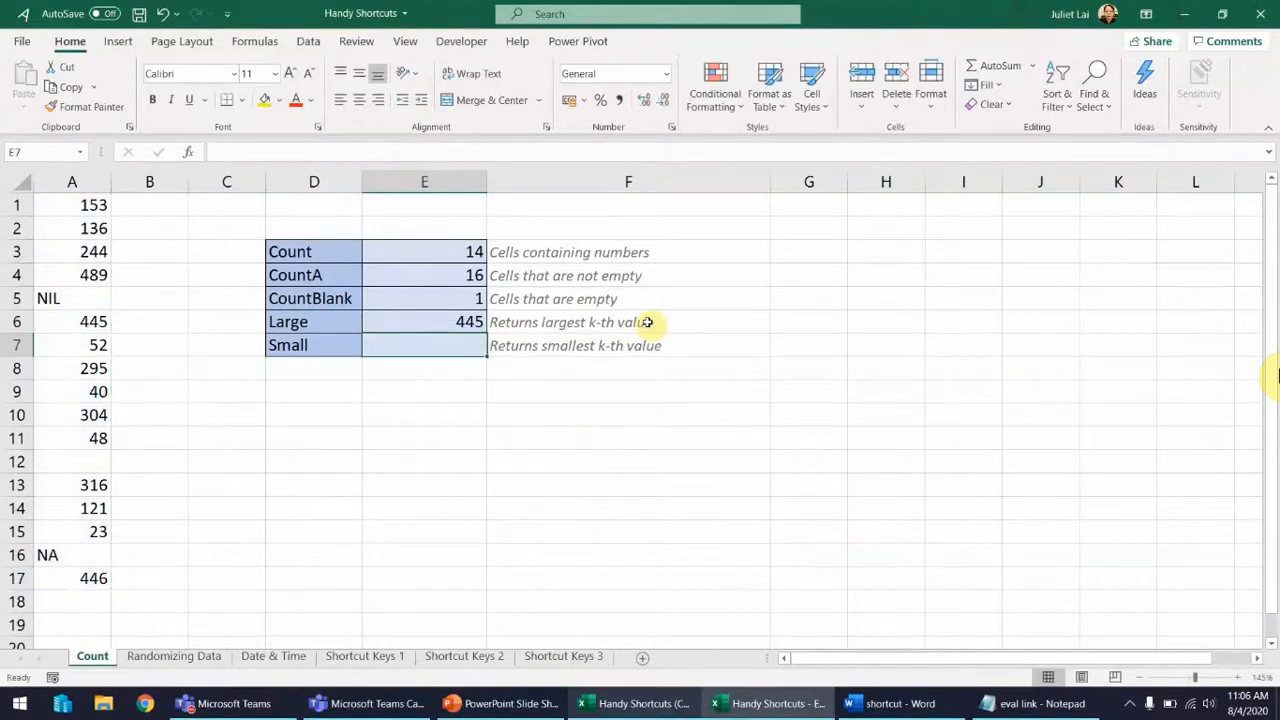
{"action": "left_click", "coordinate": [98, 343]}
{"action": "left_click", "coordinate": [103, 321]}
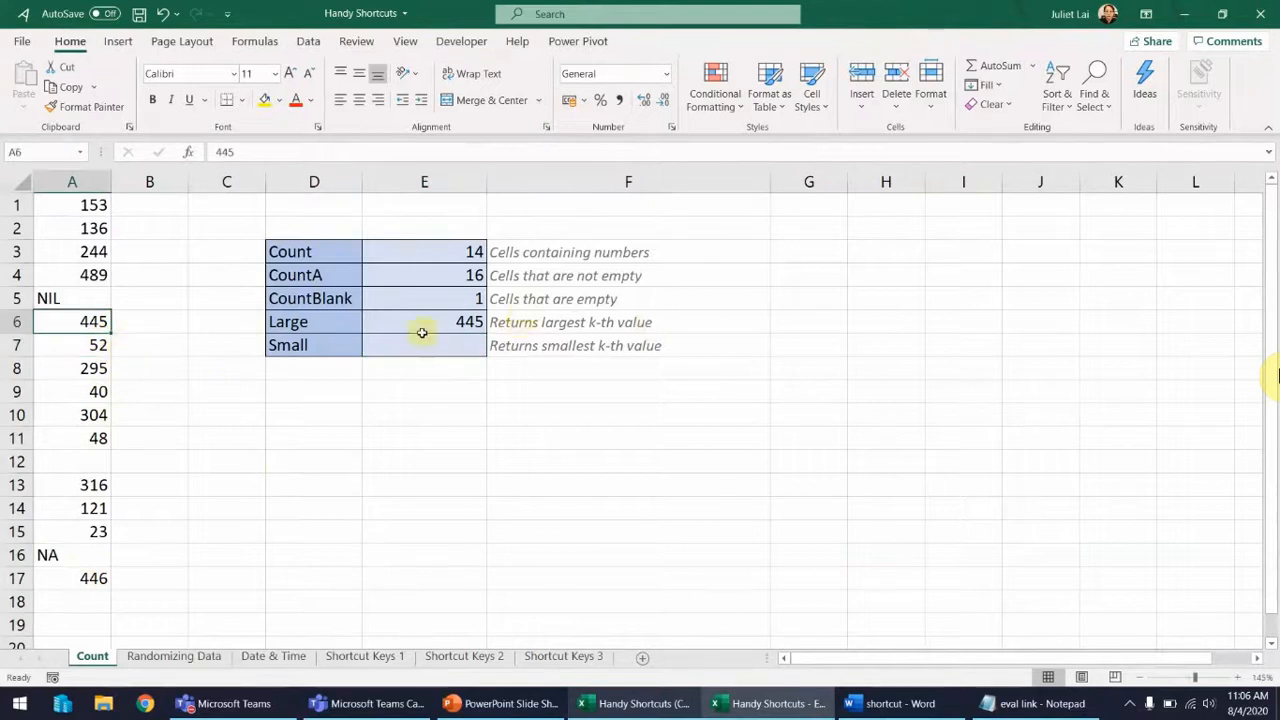
Step: Enter =SMALL(A1:A17,2) in E7 to return the second smallest number and locate the two smallest numbers in column A
{"action": "left_click", "coordinate": [470, 350]}
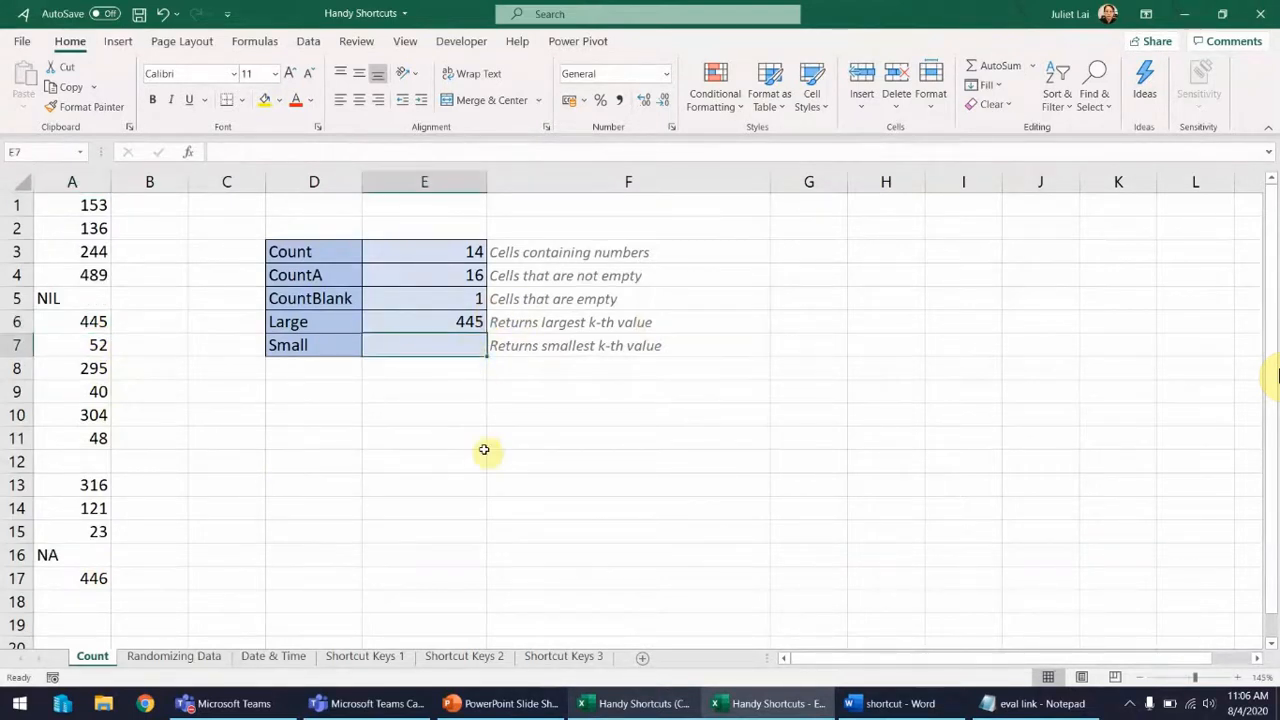
{"action": "type", "text": "=sm"}
{"action": "key", "text": "Tab"}
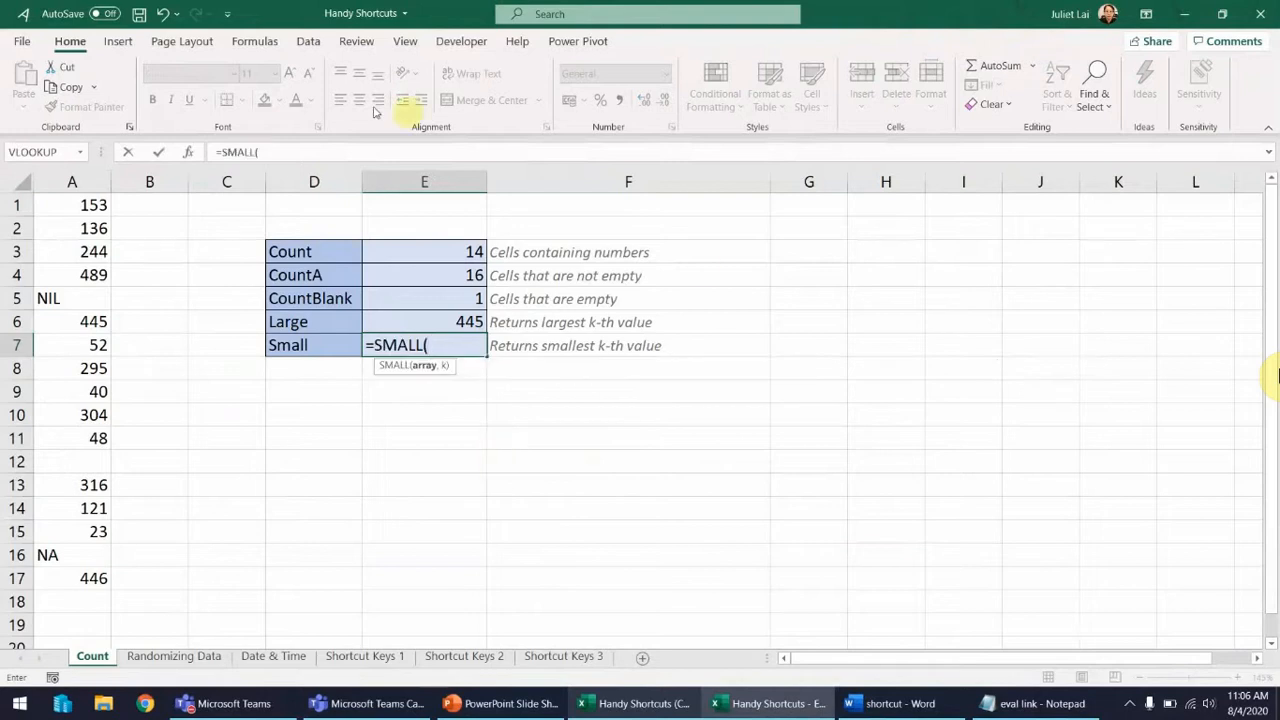
{"action": "left_click_drag", "start_coordinate": [92, 205], "coordinate": [91, 575]}
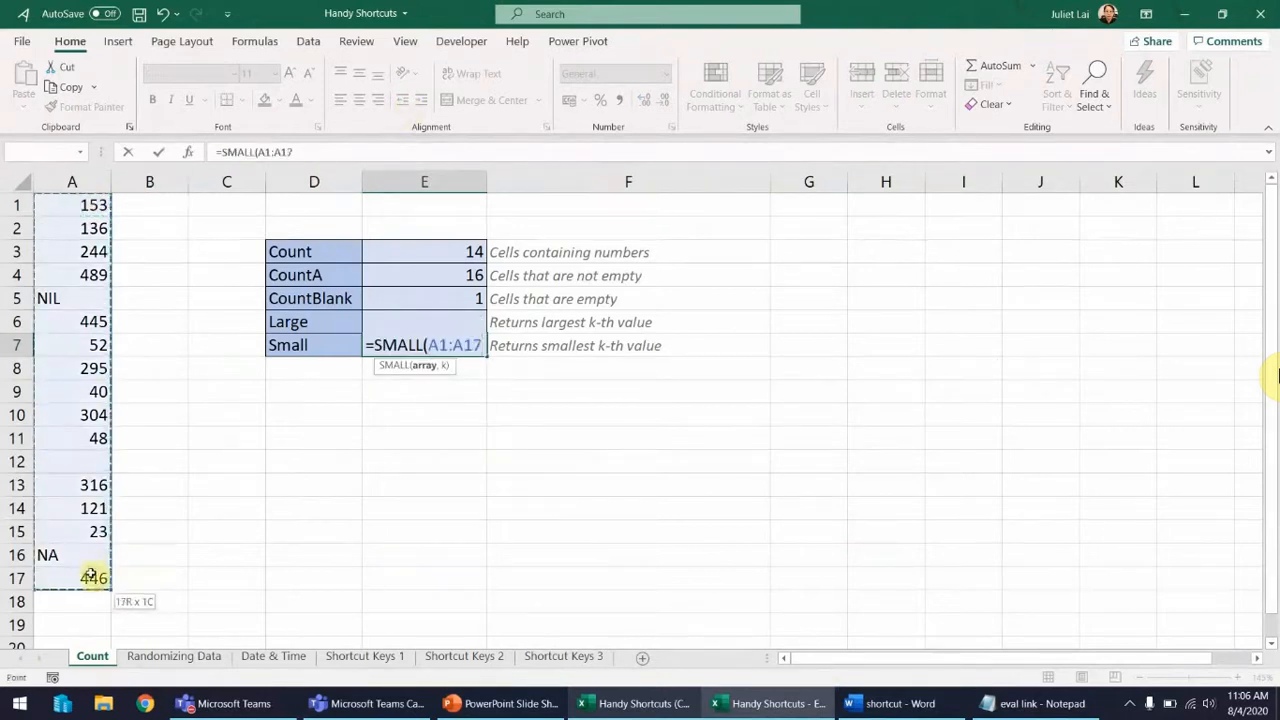
{"action": "type", "text": ",2"}
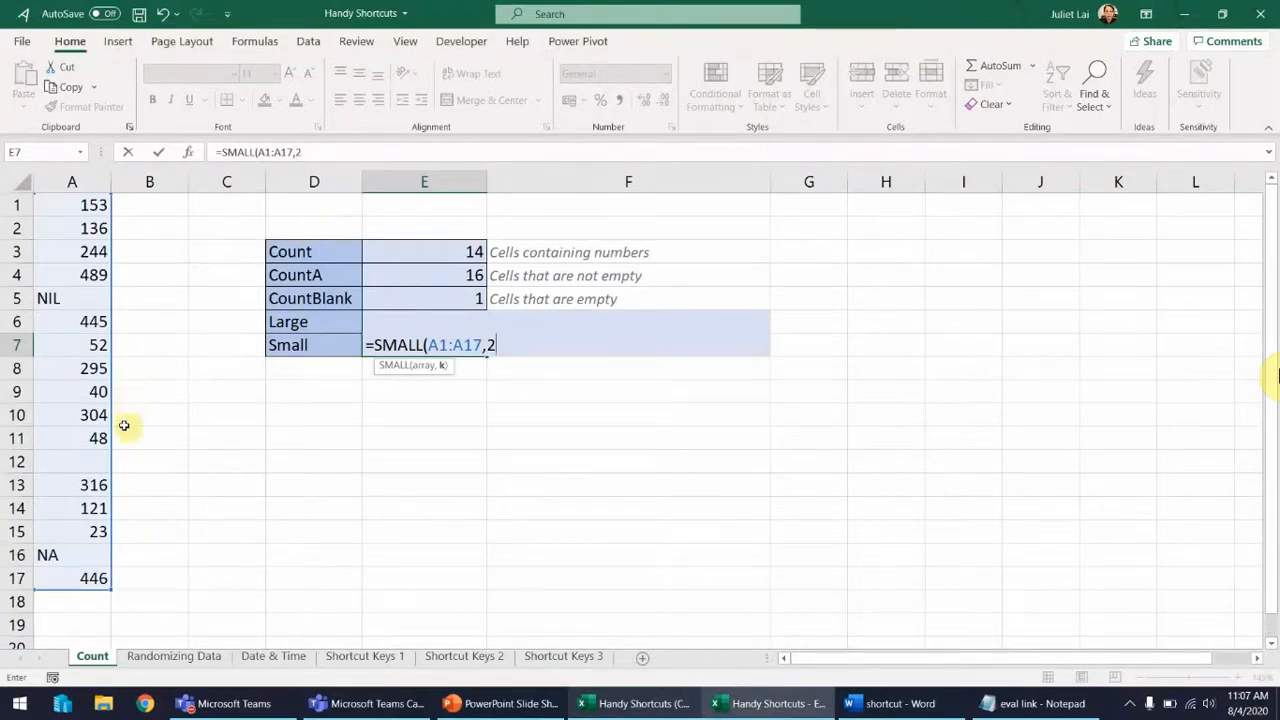
{"action": "type", "text": ")"}
{"action": "key", "text": "Return"}
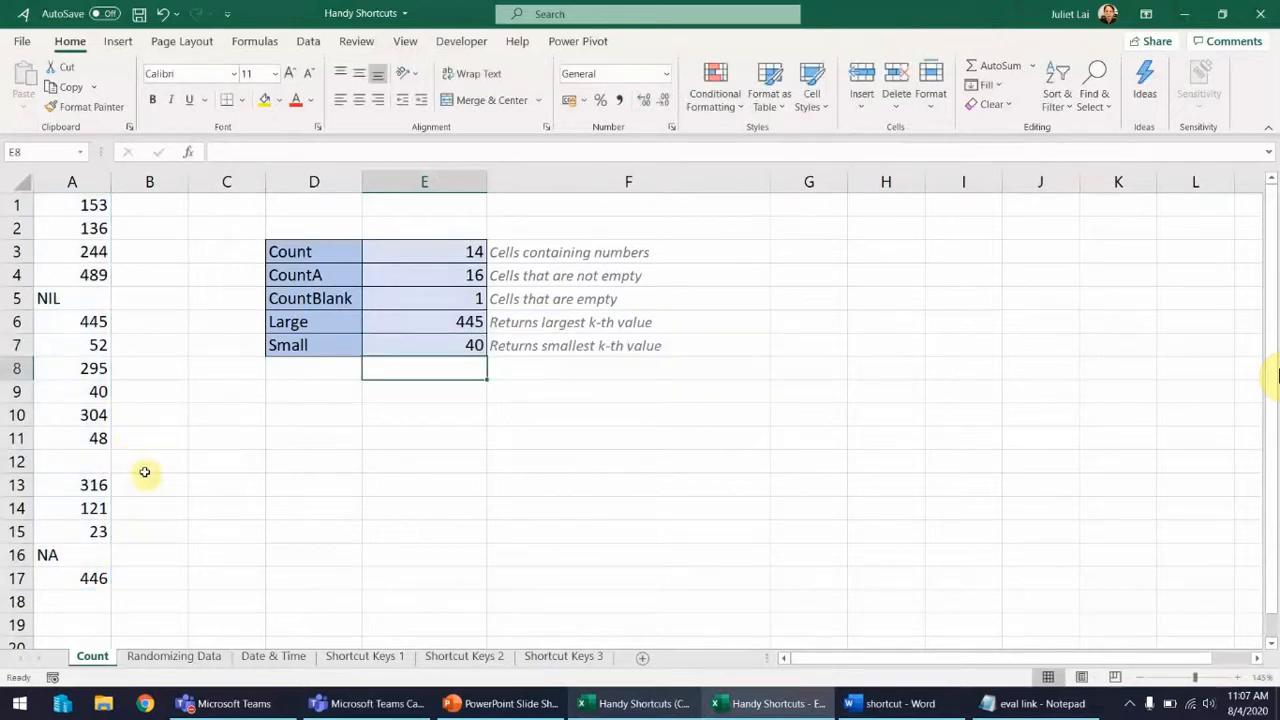
{"action": "left_click", "coordinate": [98, 531]}
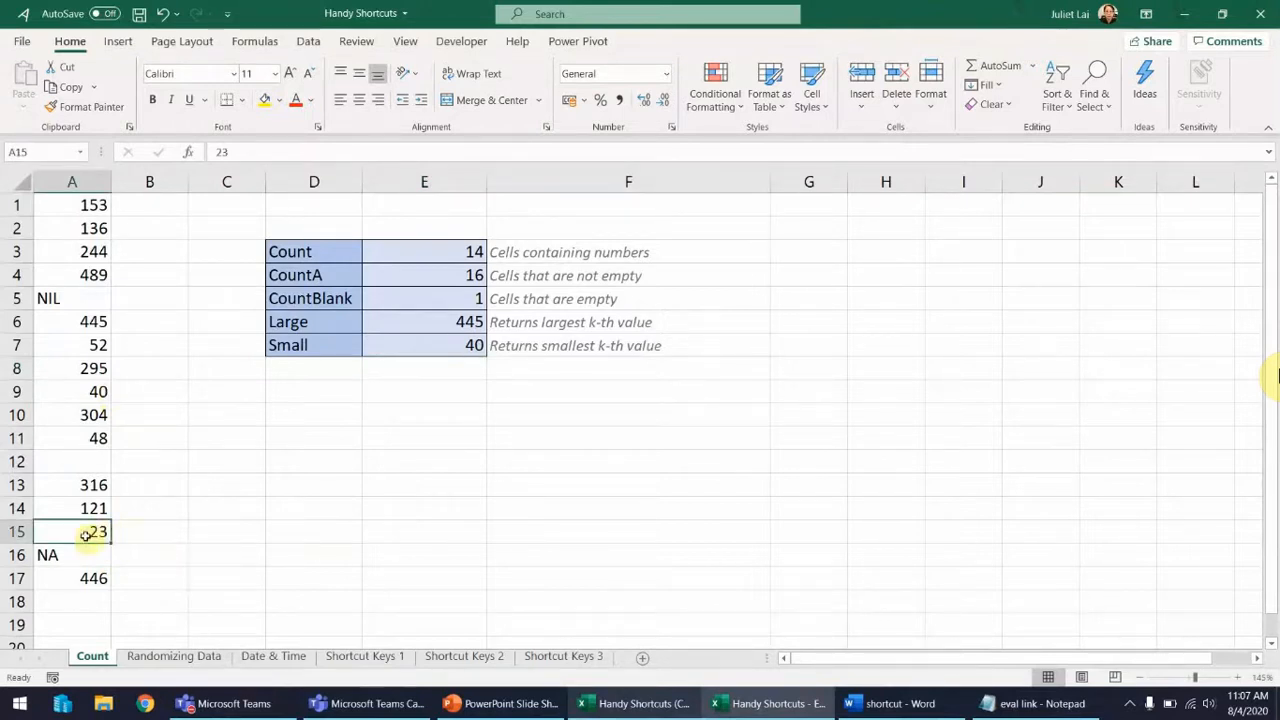
{"action": "left_click", "coordinate": [97, 392]}
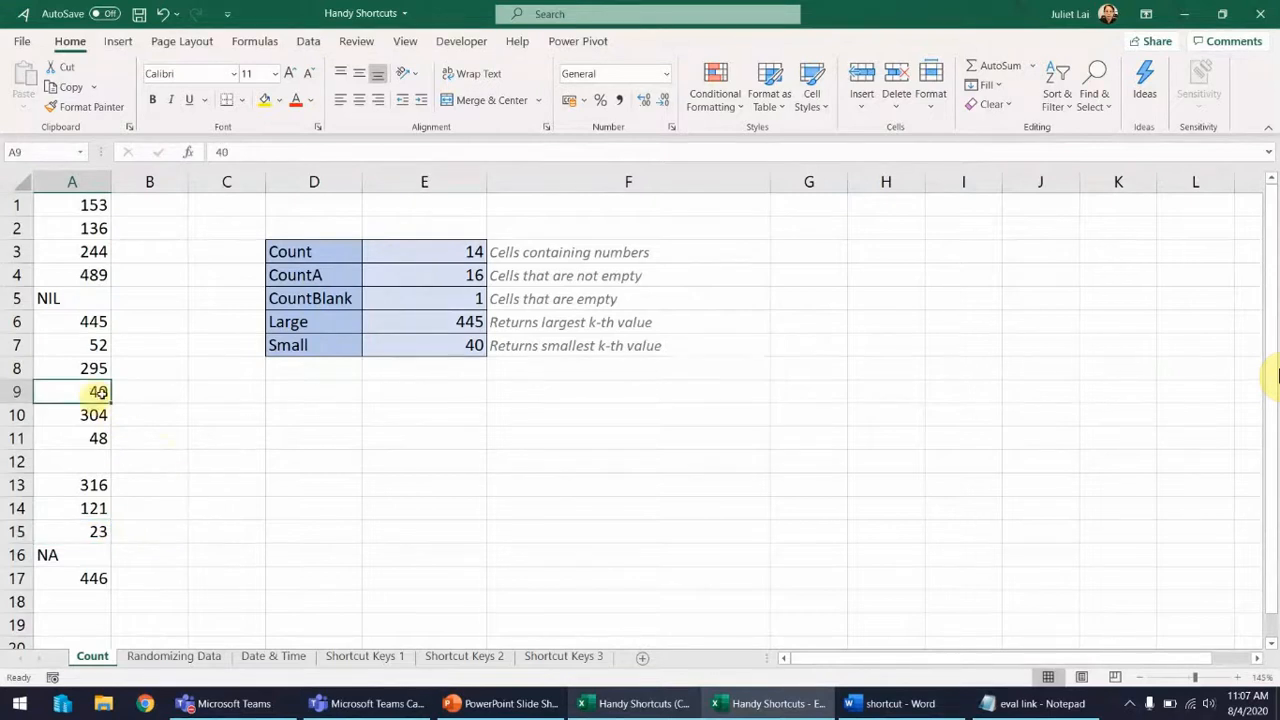
Step: Change the k value of the SMALL formula in E7 to 3 and locate the third smallest number in column A
{"action": "left_click", "coordinate": [433, 344]}
{"action": "key", "text": "F2"}
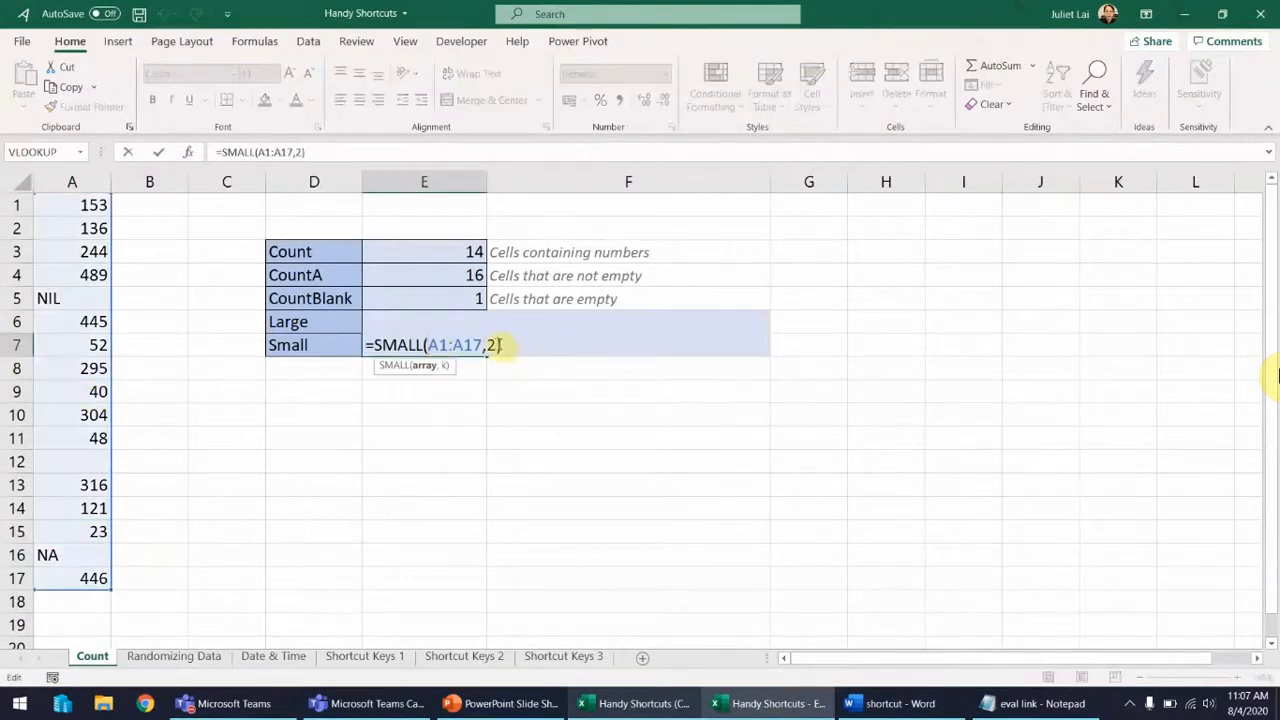
{"action": "key", "text": "BackSpace"}
{"action": "type", "text": "3"}
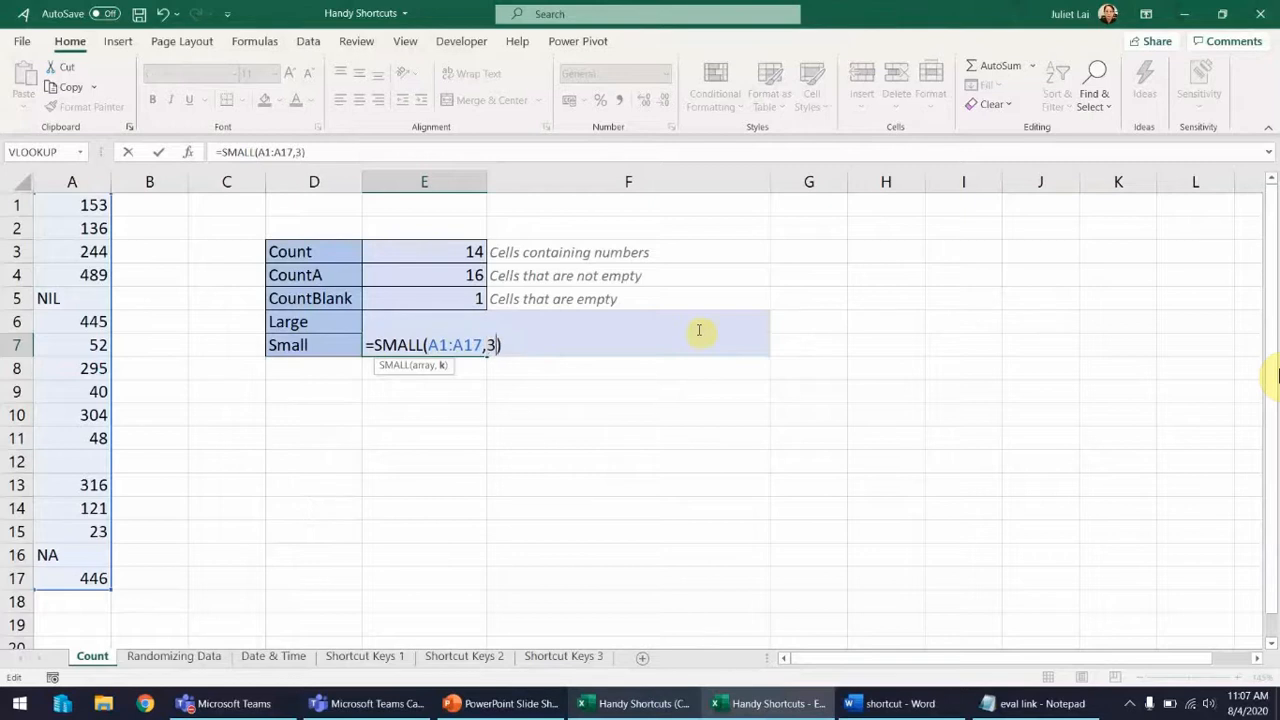
{"action": "key", "text": "Return"}
{"action": "left_click", "coordinate": [74, 434]}
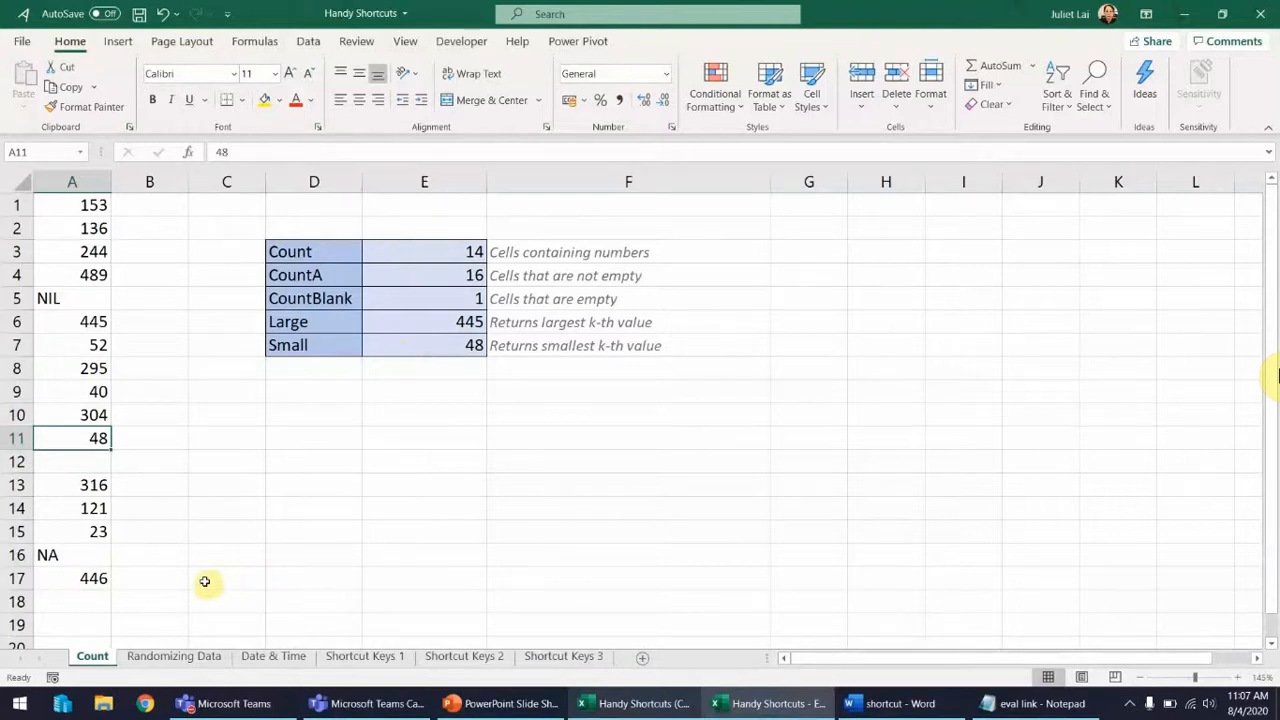
Step: On the Randomizing Data sheet, enter =RANDBETWEEN(50000,500000) in B4 for January's sales
{"action": "left_click", "coordinate": [196, 660]}
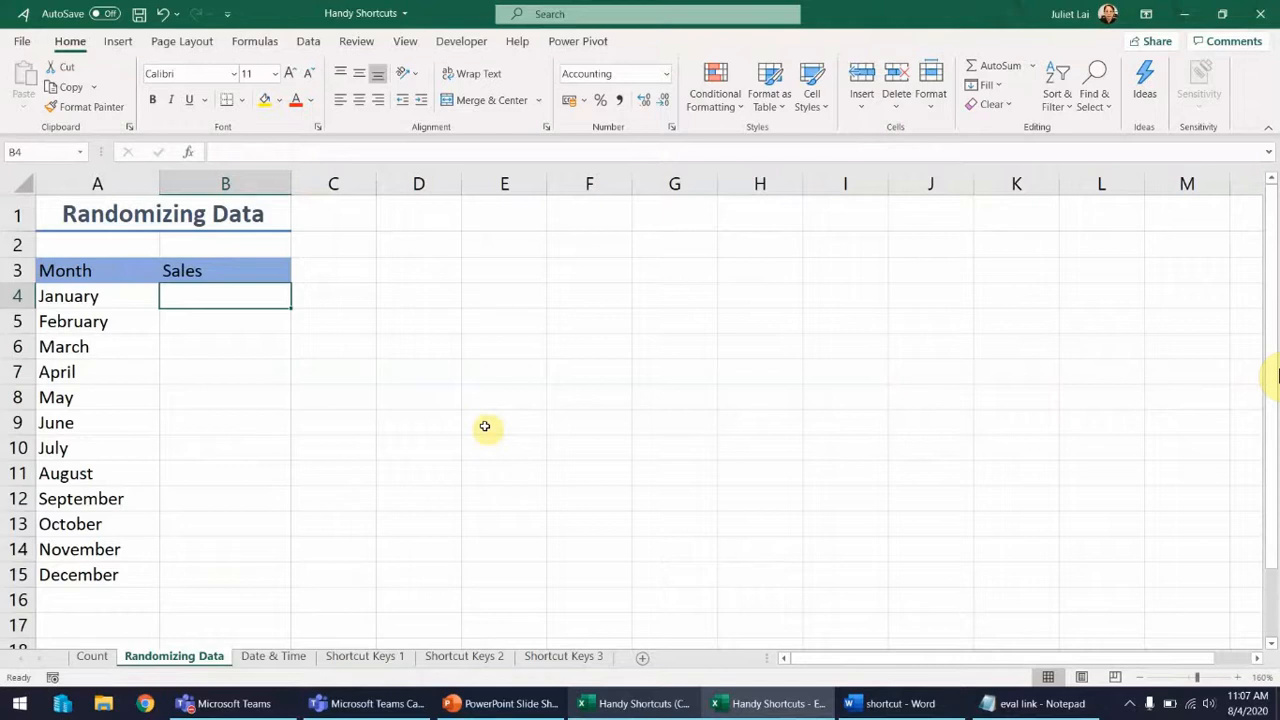
{"action": "type", "text": "=ran"}
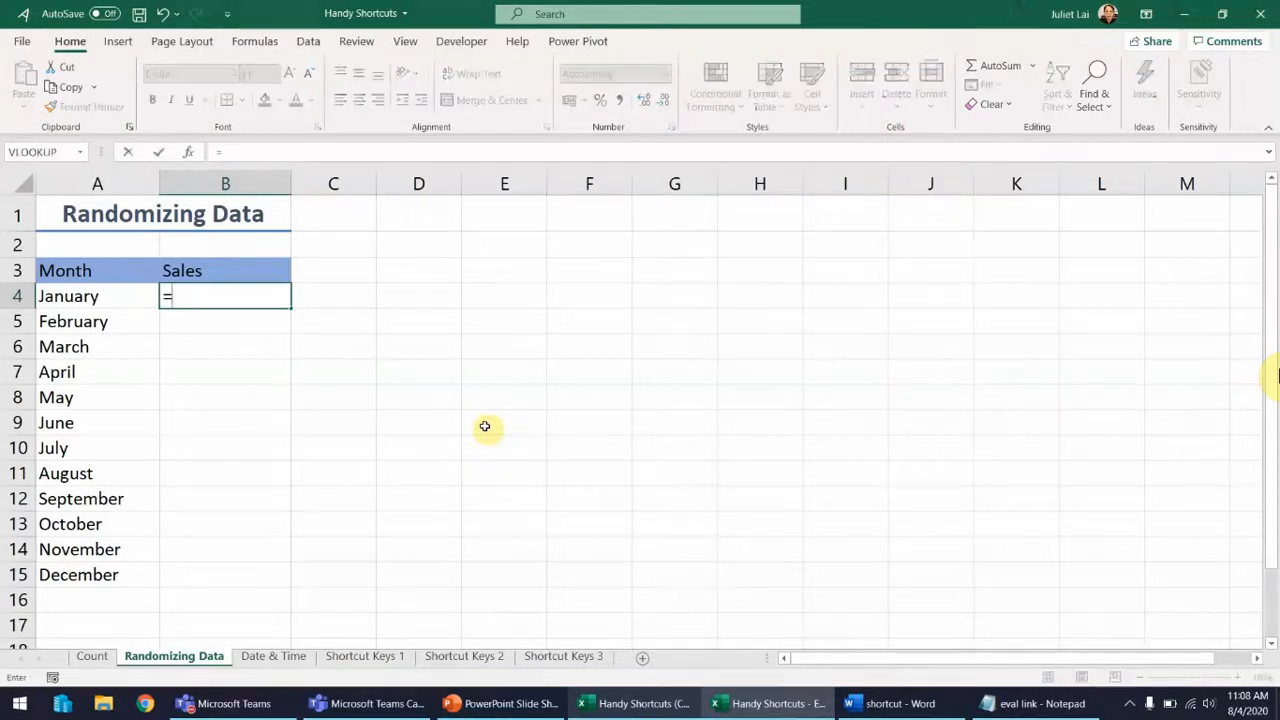
{"action": "key", "text": "Down"}
{"action": "key", "text": "Down"}
{"action": "key", "text": "Tab"}
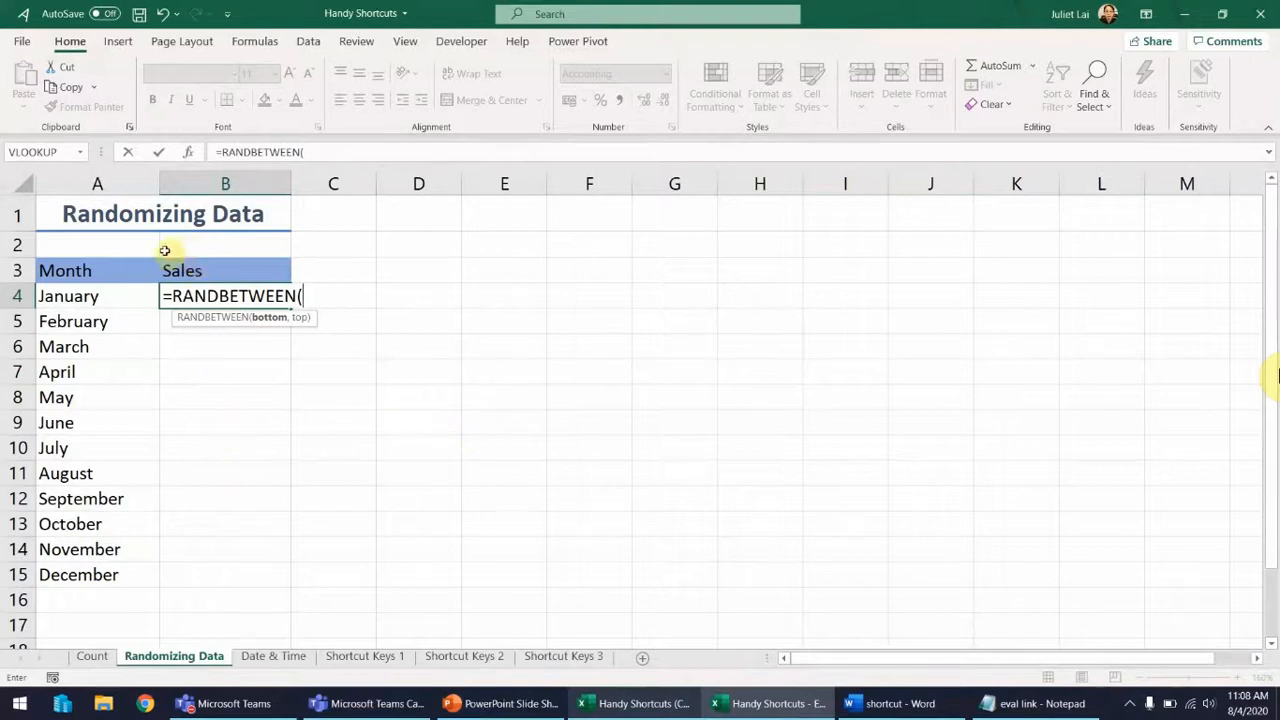
{"action": "type", "text": "50000,500000"}
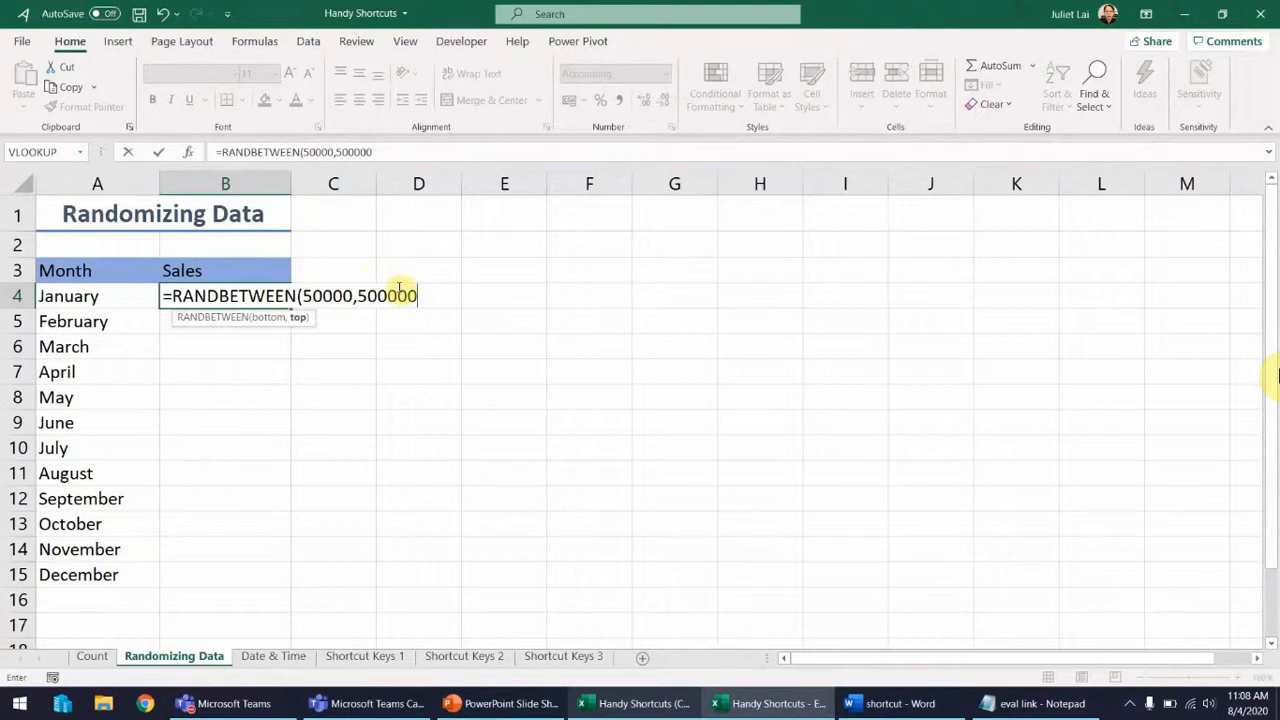
{"action": "type", "text": ")"}
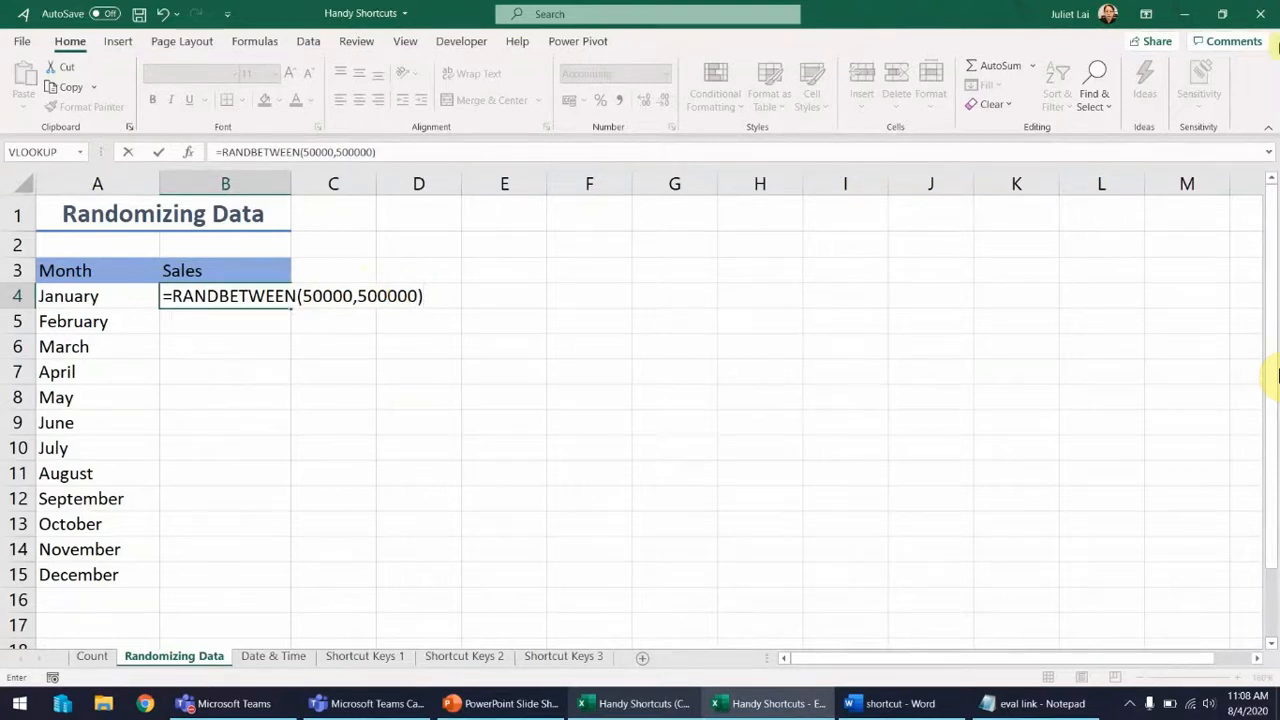
{"action": "key", "text": "Return"}
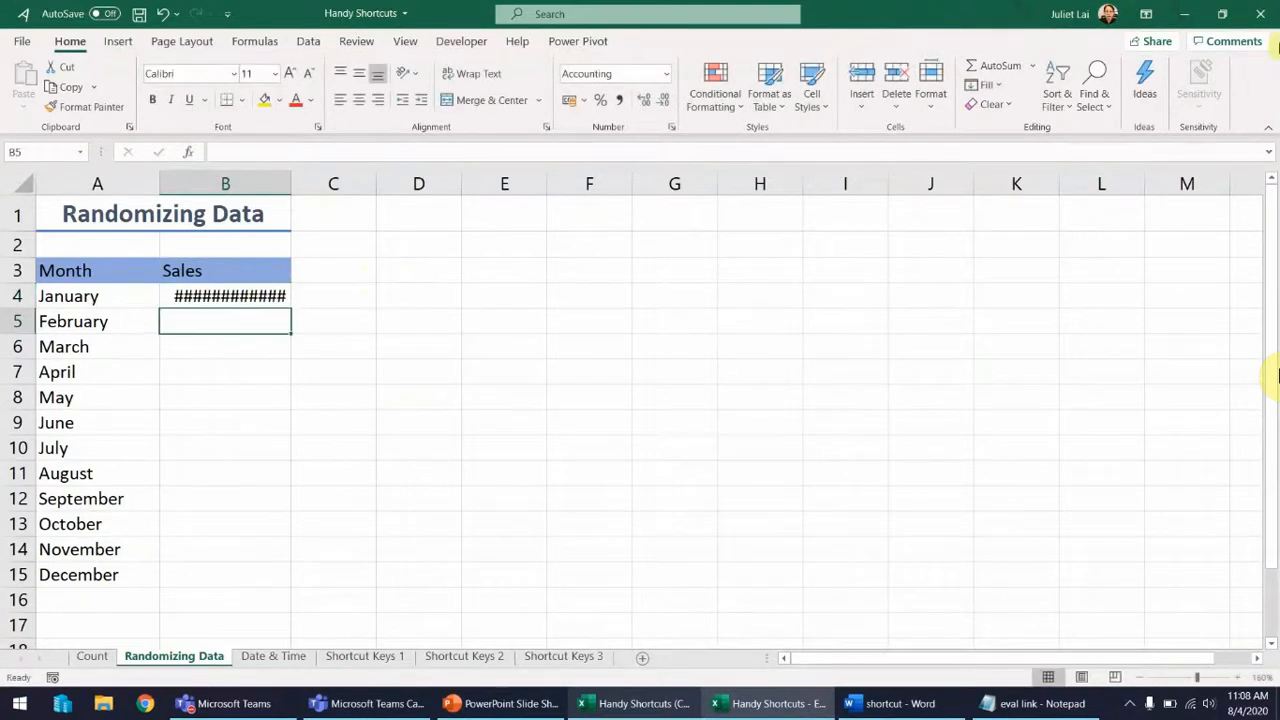
Step: Autofit column B to its contents and fill the B4 formula down through December in B15
{"action": "double_click", "coordinate": [290, 184]}
{"action": "left_click", "coordinate": [283, 295]}
{"action": "left_click_drag", "start_coordinate": [296, 310], "coordinate": [290, 582]}
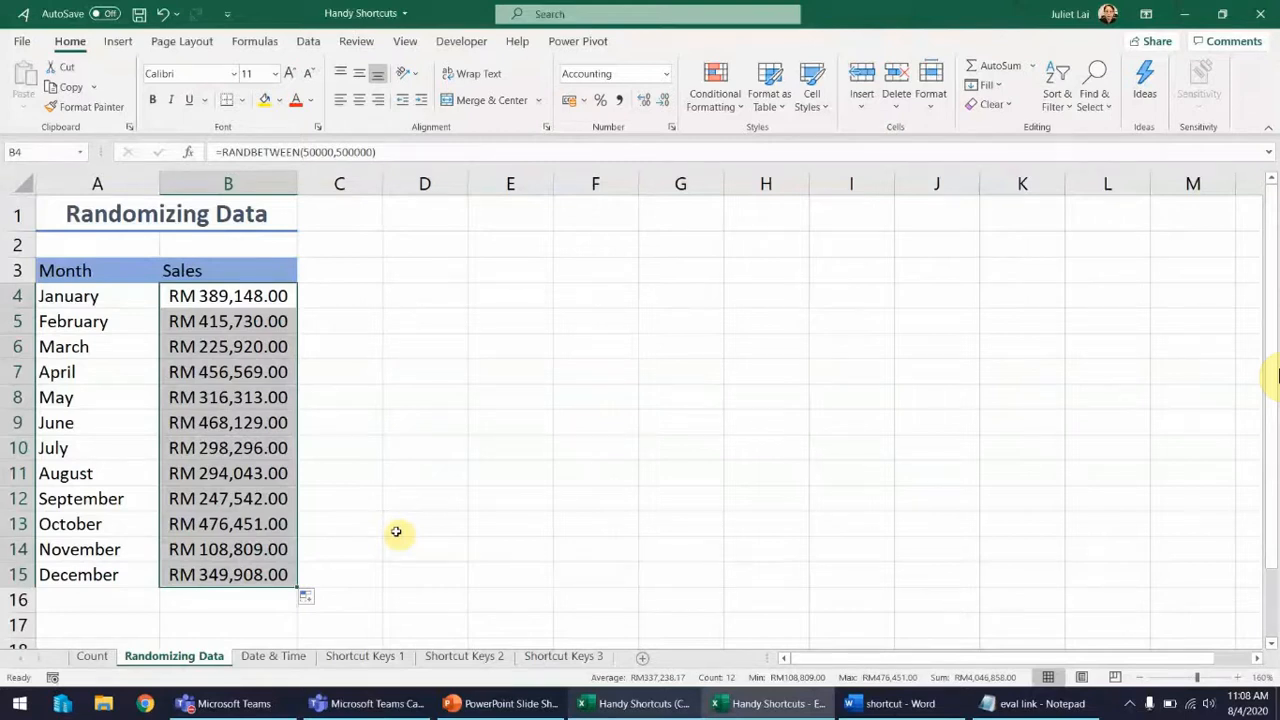
Step: Inspect the RANDBETWEEN formula behind January's sales figure in B4
{"action": "double_click", "coordinate": [249, 295]}
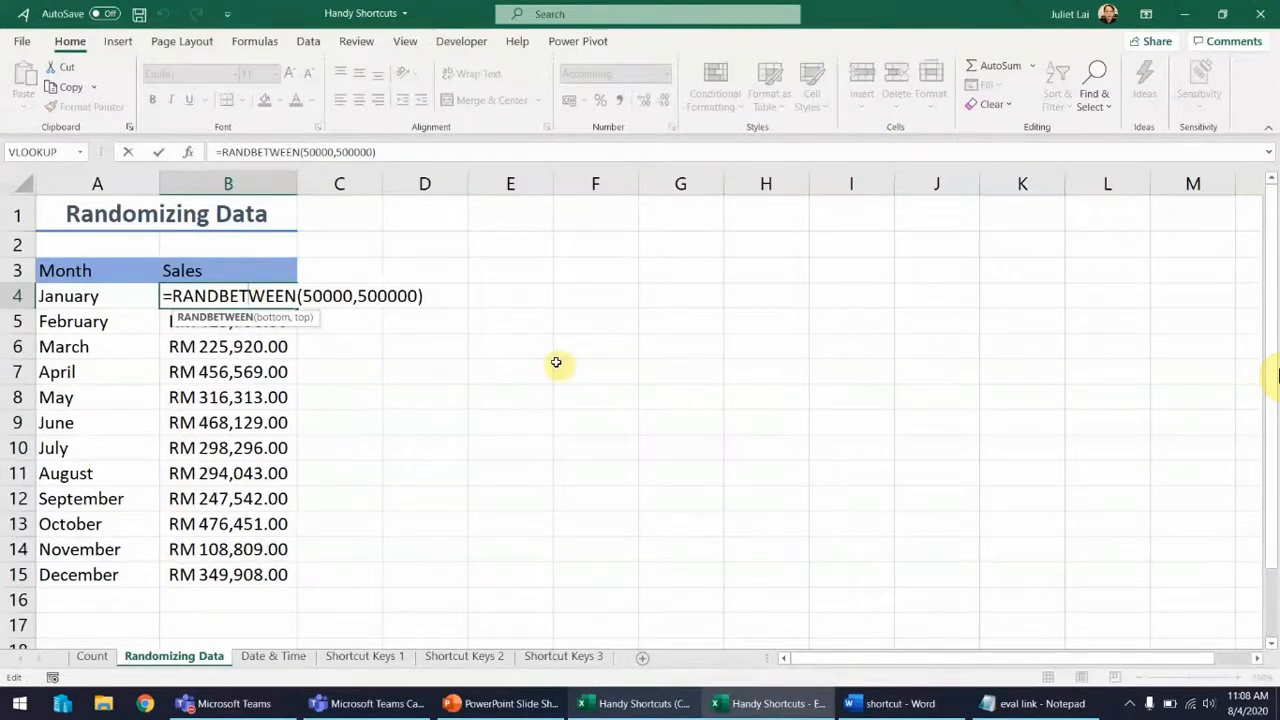
{"action": "key", "text": "ctrl+Return"}
{"action": "left_click", "coordinate": [443, 347]}
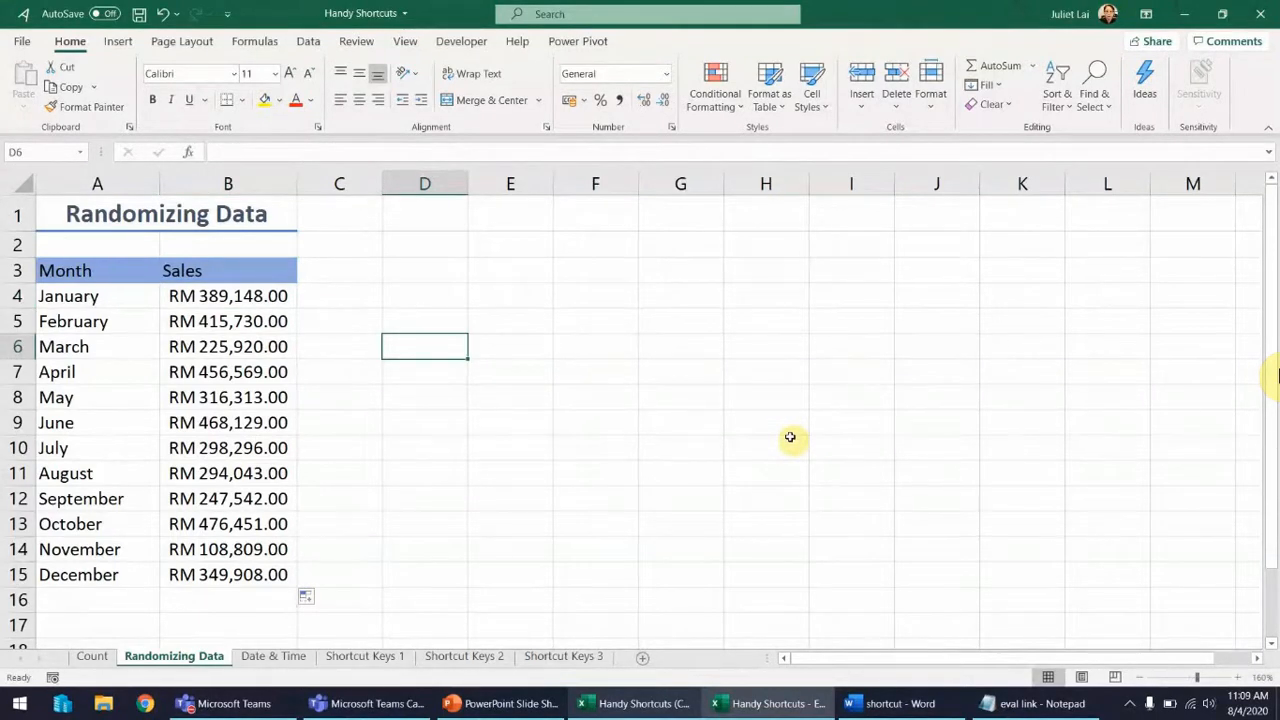
{"action": "left_click", "coordinate": [240, 296]}
{"action": "double_click", "coordinate": [240, 296]}
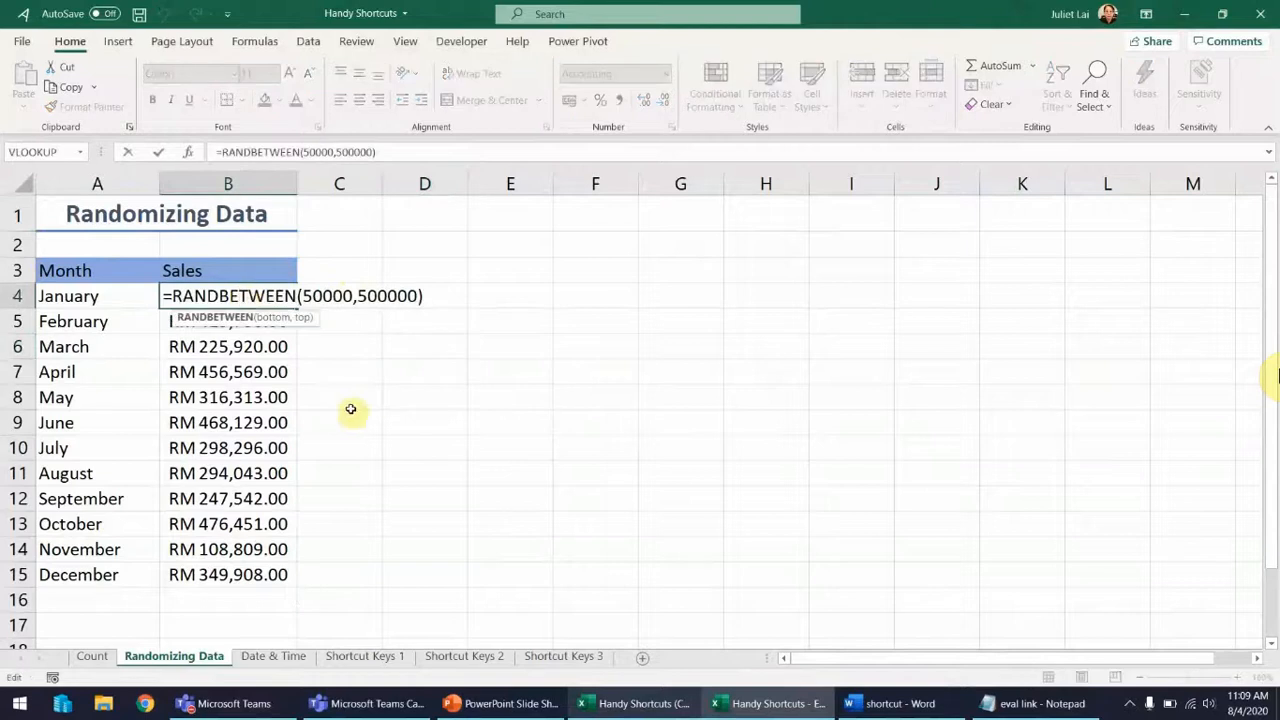
Step: Enter the test text dkkdjf in D6 and sldkfj in D7 to trigger recalculation of the random sales figures
{"action": "left_click", "coordinate": [430, 352]}
{"action": "type", "text": "dkkdjf"}
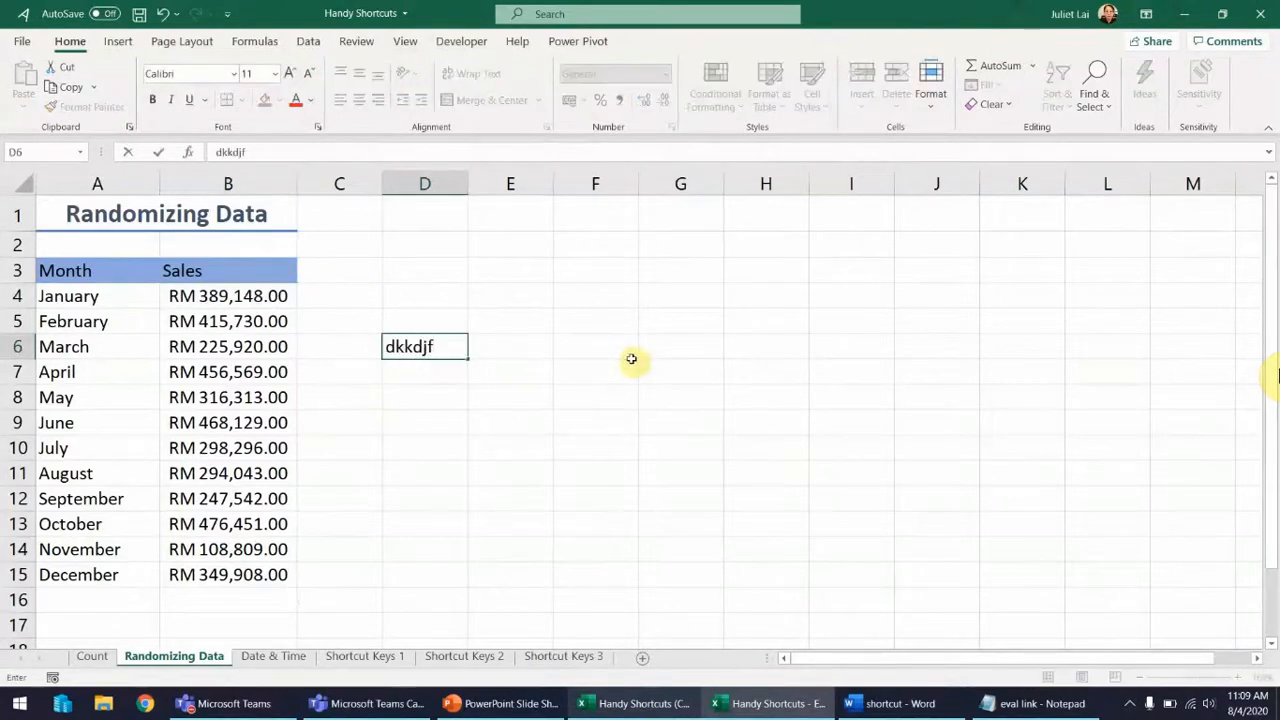
{"action": "key", "text": "Return"}
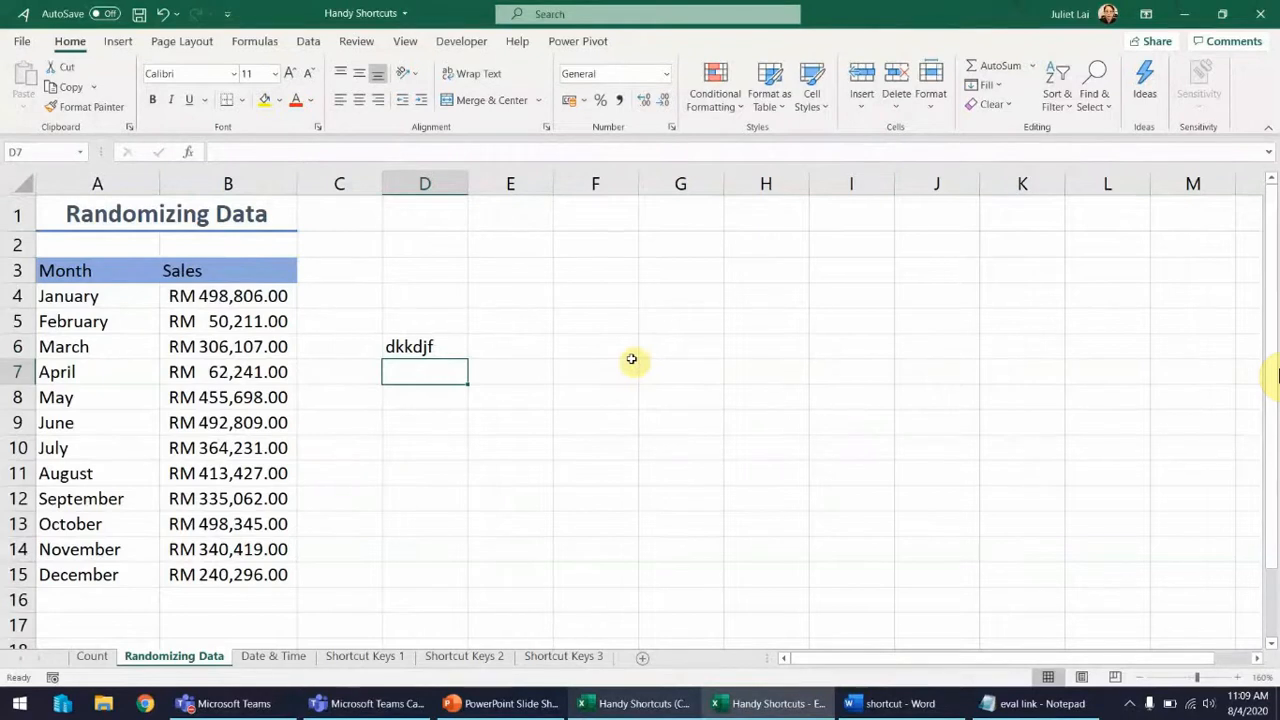
{"action": "type", "text": "sldkfj"}
{"action": "key", "text": "Return"}
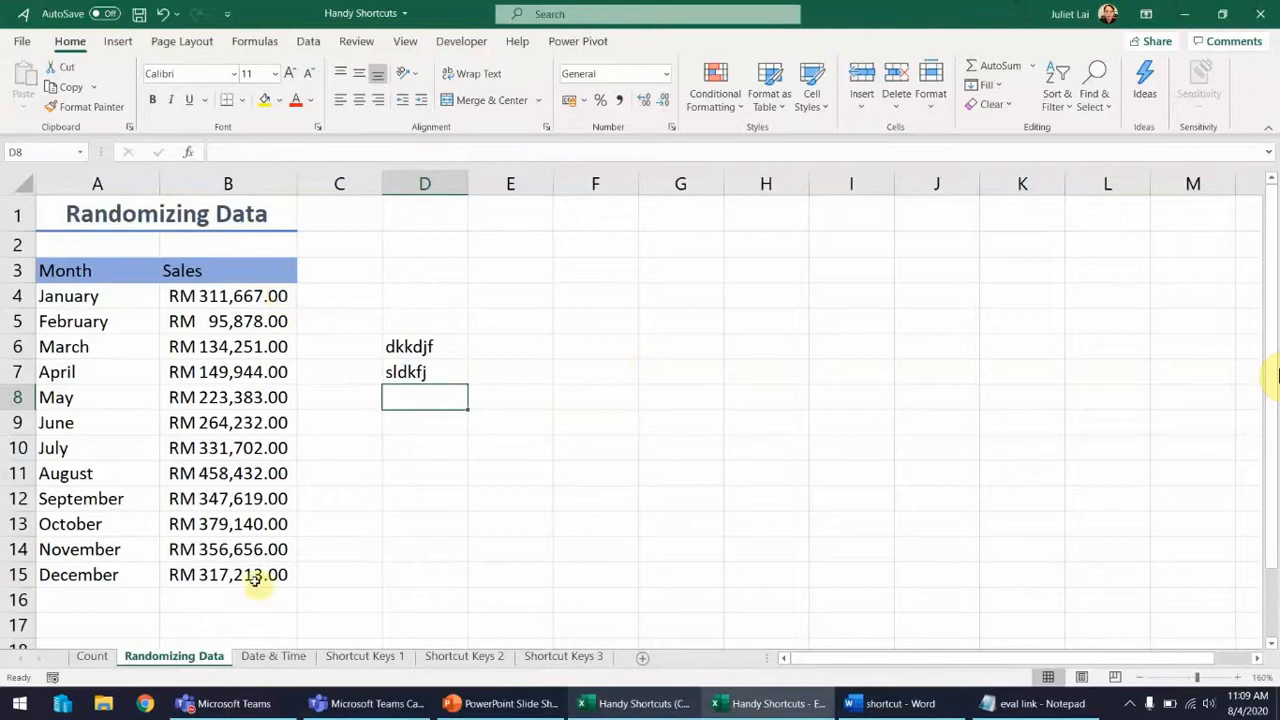
Step: Clear the test text from D6:D7
{"action": "left_click", "coordinate": [444, 356]}
{"action": "left_click_drag", "start_coordinate": [444, 358], "coordinate": [449, 366]}
{"action": "key", "text": "Delete"}
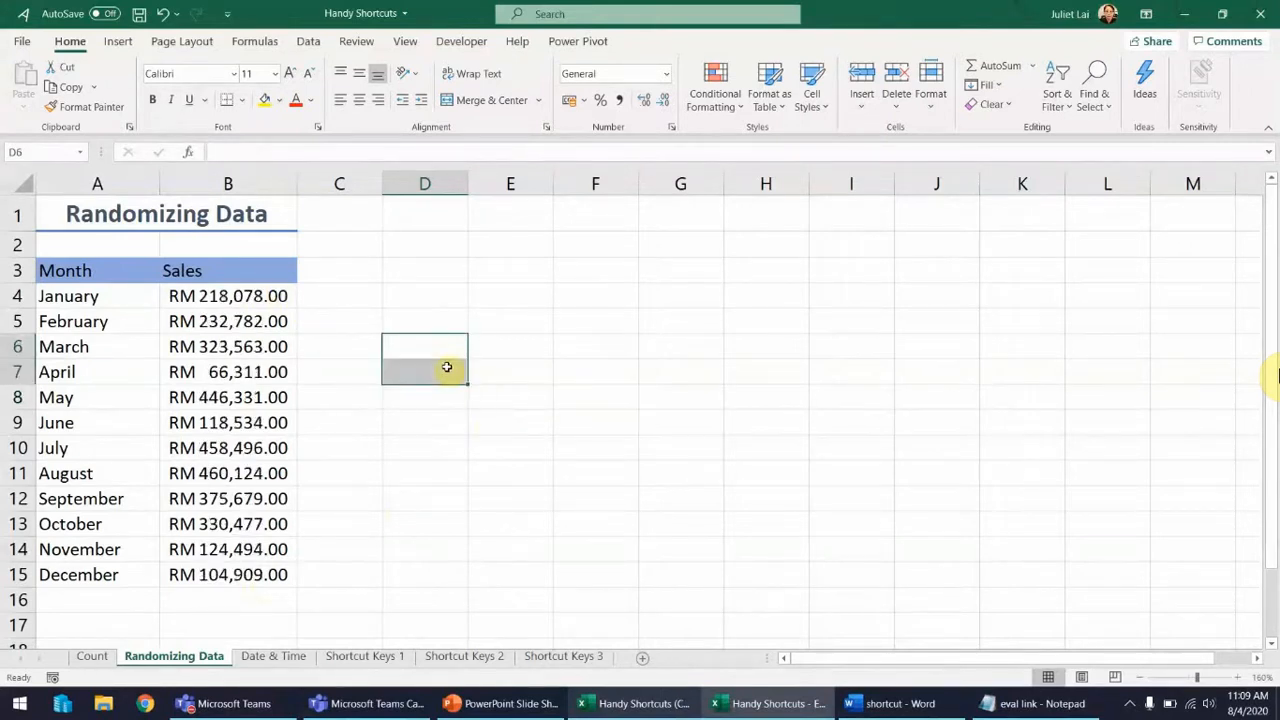
{"action": "left_click", "coordinate": [446, 425]}
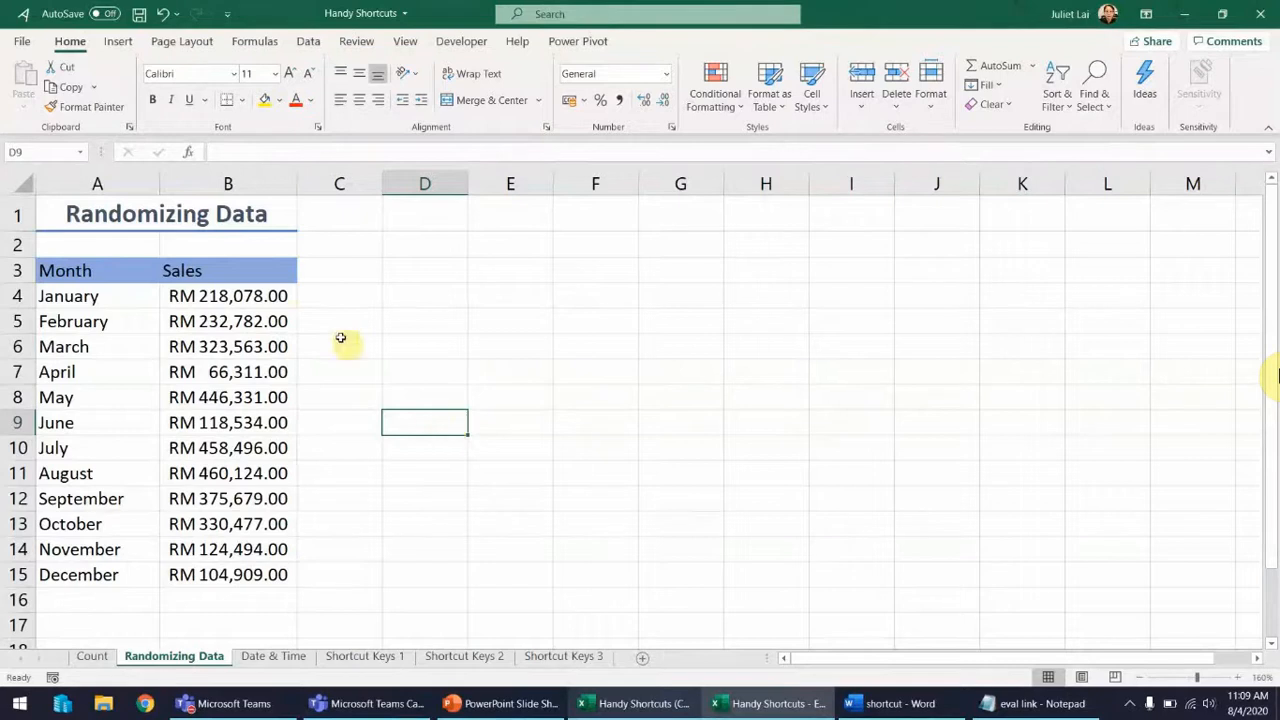
Step: Replace the RANDBETWEEN formulas in B4:B15 with values only by copying and pasting them in place, and check B4's content
{"action": "double_click", "coordinate": [262, 296]}
{"action": "key", "text": "ctrl+Return"}
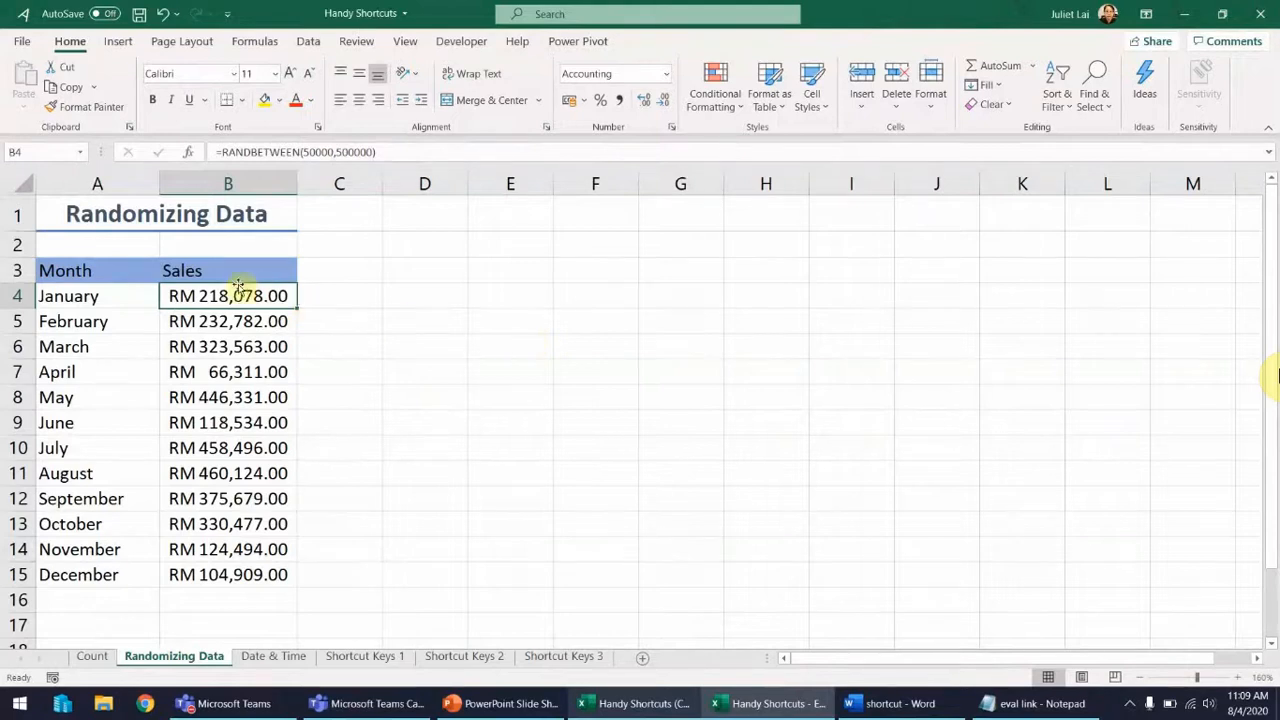
{"action": "left_click_drag", "start_coordinate": [229, 296], "coordinate": [243, 574]}
{"action": "key", "text": "ctrl+c"}
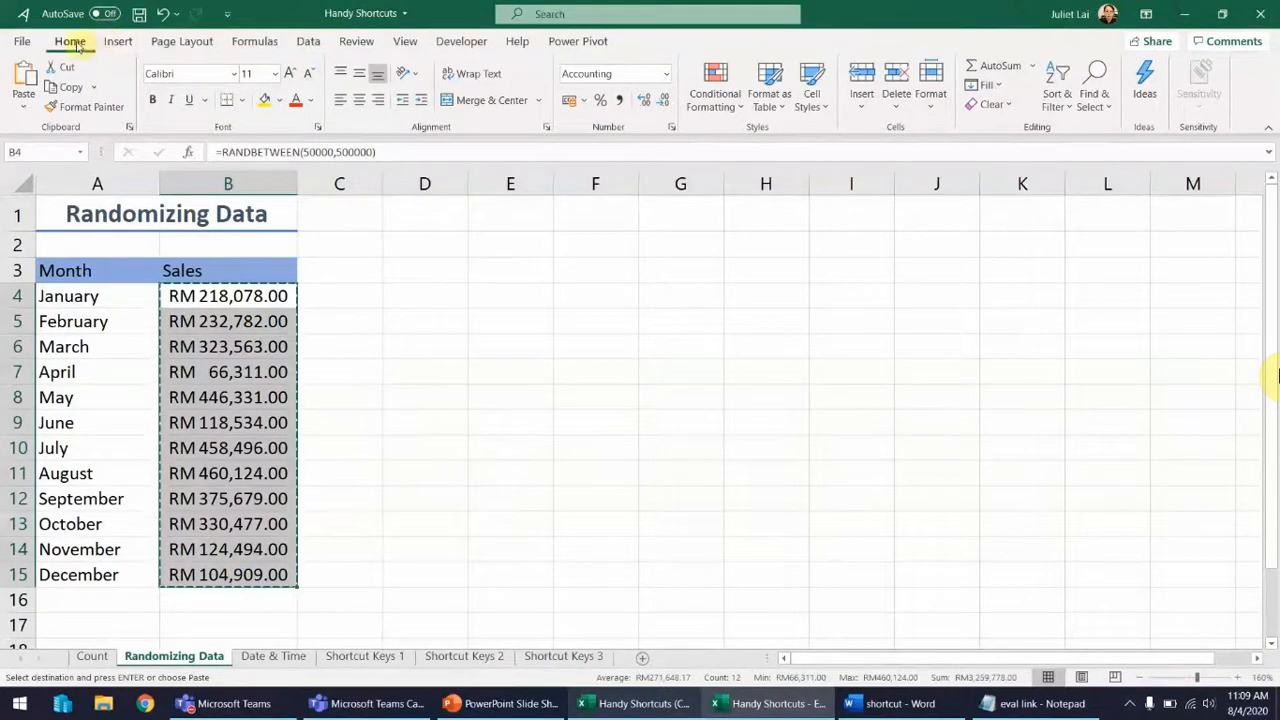
{"action": "left_click", "coordinate": [24, 110]}
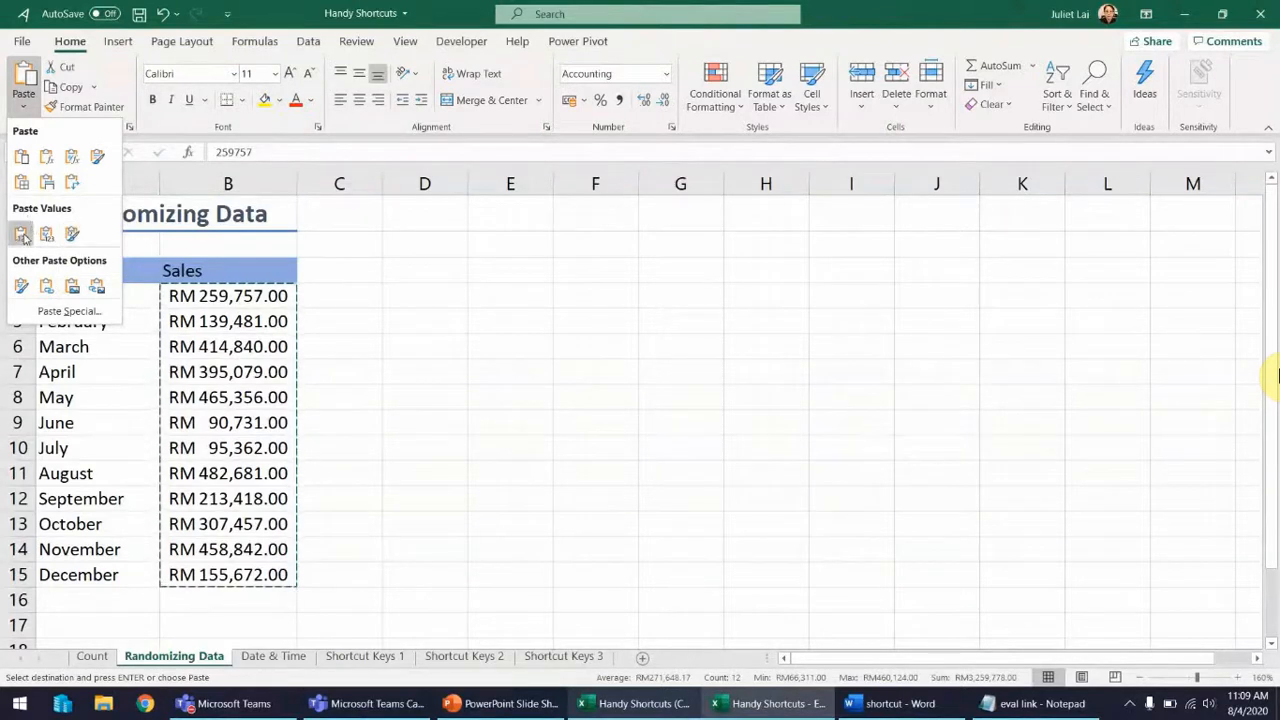
{"action": "left_click", "coordinate": [24, 236]}
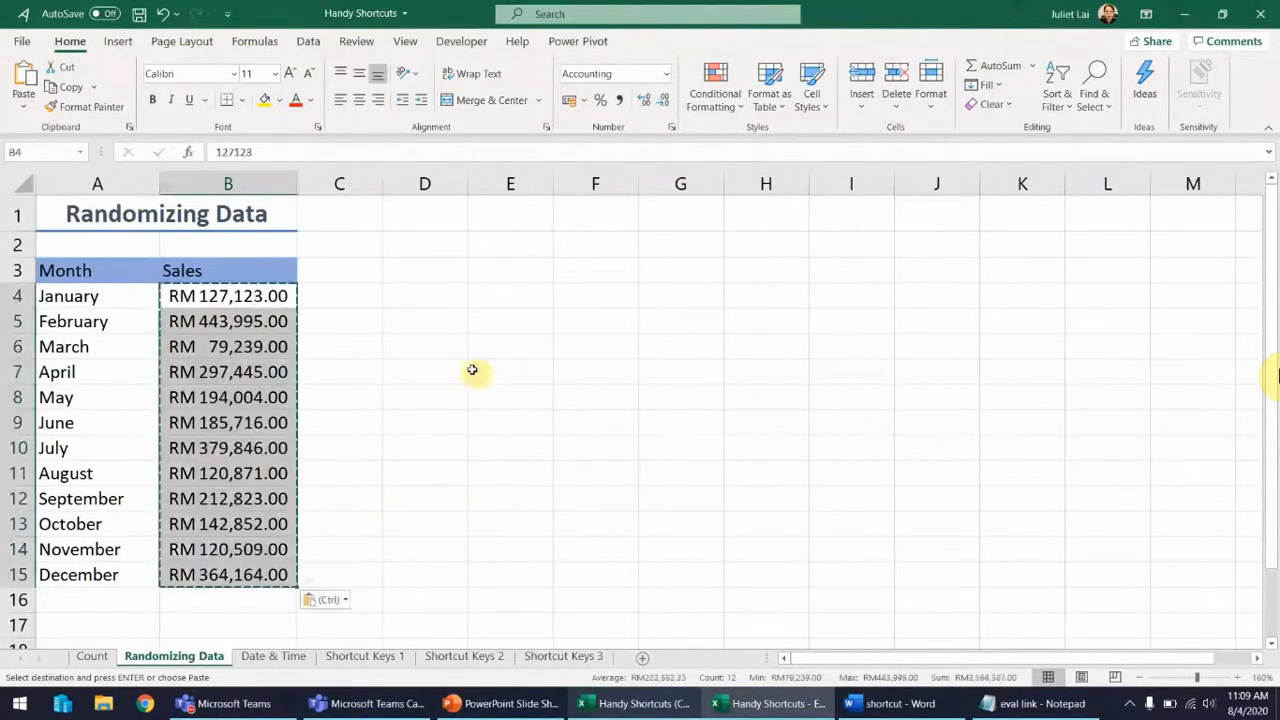
{"action": "left_click", "coordinate": [455, 368]}
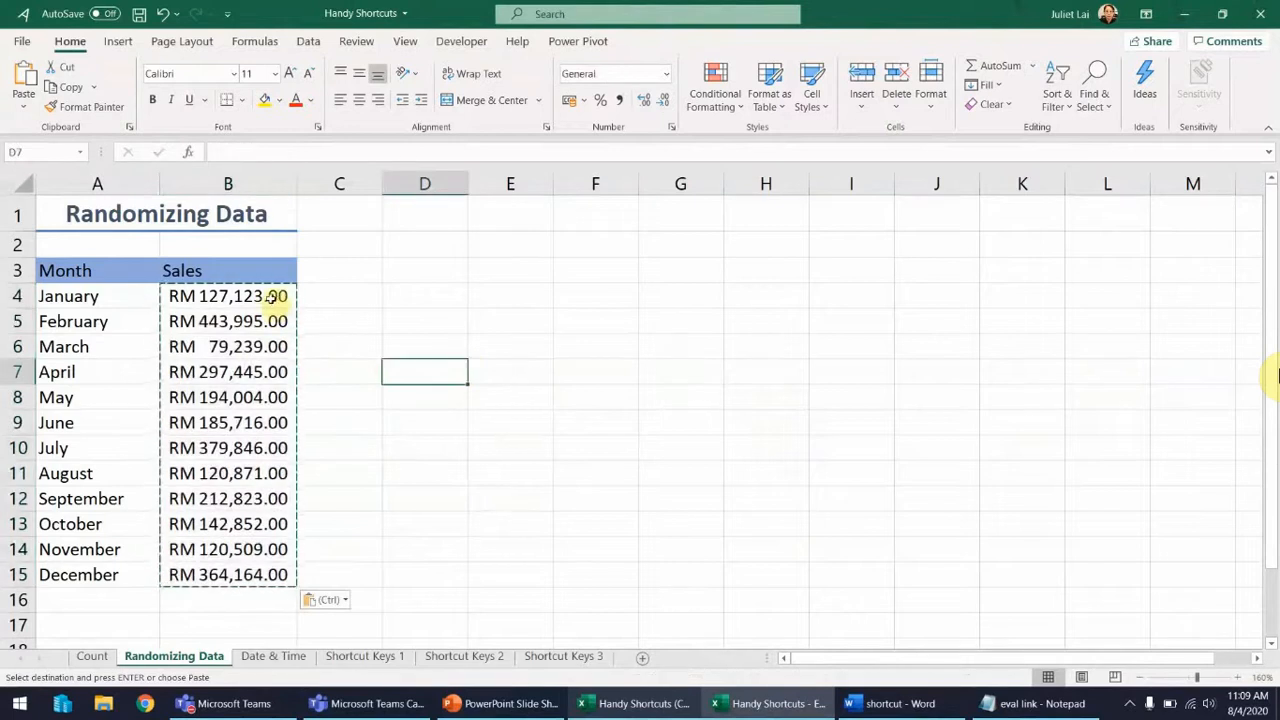
{"action": "double_click", "coordinate": [274, 294]}
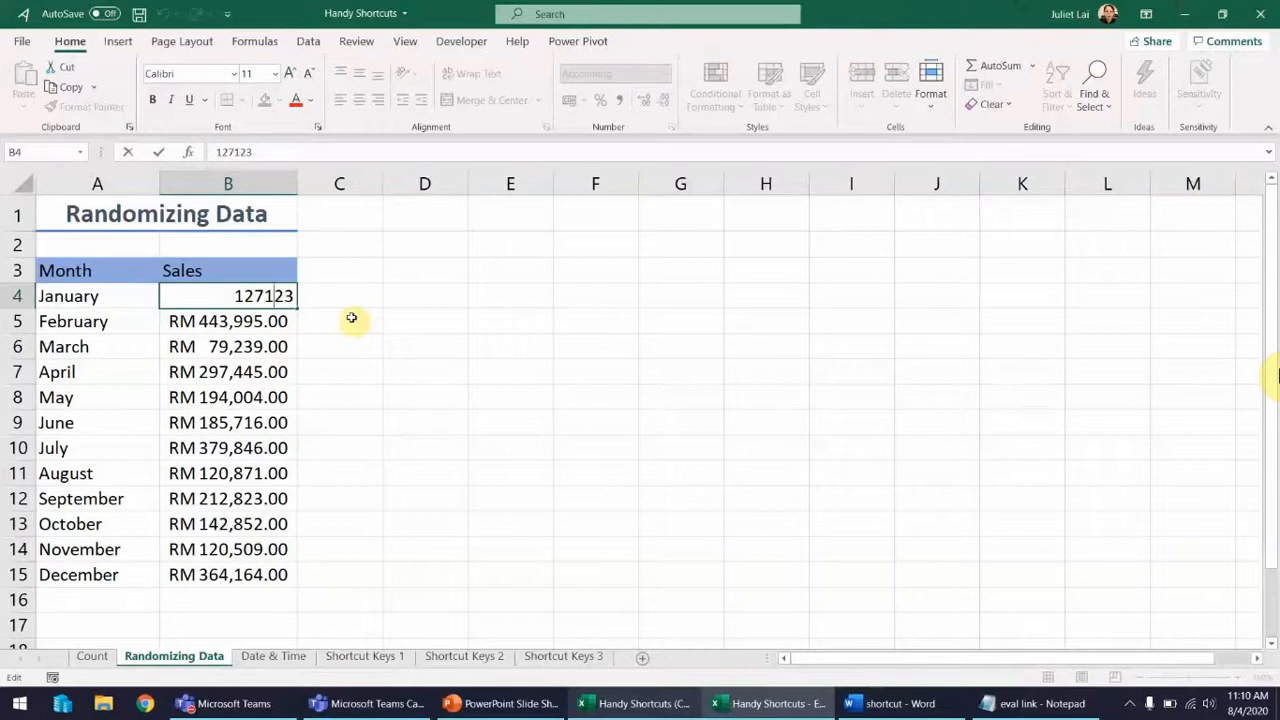
{"action": "key", "text": "Escape"}
Step: Enter the test text lsdkjf in E7 to check whether the sales figures recalculate, and clear it again
{"action": "left_click", "coordinate": [489, 371]}
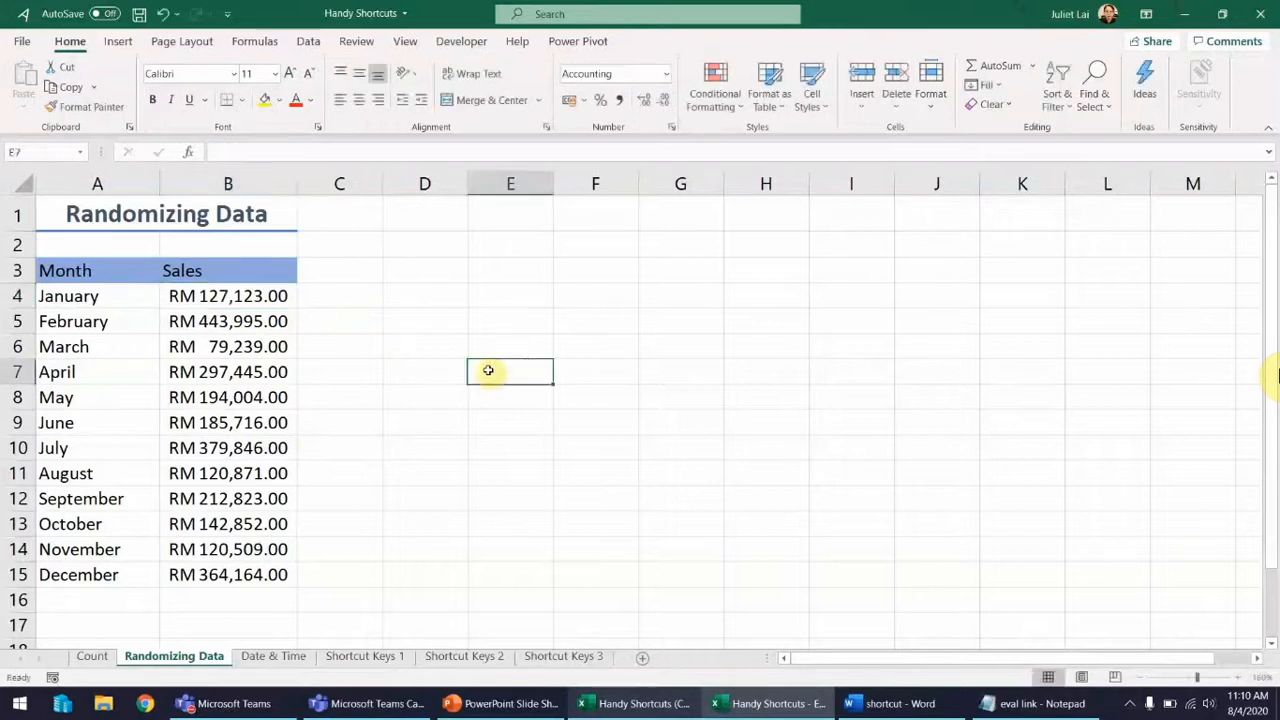
{"action": "type", "text": "lsdkjf"}
{"action": "key", "text": "Return"}
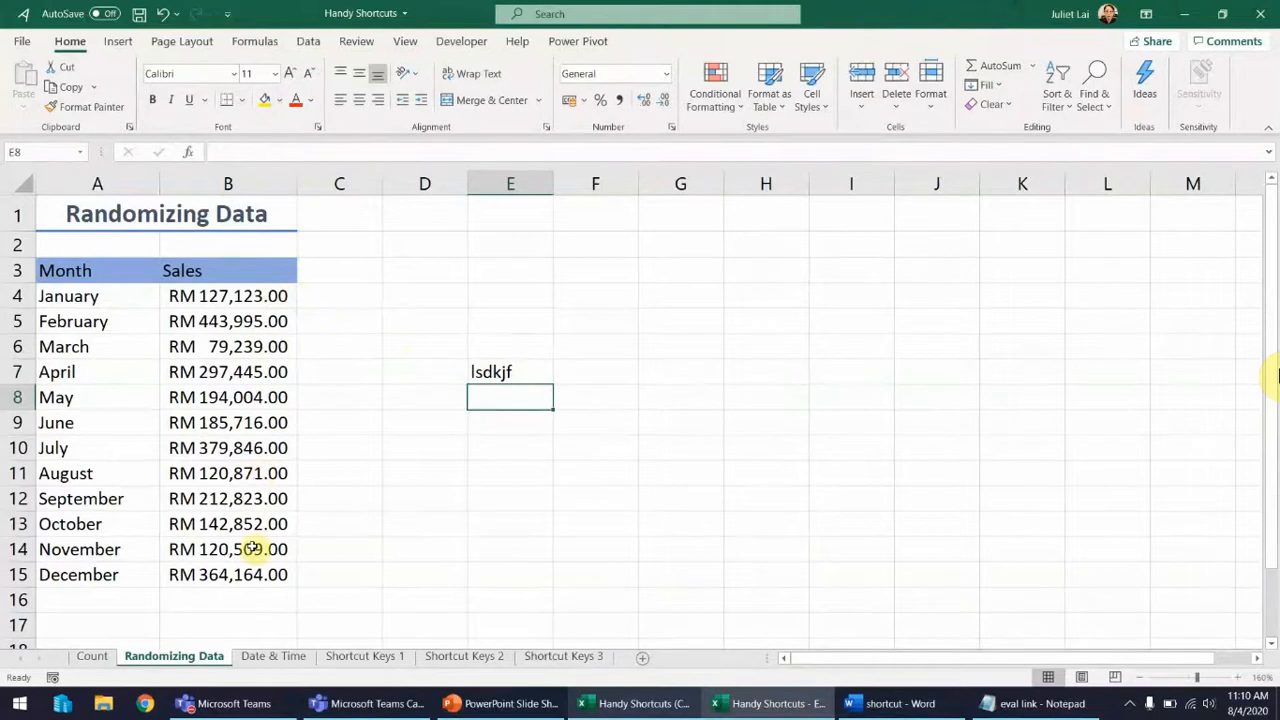
{"action": "left_click", "coordinate": [489, 371]}
{"action": "key", "text": "Delete"}
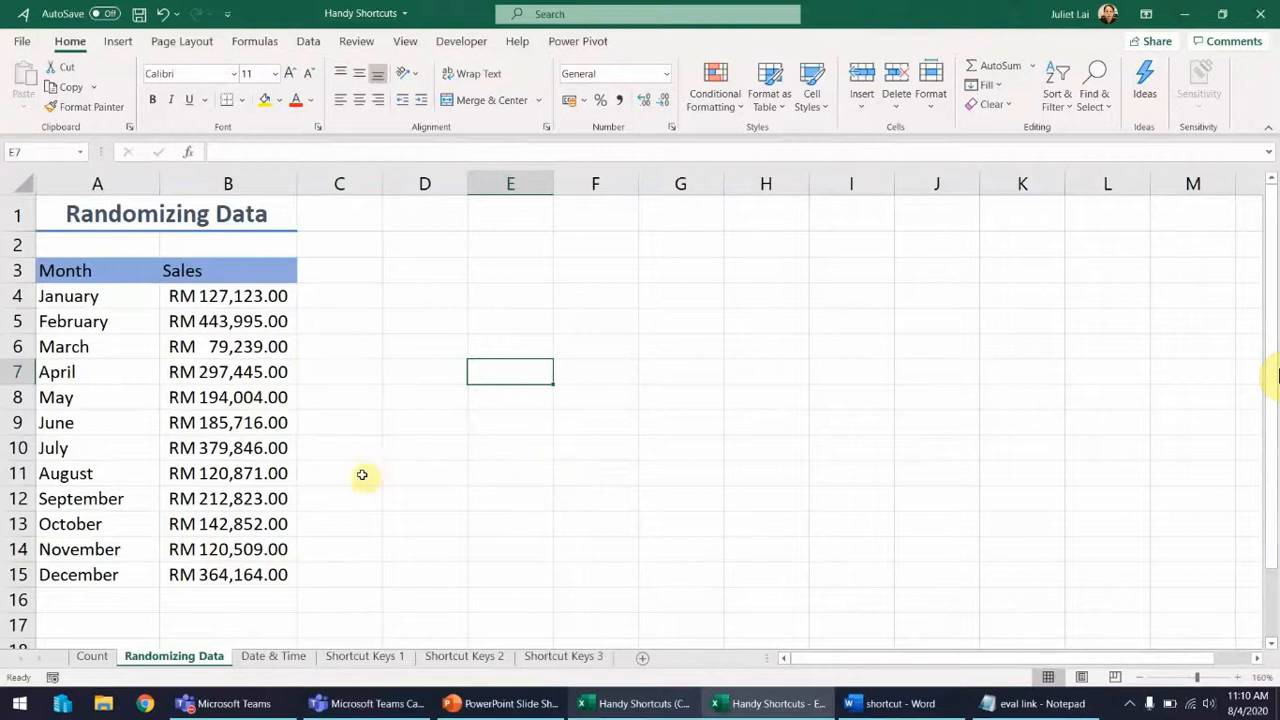
Step: On the Date & Time sheet, enter =TODAY() in B4 for Date (with Formula) and review the formula
{"action": "left_click", "coordinate": [289, 658]}
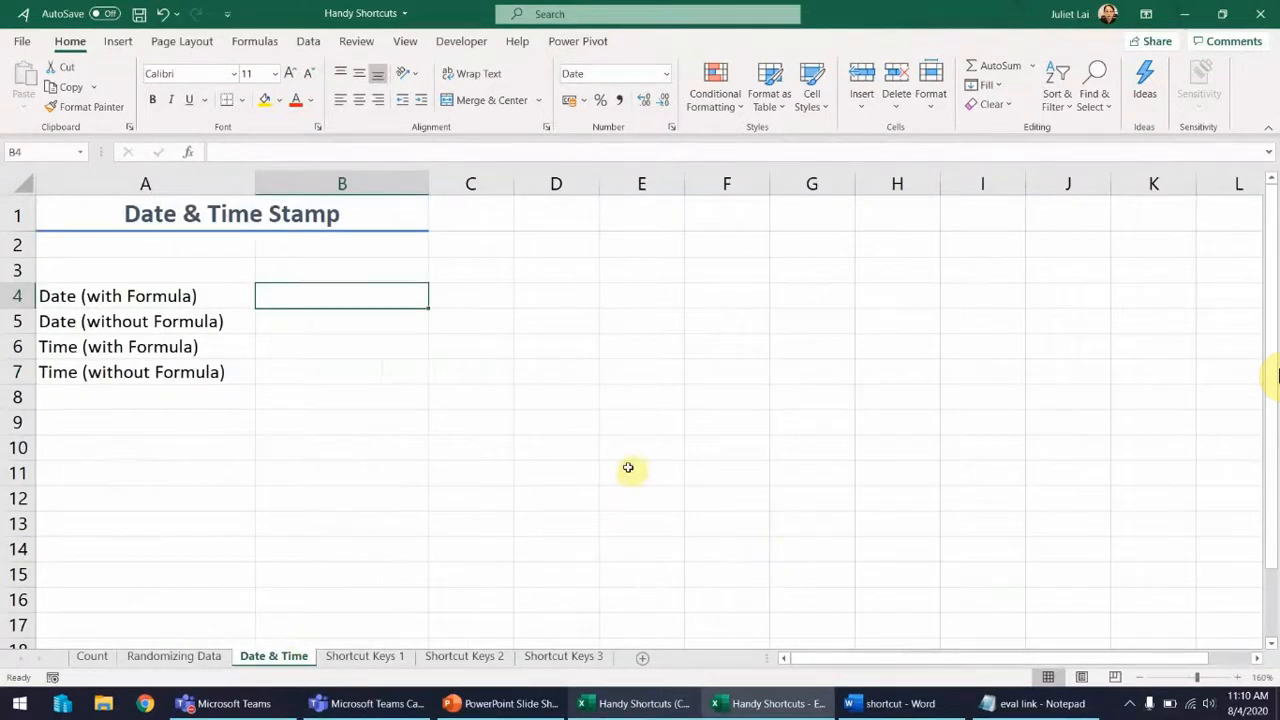
{"action": "scroll", "coordinate": [628, 467], "scroll_direction": "up", "scroll_amount": 2}
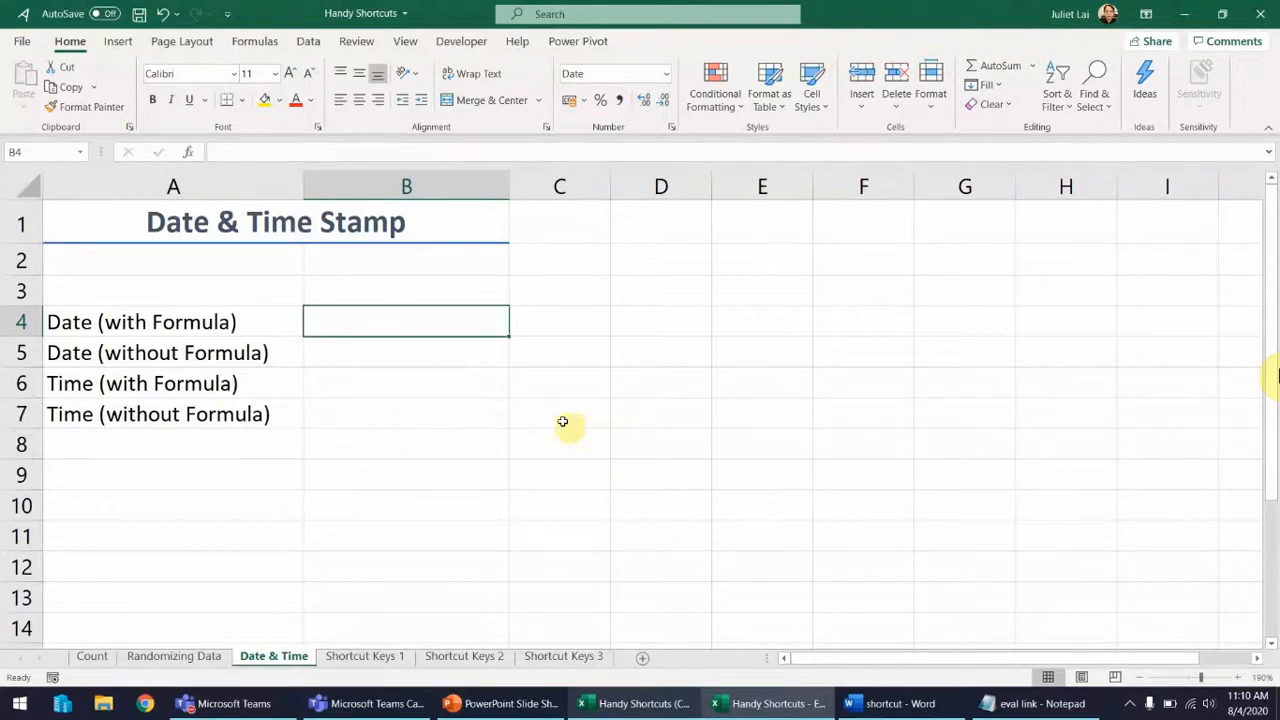
{"action": "left_click", "coordinate": [255, 318]}
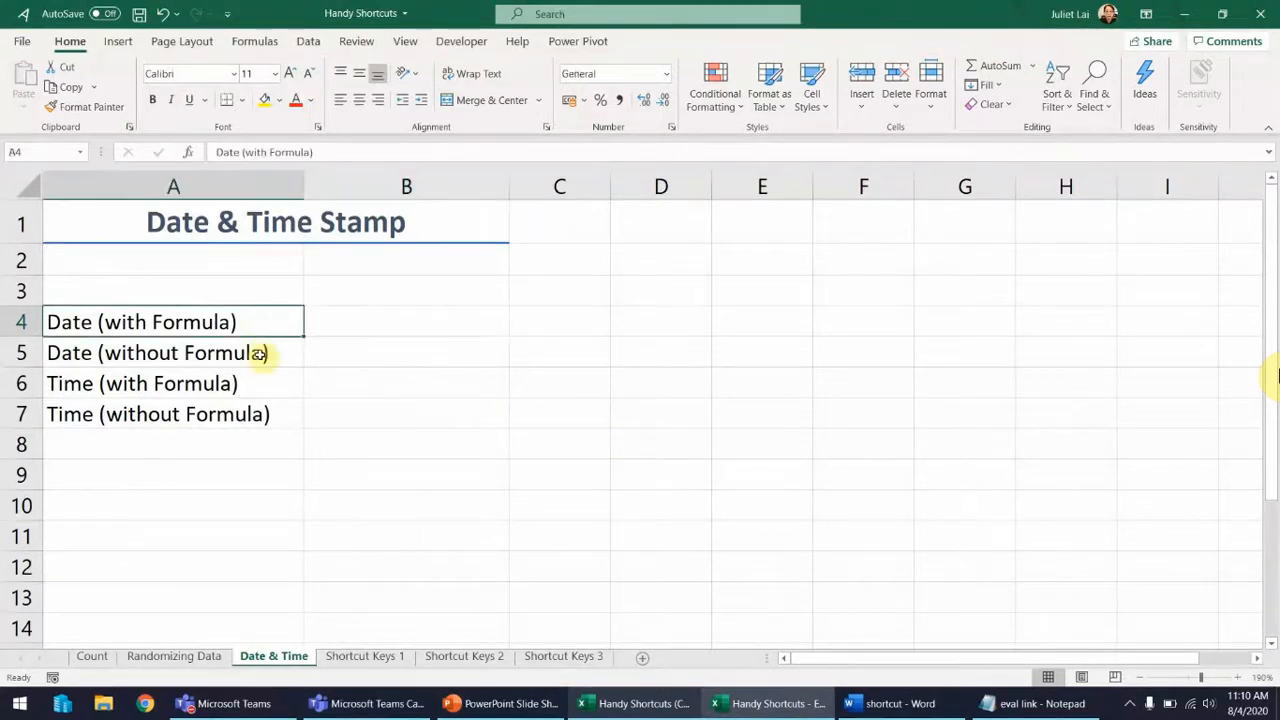
{"action": "left_click", "coordinate": [258, 353]}
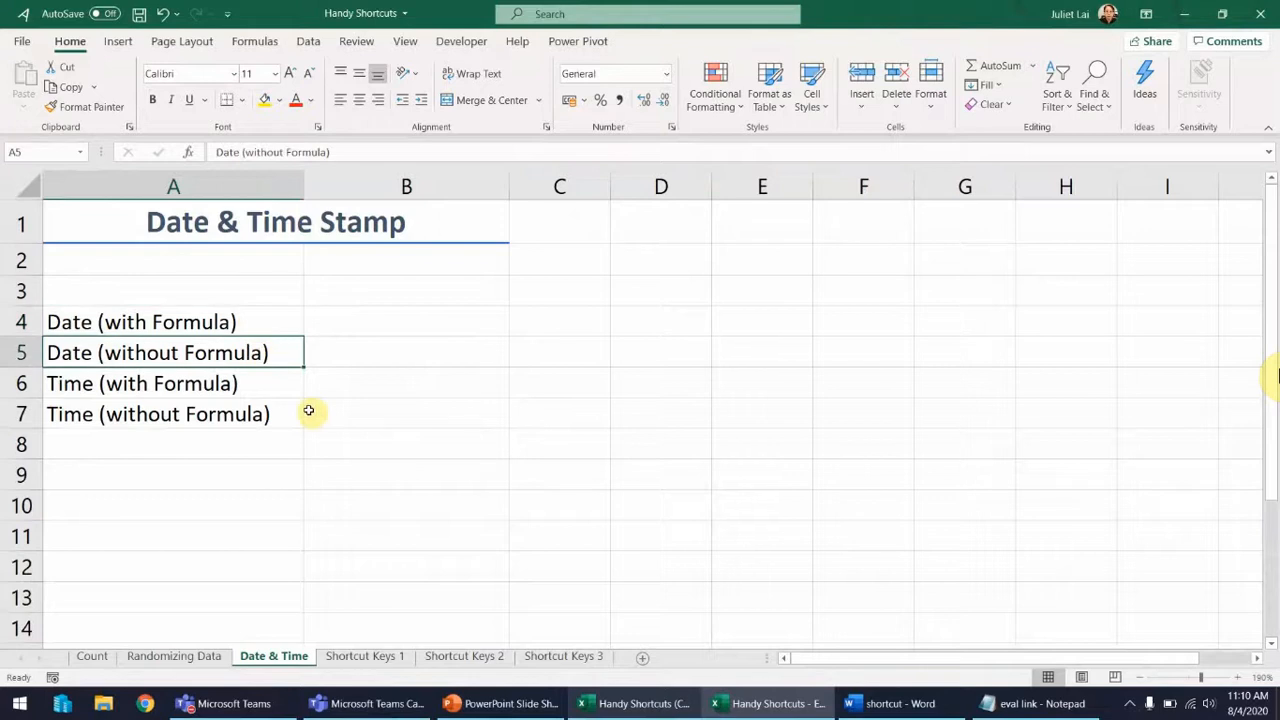
{"action": "left_click", "coordinate": [349, 322]}
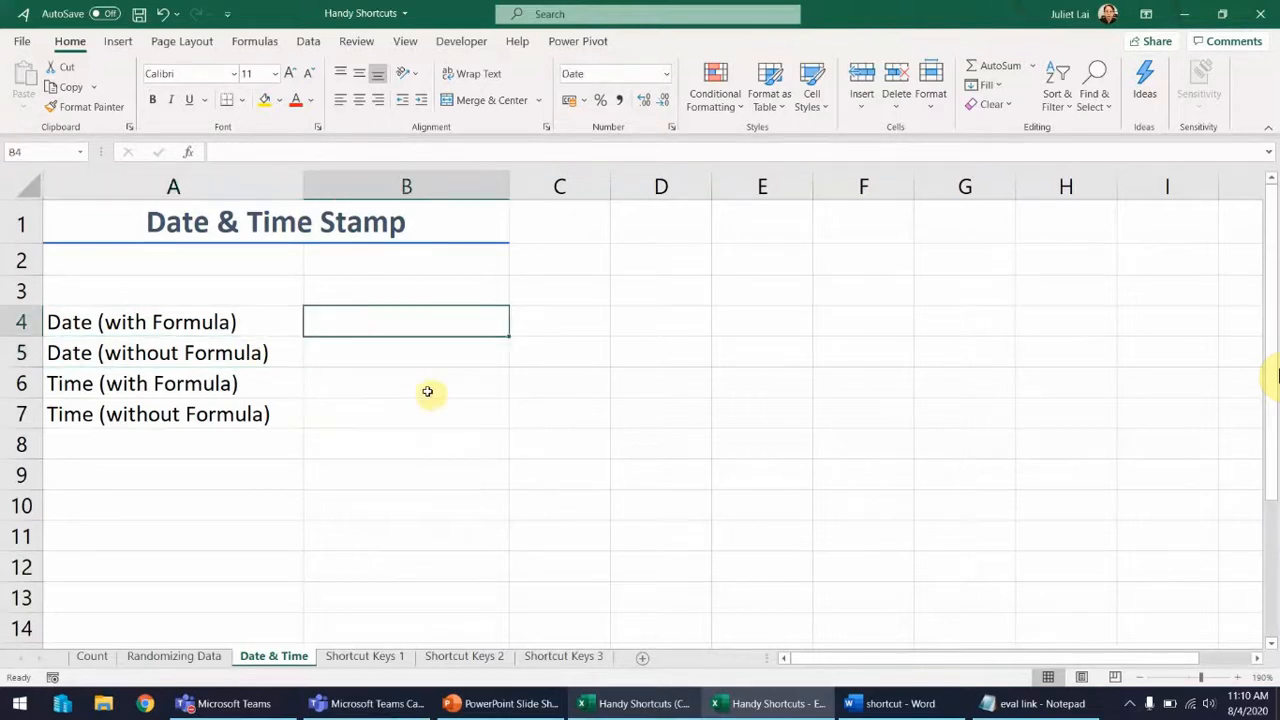
{"action": "type", "text": "=toda"}
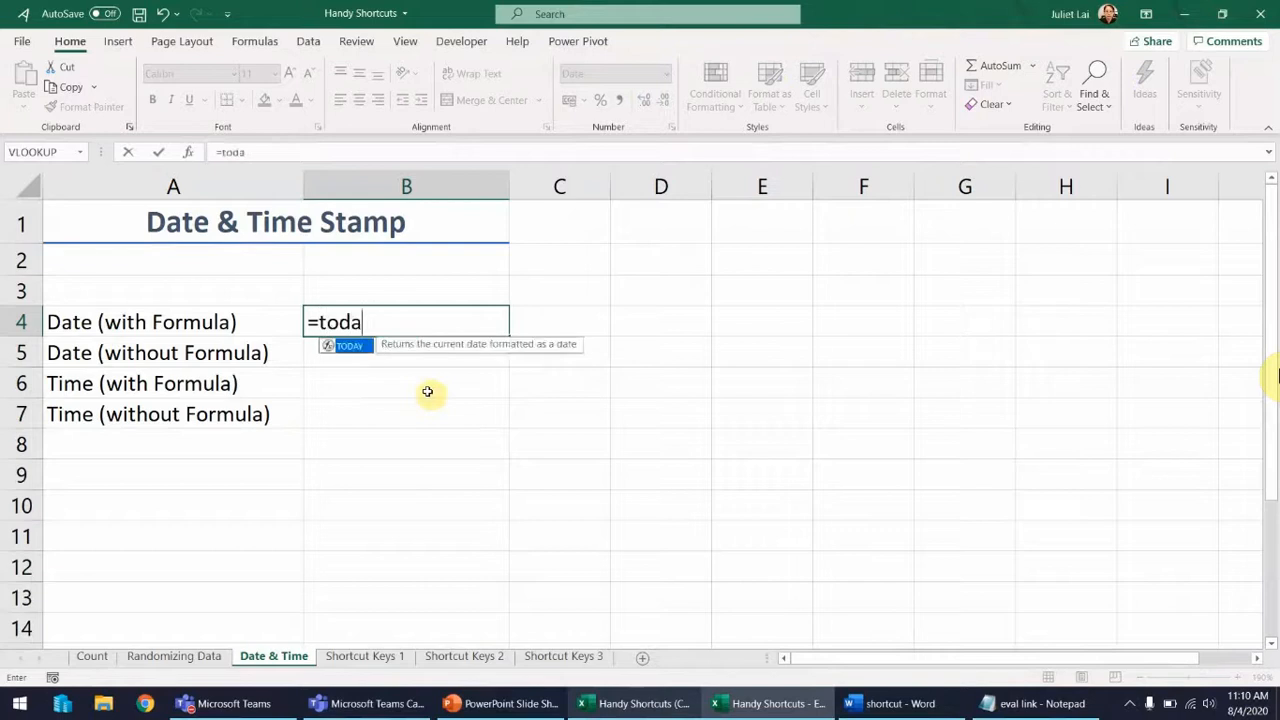
{"action": "key", "text": "Tab"}
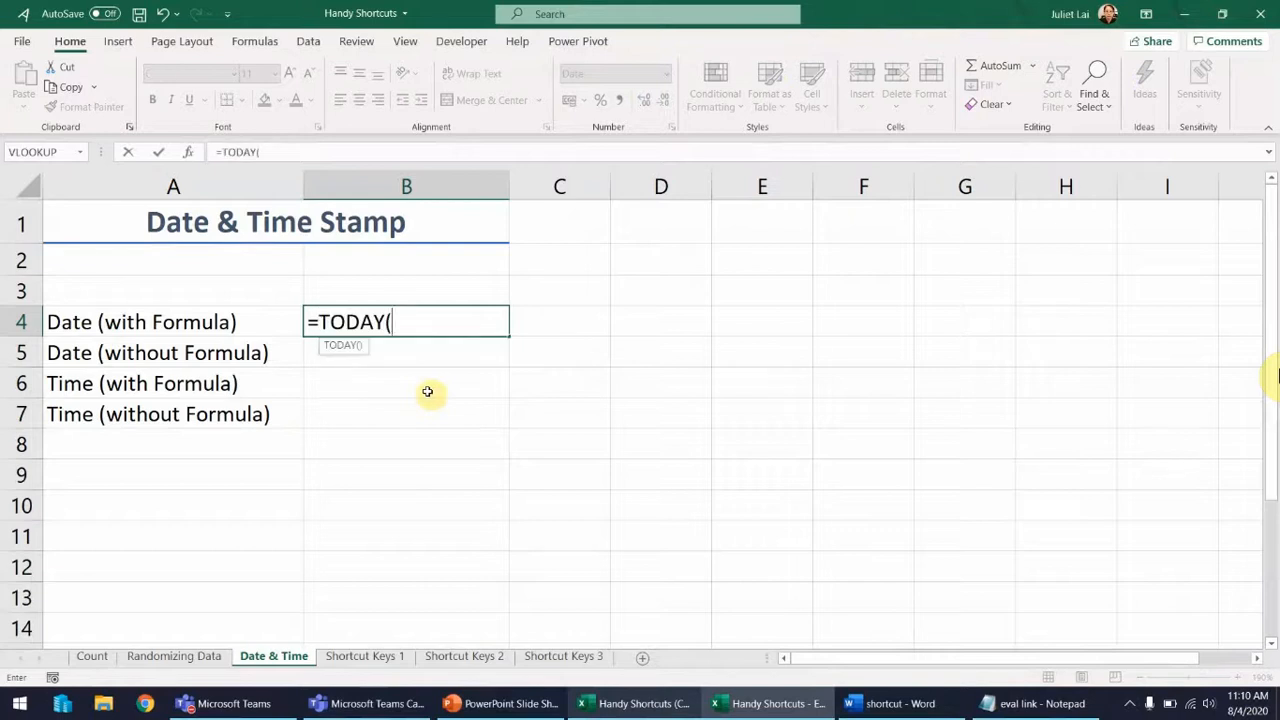
{"action": "type", "text": ")"}
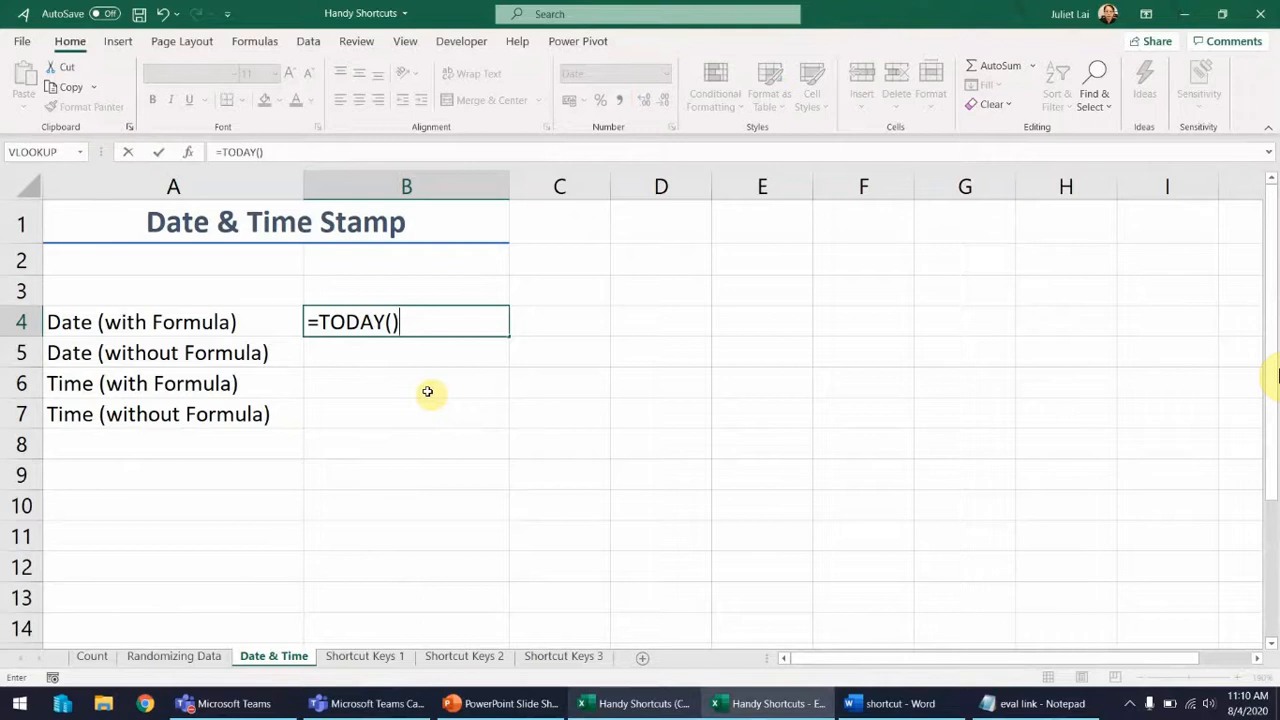
{"action": "key", "text": "Return"}
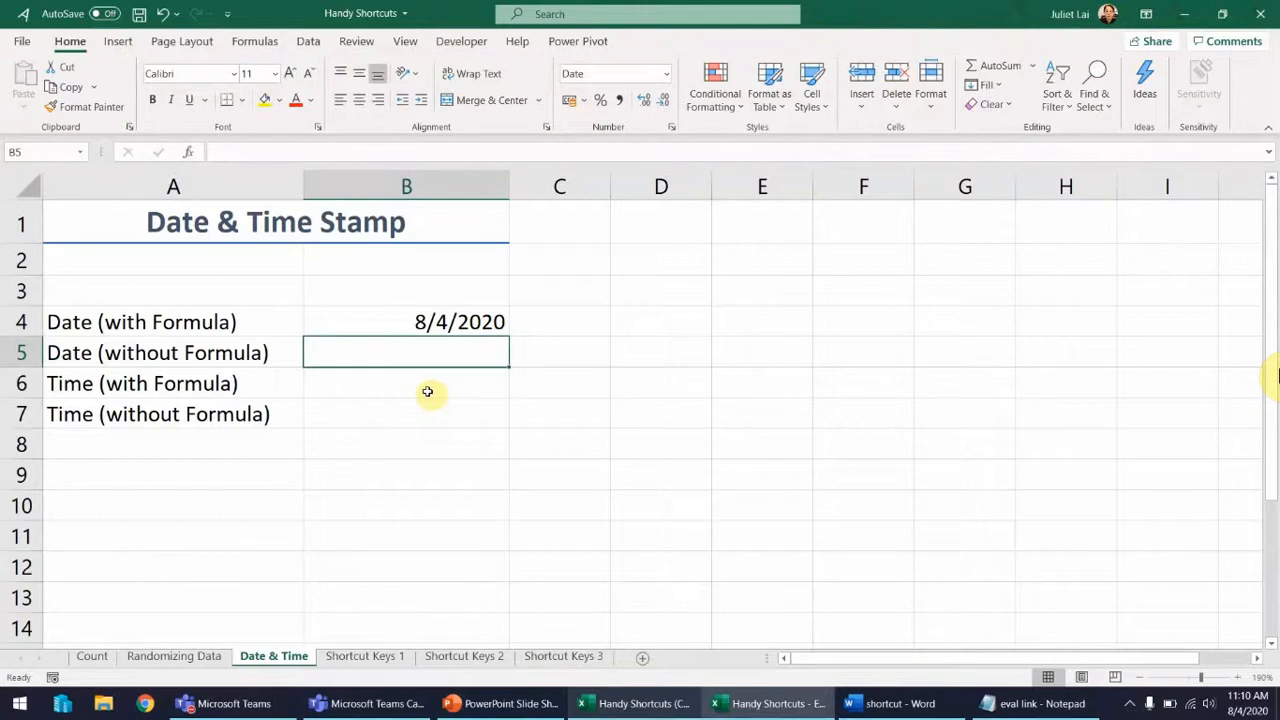
{"action": "left_click", "coordinate": [229, 320]}
{"action": "double_click", "coordinate": [417, 321]}
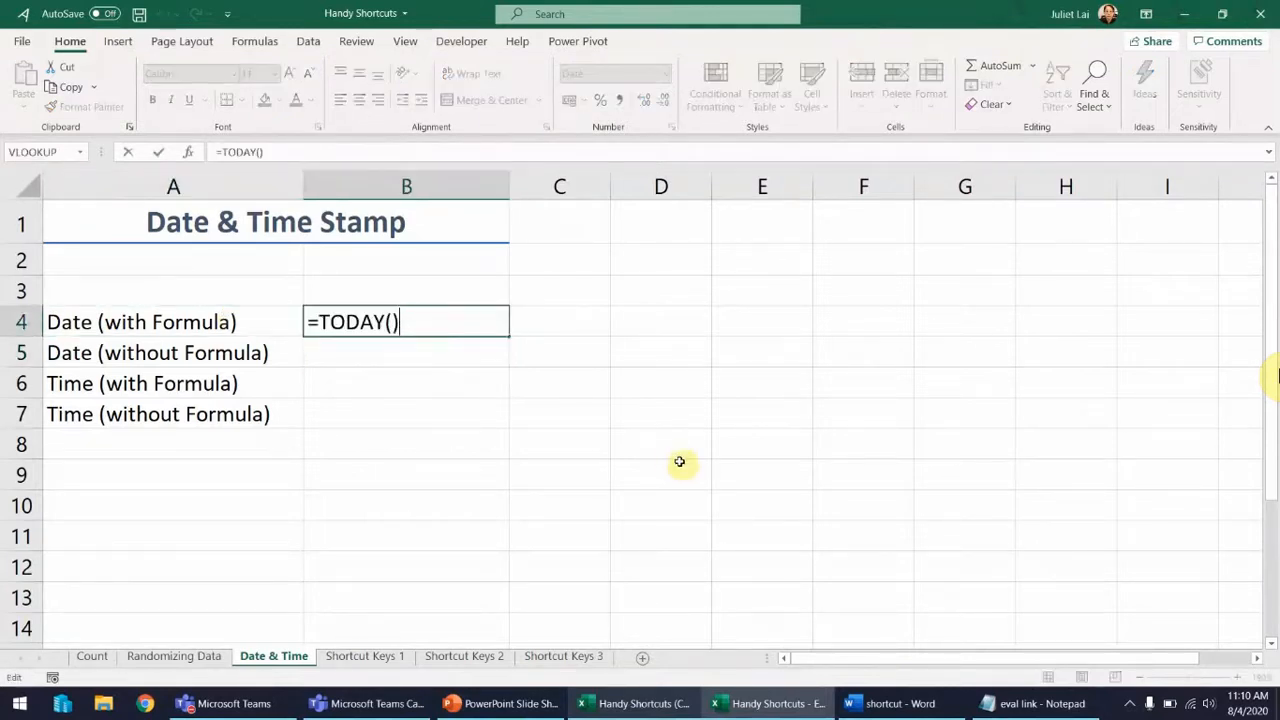
{"action": "key", "text": "ctrl+Return"}
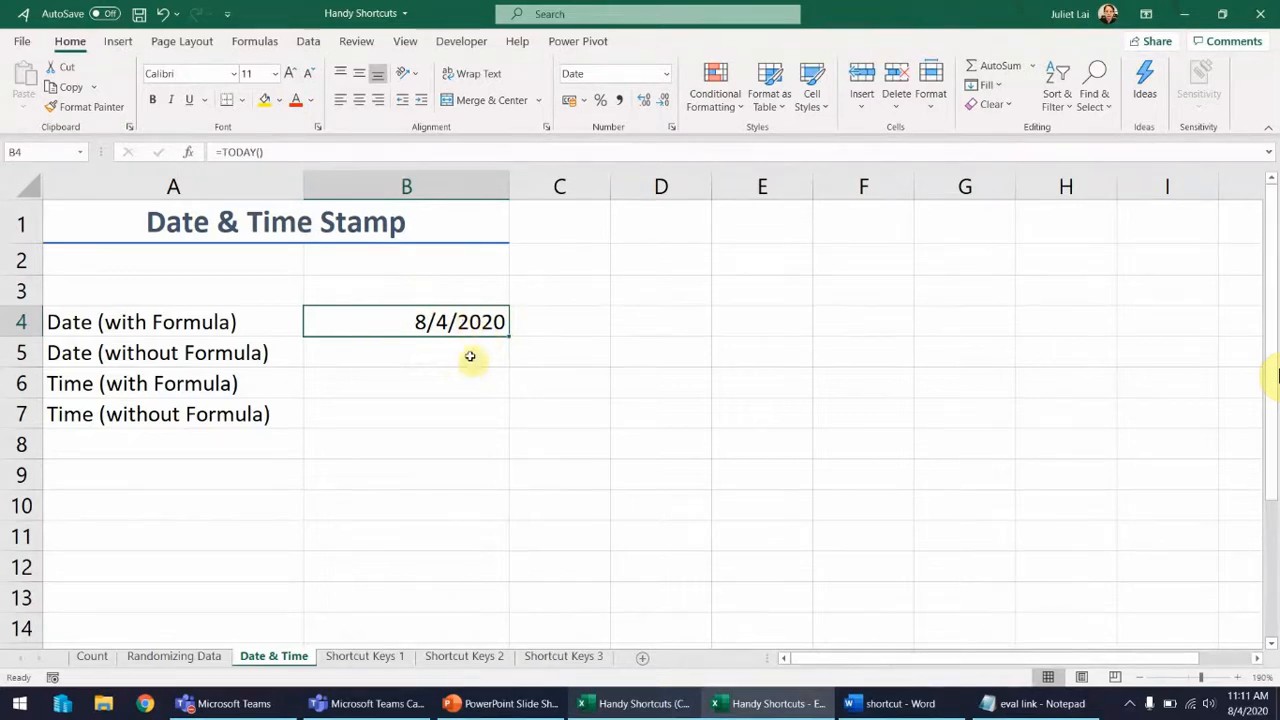
Step: Shrink the workbook window and switch to the shortcut document in Word to write the caption CTRL ;
{"action": "left_click", "coordinate": [1220, 15]}
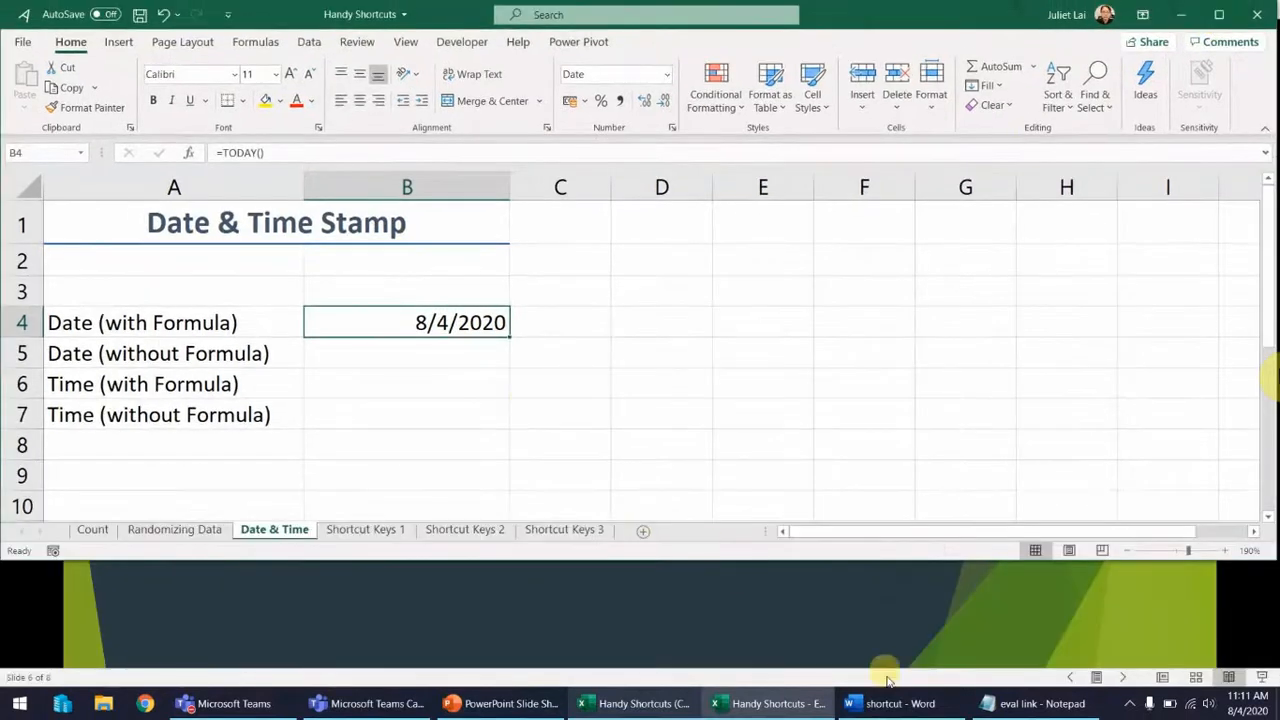
{"action": "left_click", "coordinate": [893, 704]}
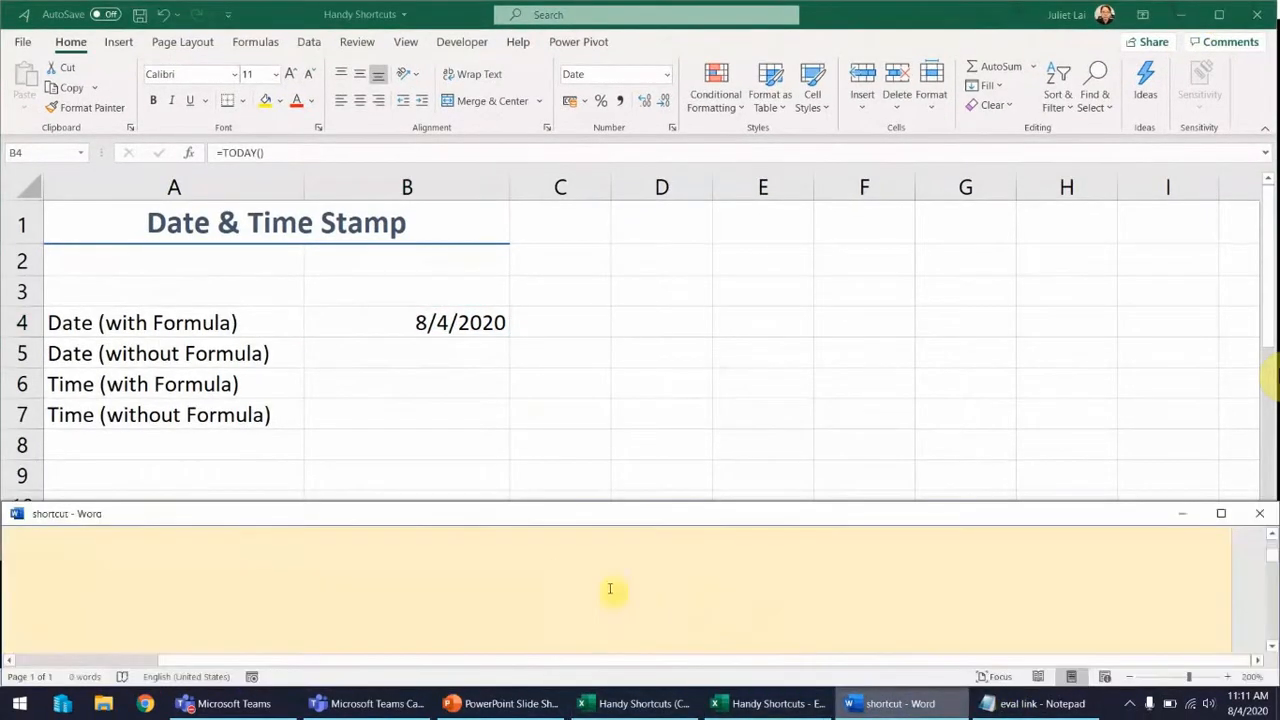
{"action": "type", "text": "CTRL ;"}
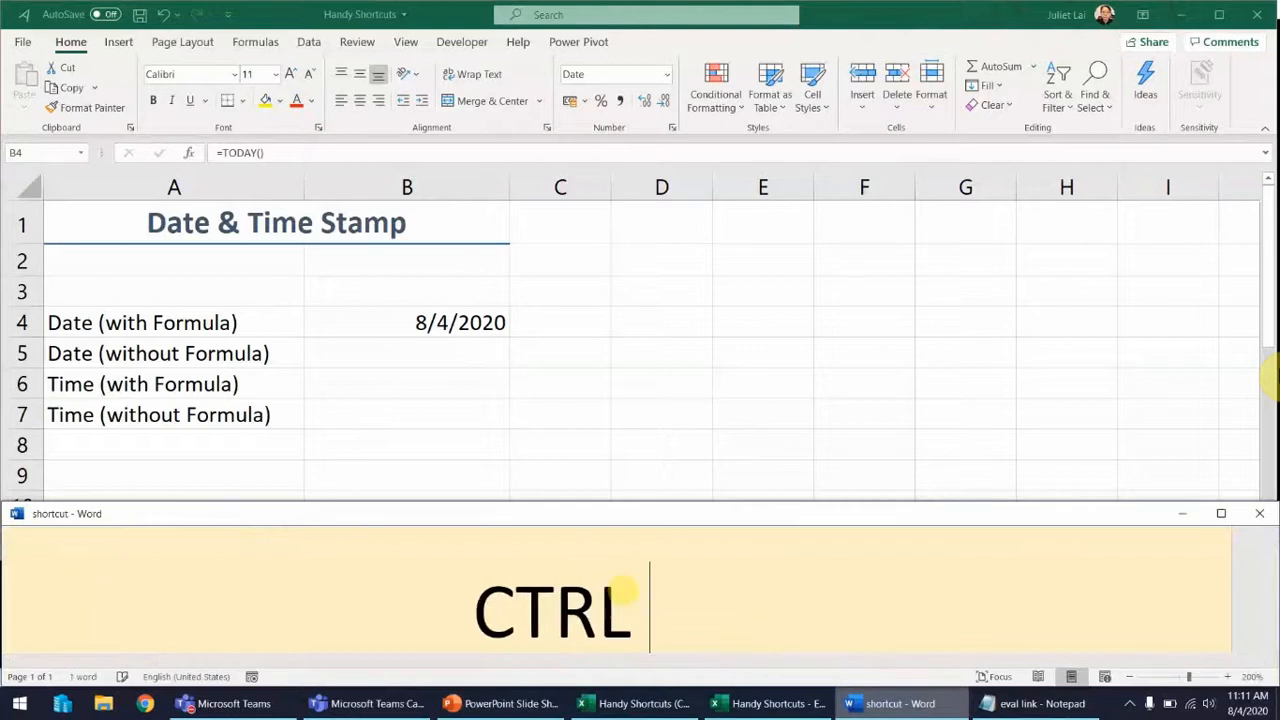
Step: Back in the Excel workbook, collapse the ribbon and insert the current date as a static value in B5
{"action": "key", "text": "alt+Tab"}
{"action": "left_click", "coordinate": [452, 362]}
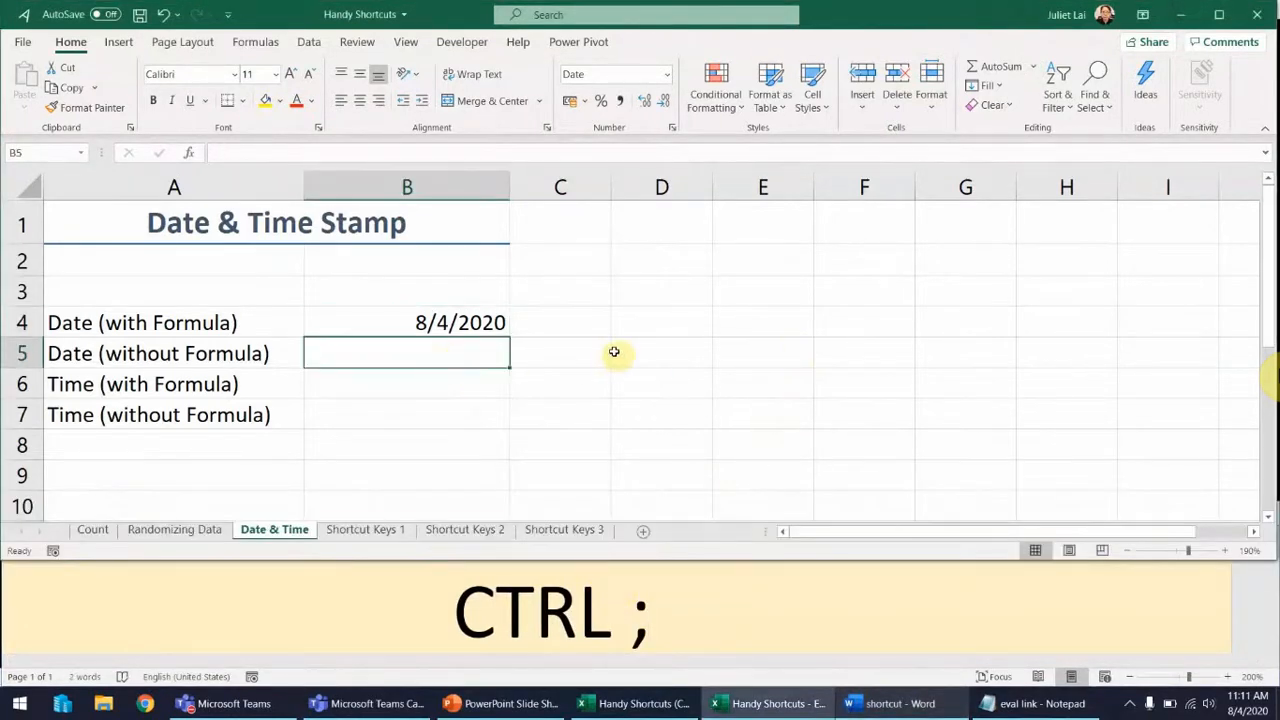
{"action": "left_click", "coordinate": [1265, 128]}
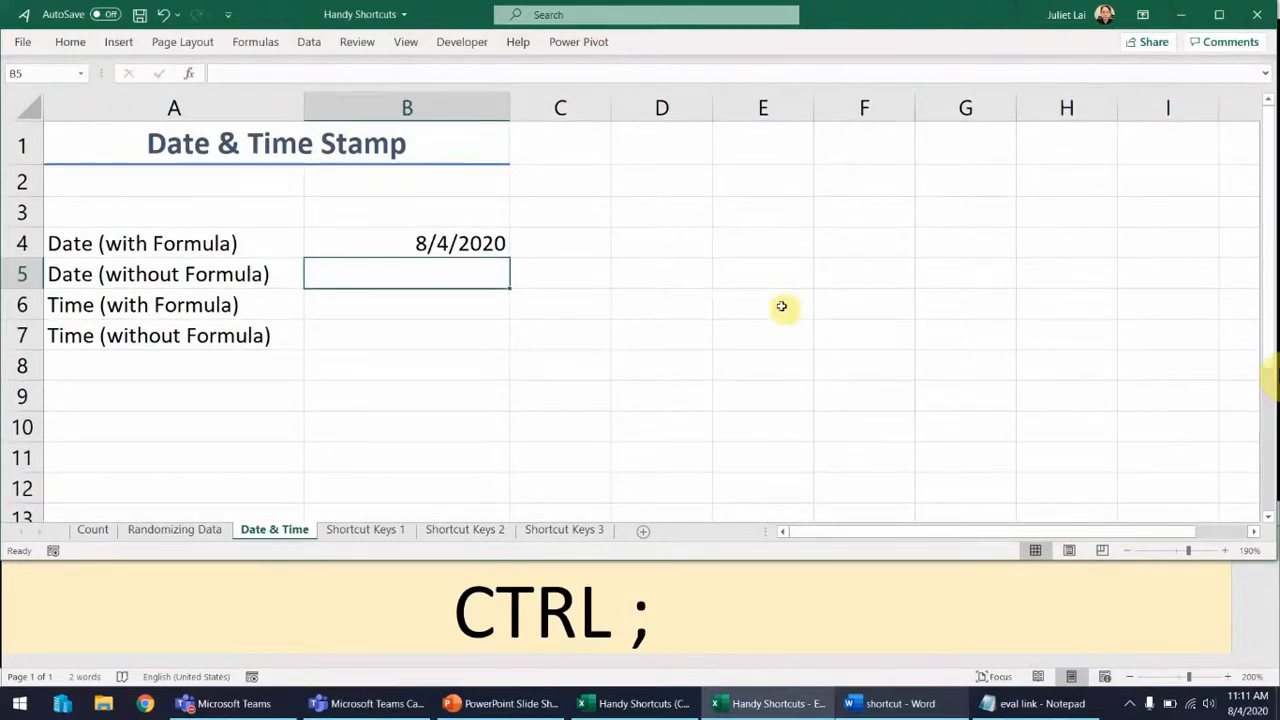
{"action": "key", "text": "ctrl+semicolon"}
{"action": "key", "text": "Return"}
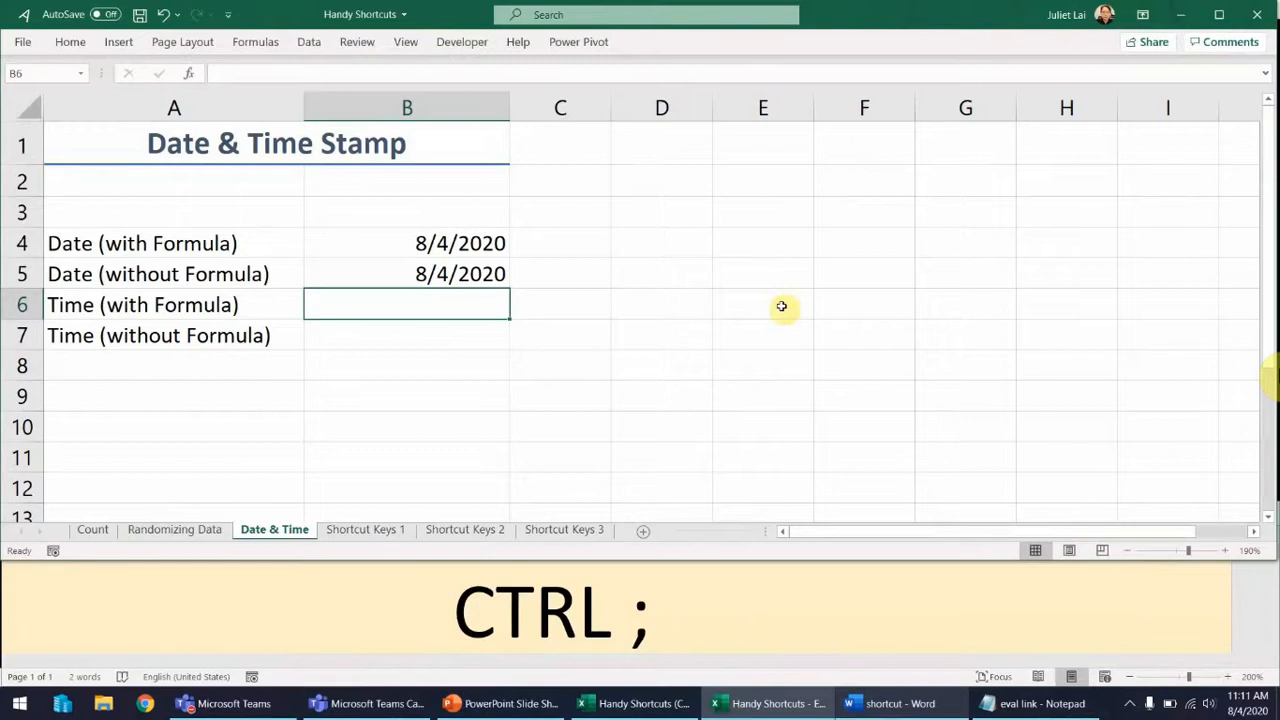
Step: Compare the contents of B5 and B4 to tell the static date from the date formula
{"action": "left_click", "coordinate": [500, 272]}
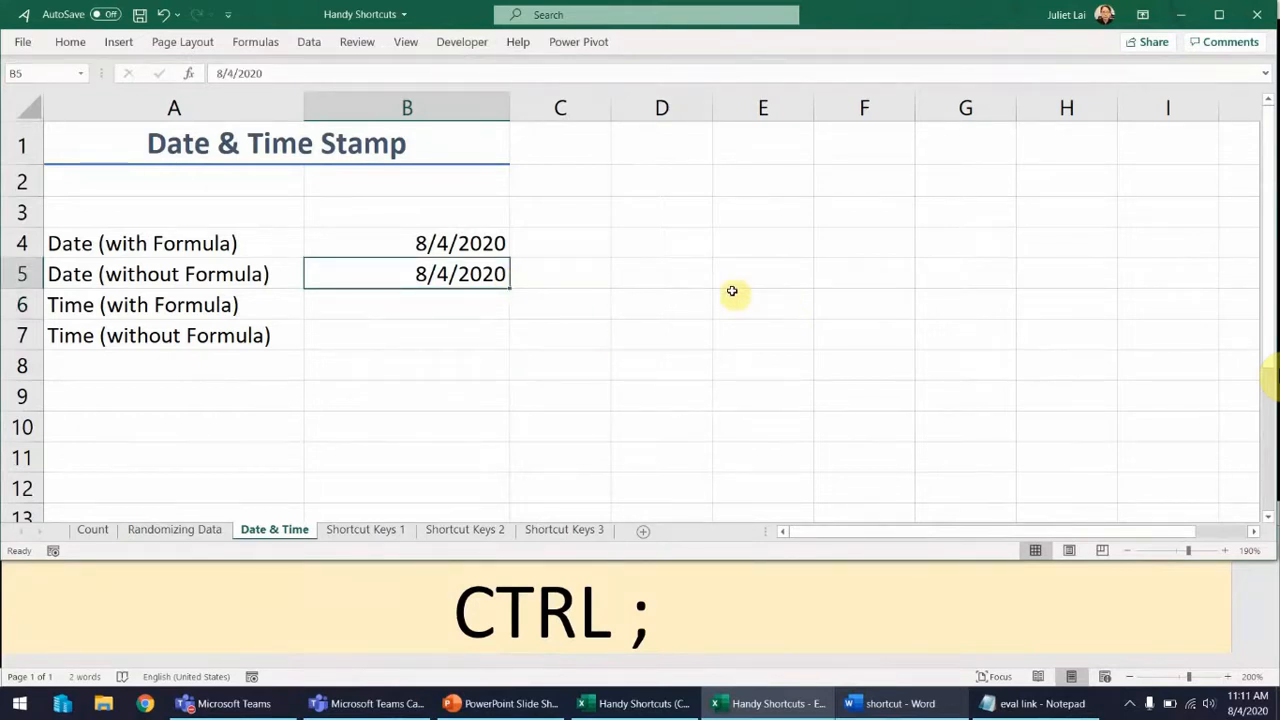
{"action": "double_click", "coordinate": [491, 278]}
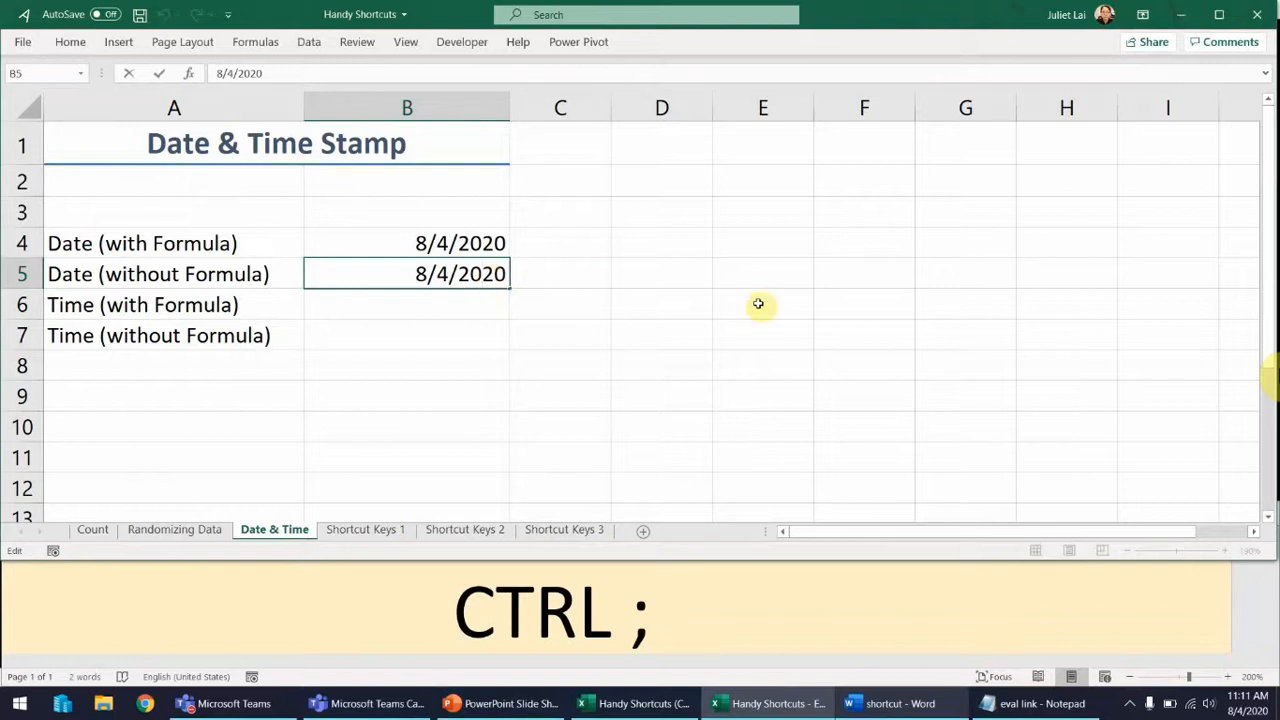
{"action": "left_click", "coordinate": [479, 243]}
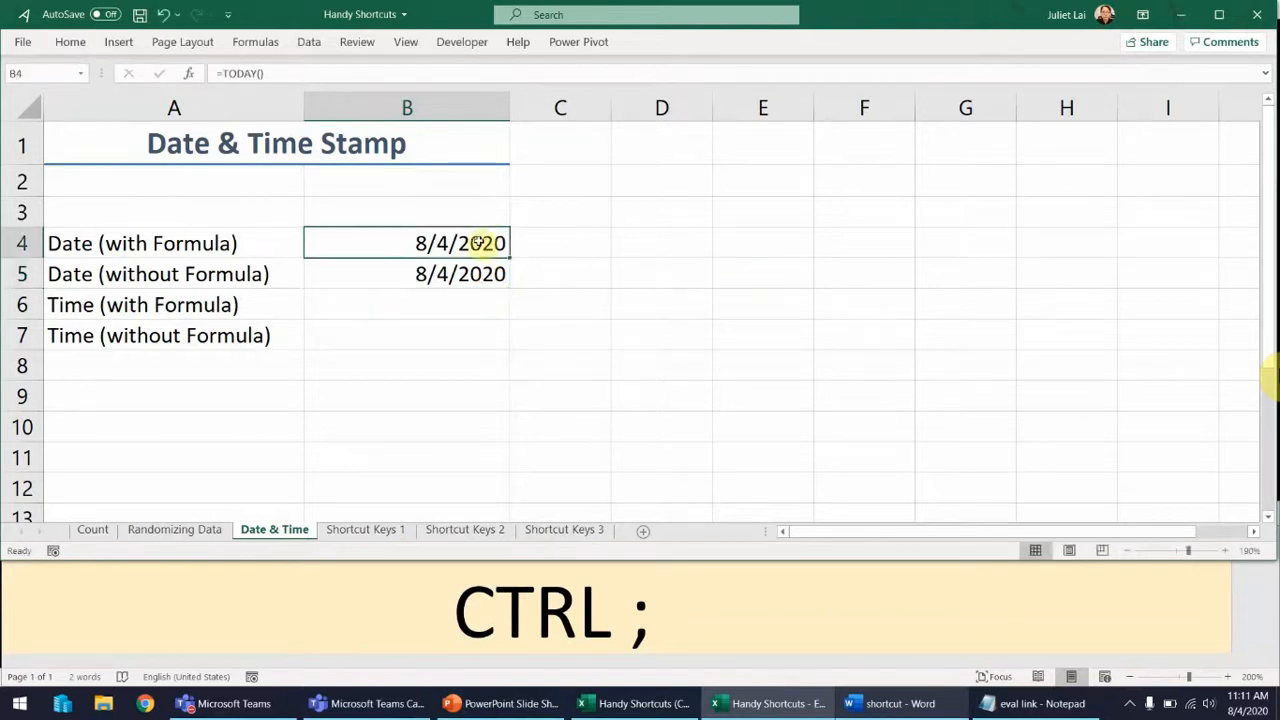
{"action": "double_click", "coordinate": [479, 243]}
{"action": "key", "text": "Escape"}
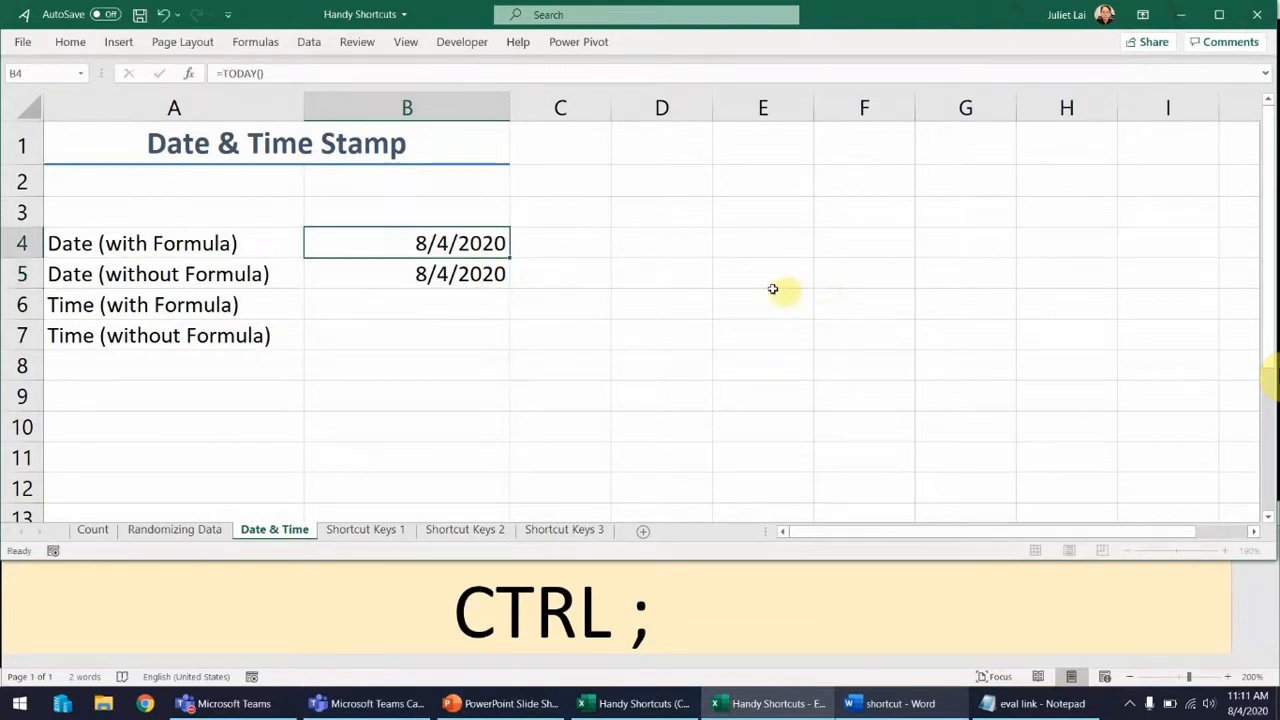
{"action": "left_click", "coordinate": [470, 280]}
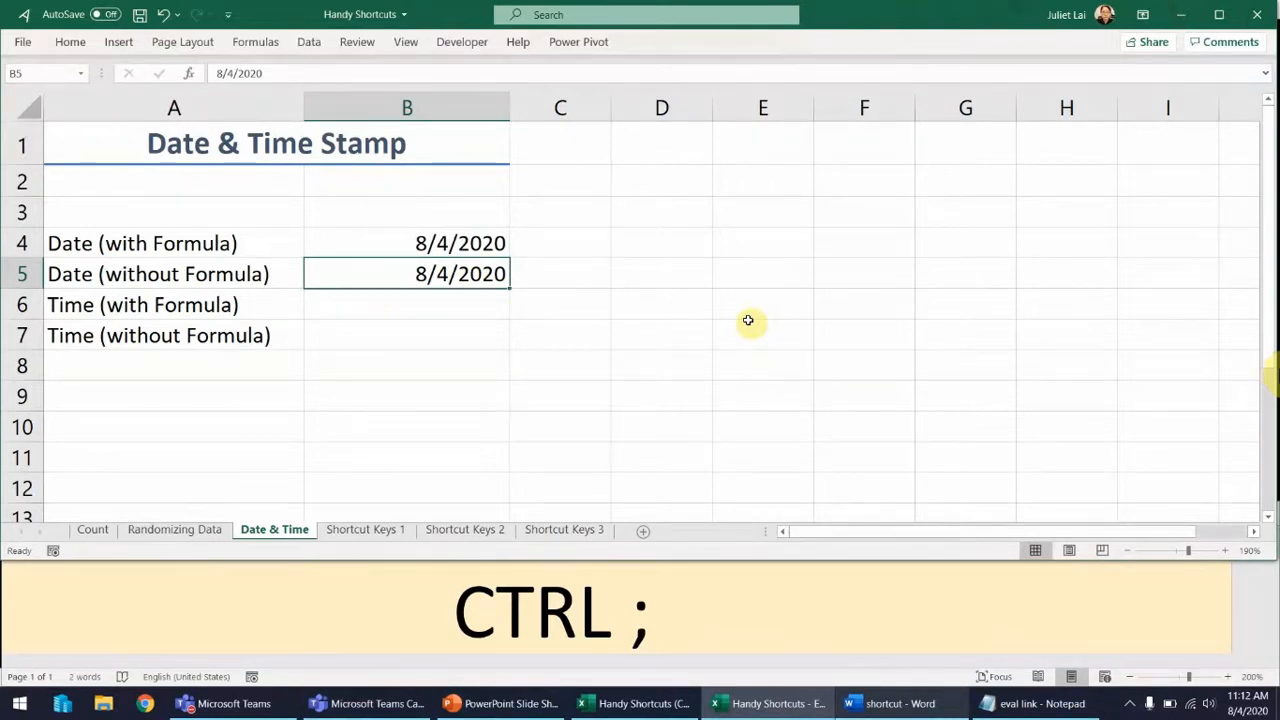
Step: Enter =NOW() in B6 for Time (with Formula) and compare its row label with the one for the date formula
{"action": "left_click", "coordinate": [480, 306]}
{"action": "type", "text": "=now"}
{"action": "key", "text": "Tab"}
{"action": "type", "text": ")"}
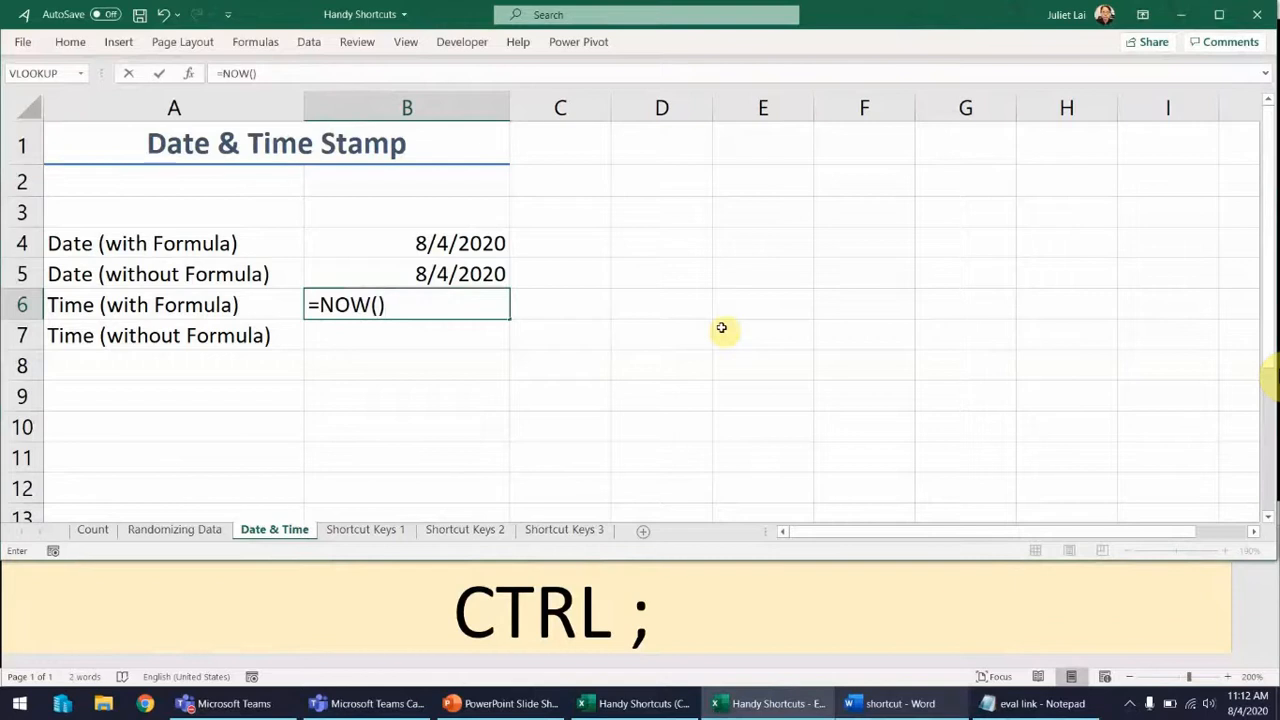
{"action": "key", "text": "Return"}
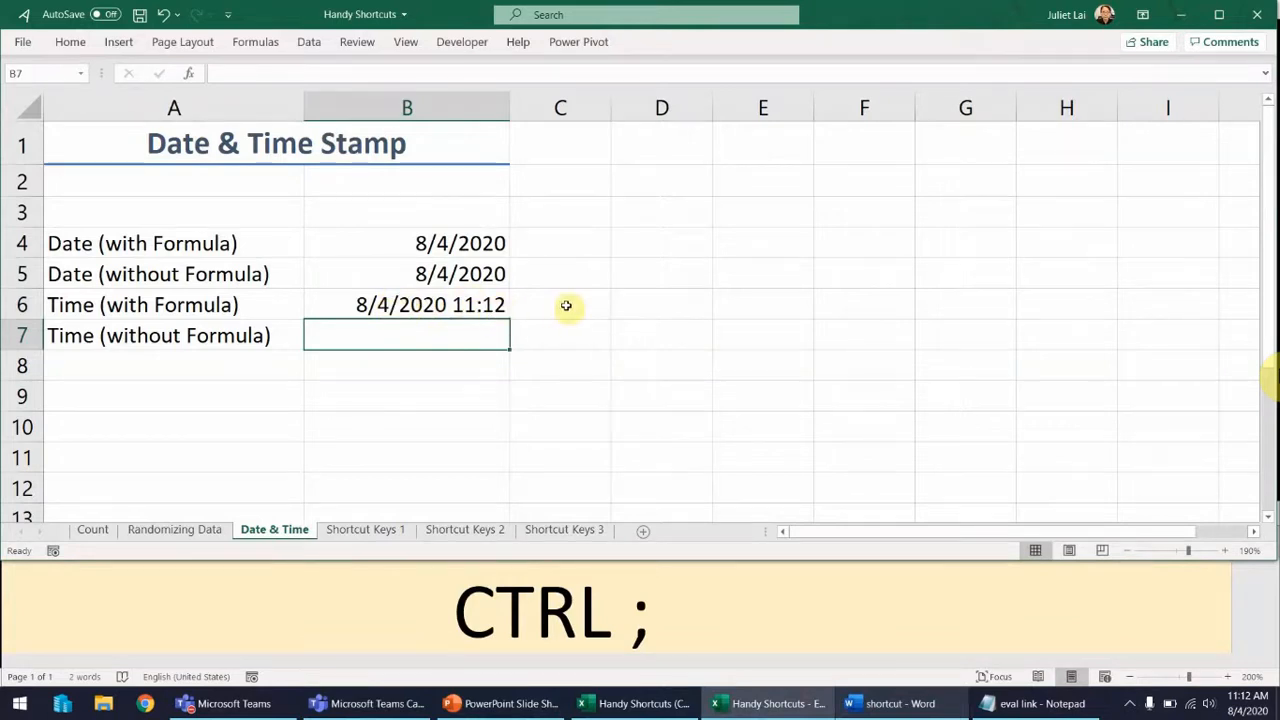
{"action": "left_click", "coordinate": [278, 243]}
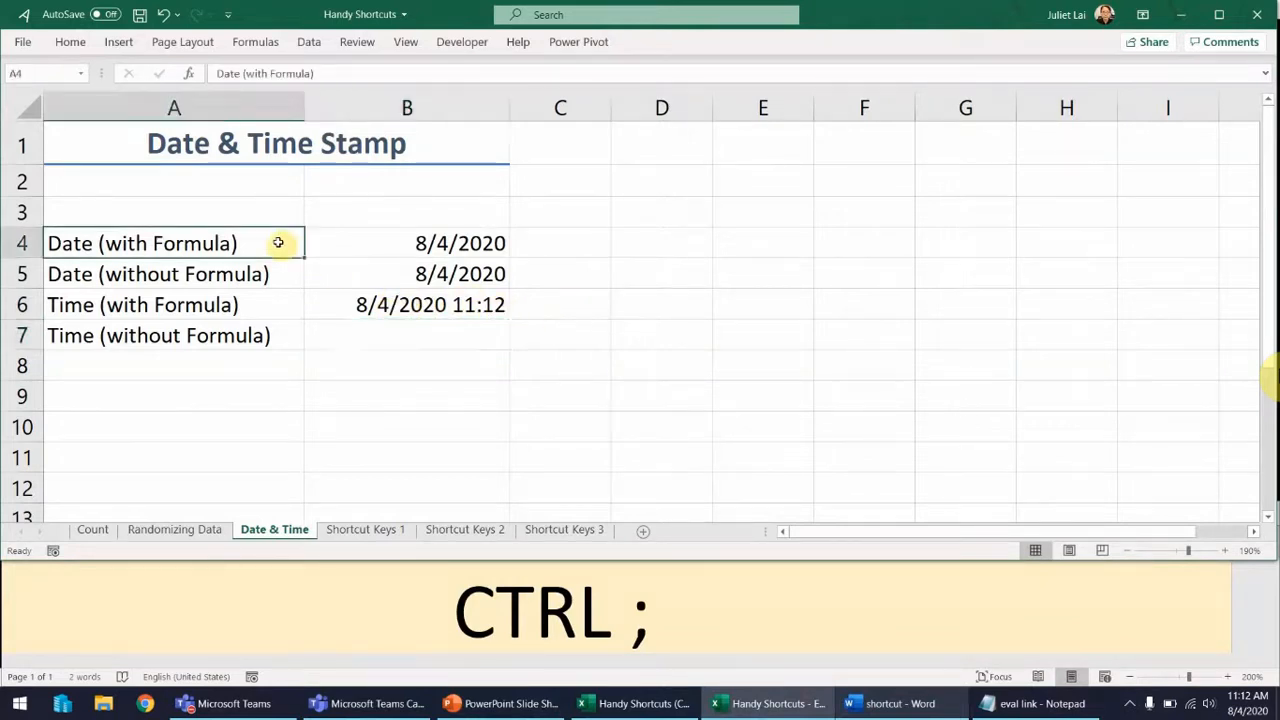
{"action": "left_click", "coordinate": [288, 302]}
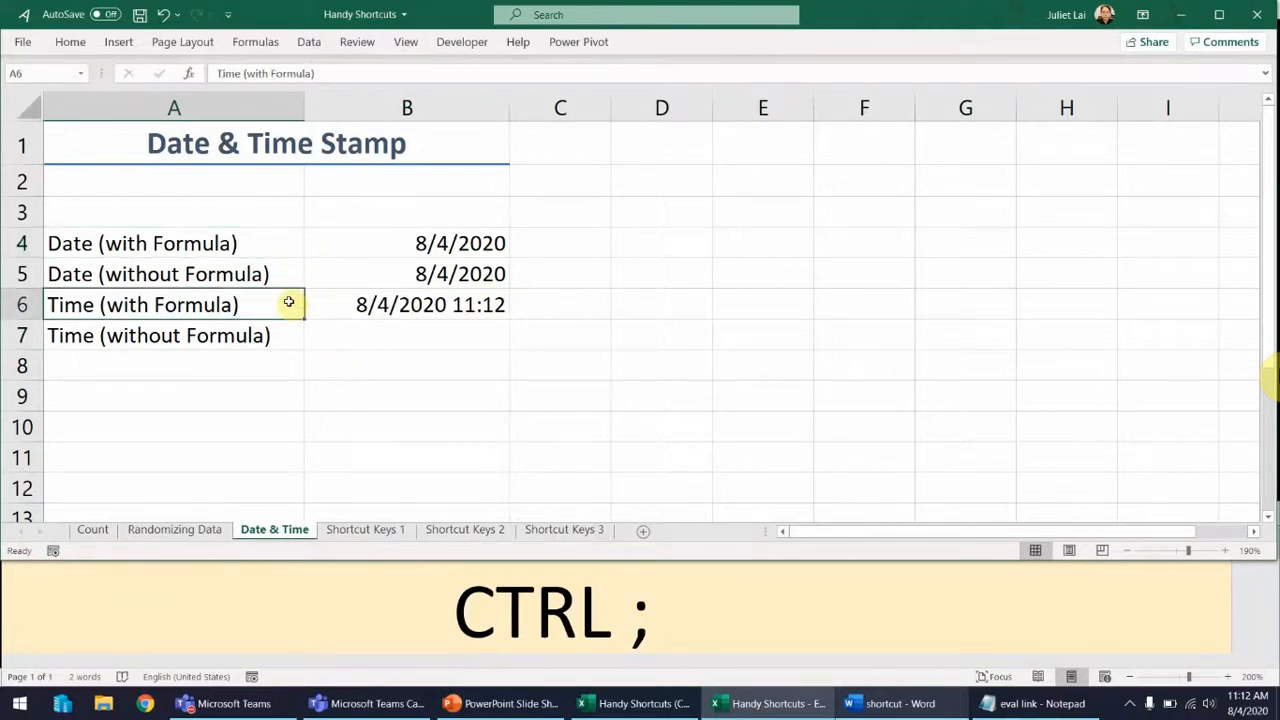
Step: Switch to the Word shortcut document and extend its caption to read SHIFT CTRL ;
{"action": "left_click", "coordinate": [419, 332]}
{"action": "left_click", "coordinate": [460, 607]}
{"action": "left_click", "coordinate": [456, 607]}
{"action": "type", "text": "SHIFT"}
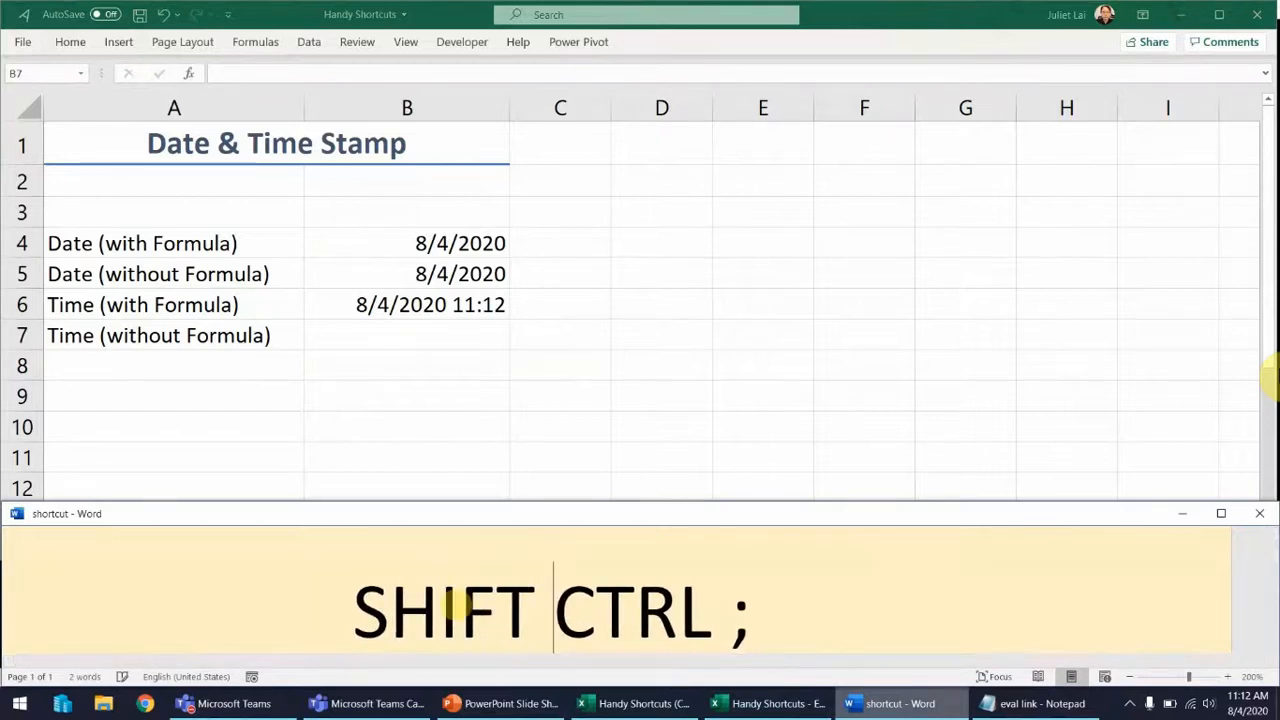
Step: In the Excel workbook, insert the current time as a static value in B7 and review the date and time pairs in B4:B7
{"action": "left_click", "coordinate": [431, 332]}
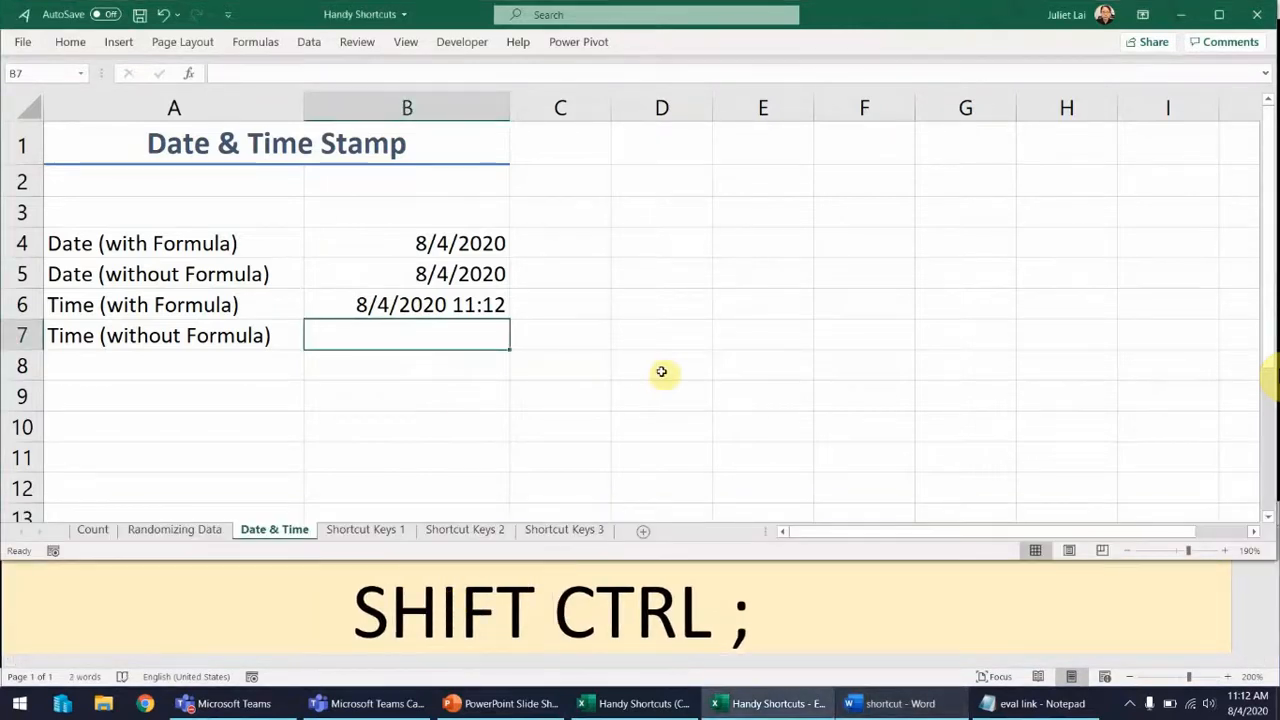
{"action": "key", "text": "ctrl+shift+semicolon"}
{"action": "key", "text": "Return"}
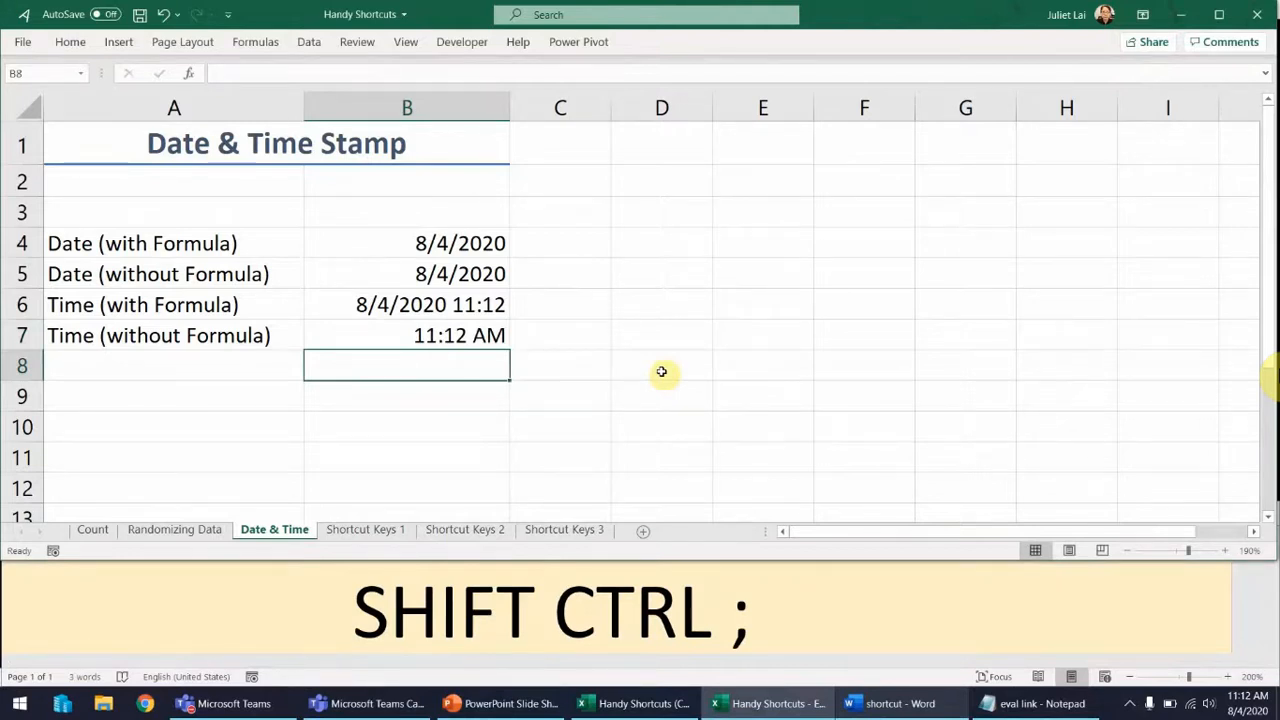
{"action": "left_click_drag", "start_coordinate": [363, 251], "coordinate": [372, 262]}
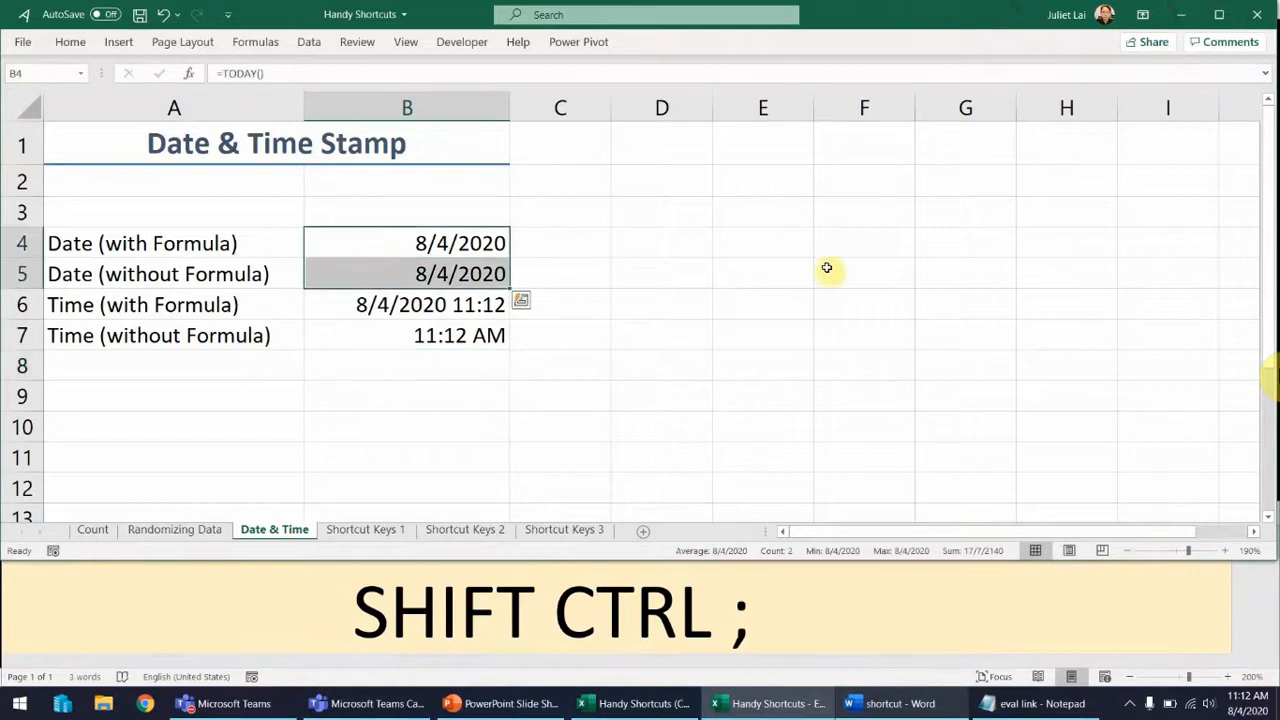
{"action": "left_click_drag", "start_coordinate": [326, 305], "coordinate": [334, 334]}
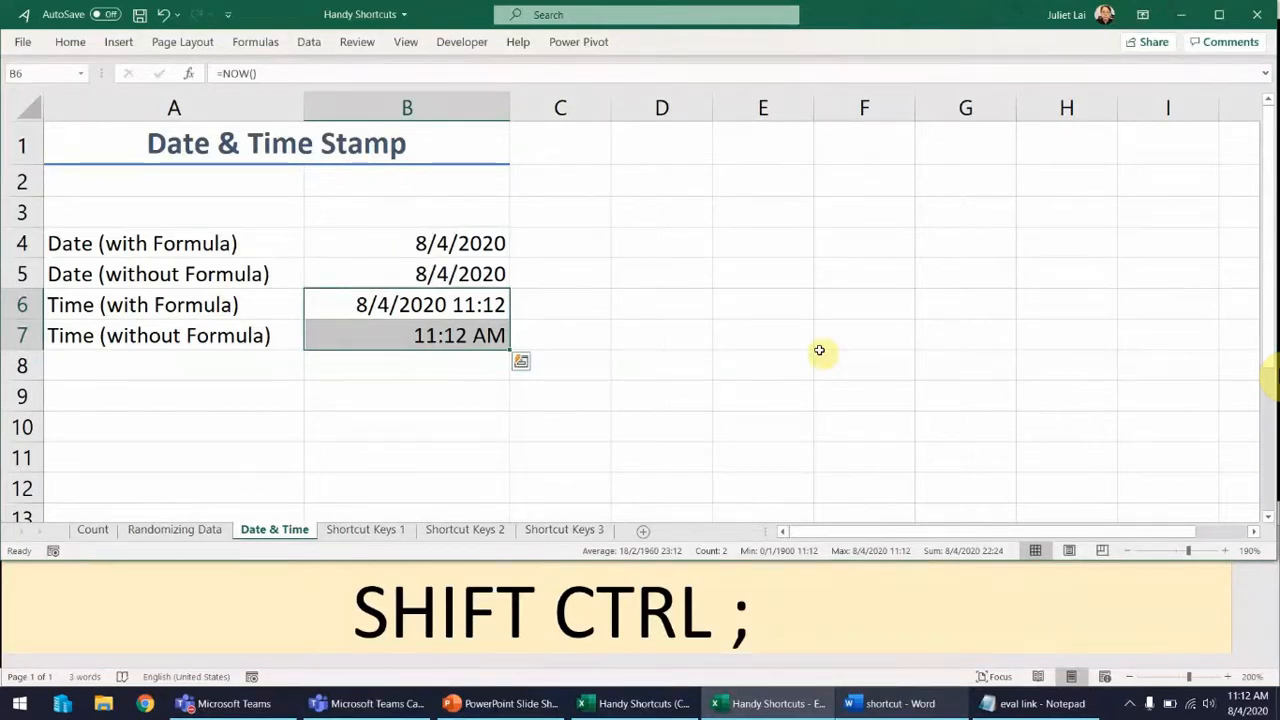
{"action": "left_click", "coordinate": [666, 326]}
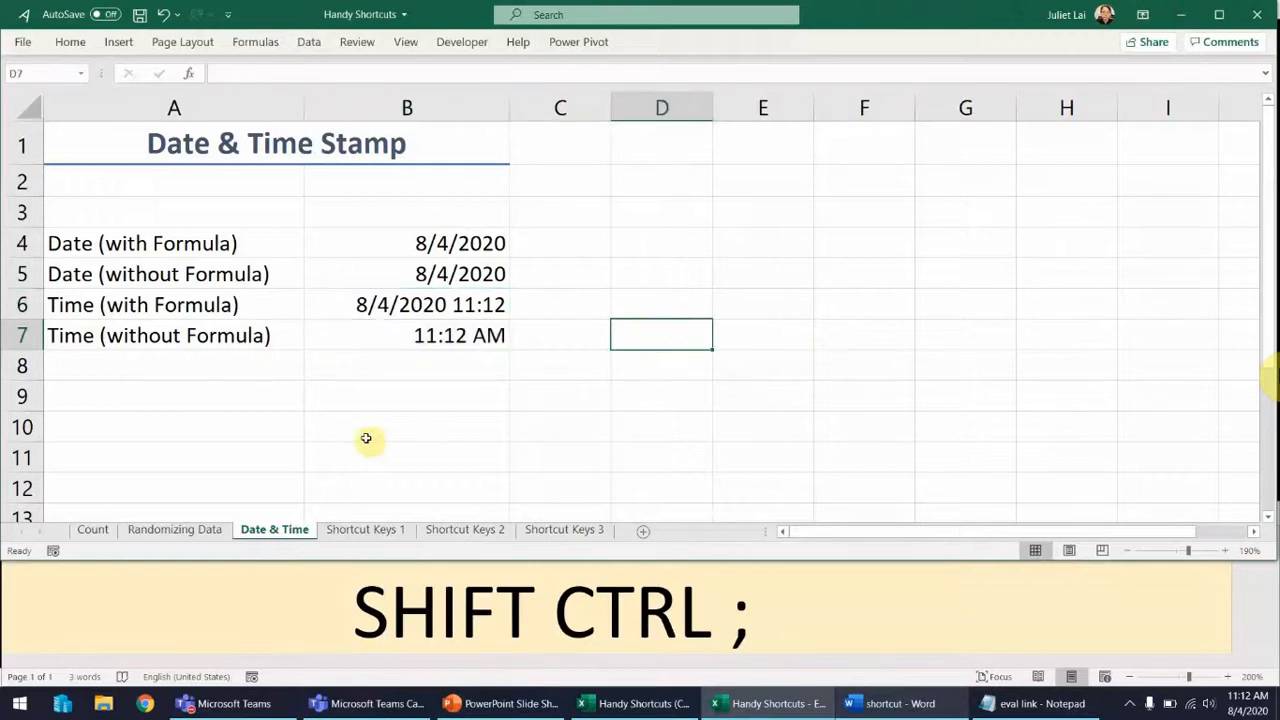
Step: Select D14 on the Shortcut Keys 1 sheet and replace the caption in the Word shortcut document with ALT =
{"action": "left_click", "coordinate": [390, 530]}
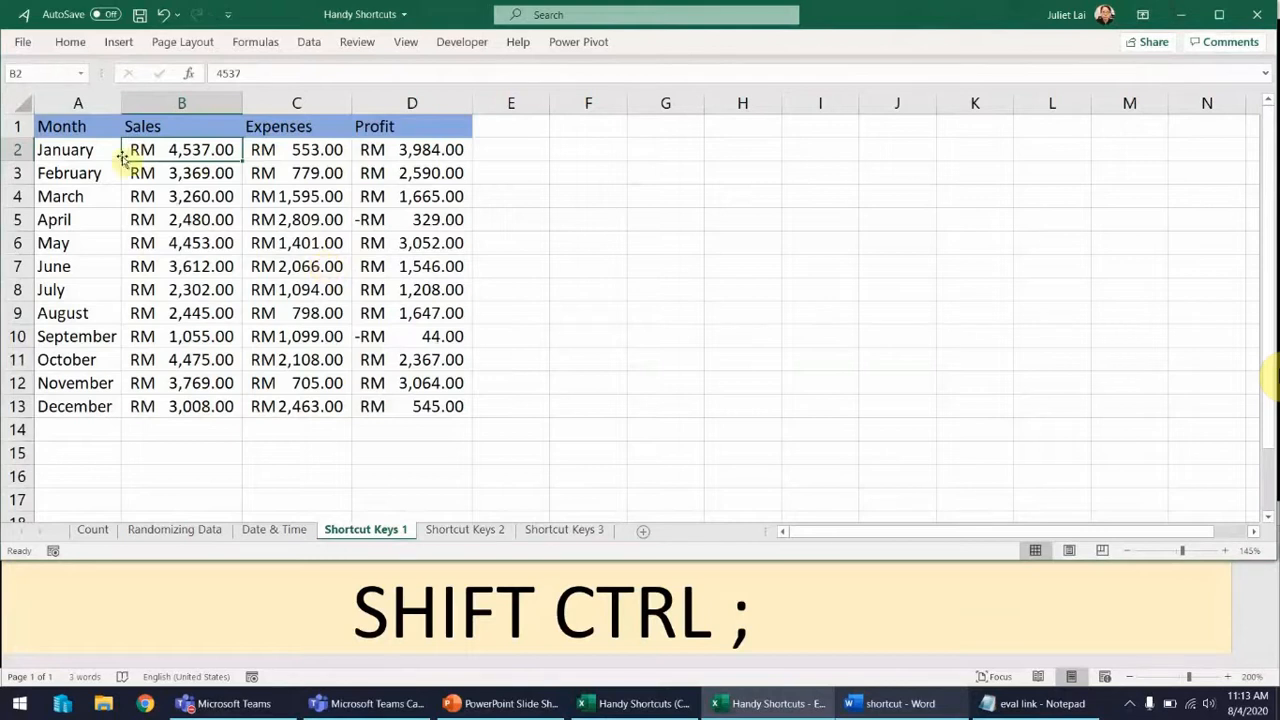
{"action": "left_click", "coordinate": [432, 430]}
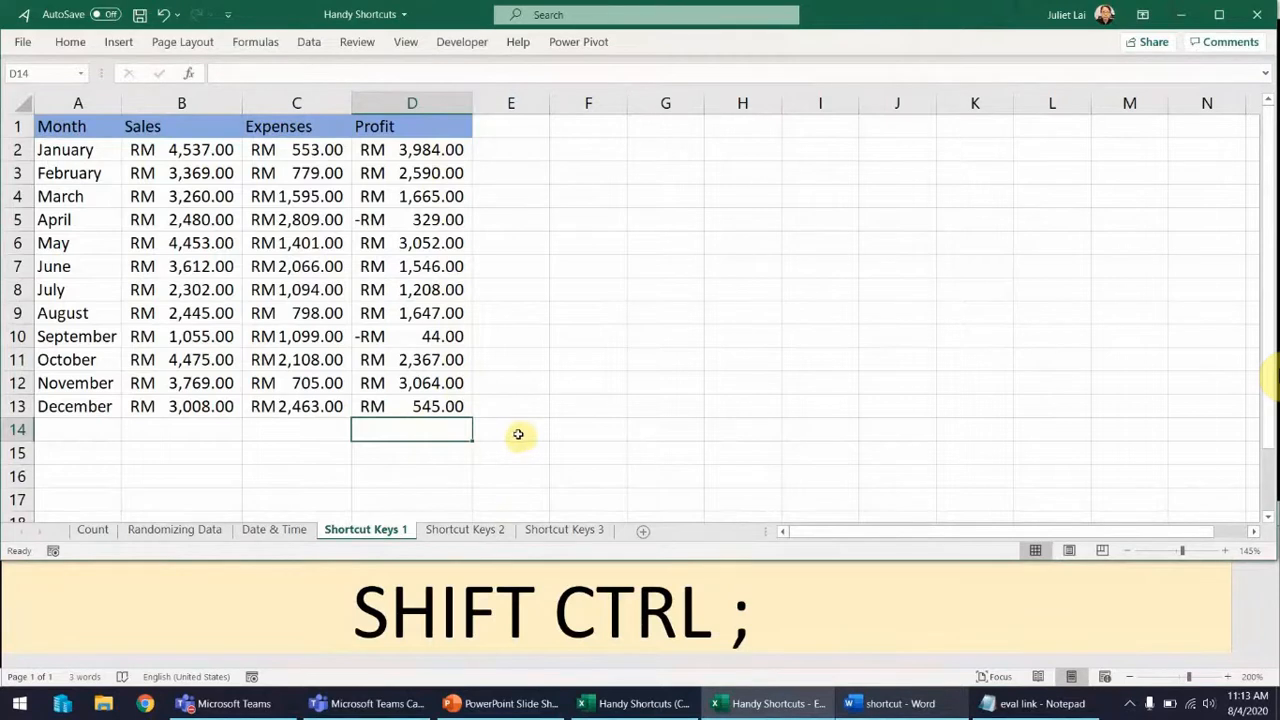
{"action": "left_click", "coordinate": [478, 618]}
{"action": "left_click_drag", "start_coordinate": [356, 606], "coordinate": [767, 610]}
{"action": "type", "text": "ALT ="}
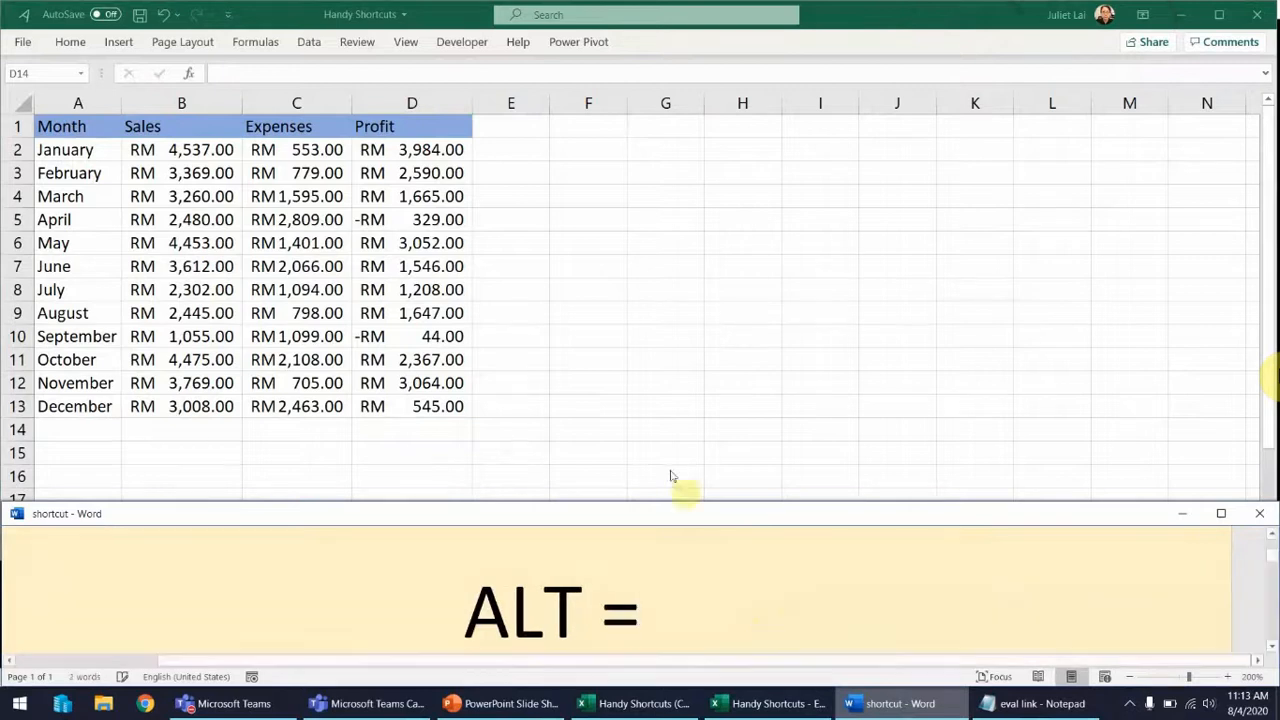
Step: In the Excel workbook, total the Profit column in D14 with AutoSum, and clear the total again
{"action": "key", "text": "alt+Tab"}
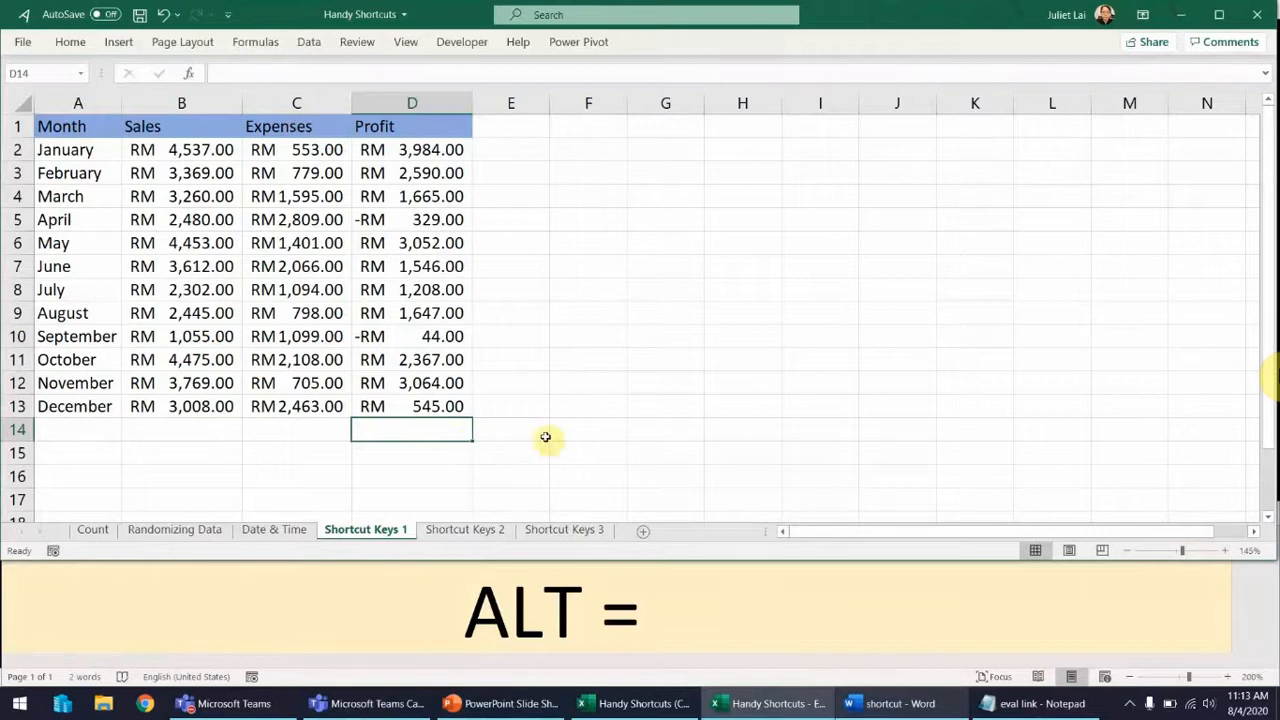
{"action": "key", "text": "alt+equal"}
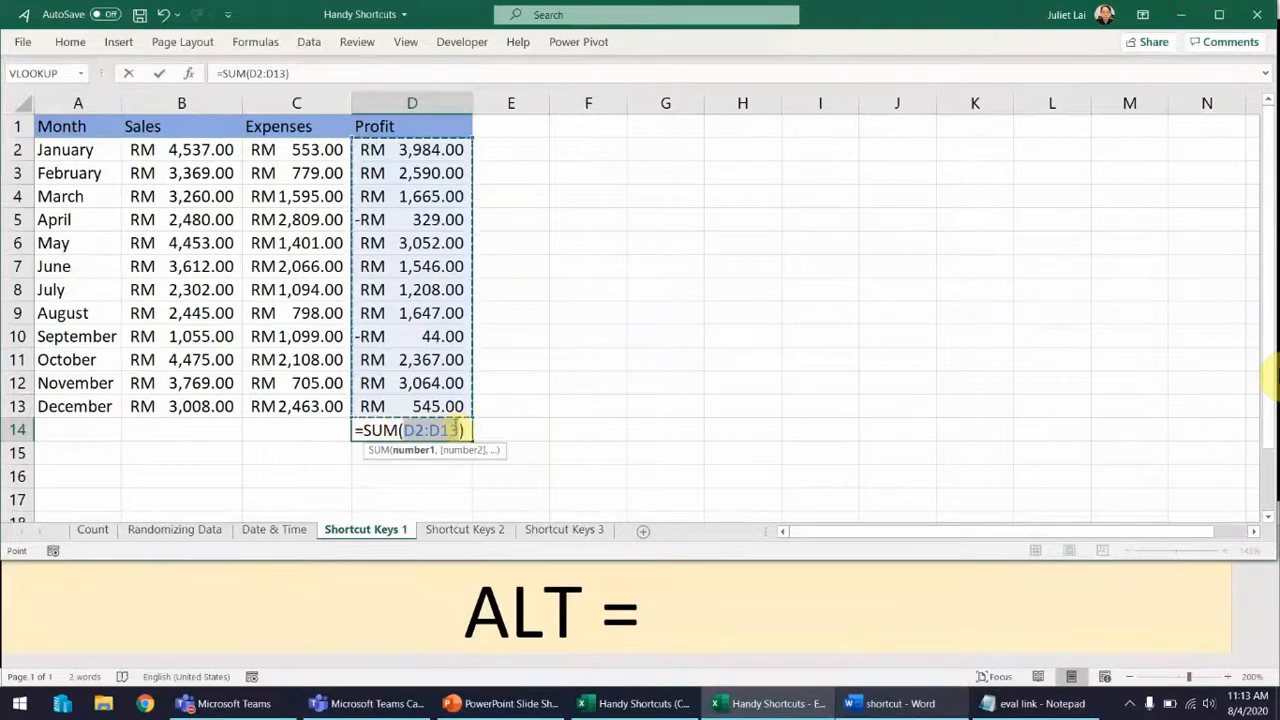
{"action": "key", "text": "Return"}
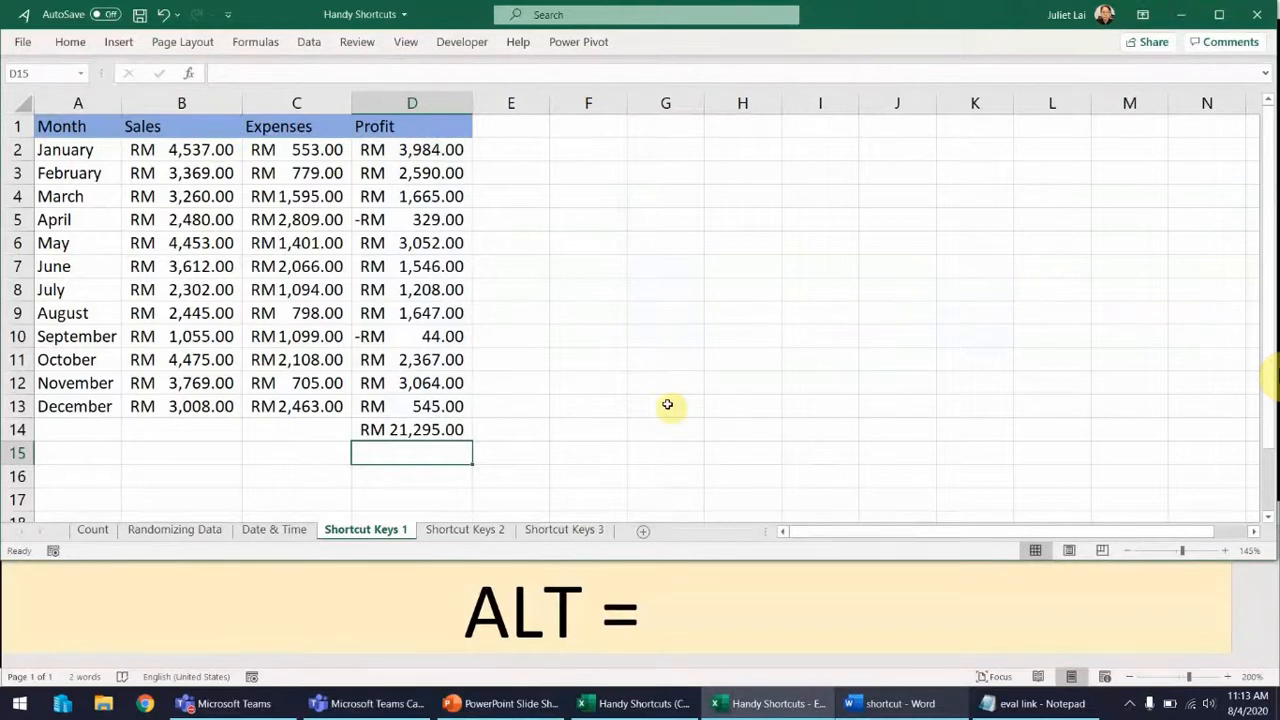
{"action": "left_click", "coordinate": [458, 432]}
{"action": "key", "text": "Delete"}
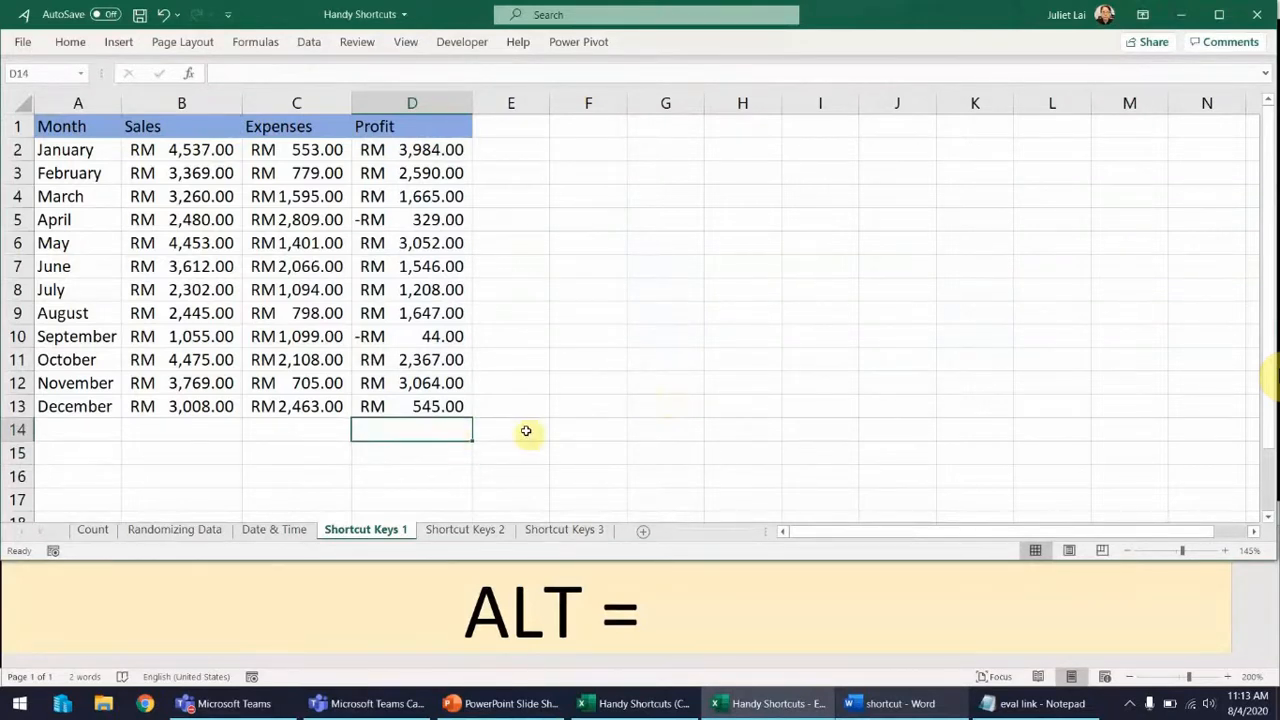
Step: Use AutoSum to total Sales, Expenses and Profit together in B14:D14, and fit column C to its contents
{"action": "left_click_drag", "start_coordinate": [194, 428], "coordinate": [395, 429]}
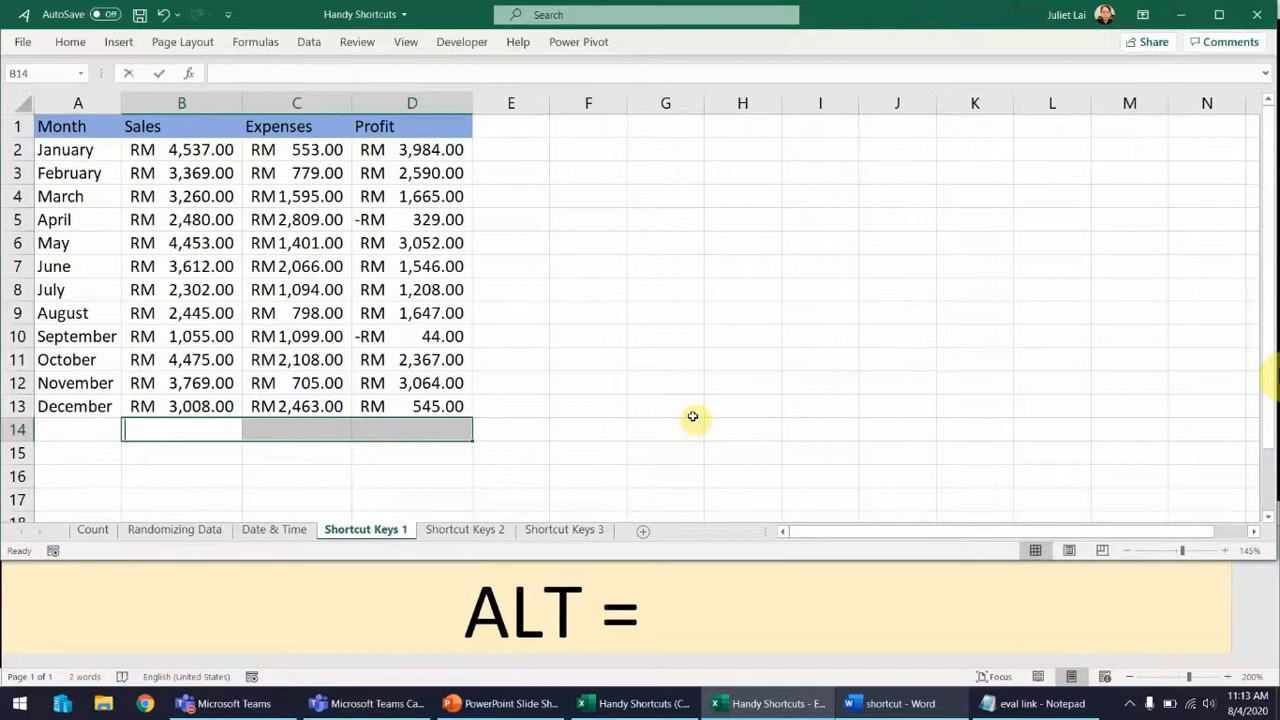
{"action": "key", "text": "alt+equal"}
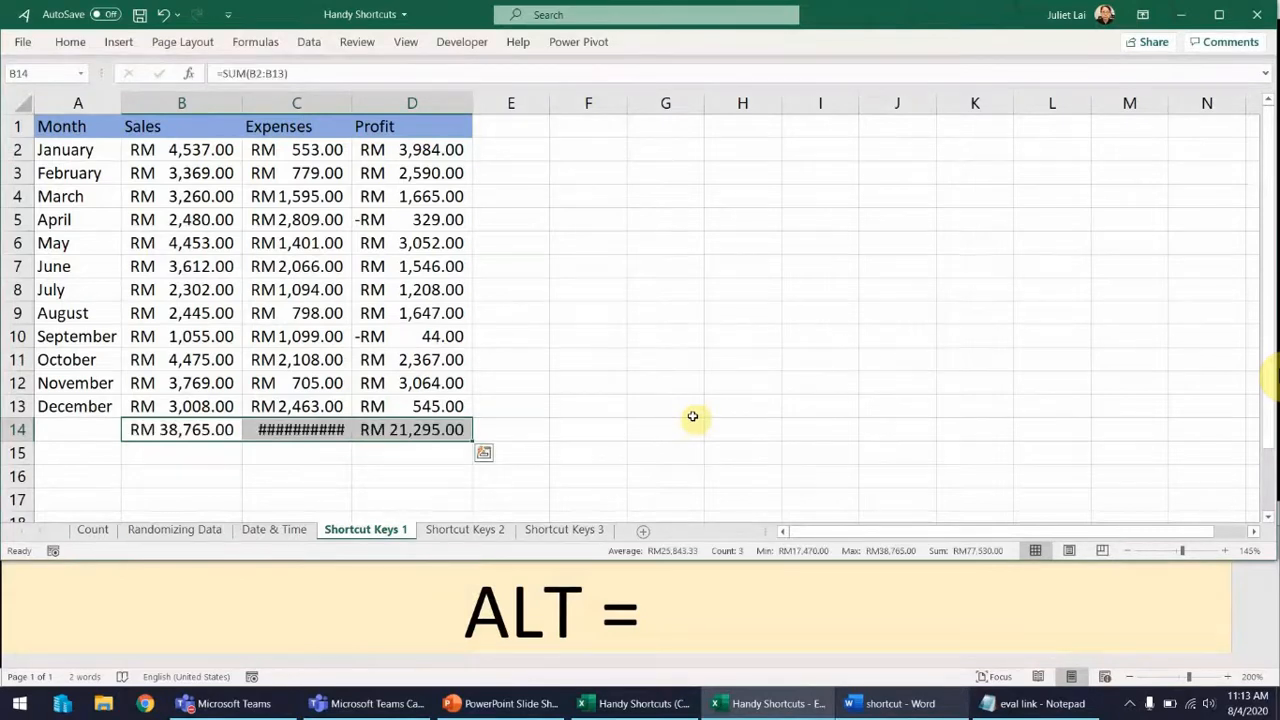
{"action": "double_click", "coordinate": [352, 103]}
Step: Check the SUM formulas in B14, C14 and D14, and delete the three totals
{"action": "double_click", "coordinate": [190, 430]}
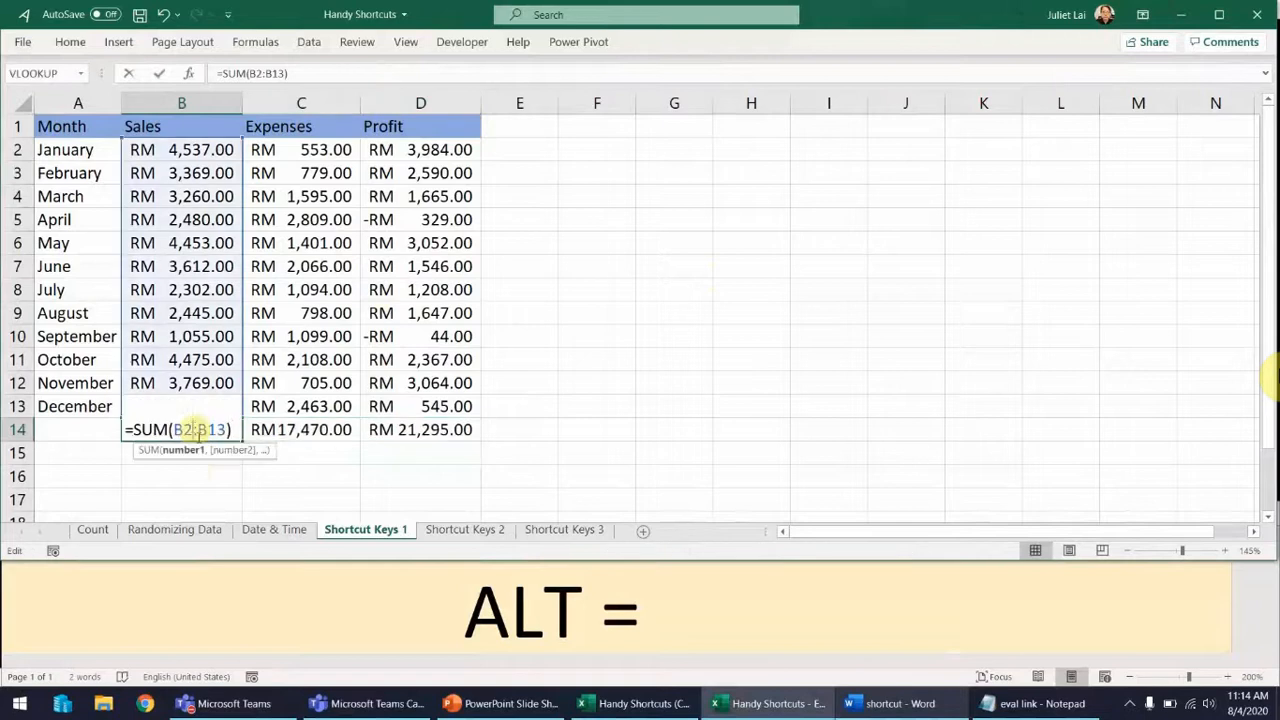
{"action": "key", "text": "Escape"}
{"action": "double_click", "coordinate": [325, 432]}
{"action": "key", "text": "Escape"}
{"action": "double_click", "coordinate": [434, 432]}
{"action": "key", "text": "Escape"}
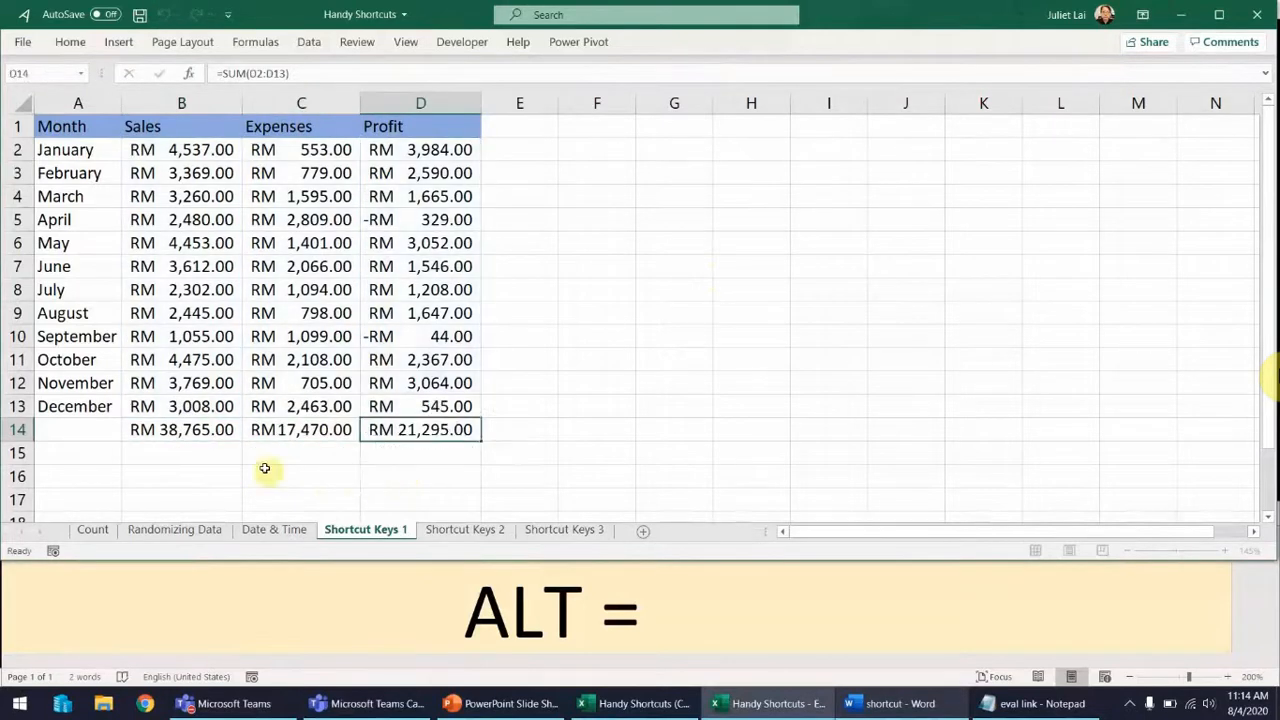
{"action": "left_click", "coordinate": [262, 470]}
{"action": "left_click_drag", "start_coordinate": [208, 429], "coordinate": [386, 432]}
{"action": "key", "text": "Delete"}
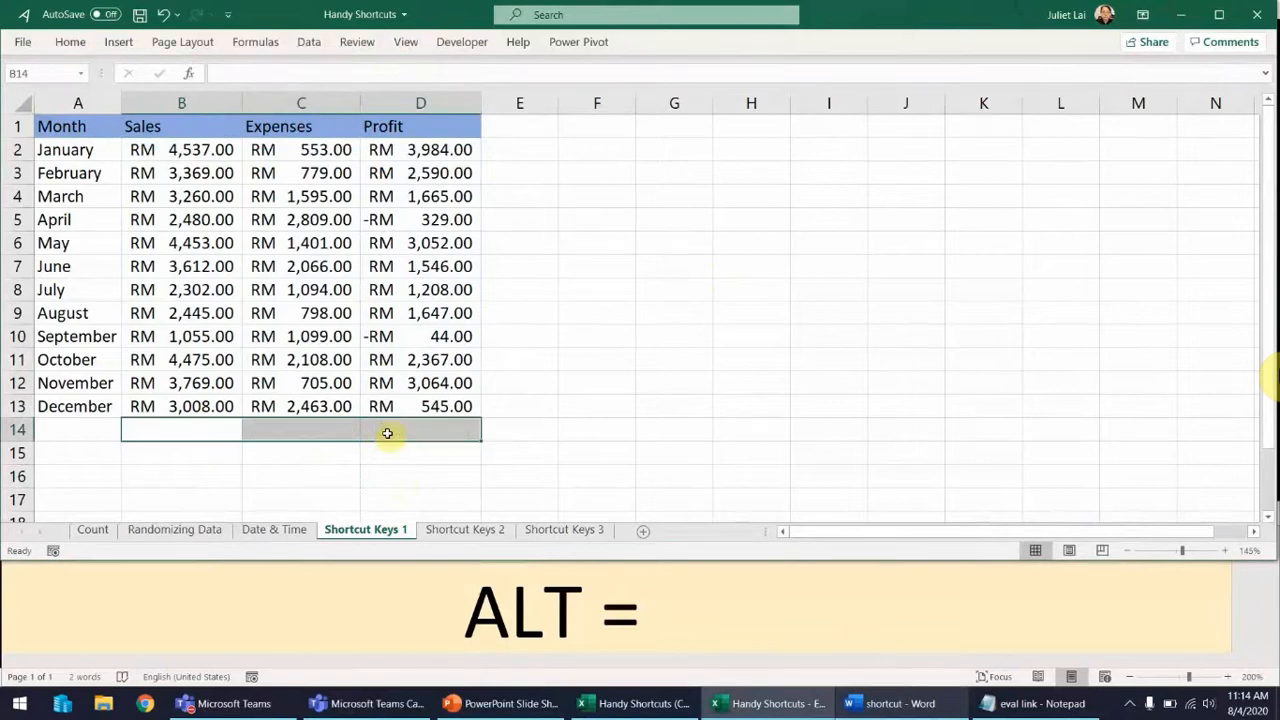
Step: Widen column E, use AutoSum to total each month's row in E2:E13, and clear those totals
{"action": "left_click", "coordinate": [591, 381]}
{"action": "left_click_drag", "start_coordinate": [548, 107], "coordinate": [607, 105]}
{"action": "left_click_drag", "start_coordinate": [522, 150], "coordinate": [580, 400]}
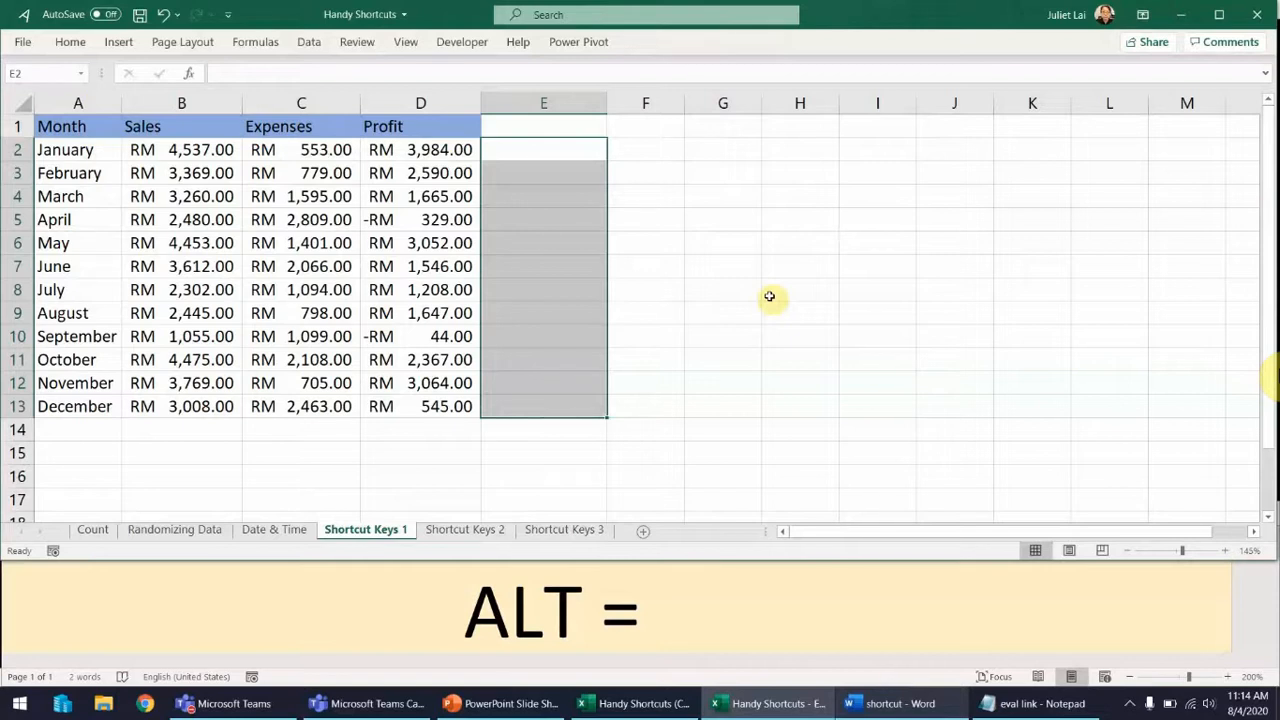
{"action": "key", "text": "alt+equal"}
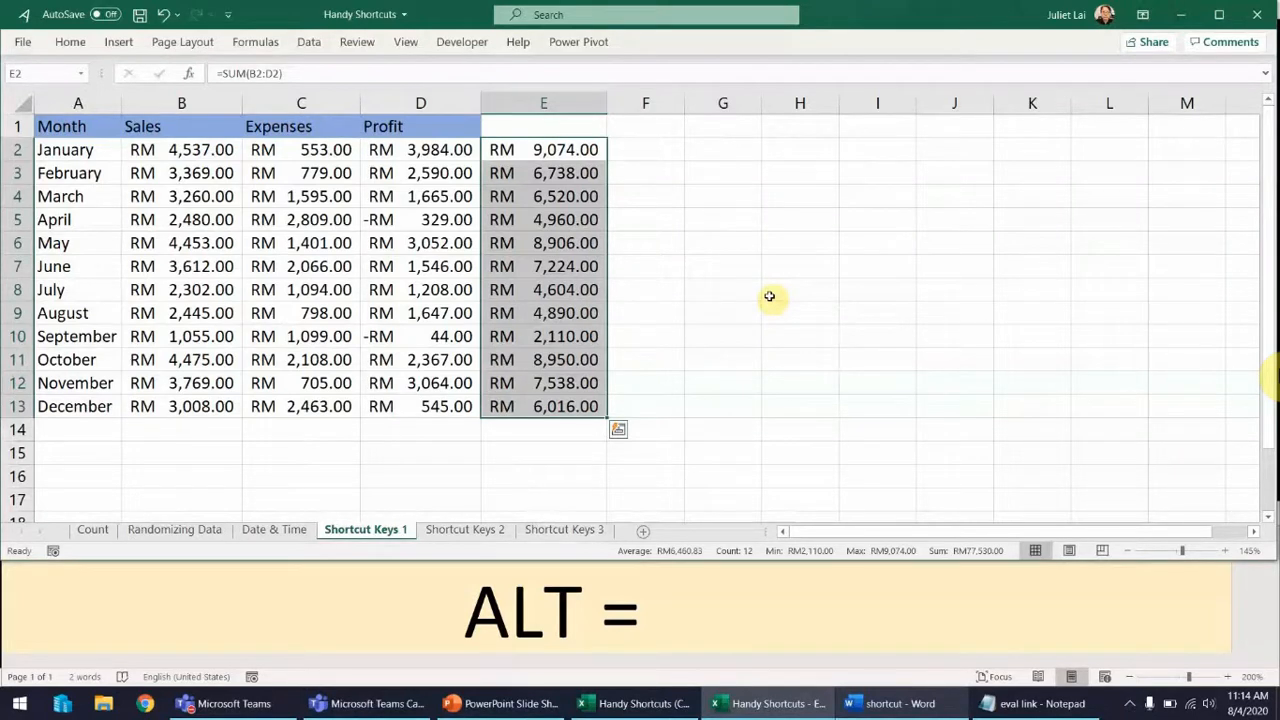
{"action": "key", "text": "Delete"}
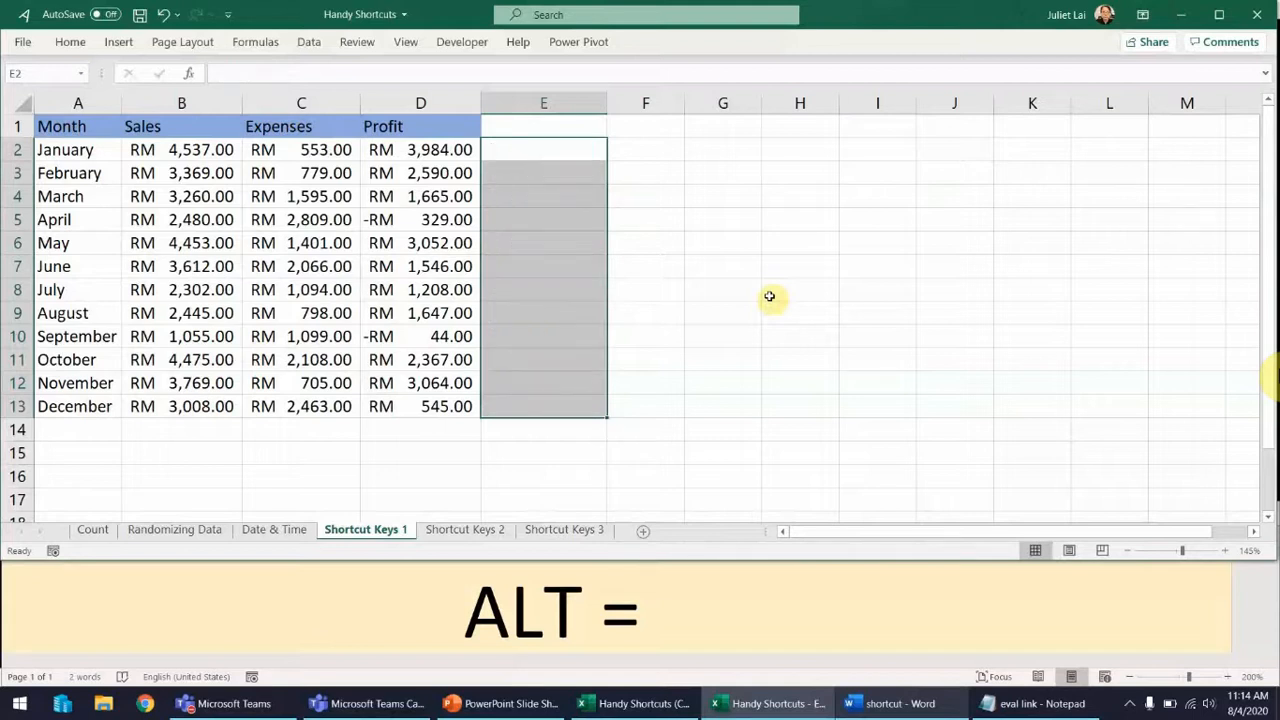
{"action": "left_click", "coordinate": [769, 296]}
Step: Switch to the Word shortcut document and replace its caption with CTRL A
{"action": "left_click", "coordinate": [534, 608]}
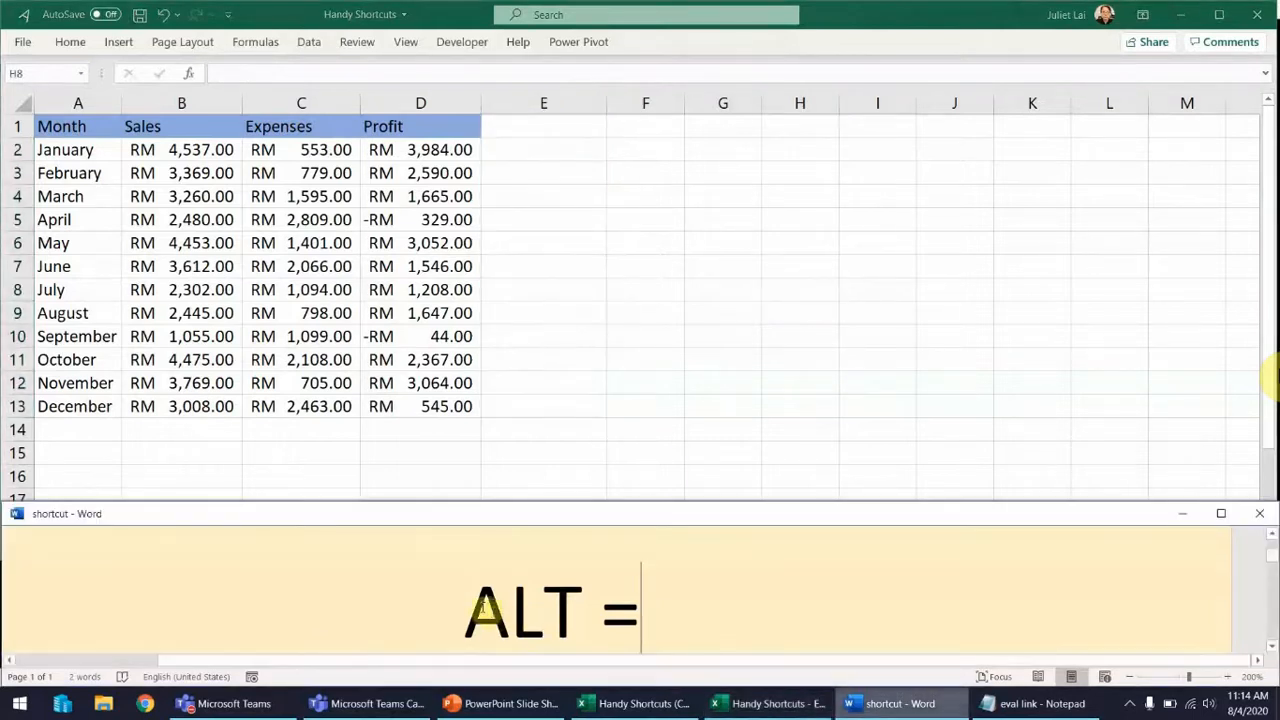
{"action": "left_click_drag", "start_coordinate": [477, 604], "coordinate": [617, 606]}
{"action": "type", "text": "CTRL A"}
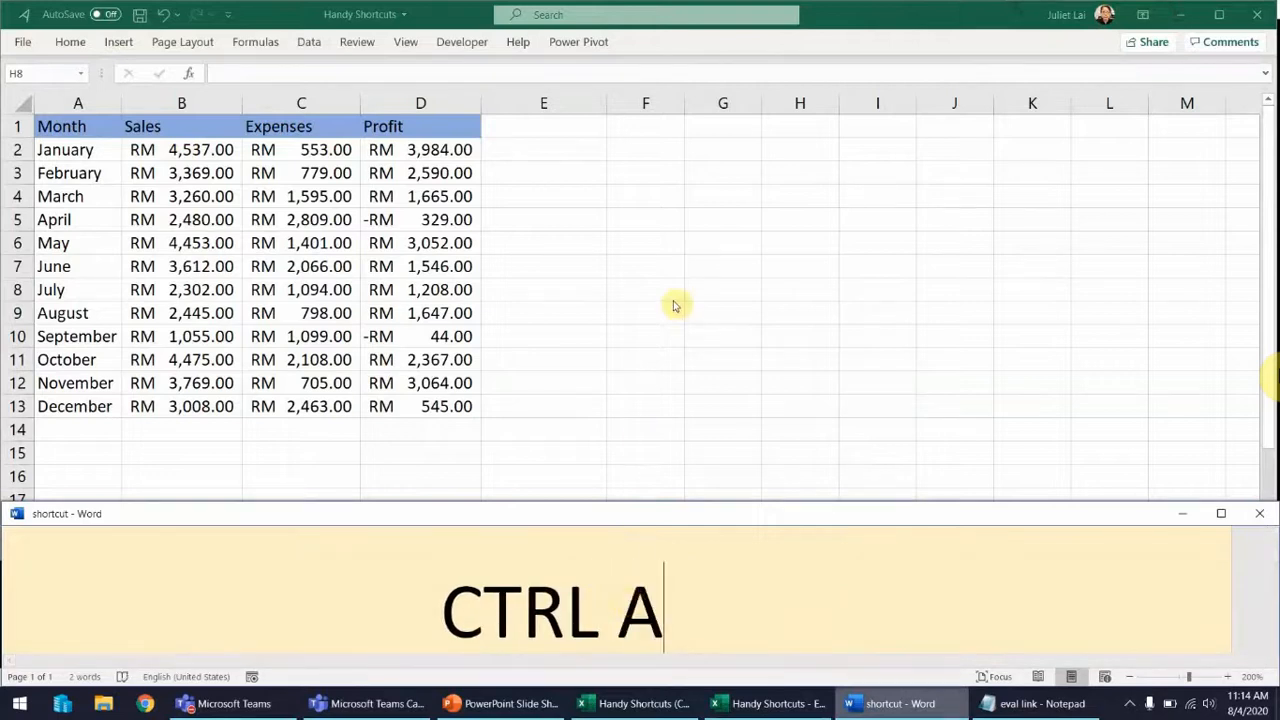
Step: In the Excel workbook, select the whole data table starting from cell C6, and release the selection
{"action": "key", "text": "alt+Tab"}
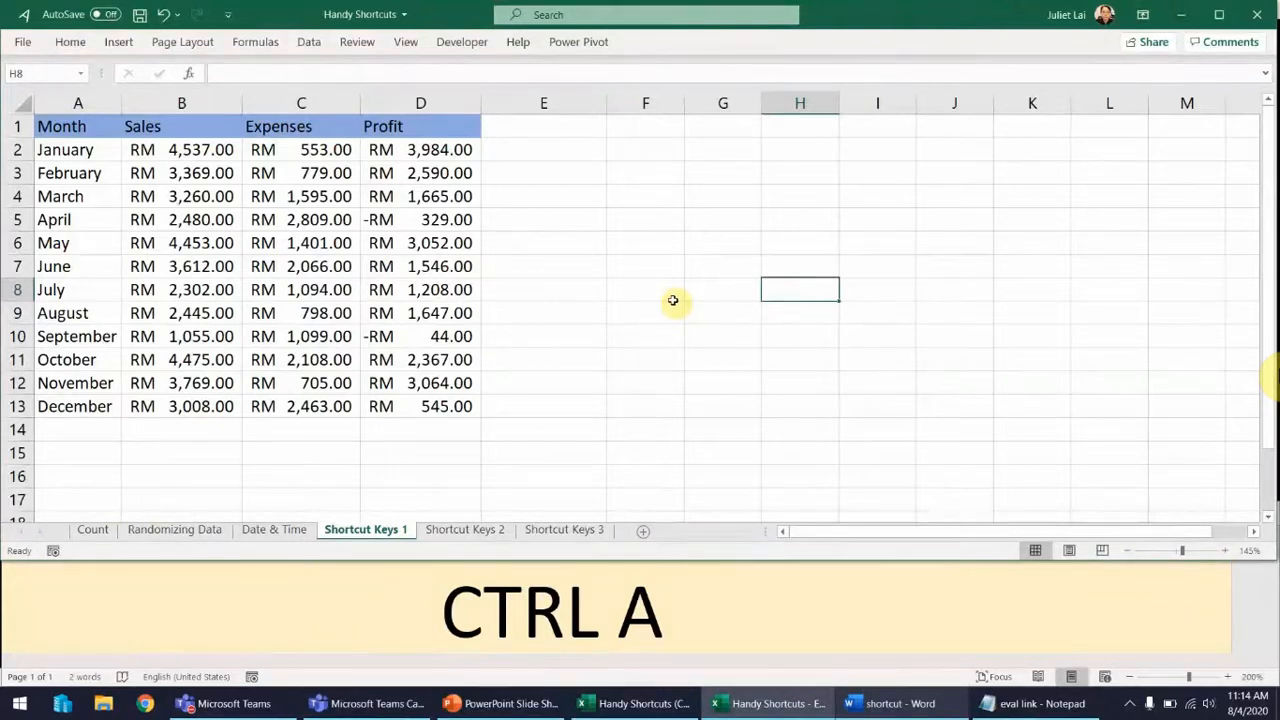
{"action": "left_click", "coordinate": [285, 253]}
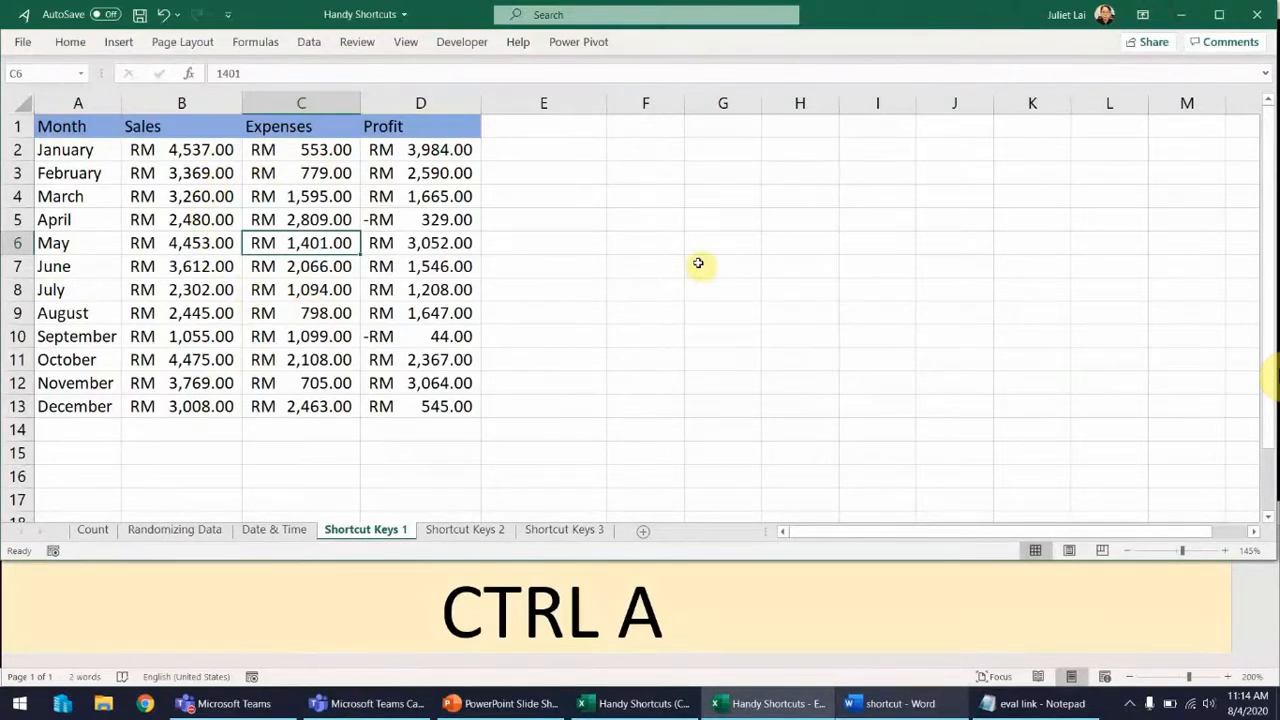
{"action": "key", "text": "ctrl+a"}
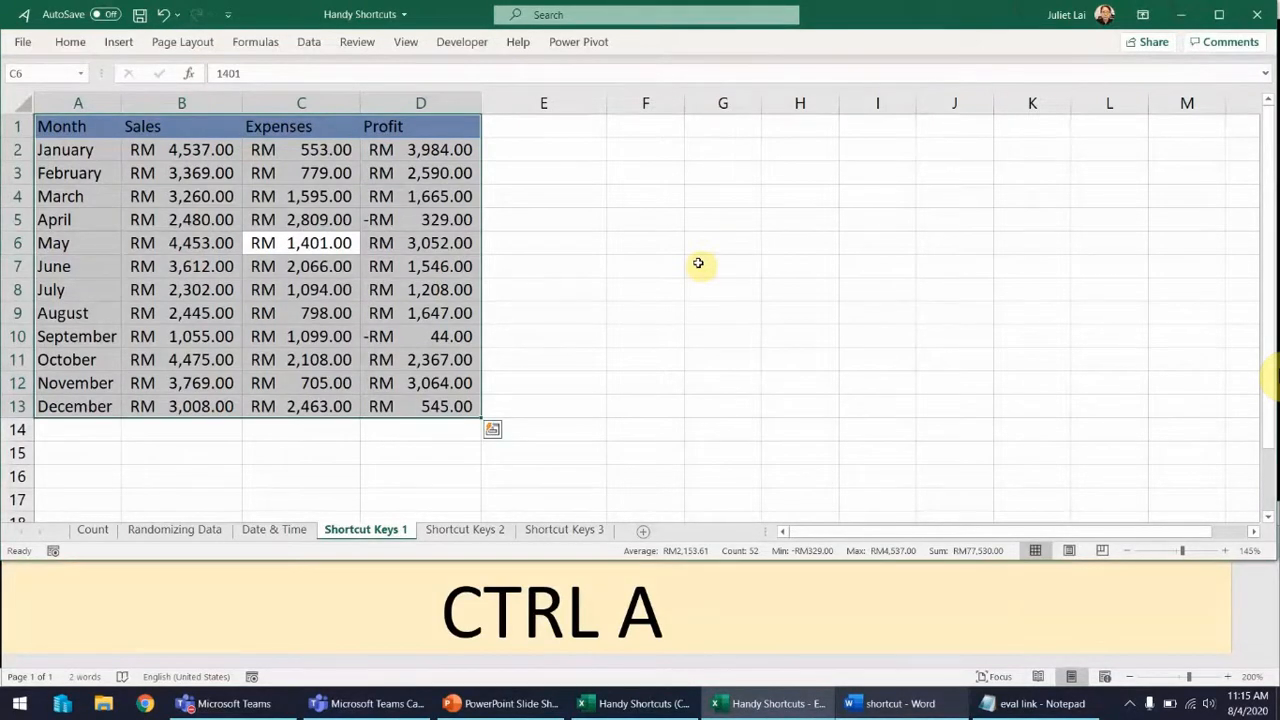
{"action": "left_click", "coordinate": [690, 242]}
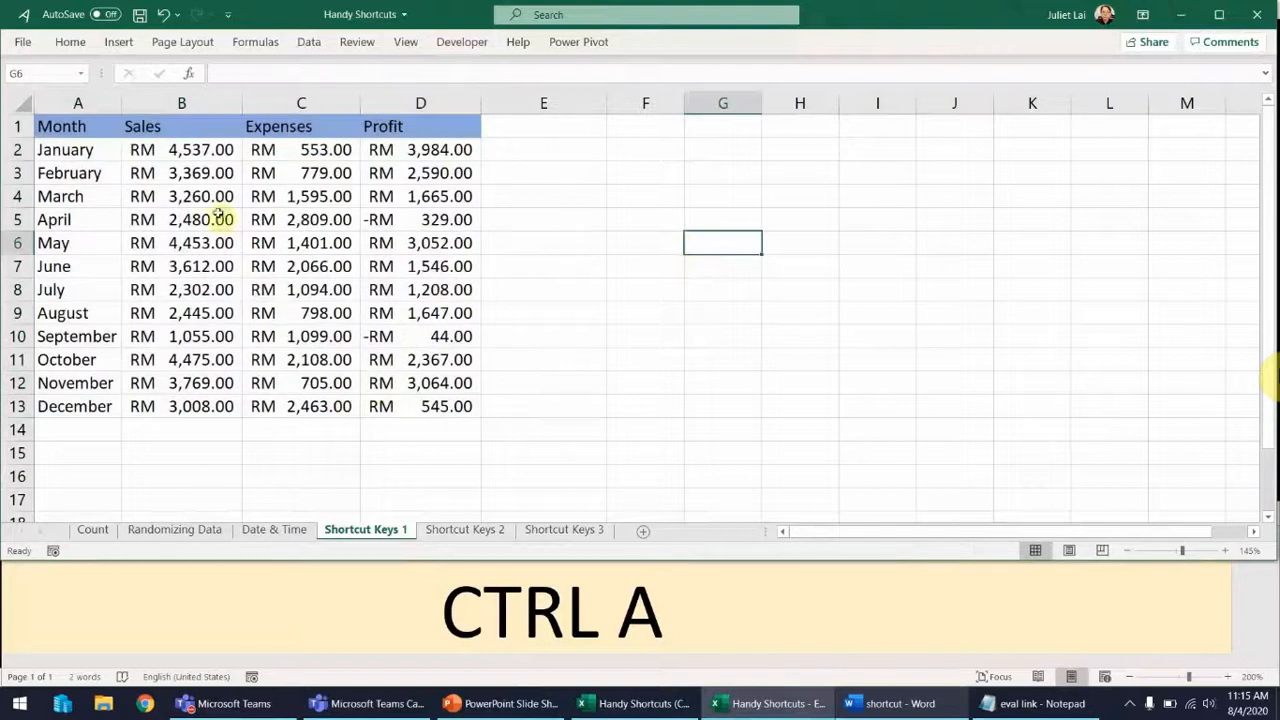
Step: Try to select the data manually from A1, extending far below the table, and return to F6
{"action": "left_click_drag", "start_coordinate": [86, 128], "coordinate": [822, 585]}
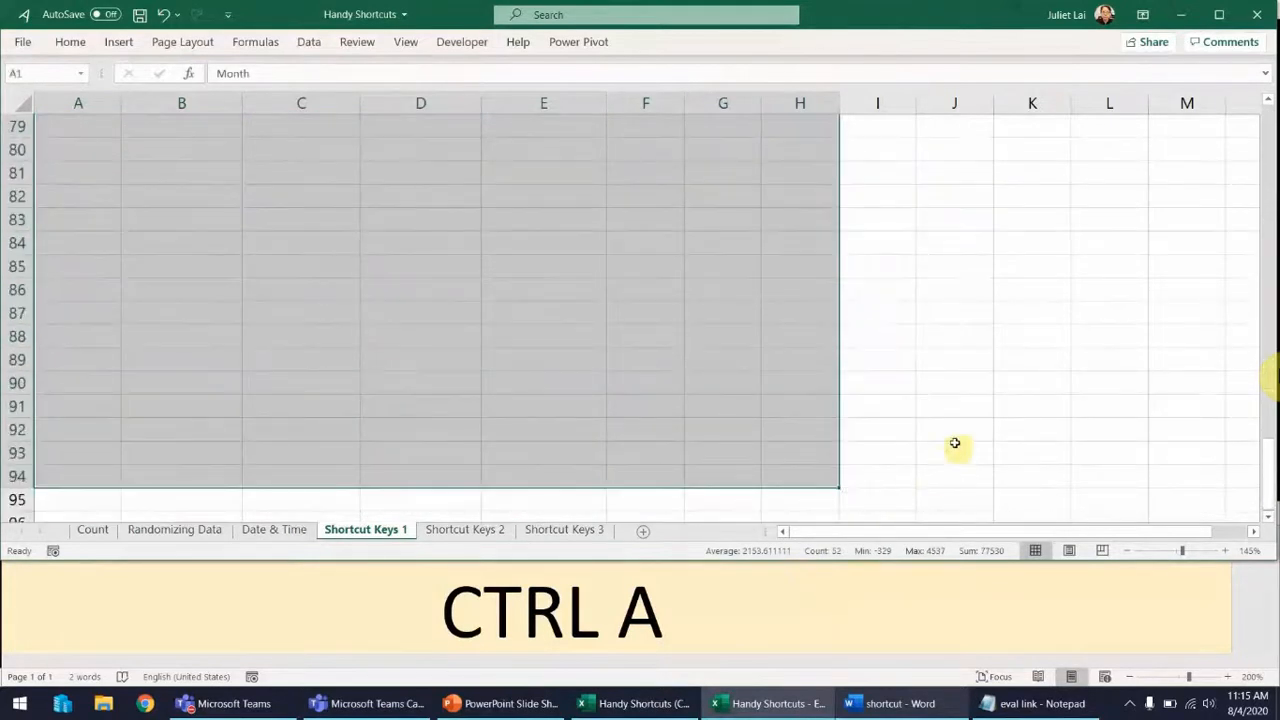
{"action": "left_click_drag", "start_coordinate": [1272, 482], "coordinate": [1262, 125]}
{"action": "left_click", "coordinate": [645, 243]}
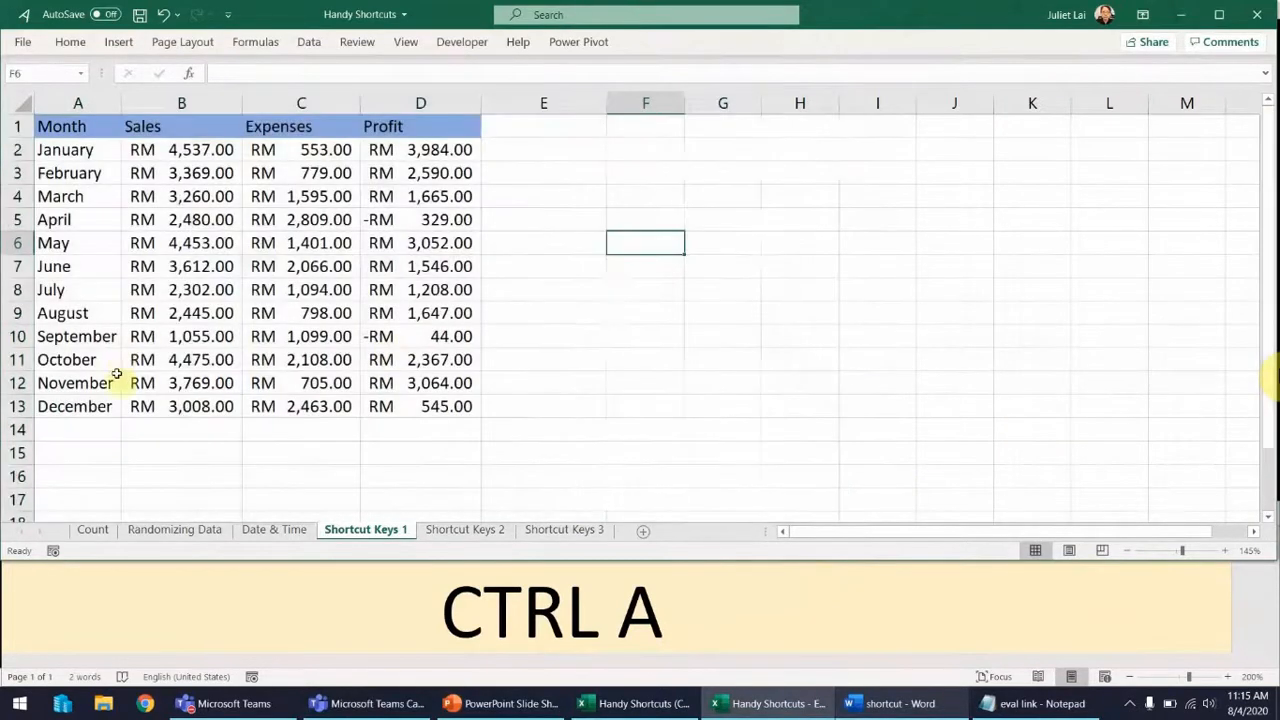
Step: Select the whole data table from within it at B8, and the entire worksheet from empty cell I7
{"action": "left_click", "coordinate": [210, 287]}
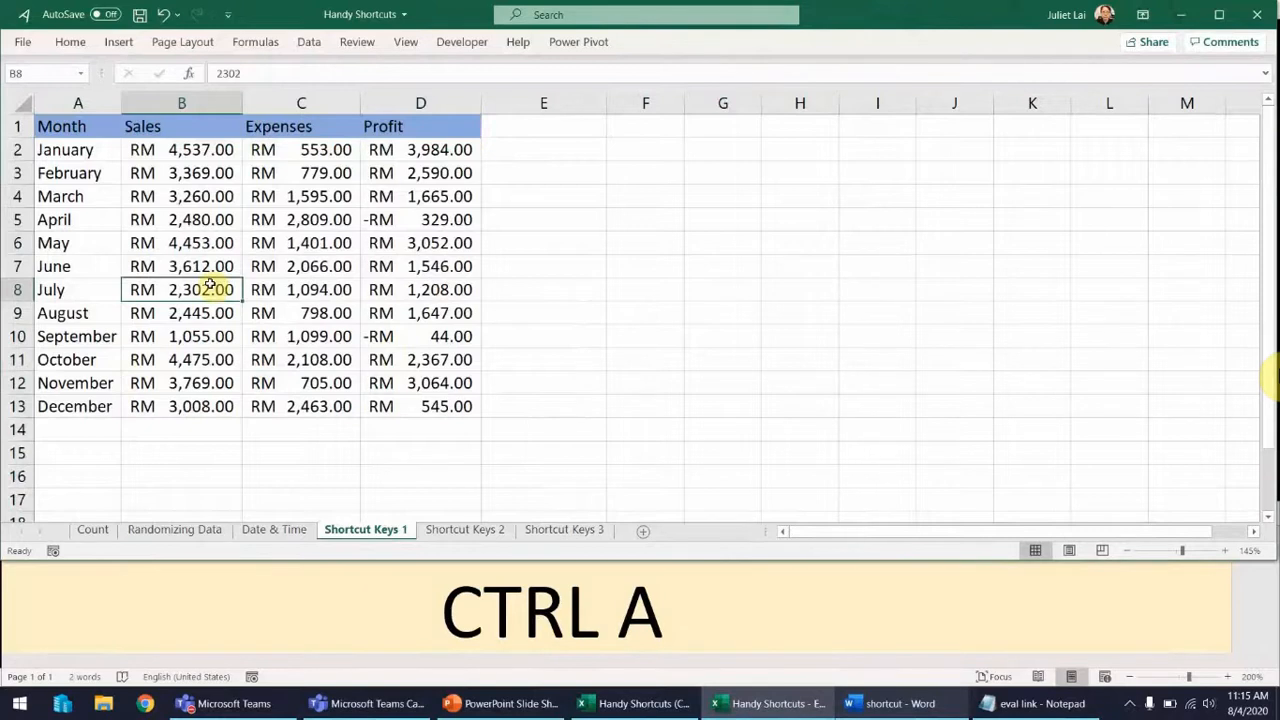
{"action": "key", "text": "ctrl+a"}
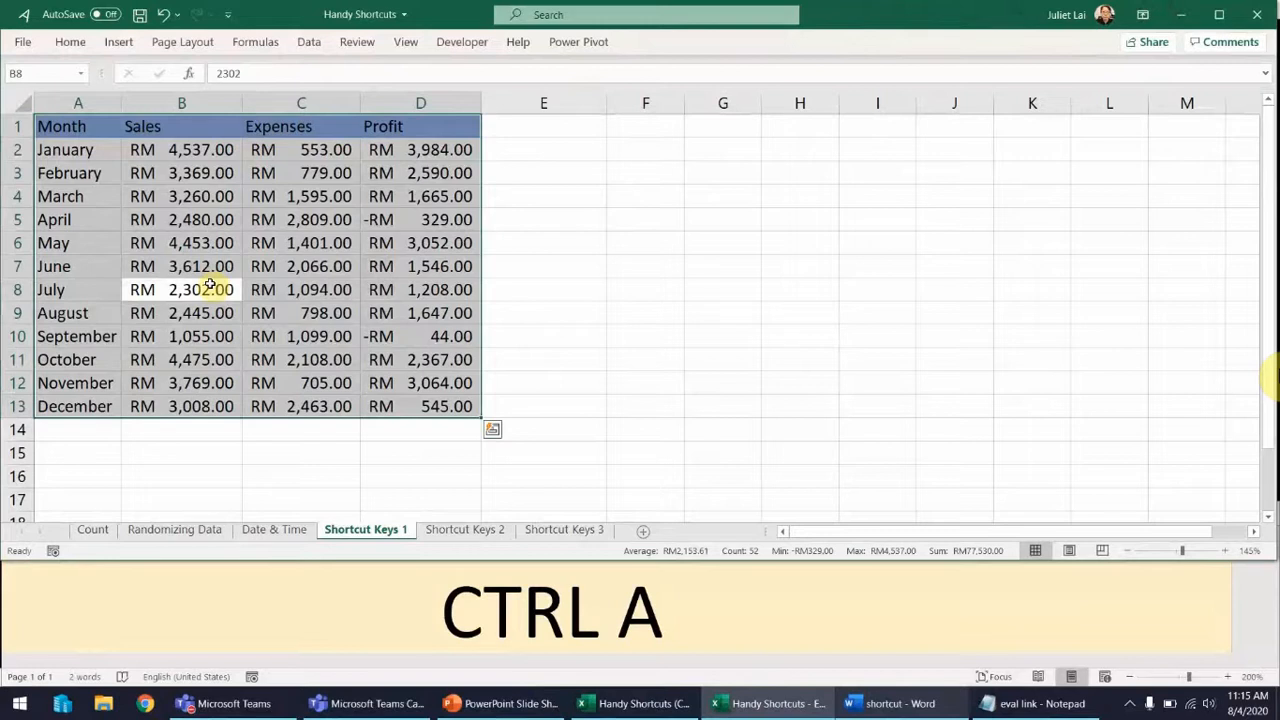
{"action": "left_click", "coordinate": [388, 274]}
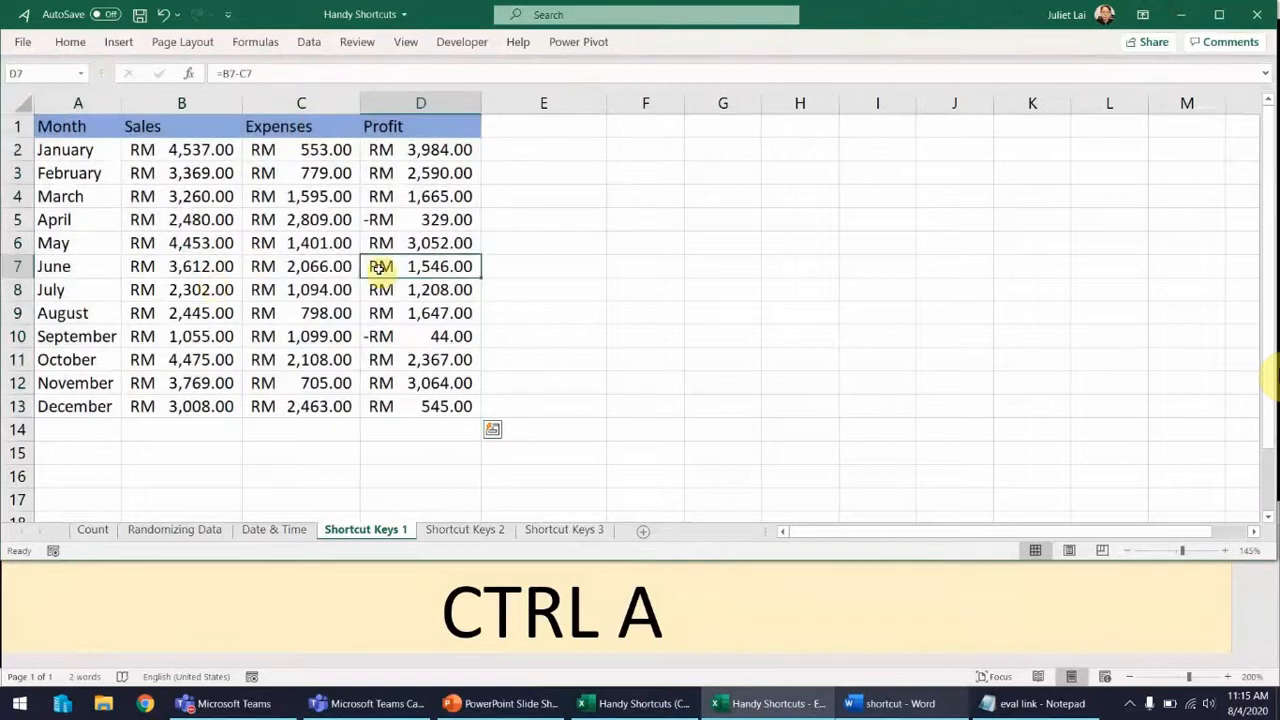
{"action": "left_click", "coordinate": [894, 266]}
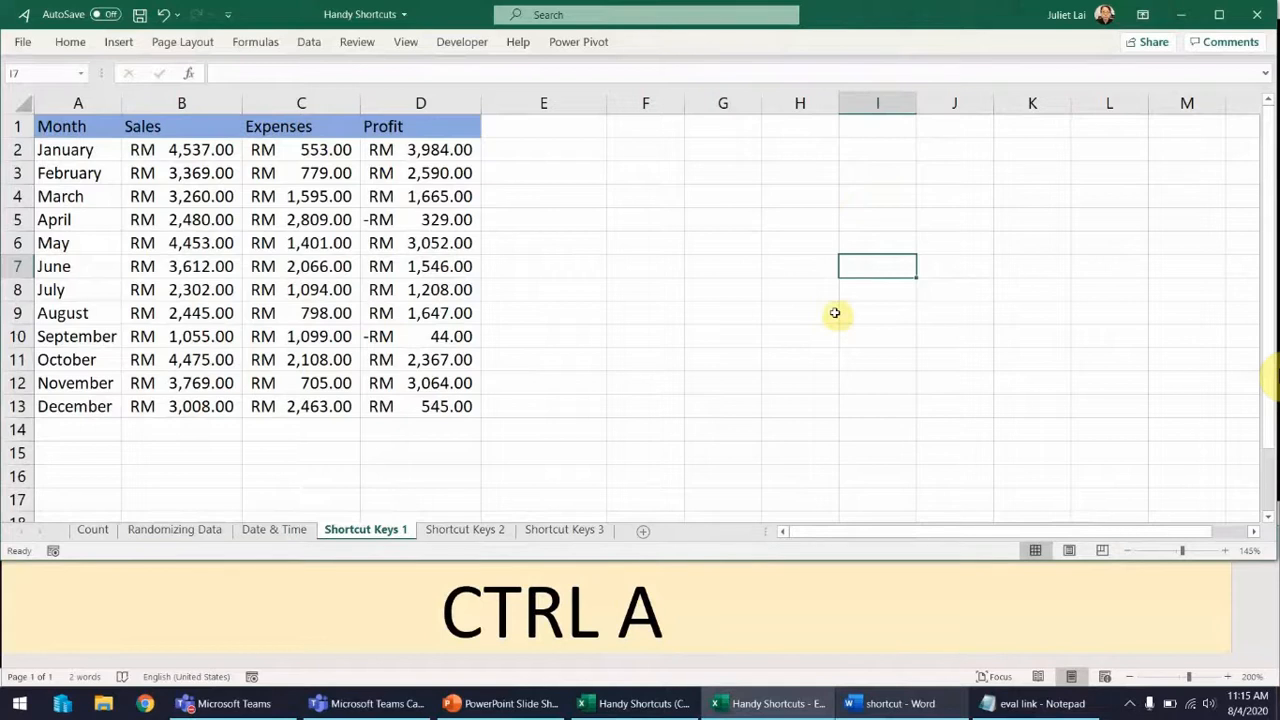
{"action": "key", "text": "ctrl+a"}
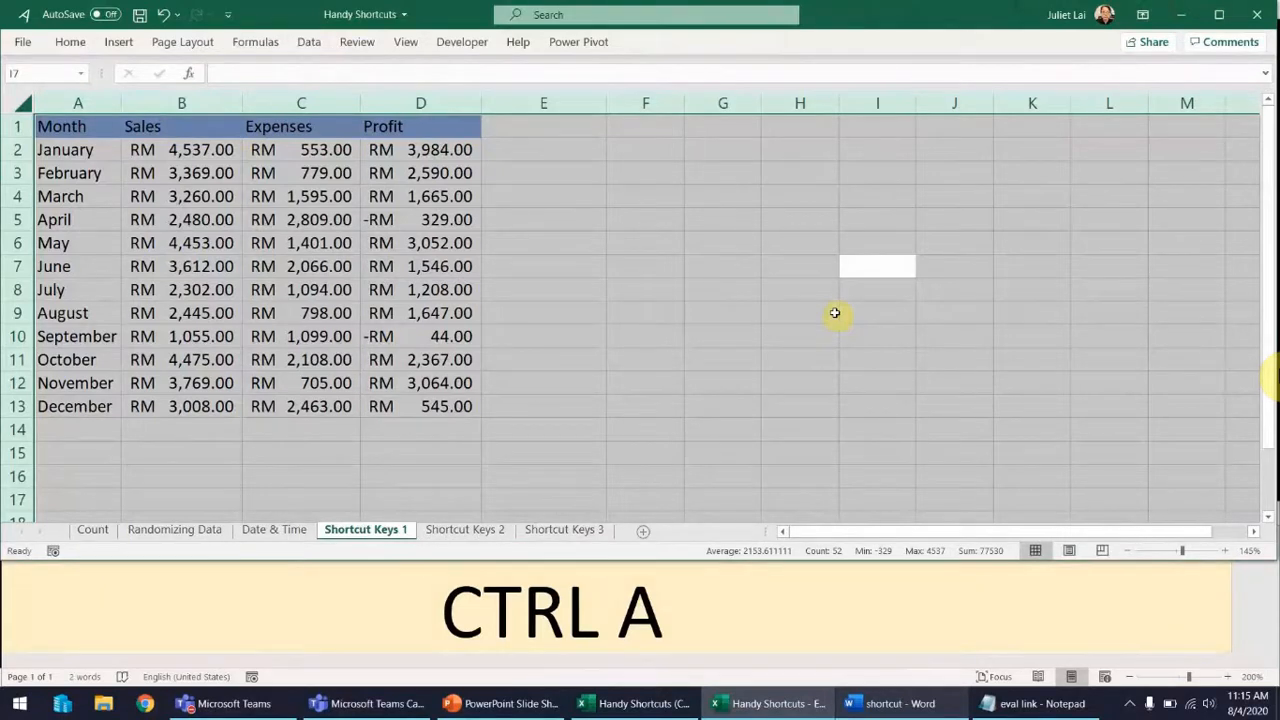
{"action": "left_click", "coordinate": [834, 313]}
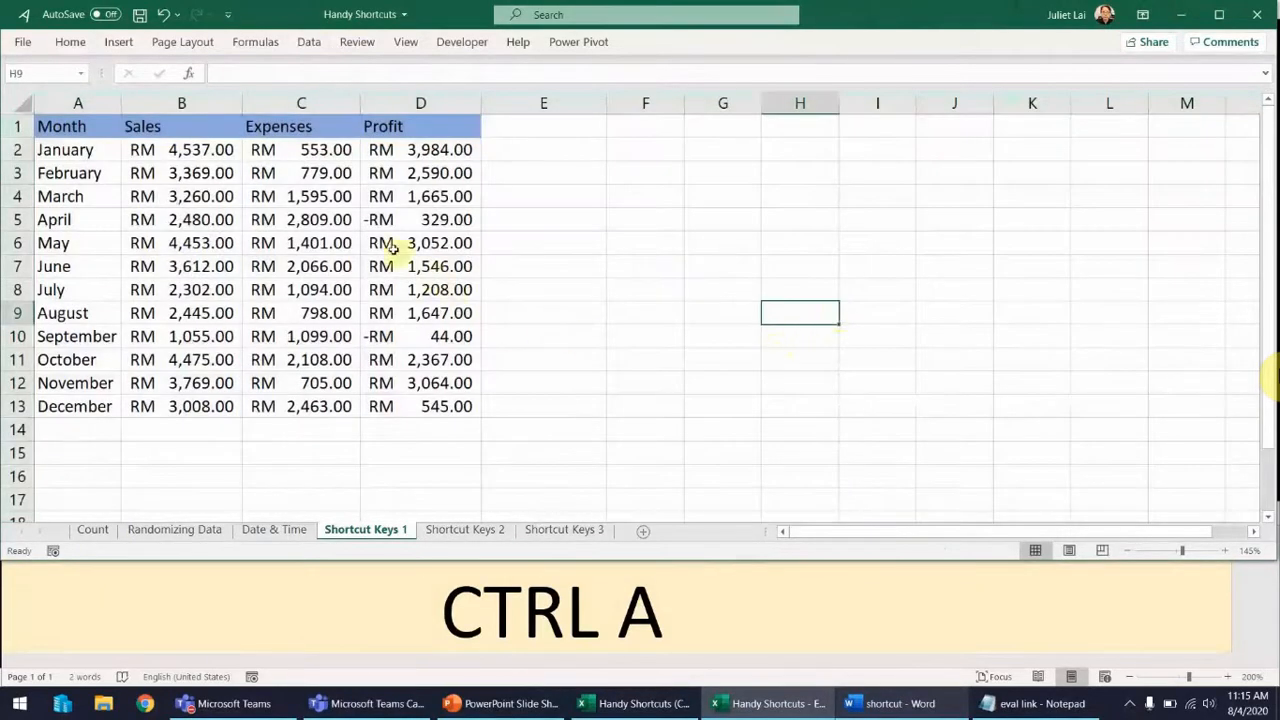
Step: Select the data table from C6, extend the selection to the entire worksheet, and deselect it
{"action": "left_click", "coordinate": [350, 242]}
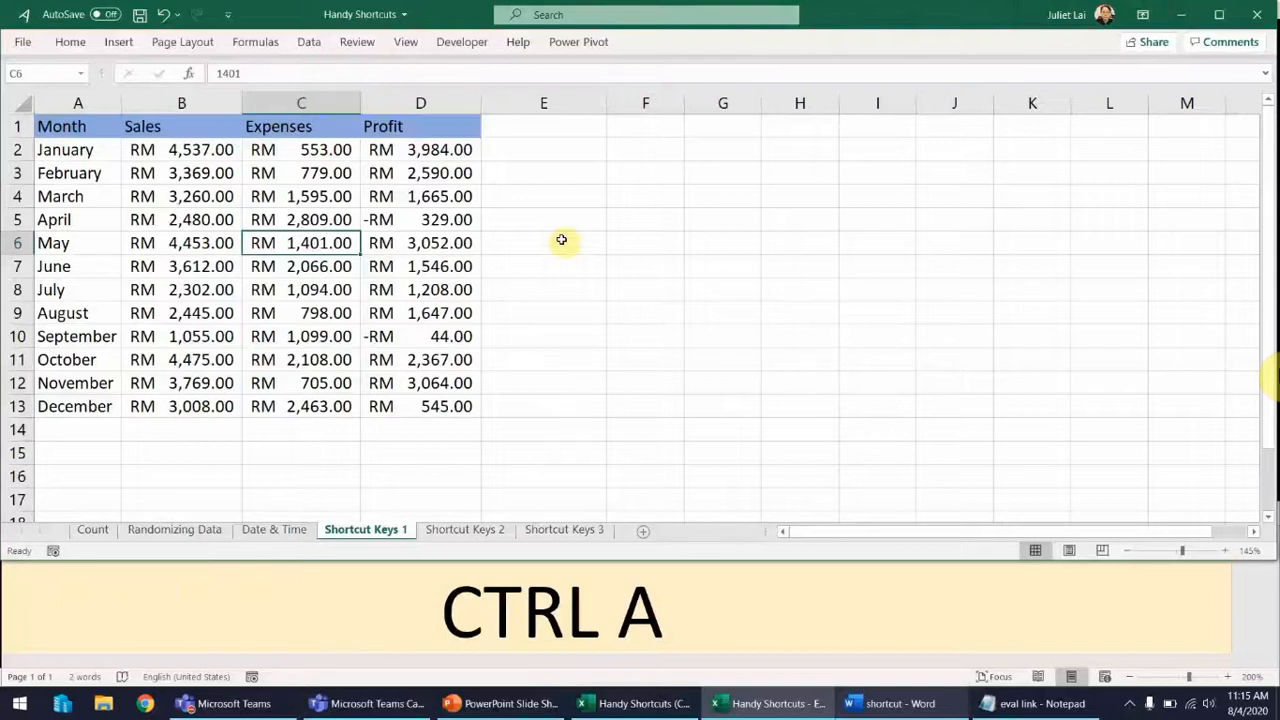
{"action": "key", "text": "ctrl+a"}
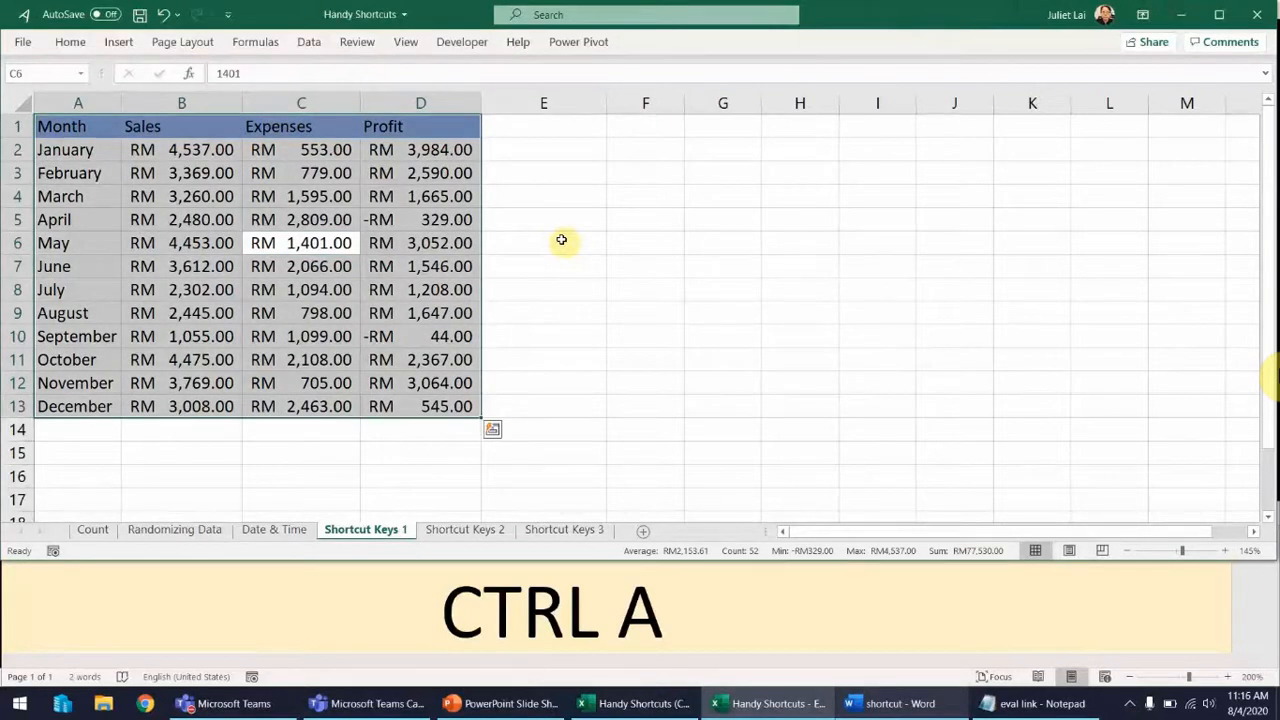
{"action": "key", "text": "ctrl+a"}
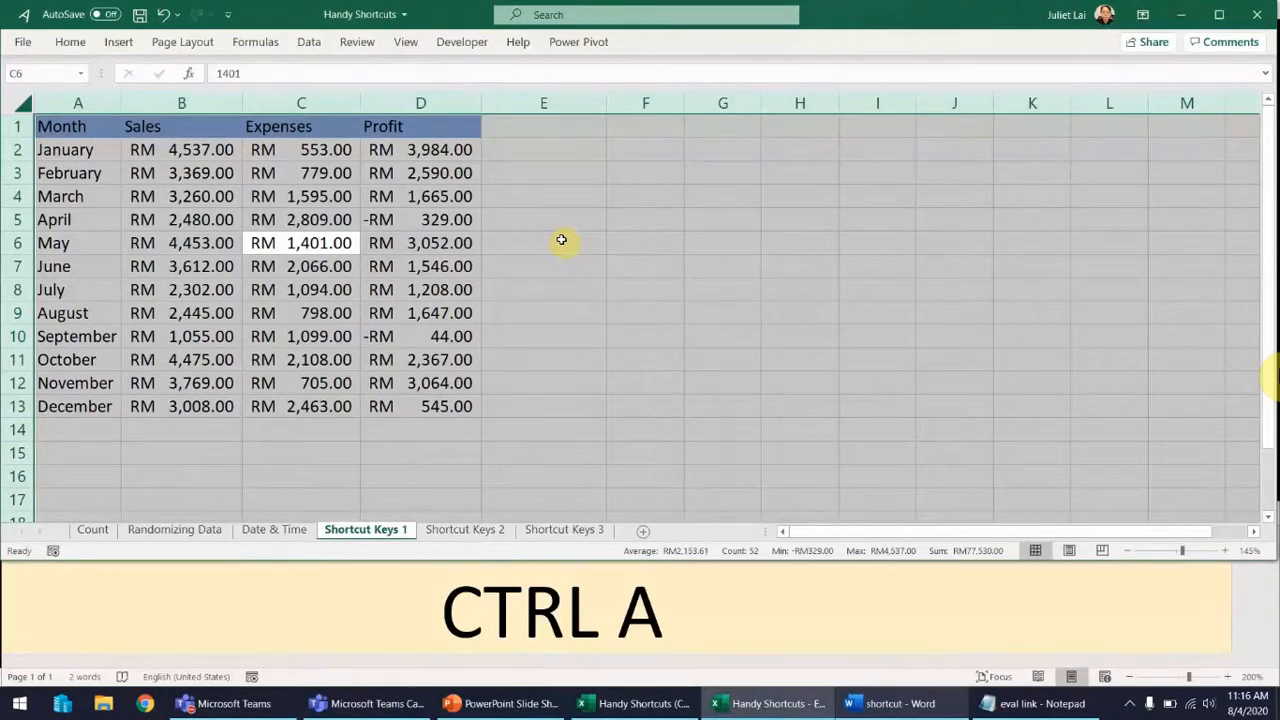
{"action": "left_click", "coordinate": [568, 245]}
Step: Switch to the Word shortcut document and replace its caption with SHIFT F2
{"action": "left_click", "coordinate": [452, 610]}
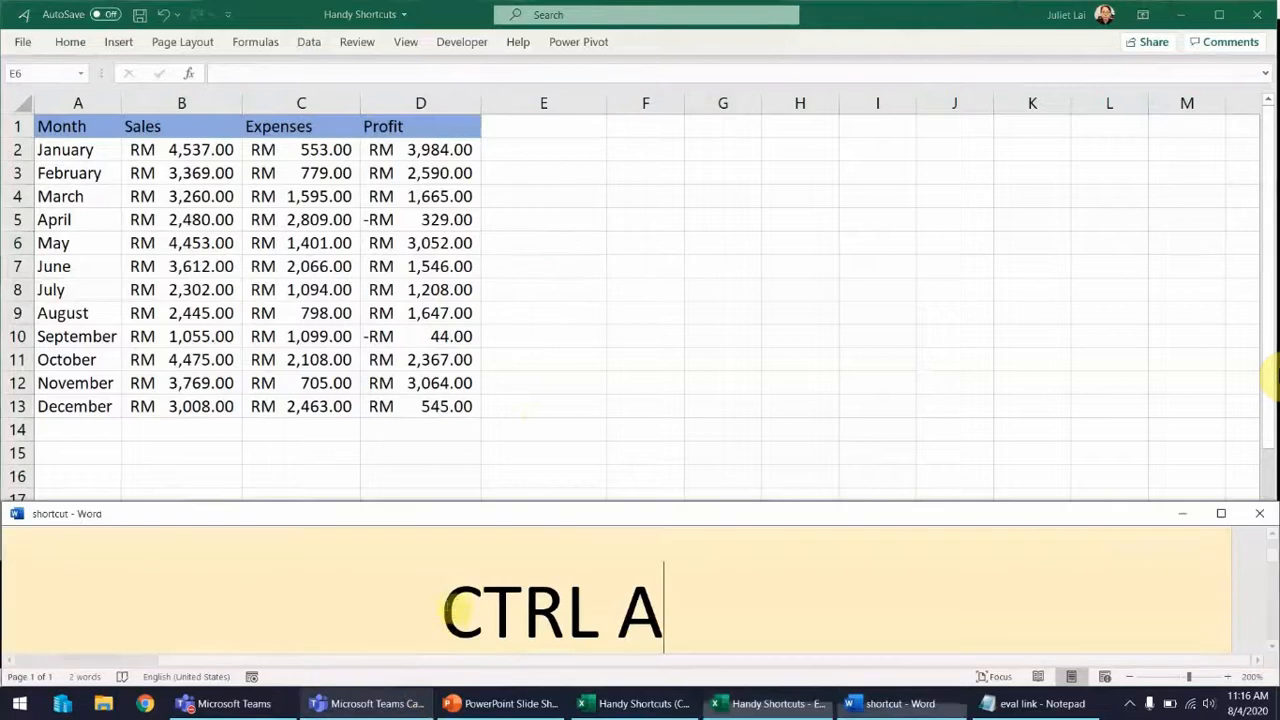
{"action": "left_click_drag", "start_coordinate": [447, 607], "coordinate": [663, 609]}
{"action": "type", "text": "SHIFT F2"}
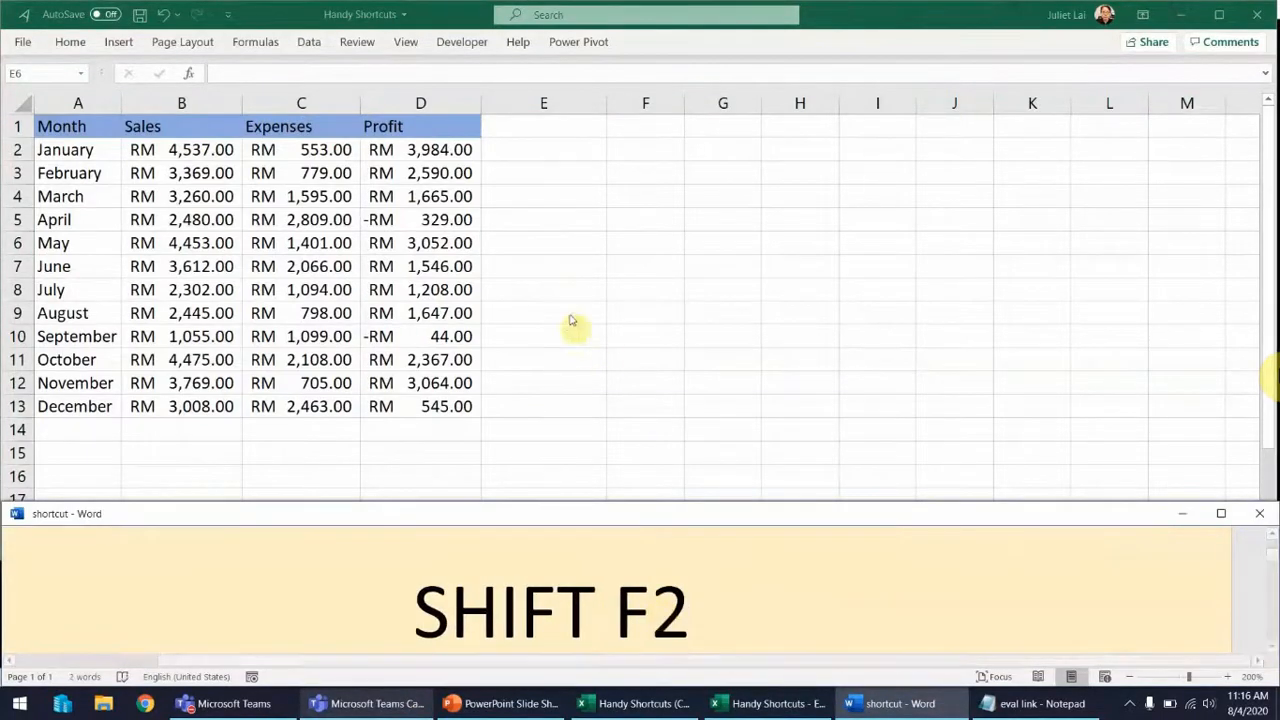
Step: In the Excel workbook, narrow column E and insert a note on cell G6 reading Add Comment
{"action": "left_click", "coordinate": [607, 104]}
{"action": "left_click_drag", "start_coordinate": [608, 104], "coordinate": [577, 104]}
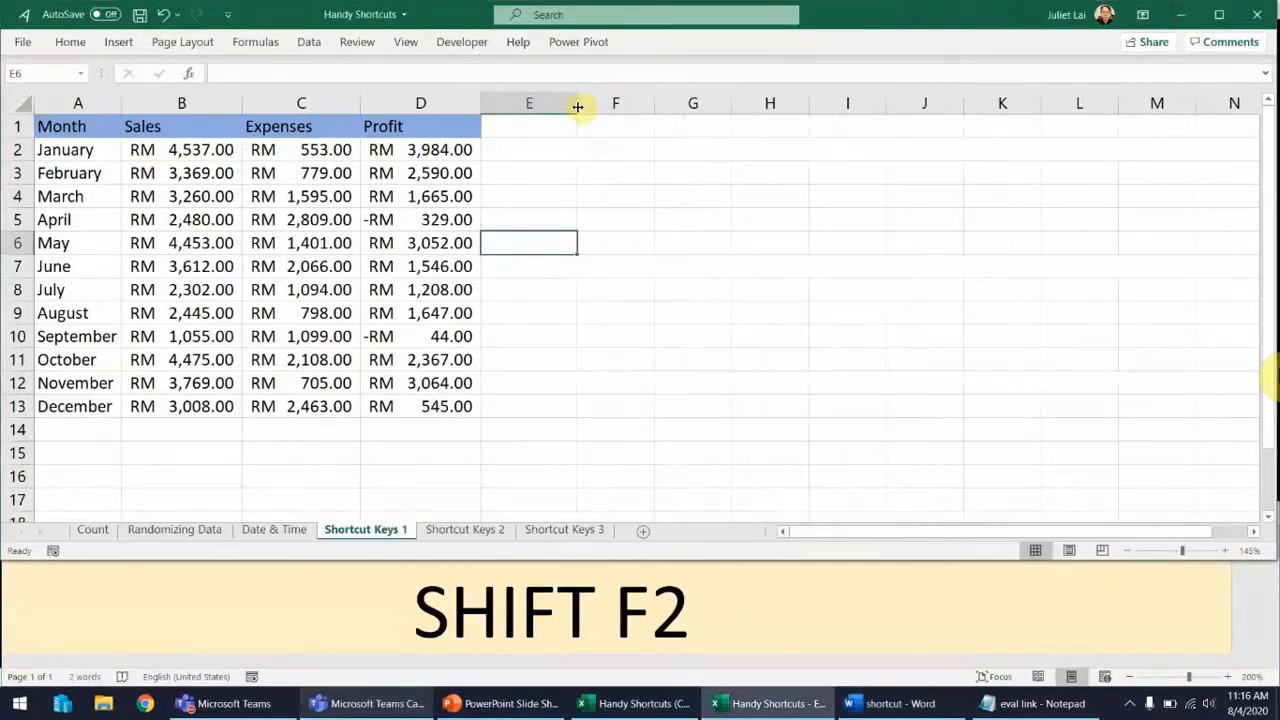
{"action": "left_click", "coordinate": [674, 238]}
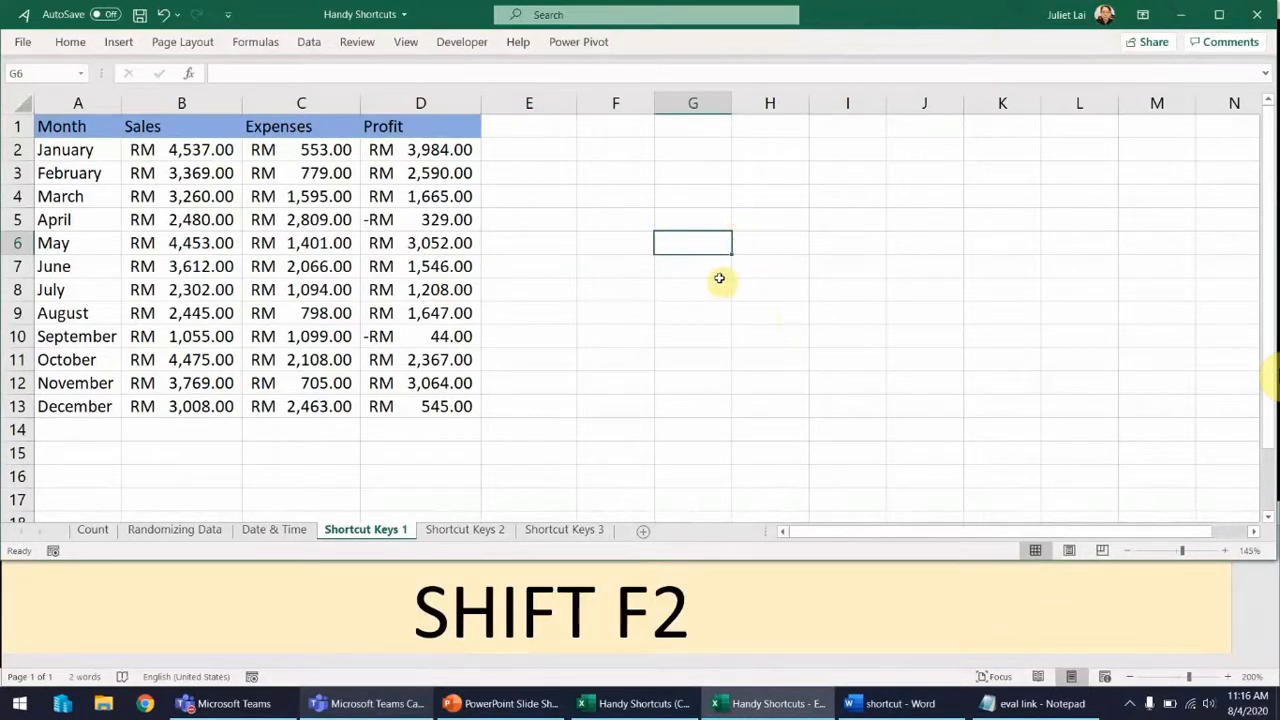
{"action": "key", "text": "shift+F2"}
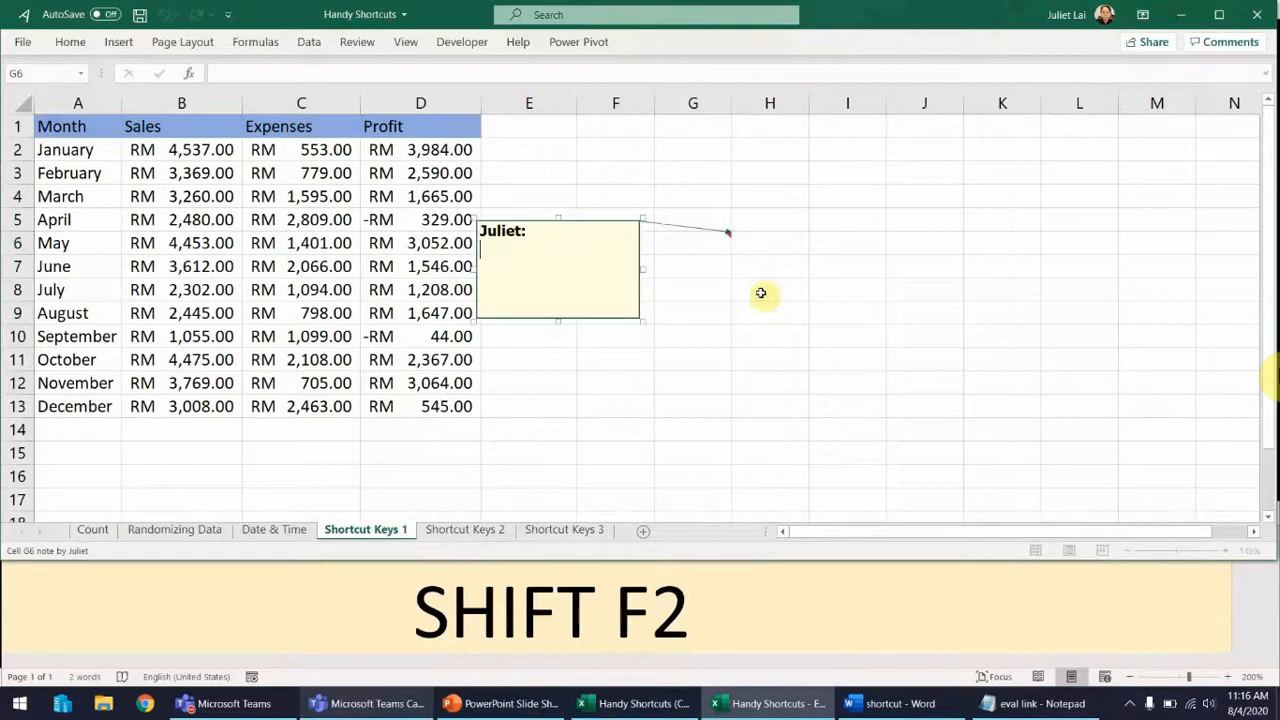
{"action": "type", "text": "Add Comment"}
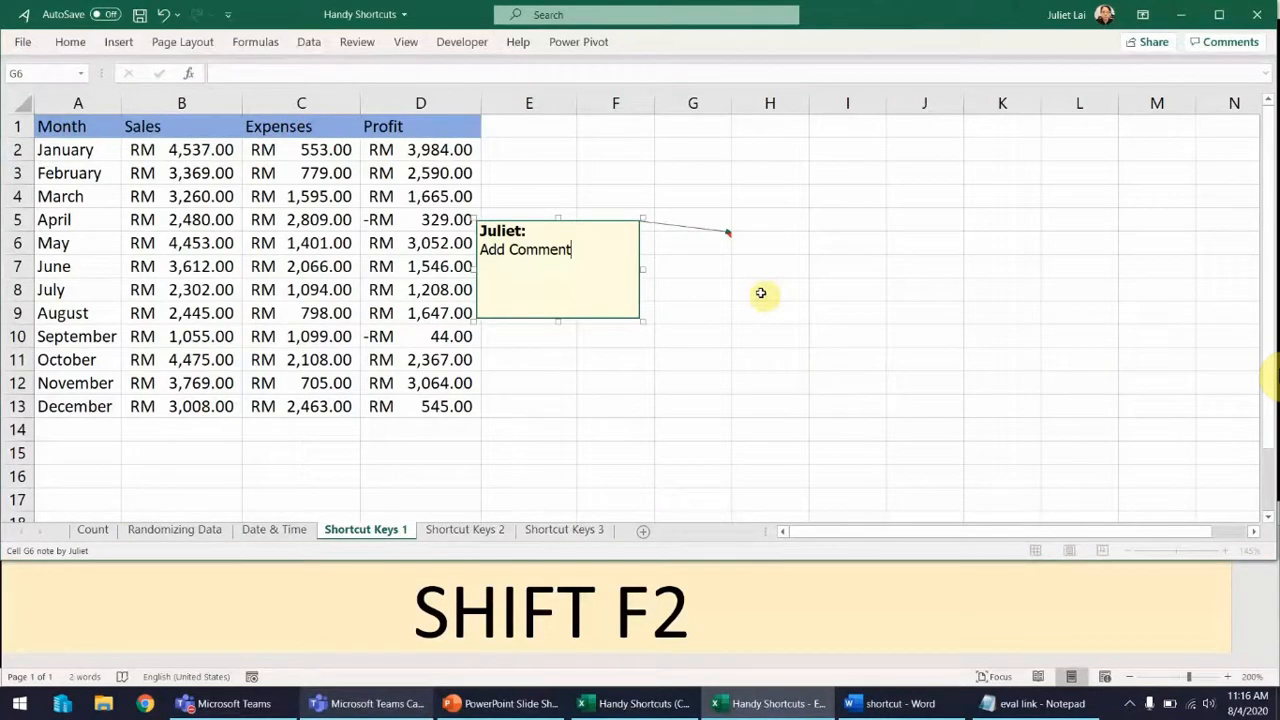
Step: Reopen the note on cell G6 and extend its text to read Add Comment/Edit Comment
{"action": "left_click", "coordinate": [760, 293]}
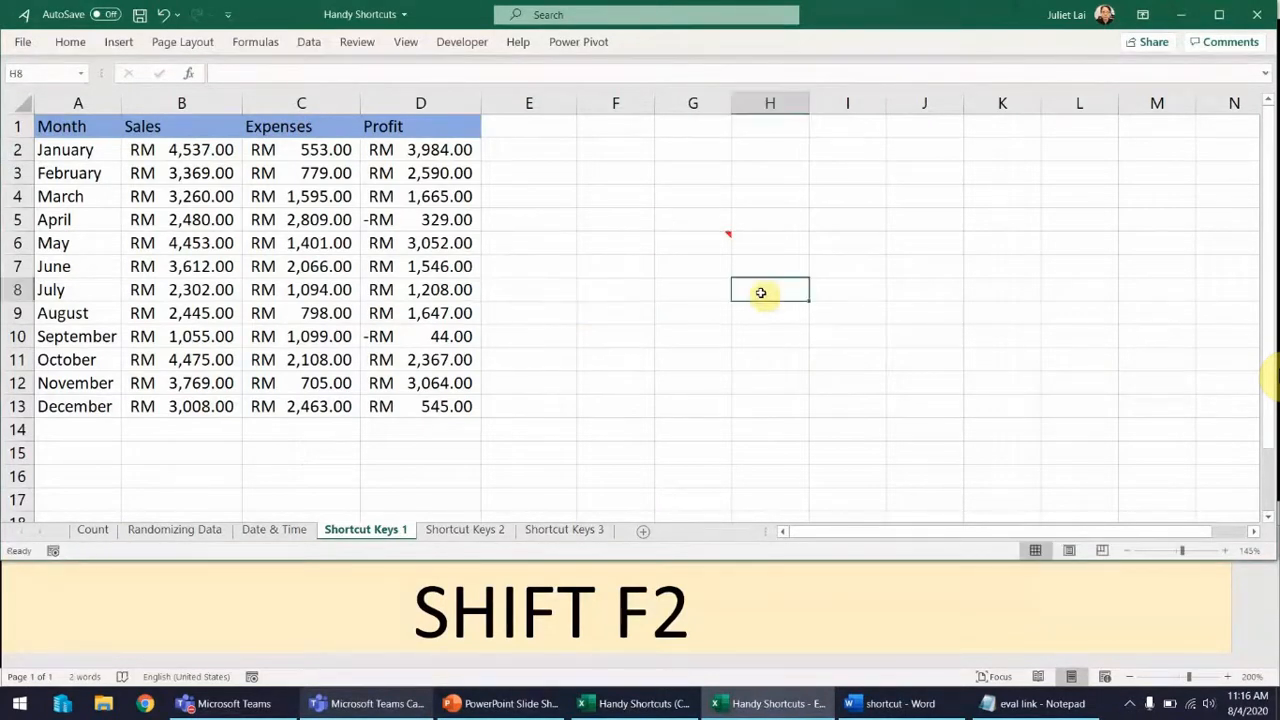
{"action": "left_click", "coordinate": [722, 243]}
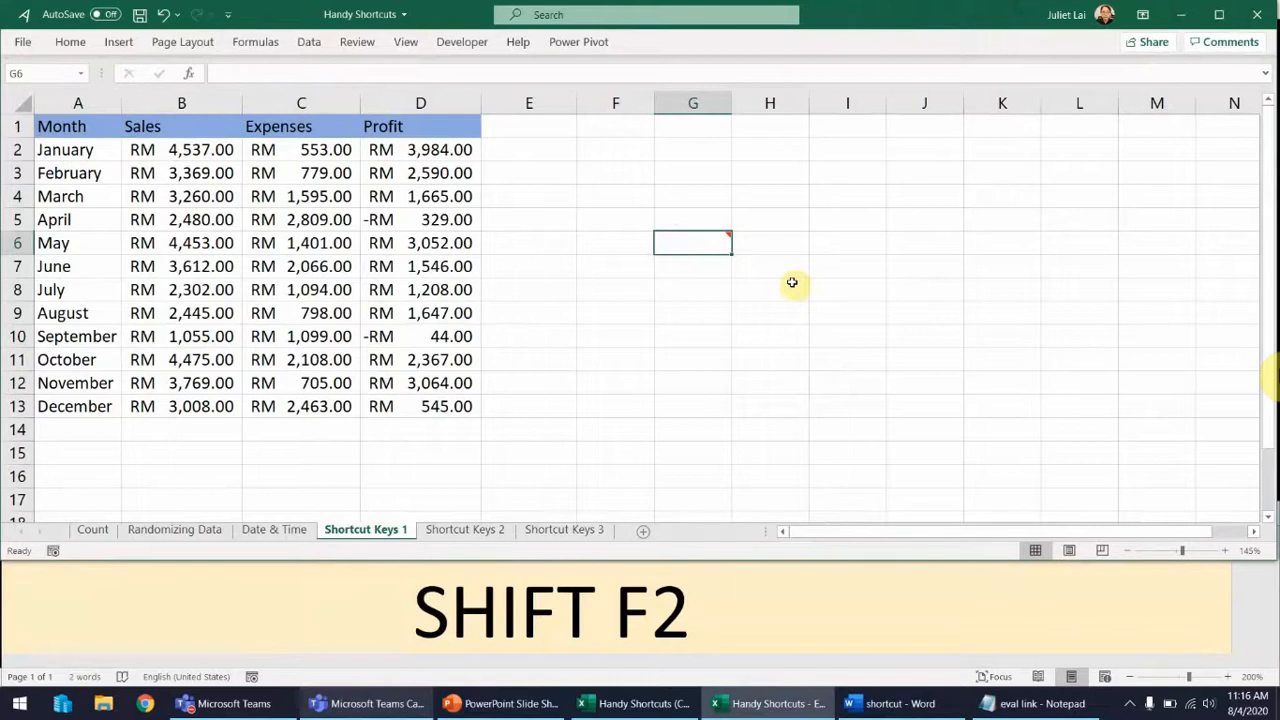
{"action": "key", "text": "shift+F2"}
{"action": "type", "text": "/Edit Comment"}
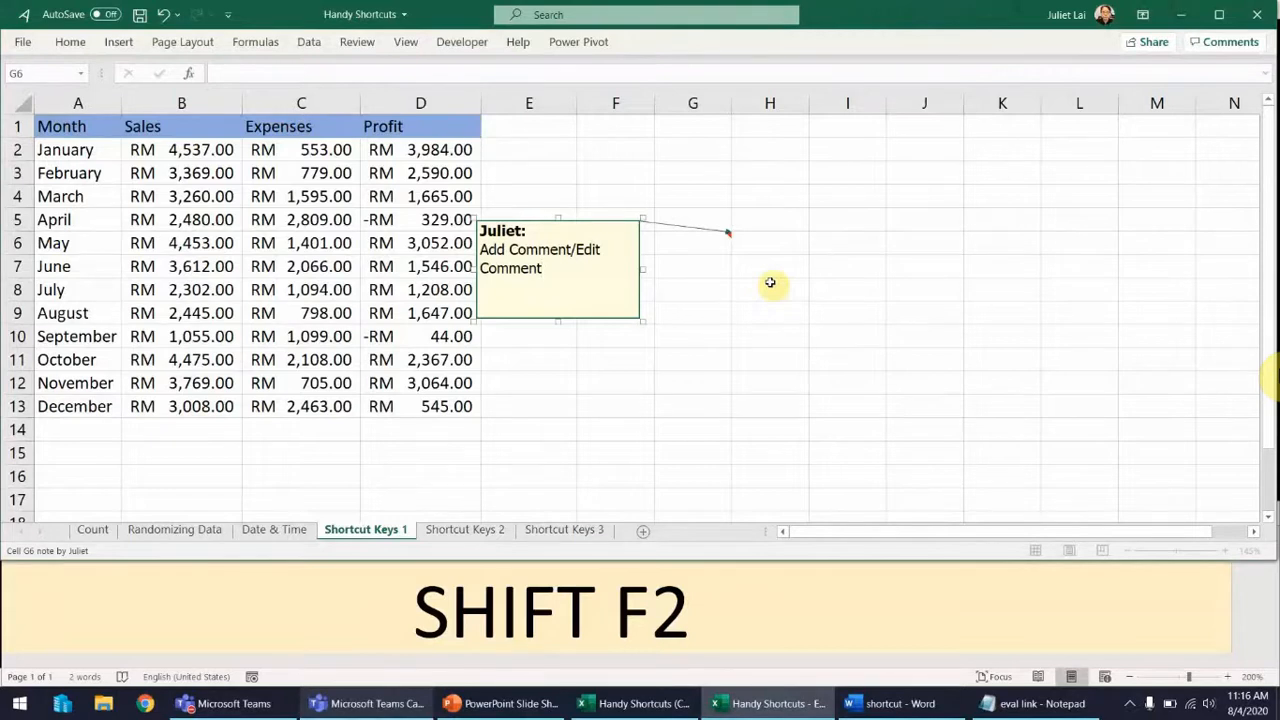
{"action": "left_click", "coordinate": [771, 283]}
Step: Switch to the Word shortcut document, replace its caption with CTRL ~, and select the tilde
{"action": "left_click", "coordinate": [531, 614]}
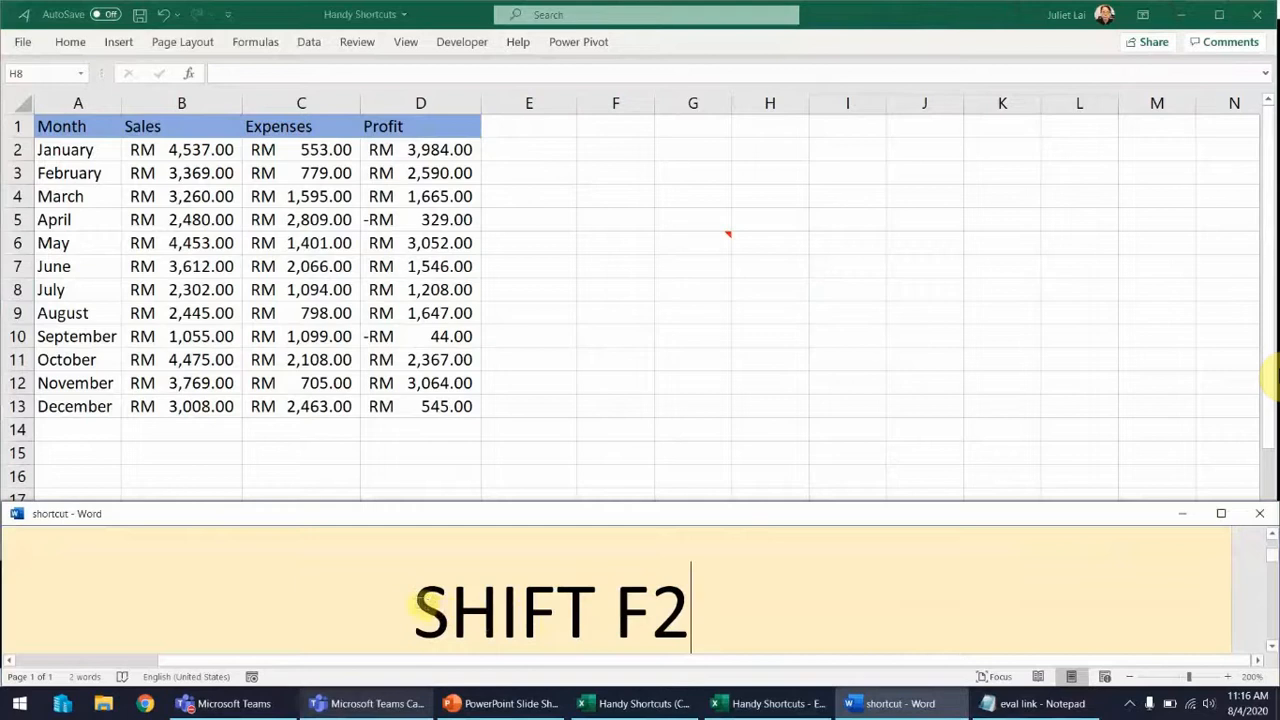
{"action": "left_click_drag", "start_coordinate": [424, 606], "coordinate": [714, 598]}
{"action": "type", "text": "CTRL ~"}
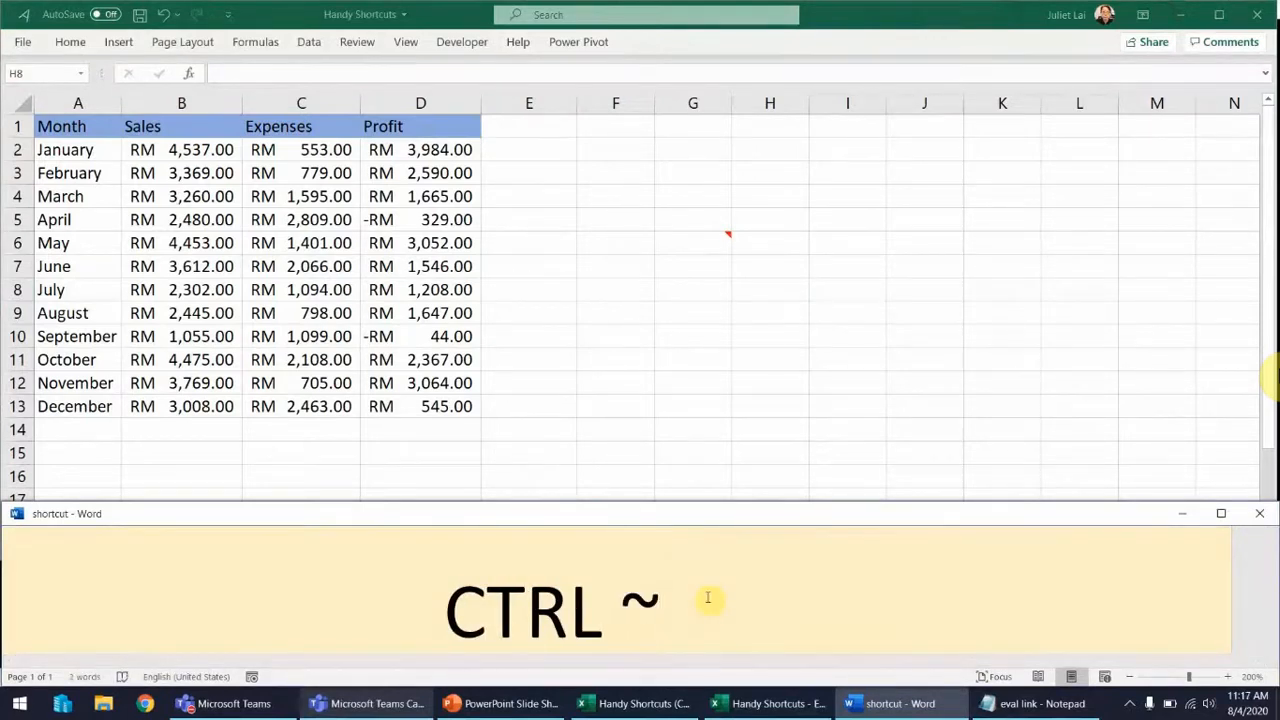
{"action": "left_click_drag", "start_coordinate": [614, 606], "coordinate": [664, 606]}
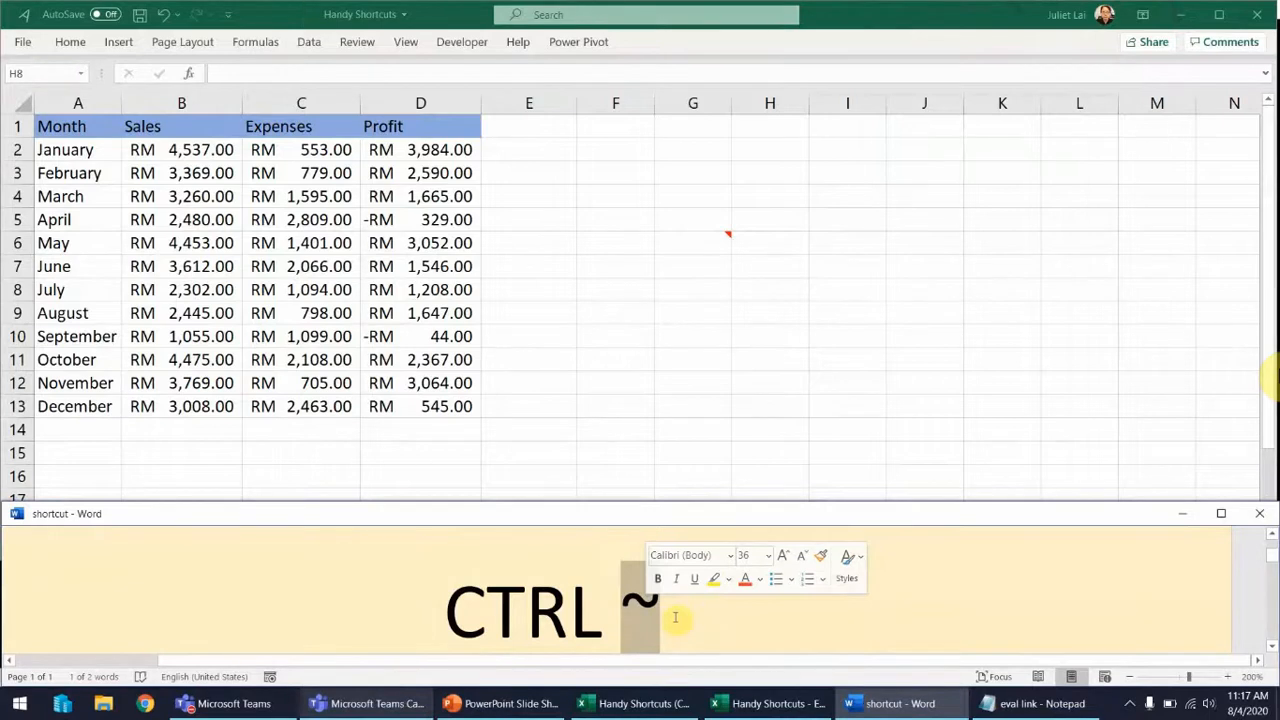
Step: In the Excel workbook, display the formulas in the worksheet, select those in the Profit column, and return to showing values
{"action": "left_click", "coordinate": [694, 328]}
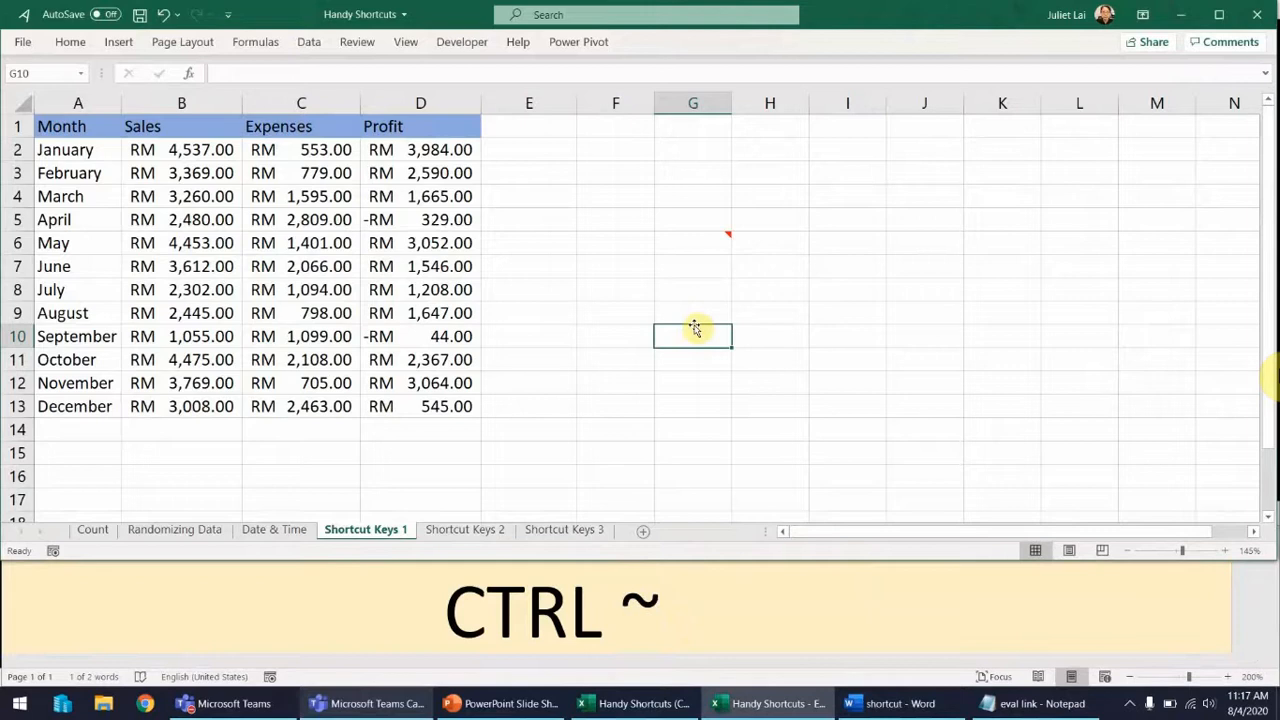
{"action": "key", "text": "ctrl+grave"}
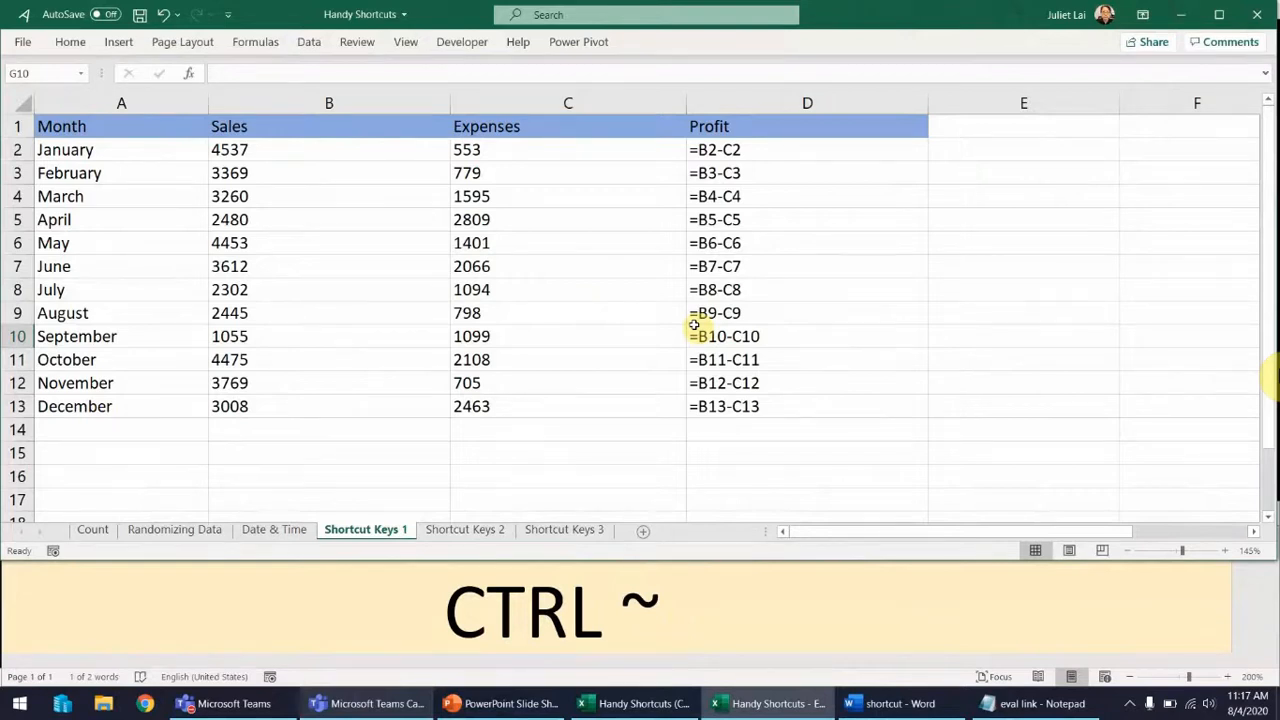
{"action": "left_click_drag", "start_coordinate": [811, 151], "coordinate": [839, 388]}
{"action": "left_click", "coordinate": [840, 453]}
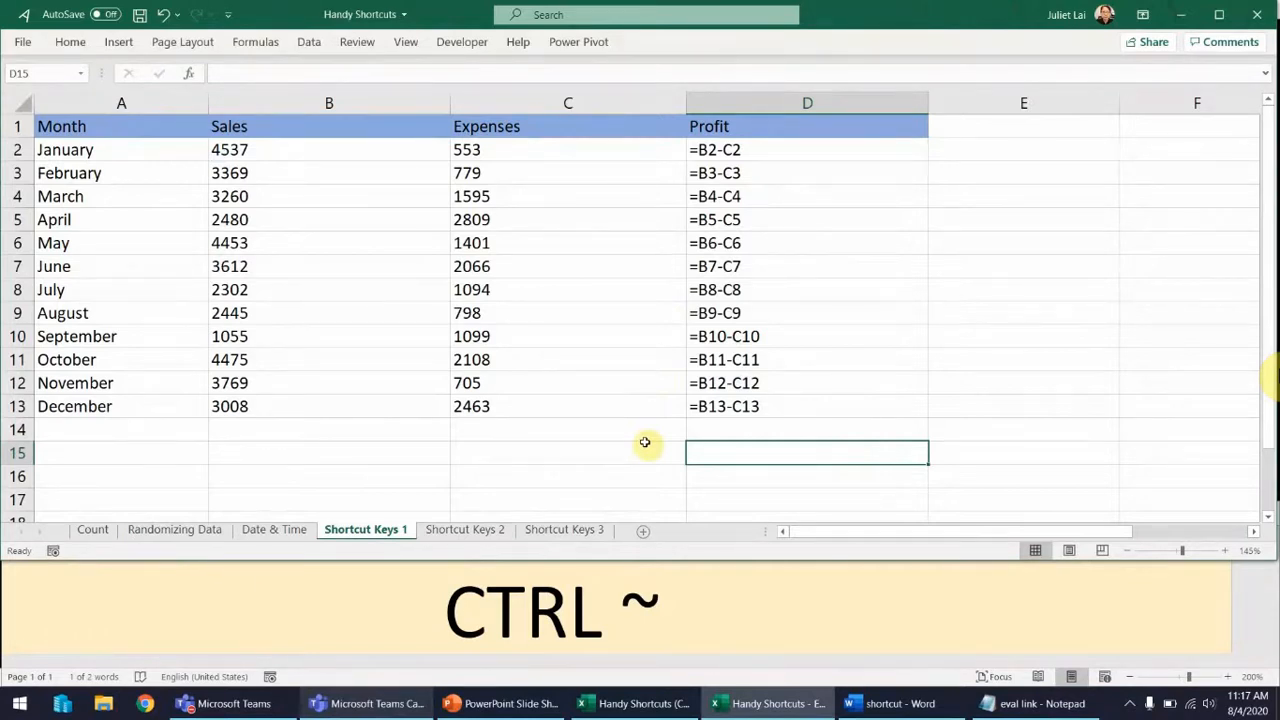
{"action": "key", "text": "ctrl+grave"}
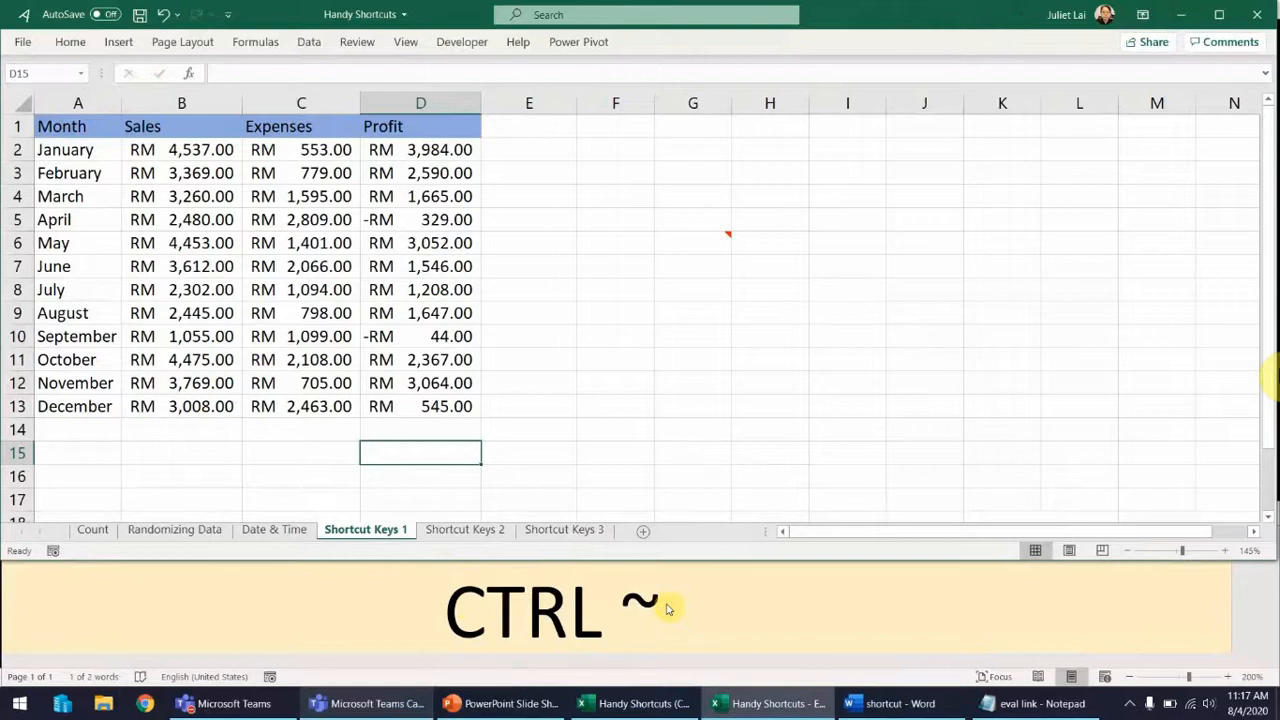
Step: Switch to the Word shortcut document and replace its caption with F12
{"action": "left_click", "coordinate": [508, 603]}
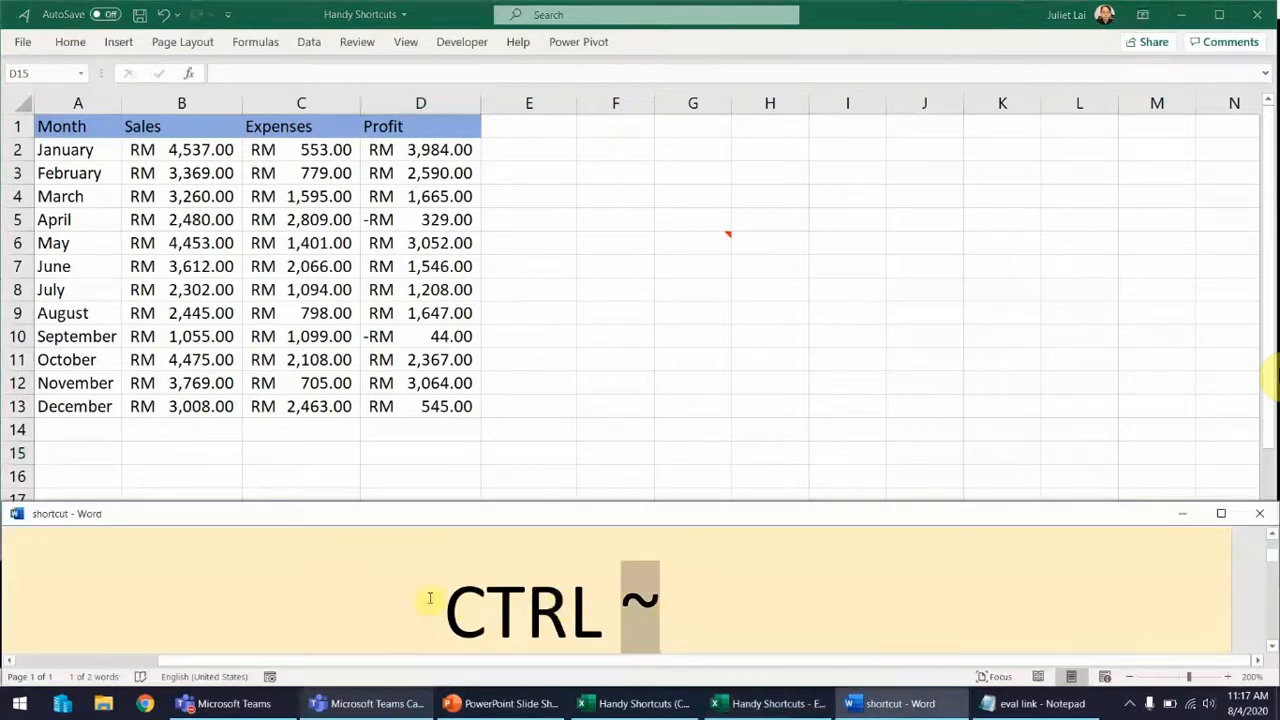
{"action": "left_click_drag", "start_coordinate": [430, 598], "coordinate": [688, 598]}
{"action": "type", "text": "F12"}
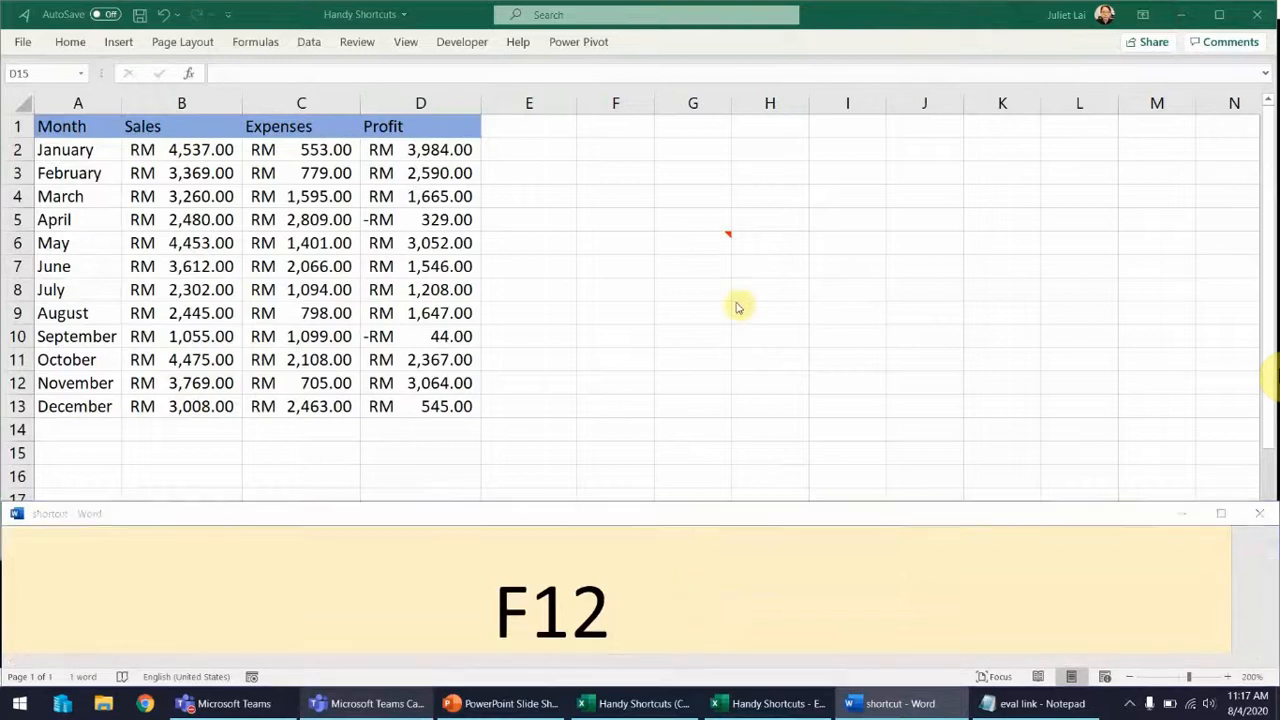
Step: In the Excel workbook, open the Save As dialog, move it toward the sheet's center, and cancel it
{"action": "key", "text": "alt+Tab"}
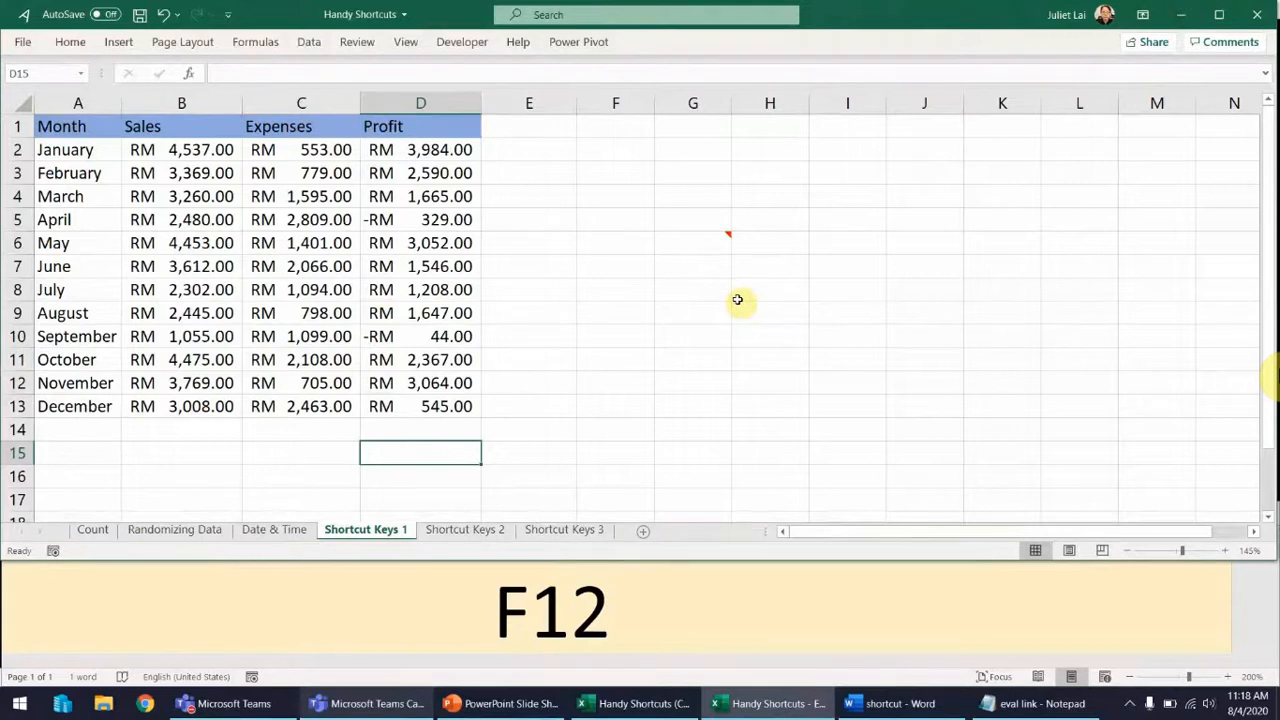
{"action": "key", "text": "F12"}
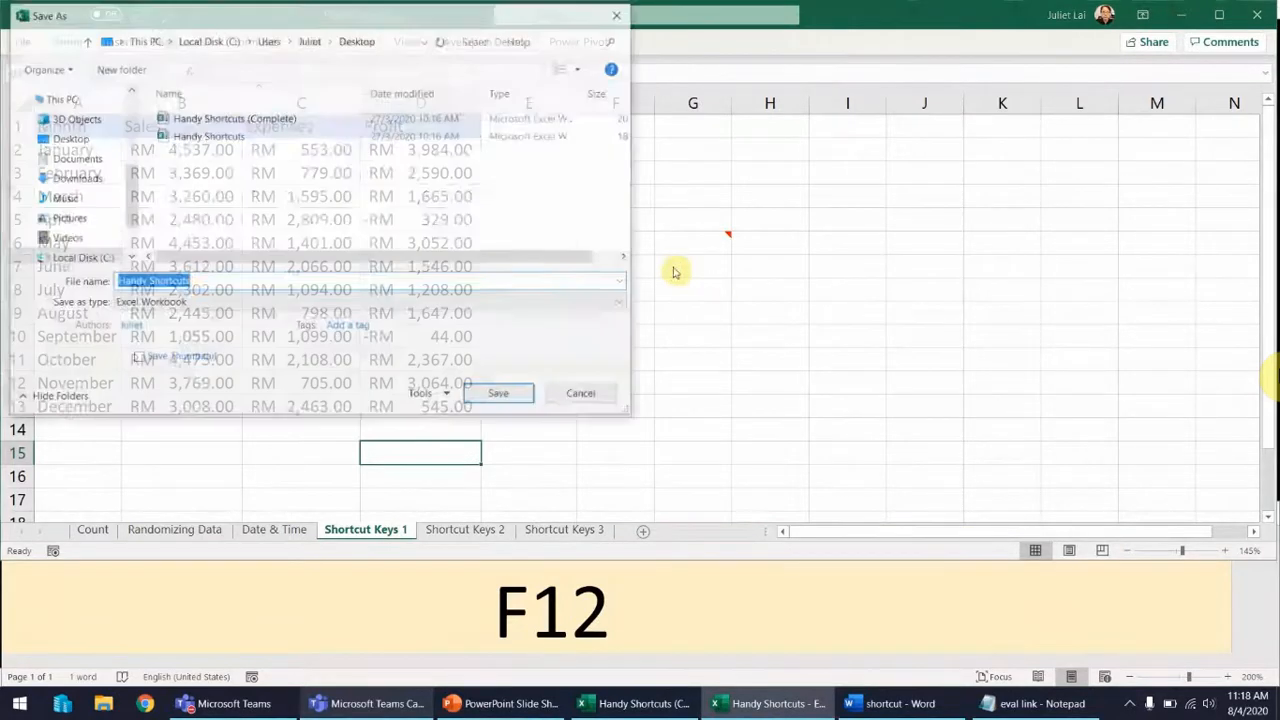
{"action": "left_click_drag", "start_coordinate": [395, 7], "coordinate": [617, 68]}
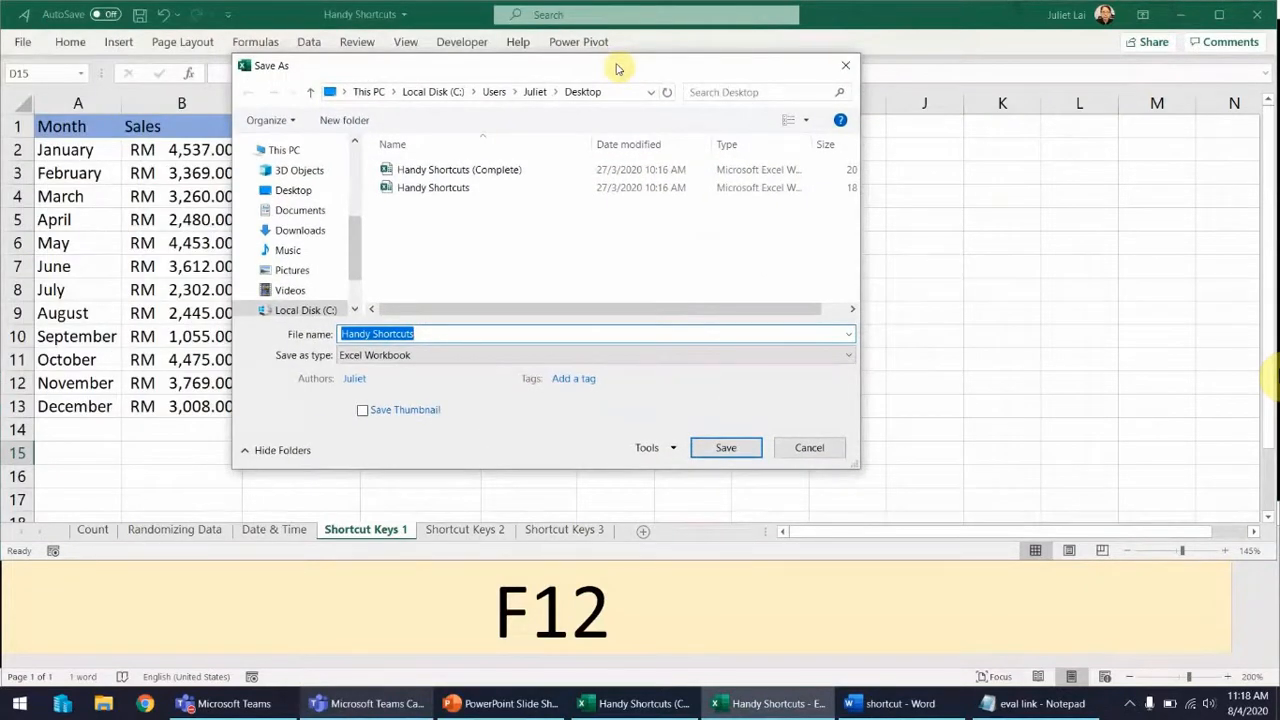
{"action": "key", "text": "Escape"}
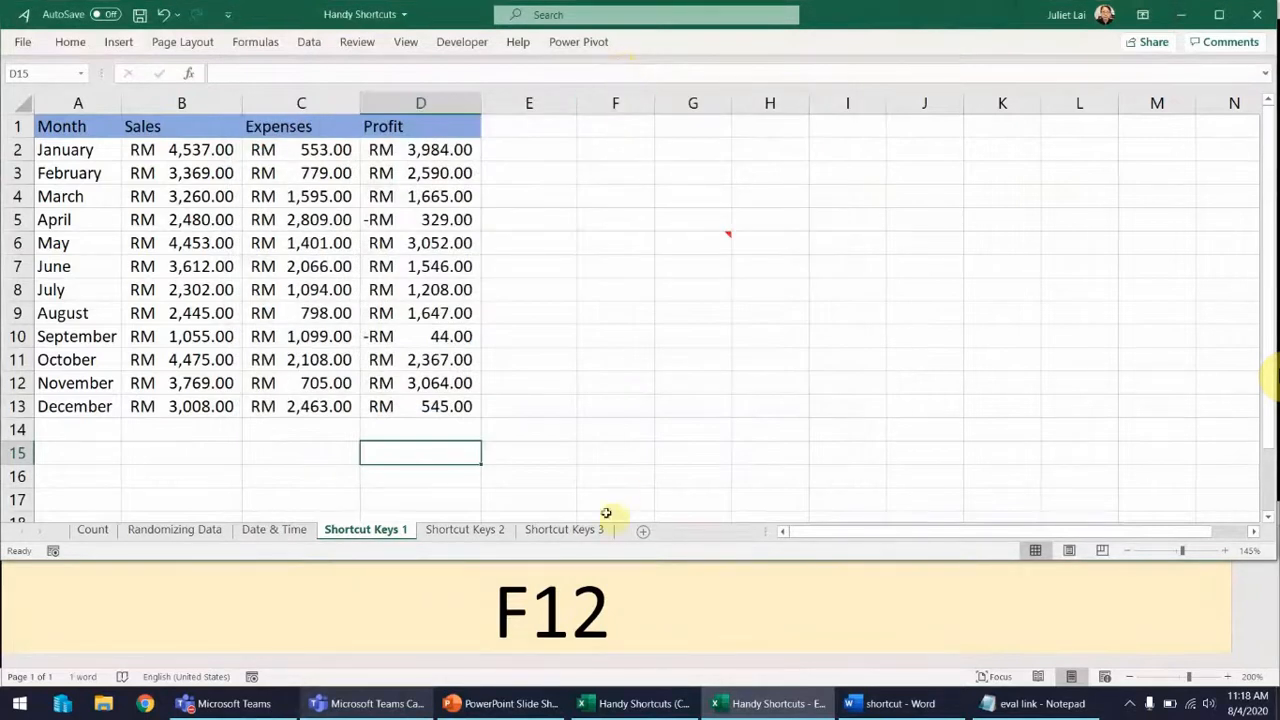
Step: Switch to the Word shortcut document and change its caption to F2
{"action": "left_click", "coordinate": [578, 622]}
{"action": "key", "text": "Left"}
{"action": "key", "text": "BackSpace"}
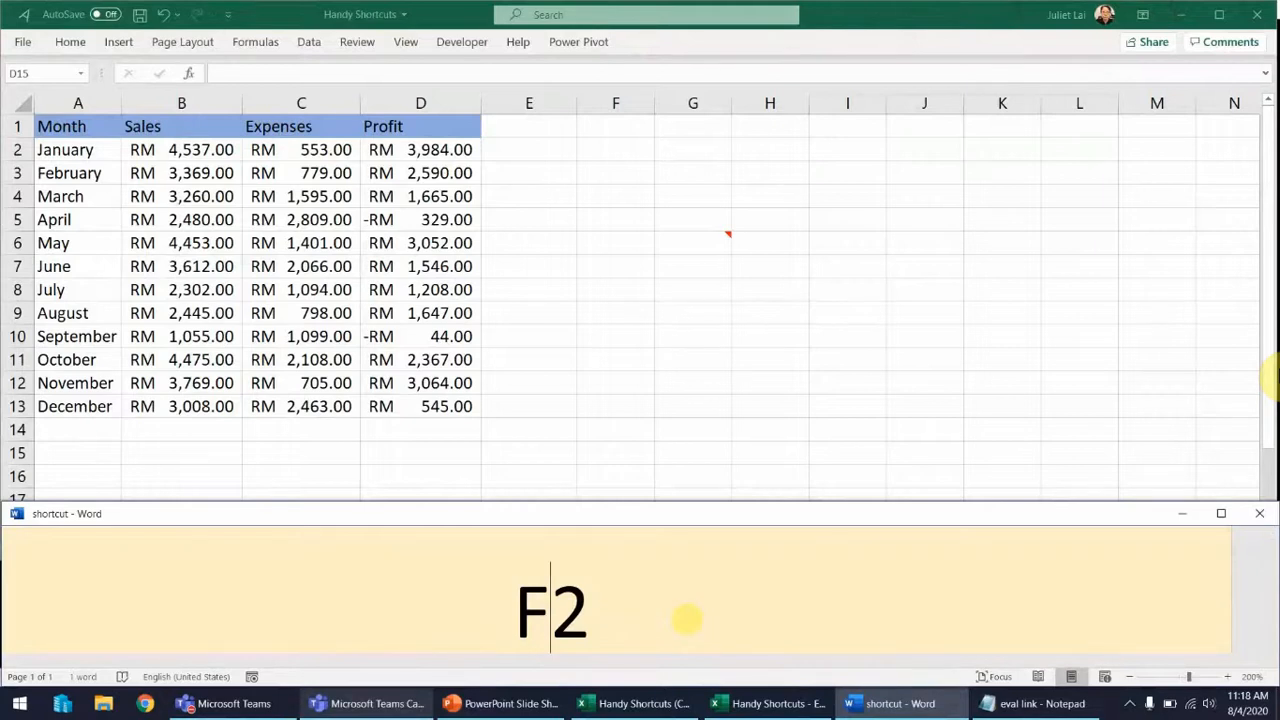
Step: In the Excel workbook, open month cells A8 and A9 for editing and leave their contents unchanged
{"action": "left_click", "coordinate": [575, 371]}
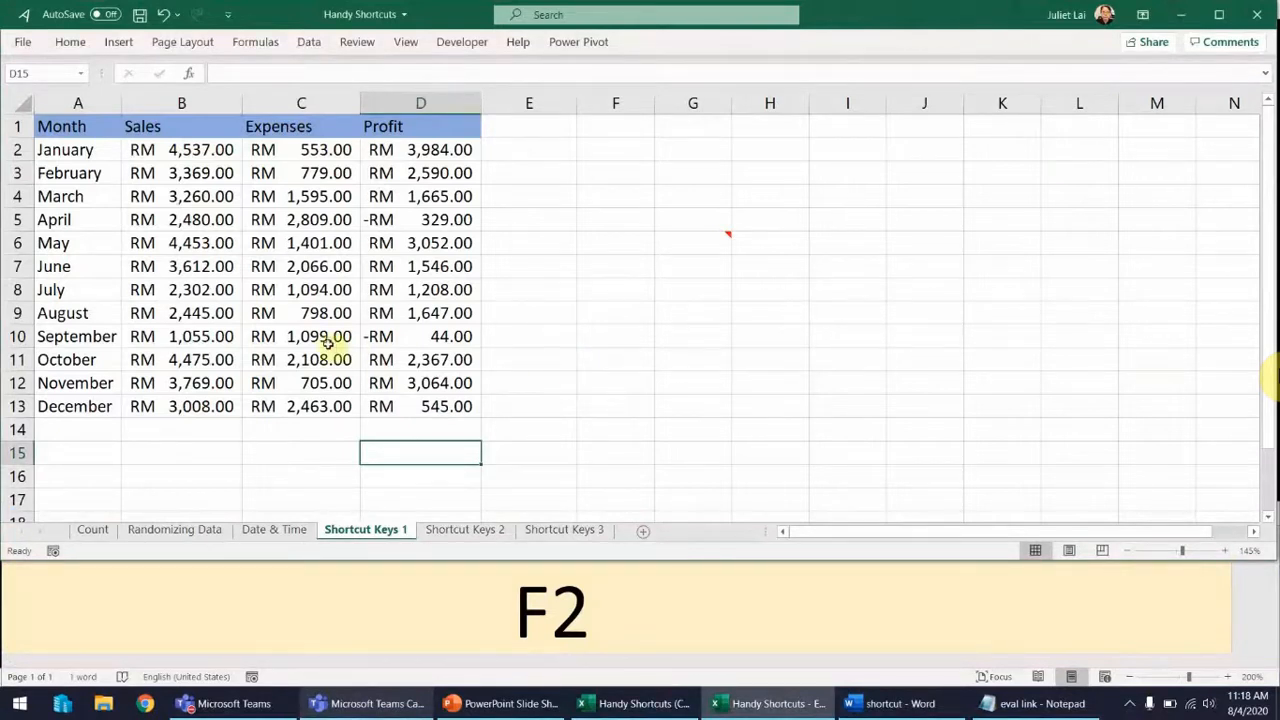
{"action": "left_click", "coordinate": [77, 290]}
{"action": "key", "text": "F2"}
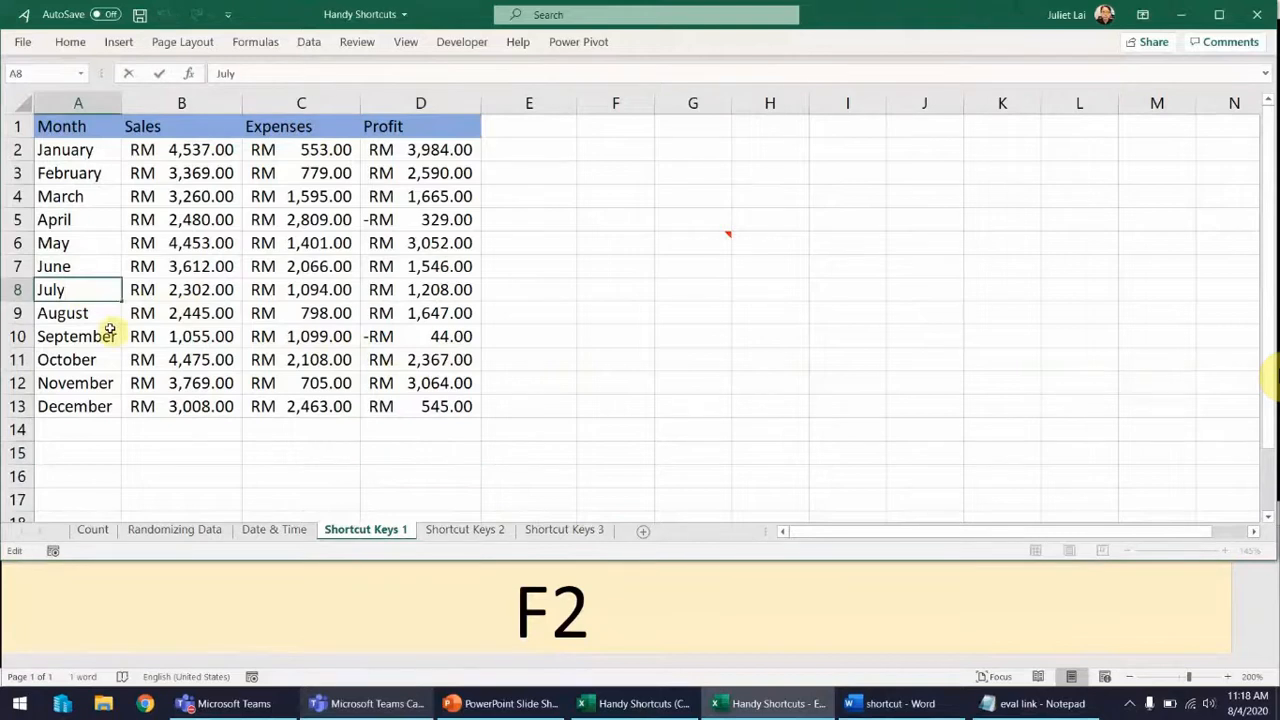
{"action": "left_click", "coordinate": [62, 314]}
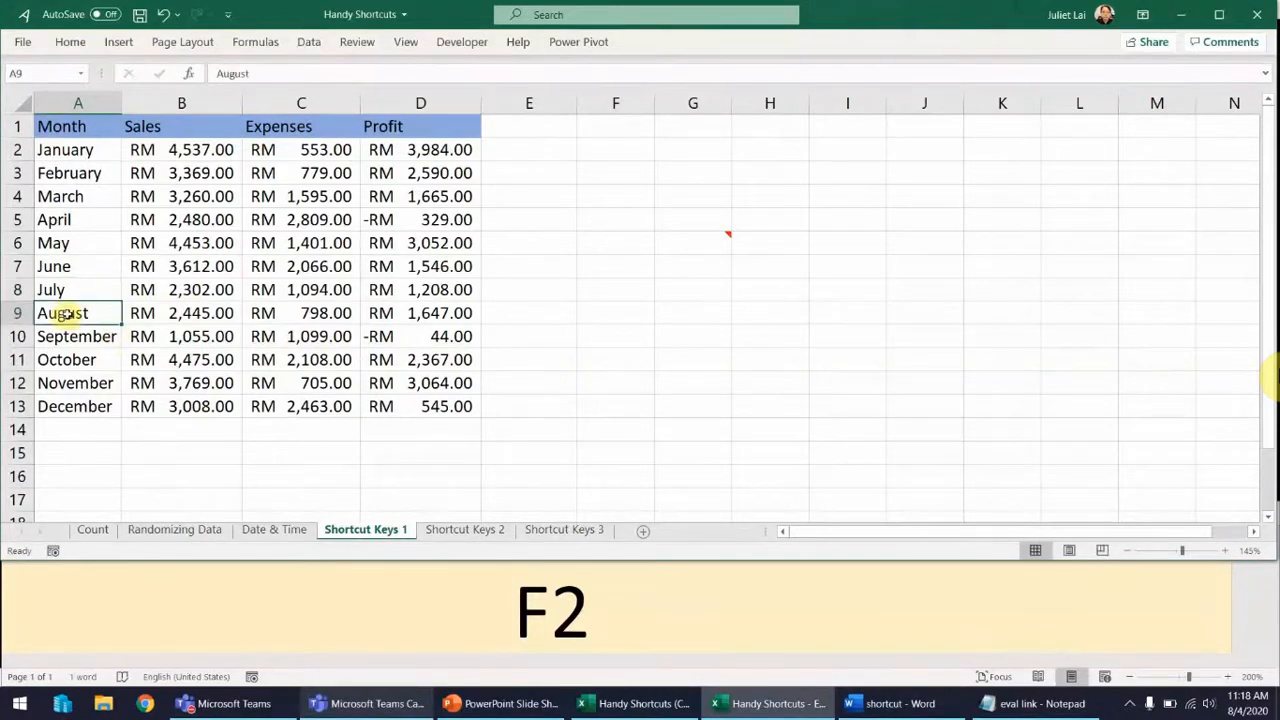
{"action": "left_click", "coordinate": [262, 75]}
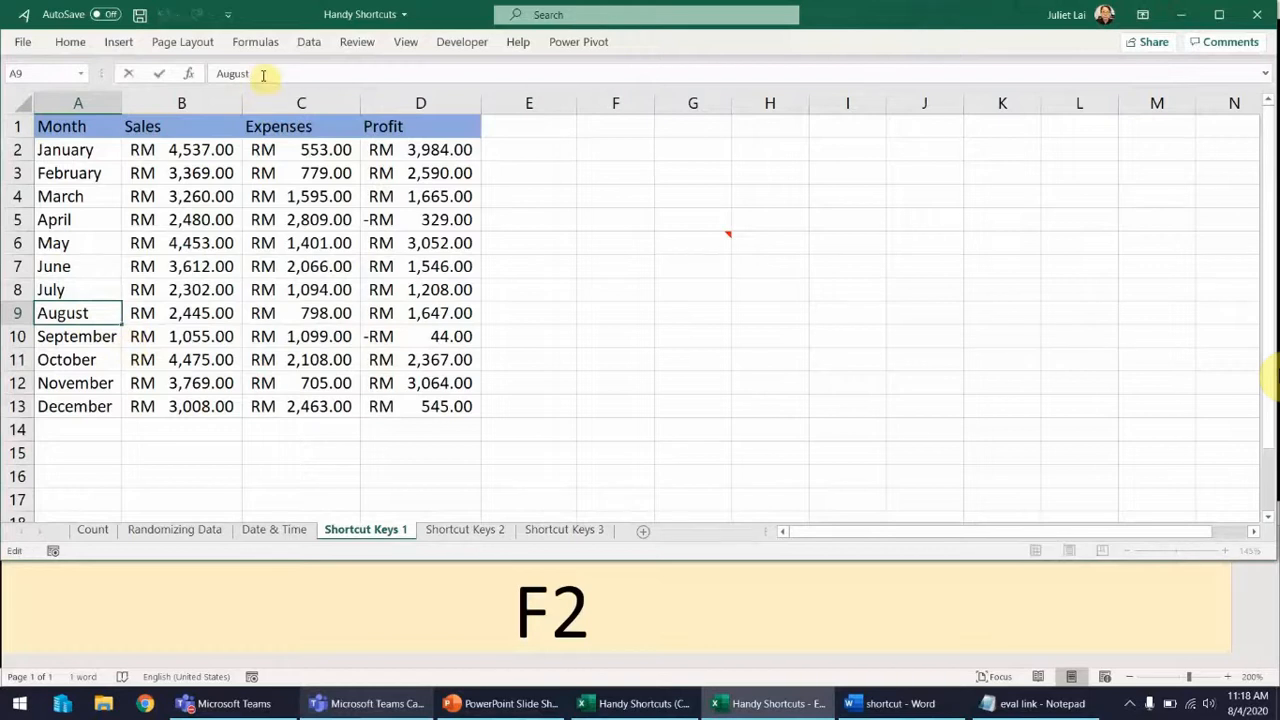
{"action": "key", "text": "Escape"}
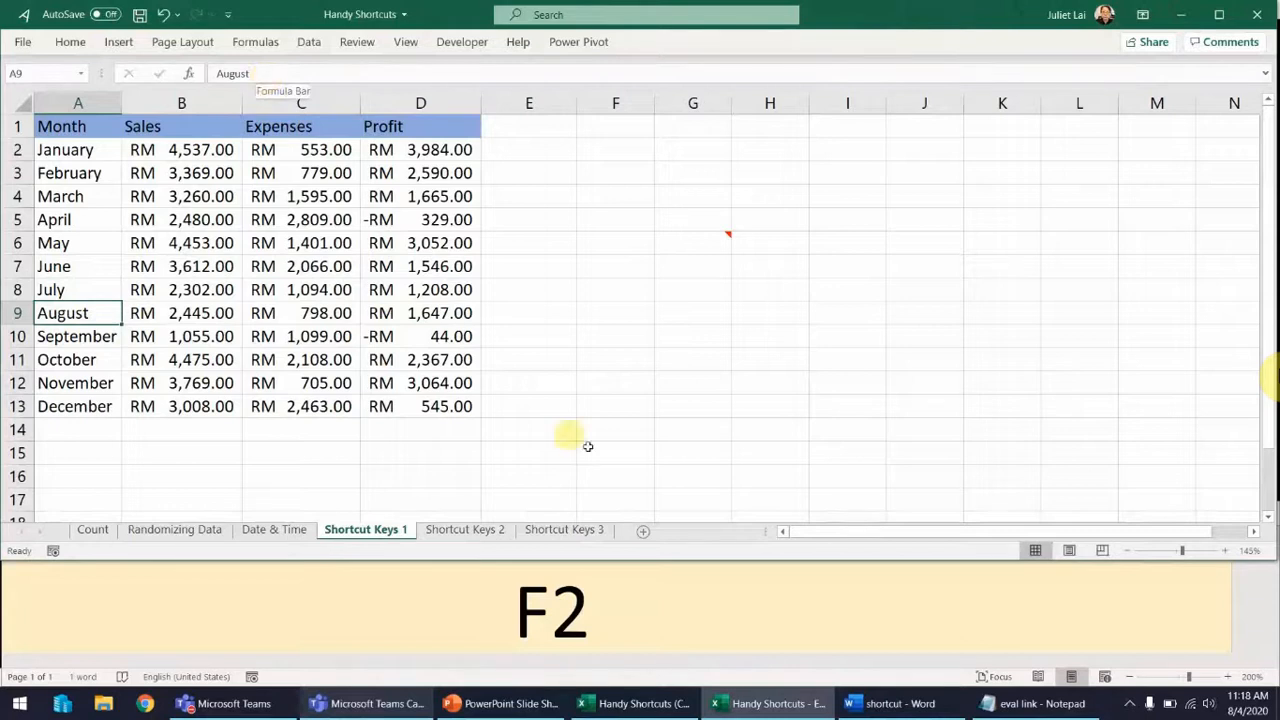
{"action": "key", "text": "F2"}
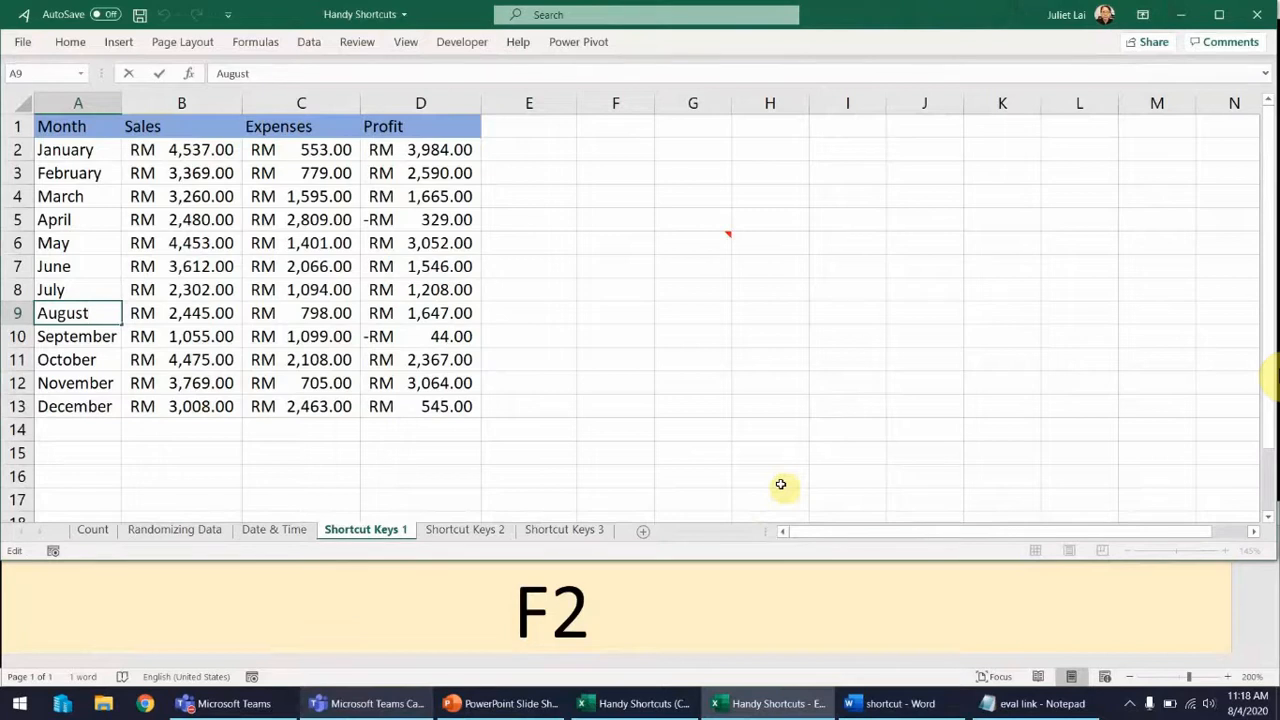
{"action": "key", "text": "Escape"}
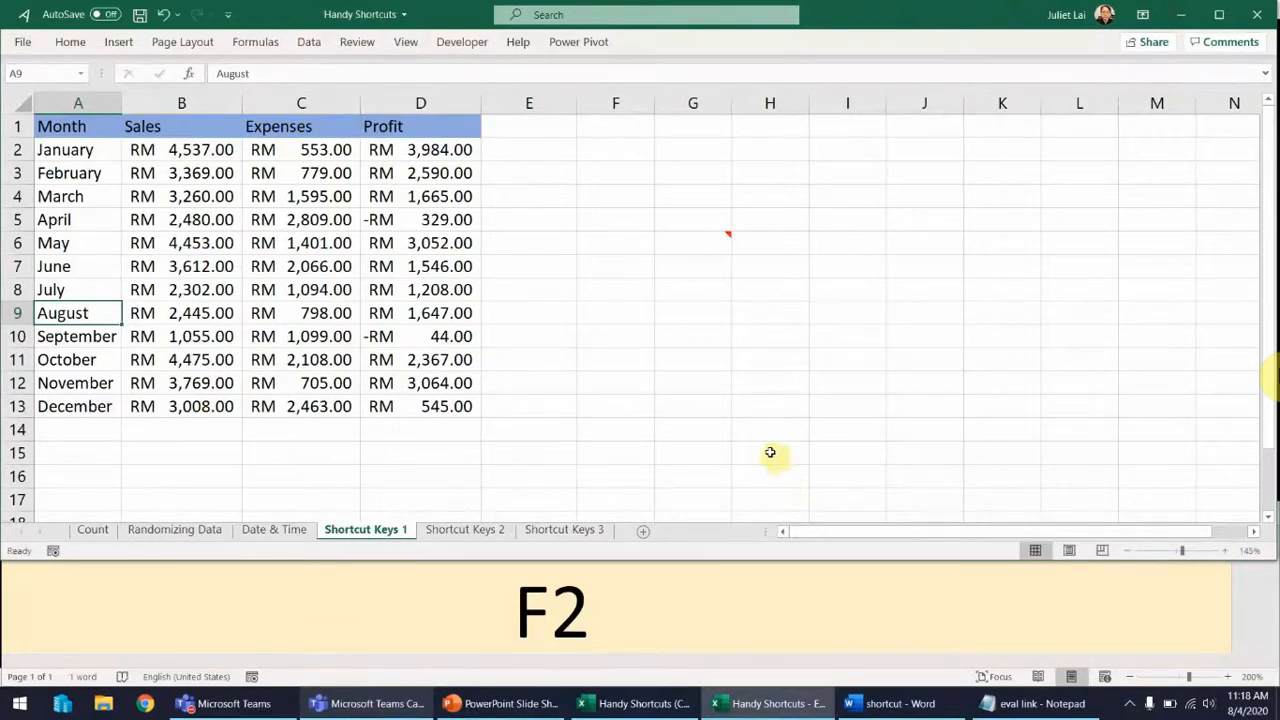
Step: Open the June profit formula in D7 to inspect its cell references, and close it without changes
{"action": "left_click", "coordinate": [474, 267]}
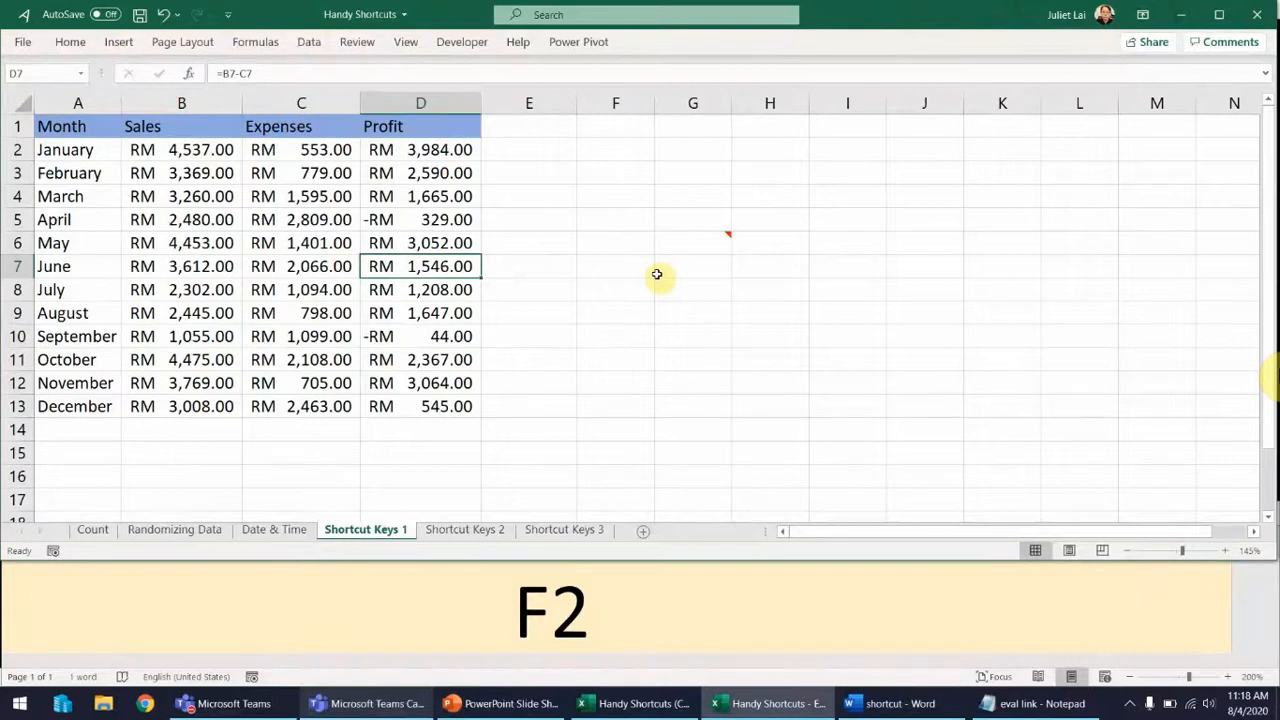
{"action": "key", "text": "F2"}
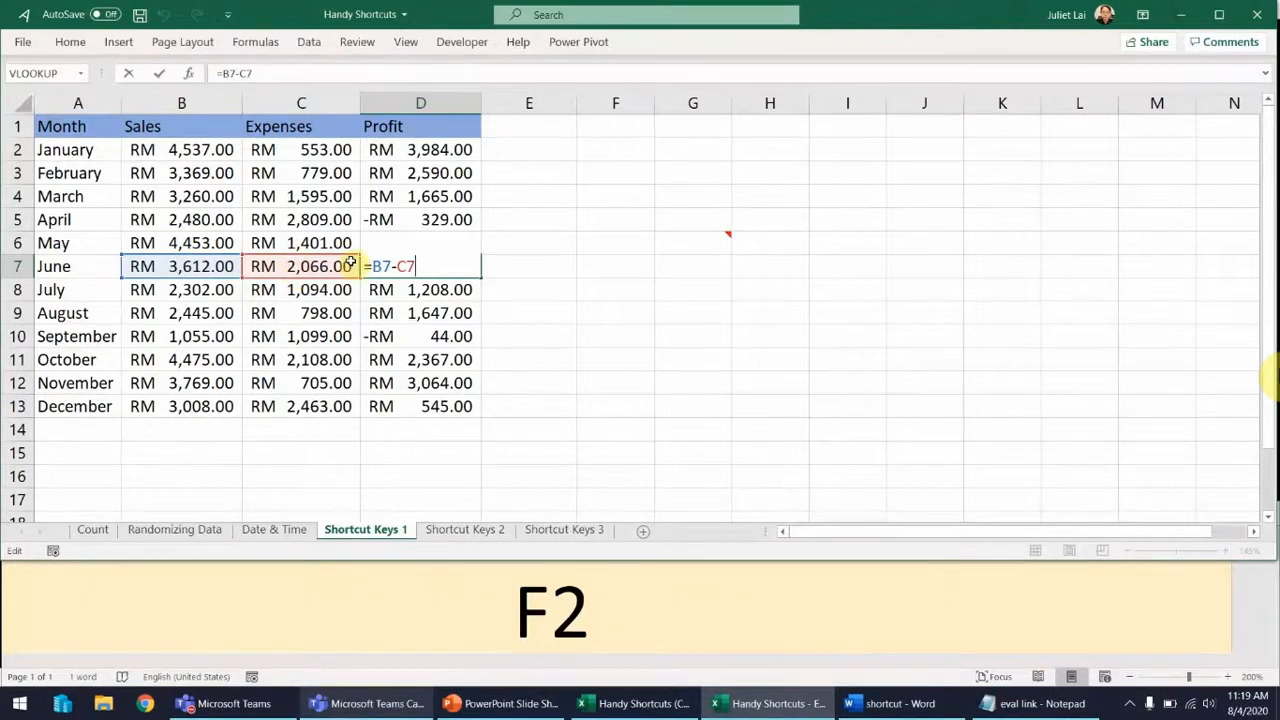
{"action": "key", "text": "ctrl+Return"}
Step: Switch to the Word shortcut document and change its caption to F4
{"action": "left_click", "coordinate": [600, 614]}
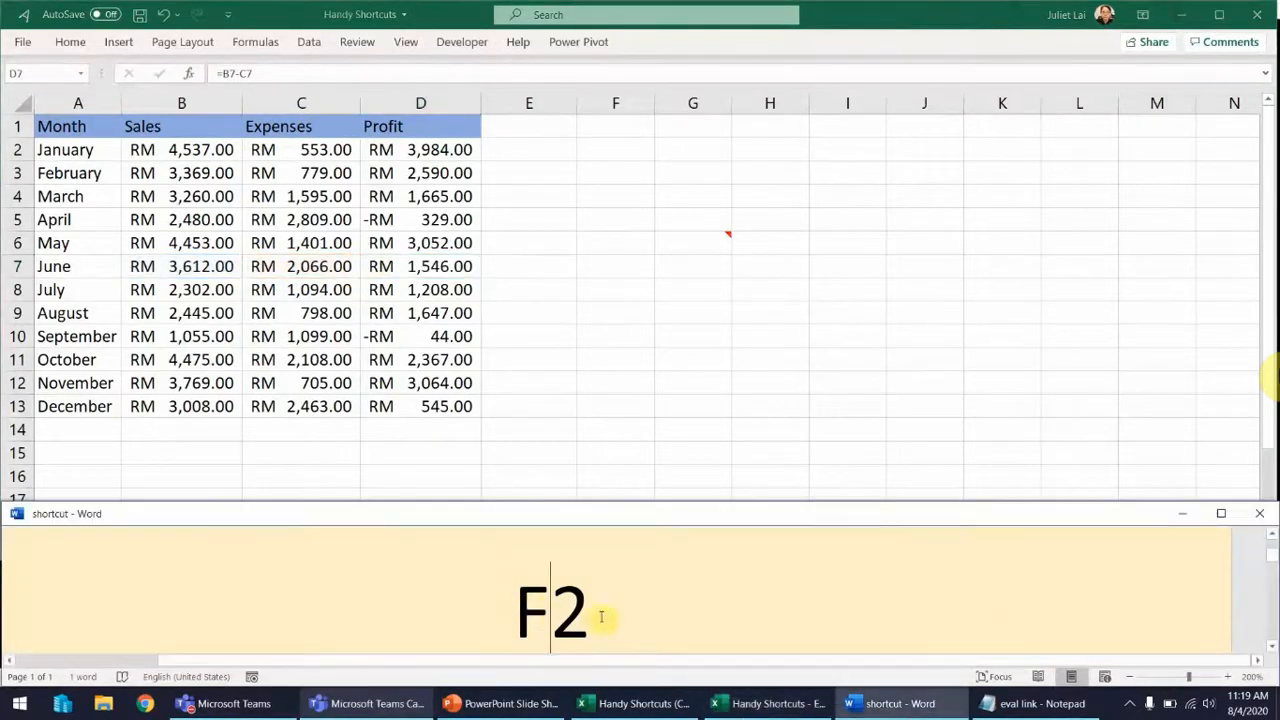
{"action": "key", "text": "BackSpace"}
{"action": "type", "text": "4"}
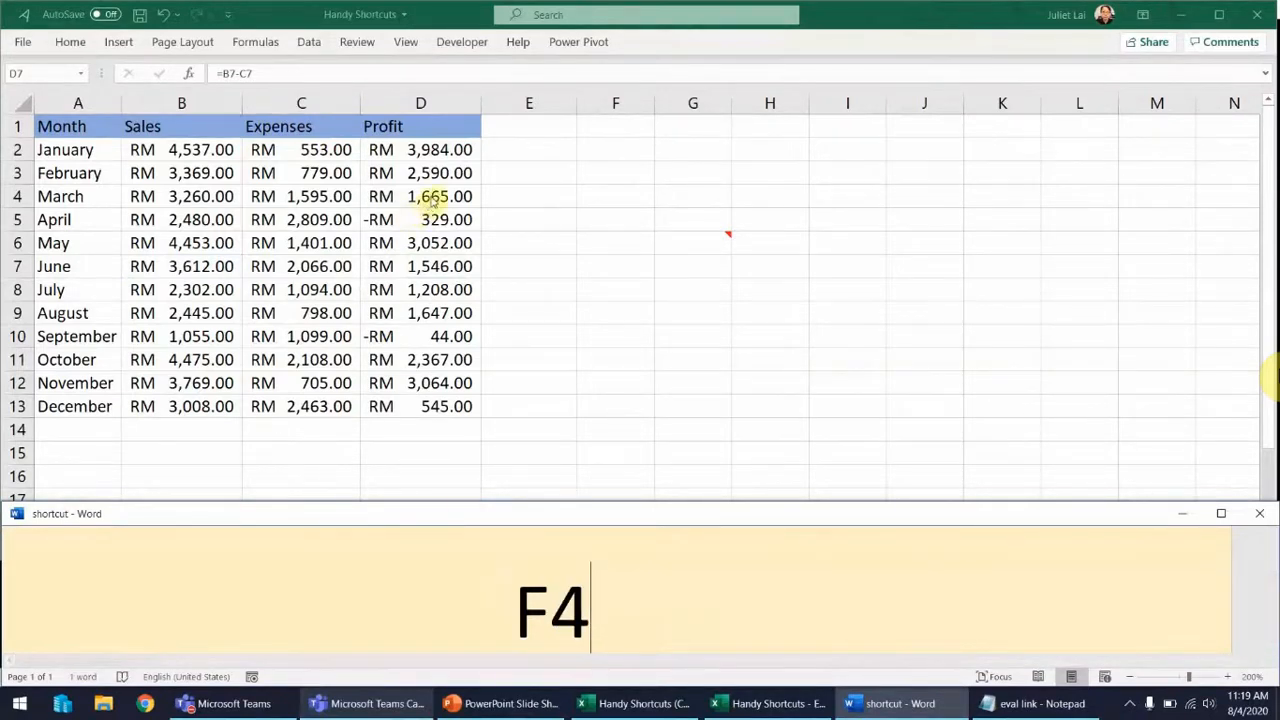
Step: In Excel cell D7's formula, cycle the C7 reference repeatedly through its absolute, mixed and relative forms, and cancel the edit
{"action": "double_click", "coordinate": [465, 266]}
{"action": "key", "text": "ctrl+Return"}
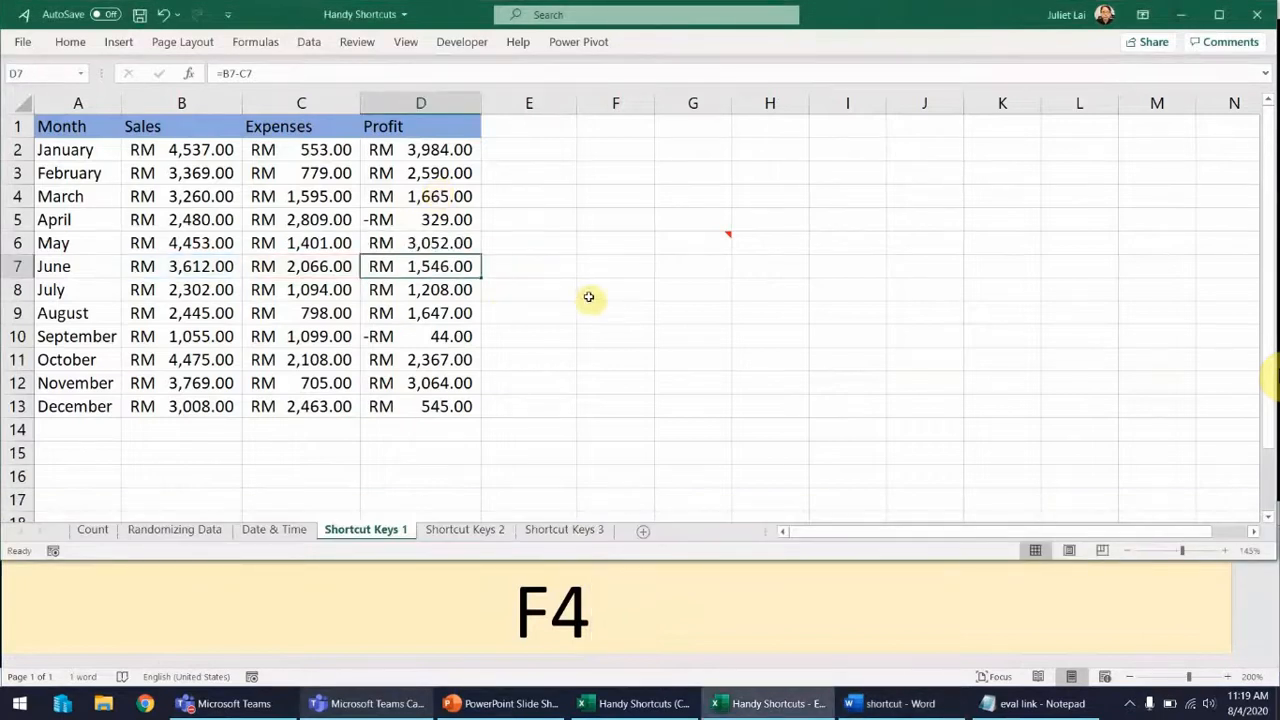
{"action": "scroll", "coordinate": [604, 303], "scroll_direction": "up", "scroll_amount": 2, "text": "ctrl"}
{"action": "scroll", "coordinate": [604, 303], "scroll_direction": "up", "scroll_amount": 3, "text": "ctrl"}
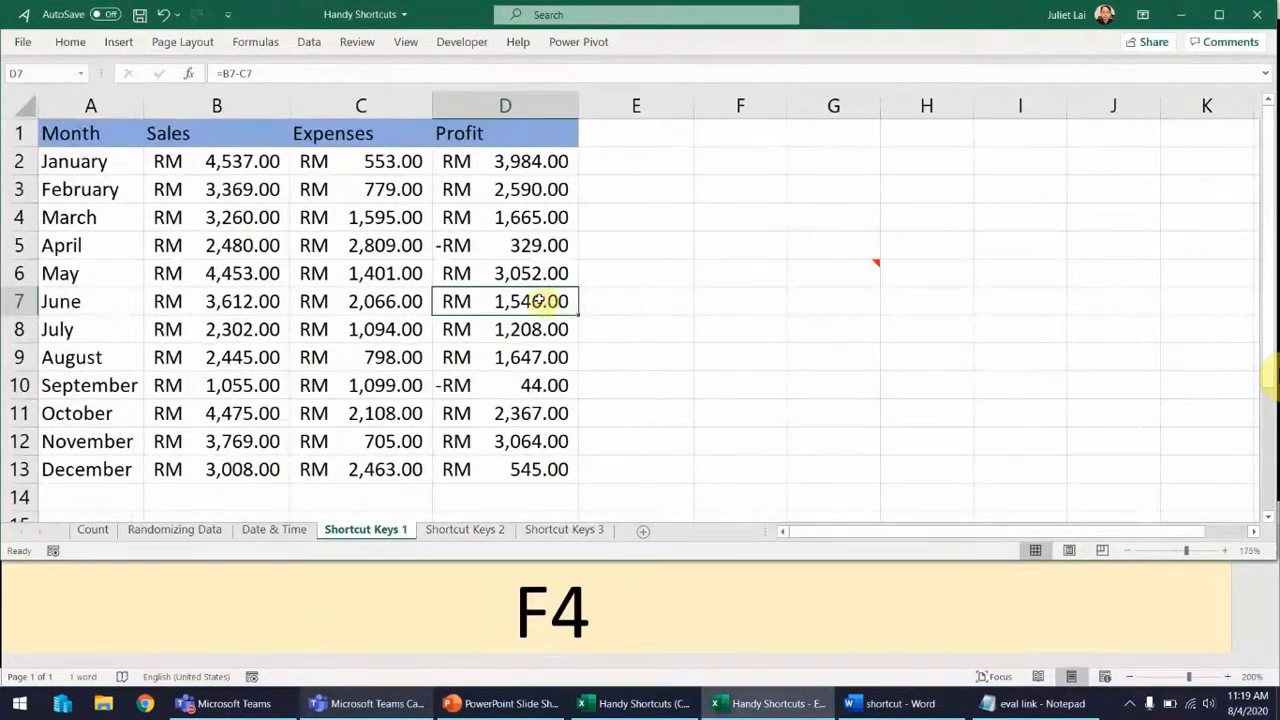
{"action": "double_click", "coordinate": [543, 300]}
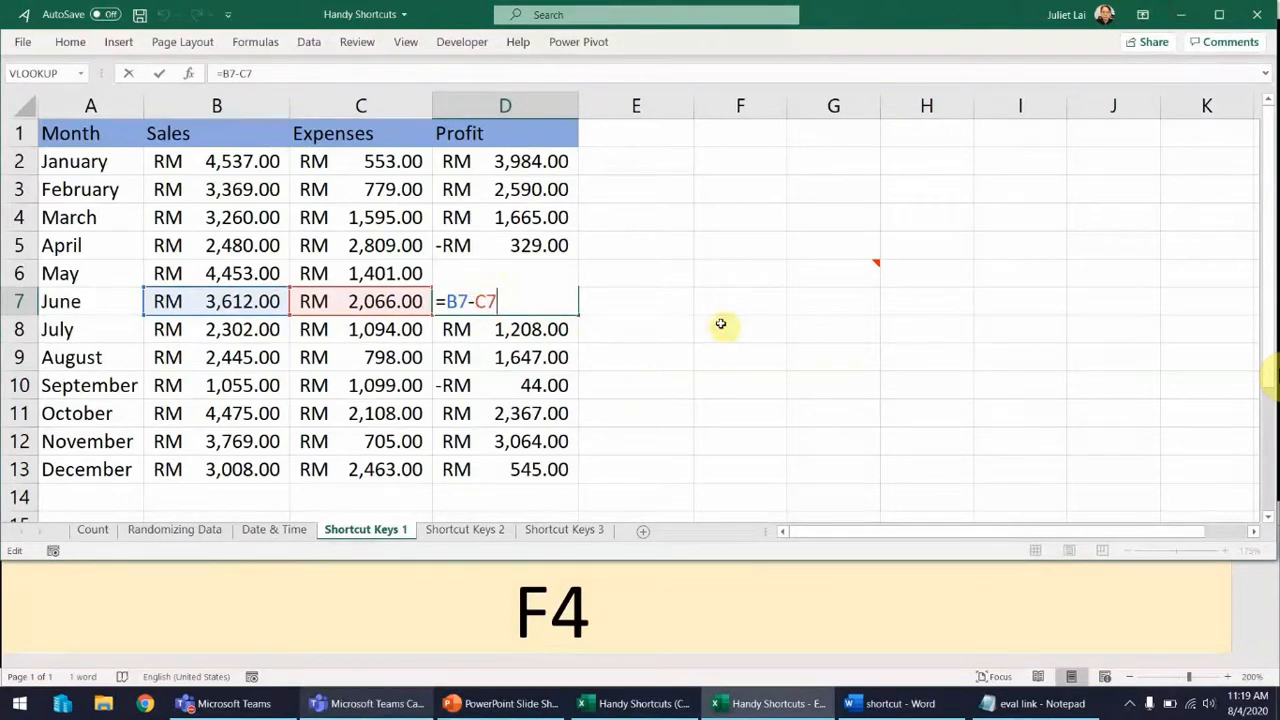
{"action": "key", "text": "F4"}
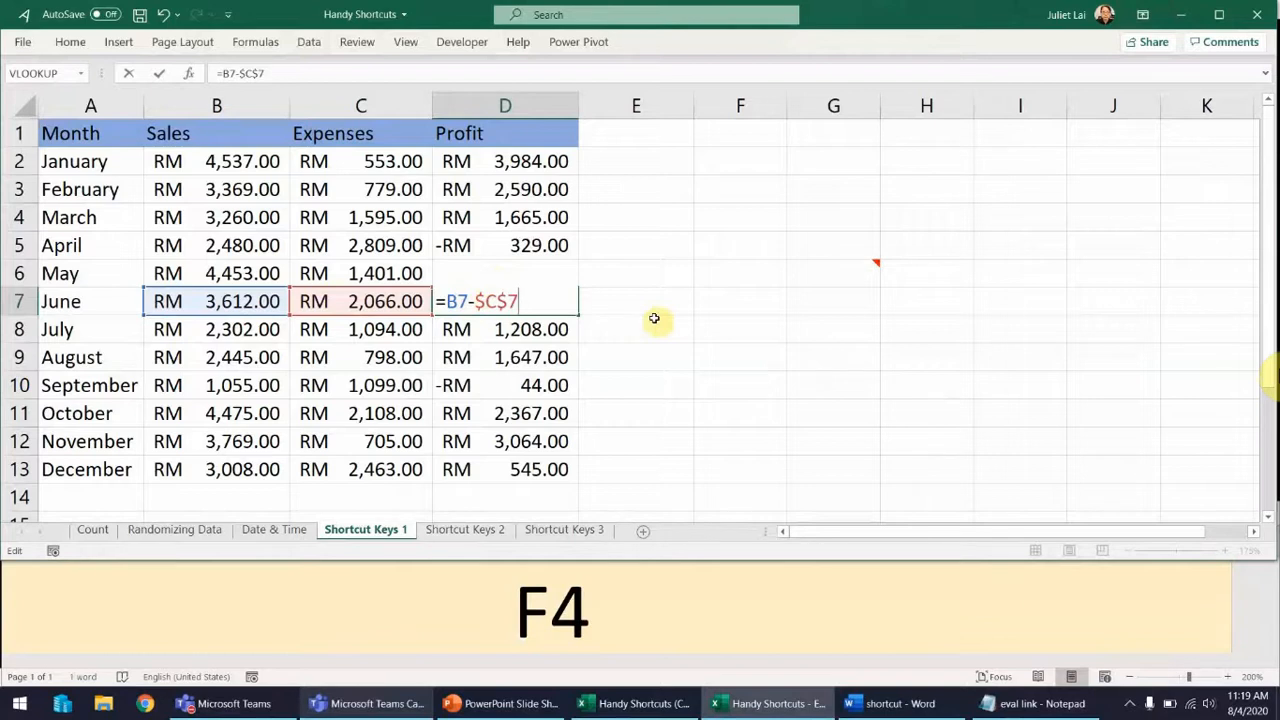
{"action": "key", "text": "F4"}
{"action": "key", "text": "F4"}
{"action": "key", "text": "F4"}
{"action": "key", "text": "F4"}
{"action": "key", "text": "F4"}
{"action": "key", "text": "F4"}
{"action": "key", "text": "F4"}
{"action": "key", "text": "F4"}
{"action": "key", "text": "F4"}
{"action": "key", "text": "F4"}
{"action": "key", "text": "F4"}
{"action": "key", "text": "F4"}
{"action": "key", "text": "Escape"}
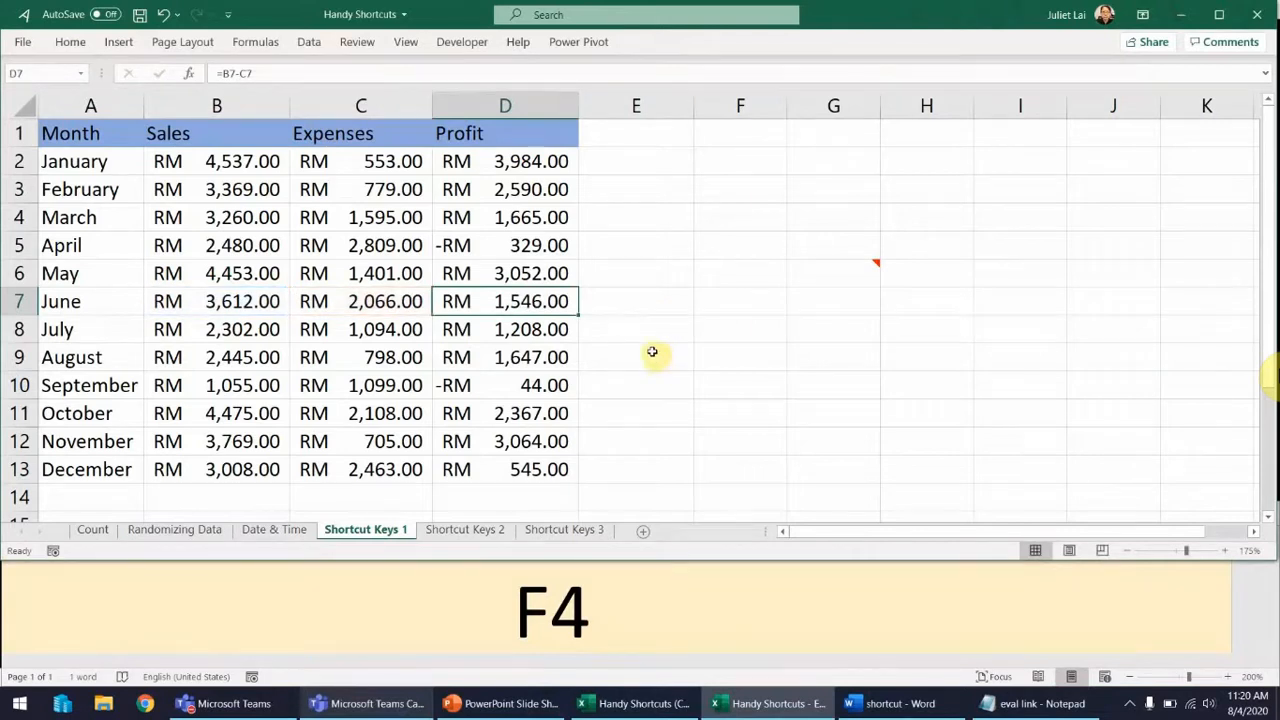
Step: Switch to the Word shortcut document and change its caption to SHIFT F11
{"action": "left_click", "coordinate": [592, 640]}
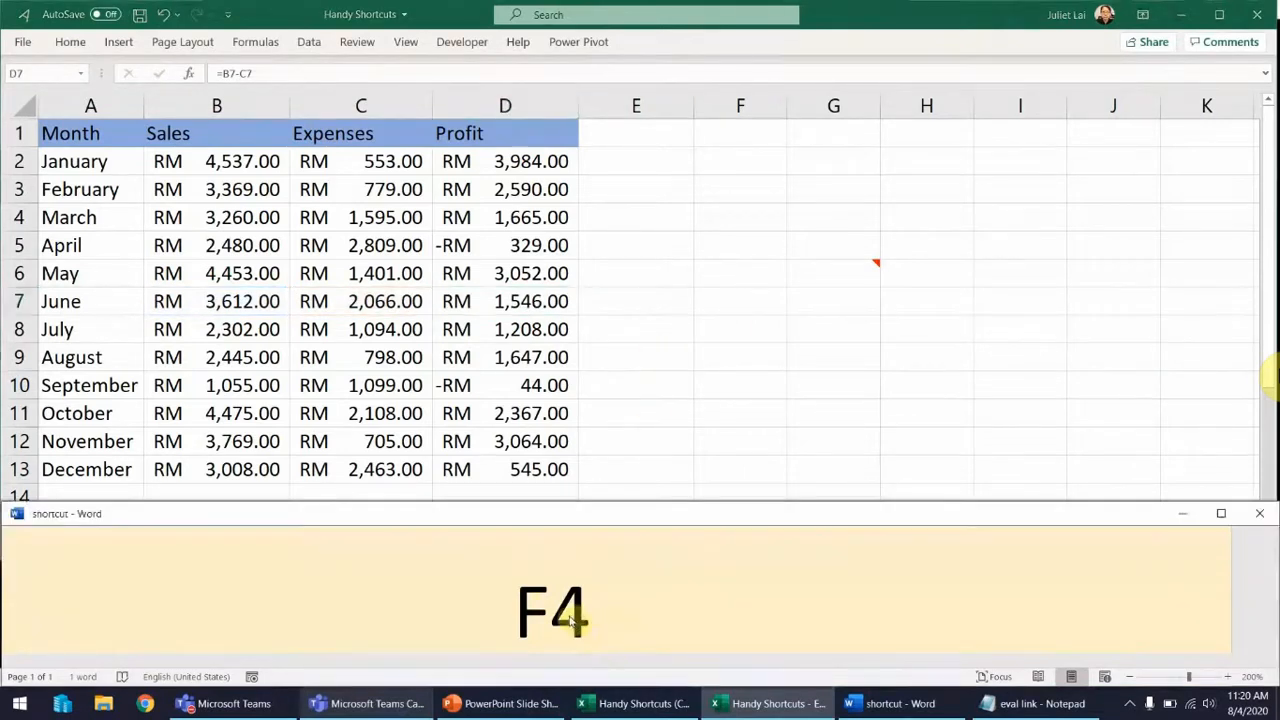
{"action": "left_click_drag", "start_coordinate": [515, 605], "coordinate": [634, 600]}
{"action": "type", "text": "SHIF"}
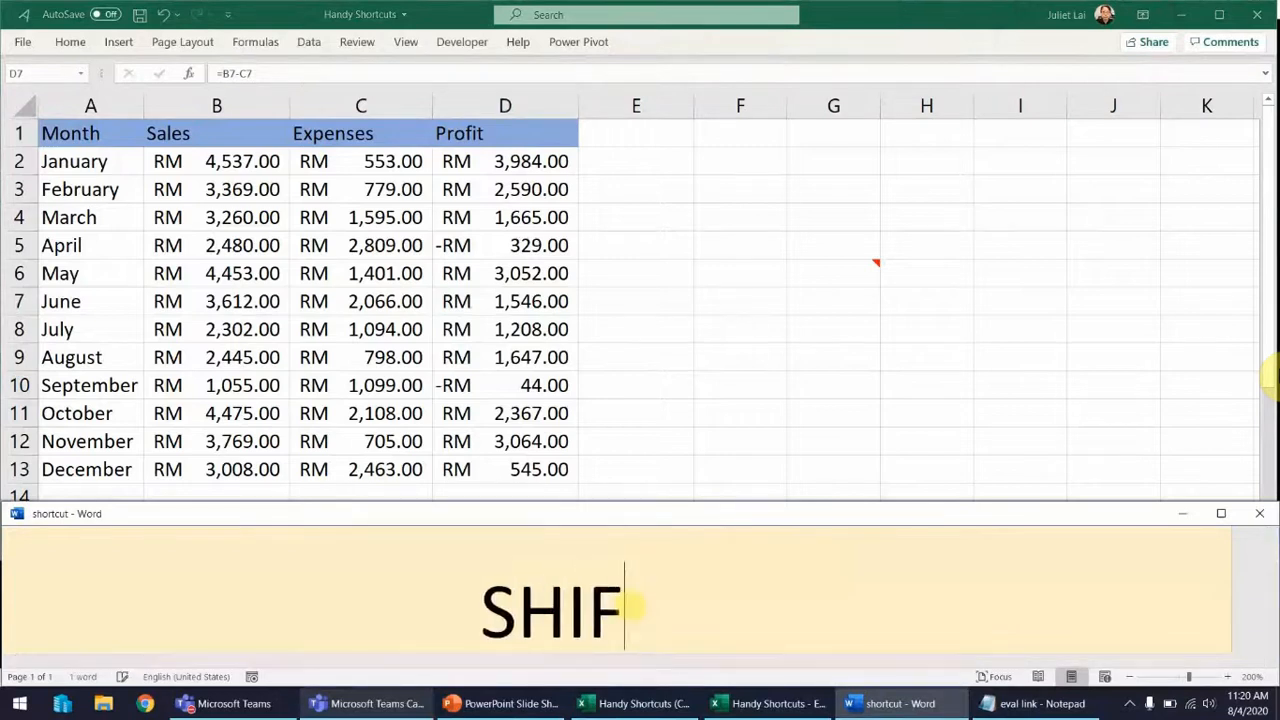
{"action": "type", "text": "T F11"}
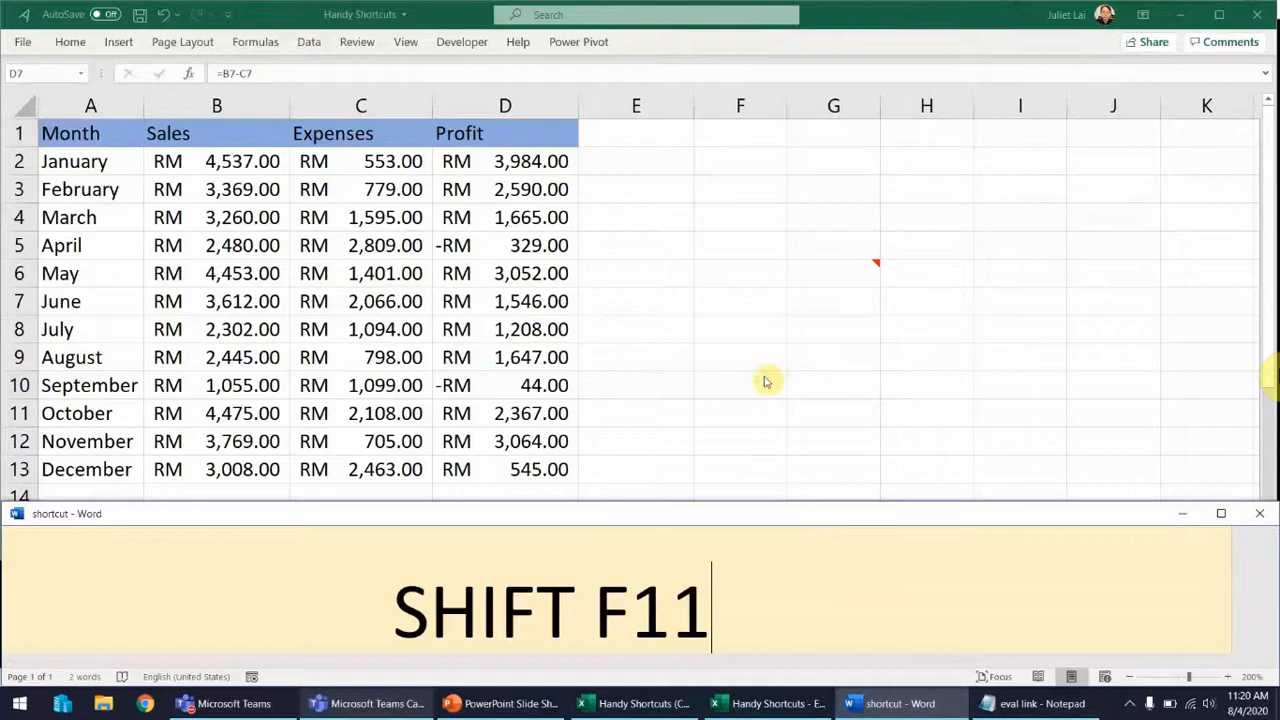
Step: In the Excel workbook, insert two new blank worksheets one after the other, starting in front of Shortcut Keys 1
{"action": "key", "text": "alt+Tab"}
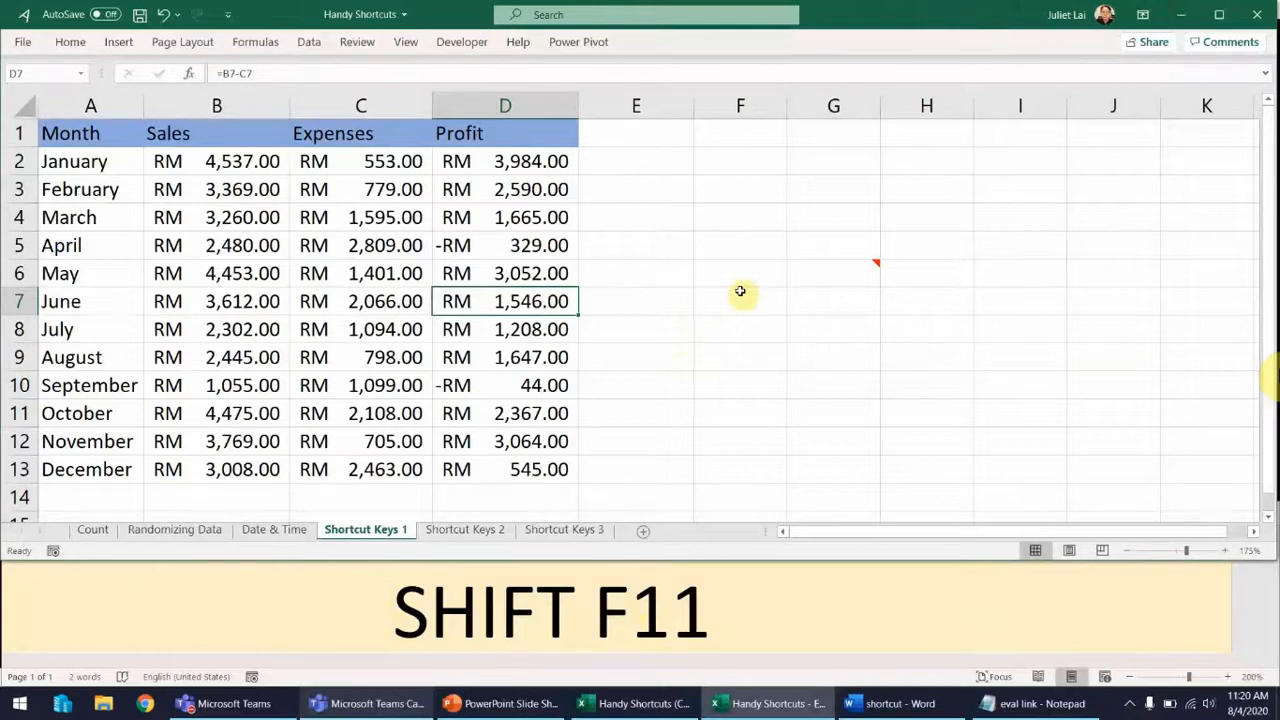
{"action": "key", "text": "shift+F11"}
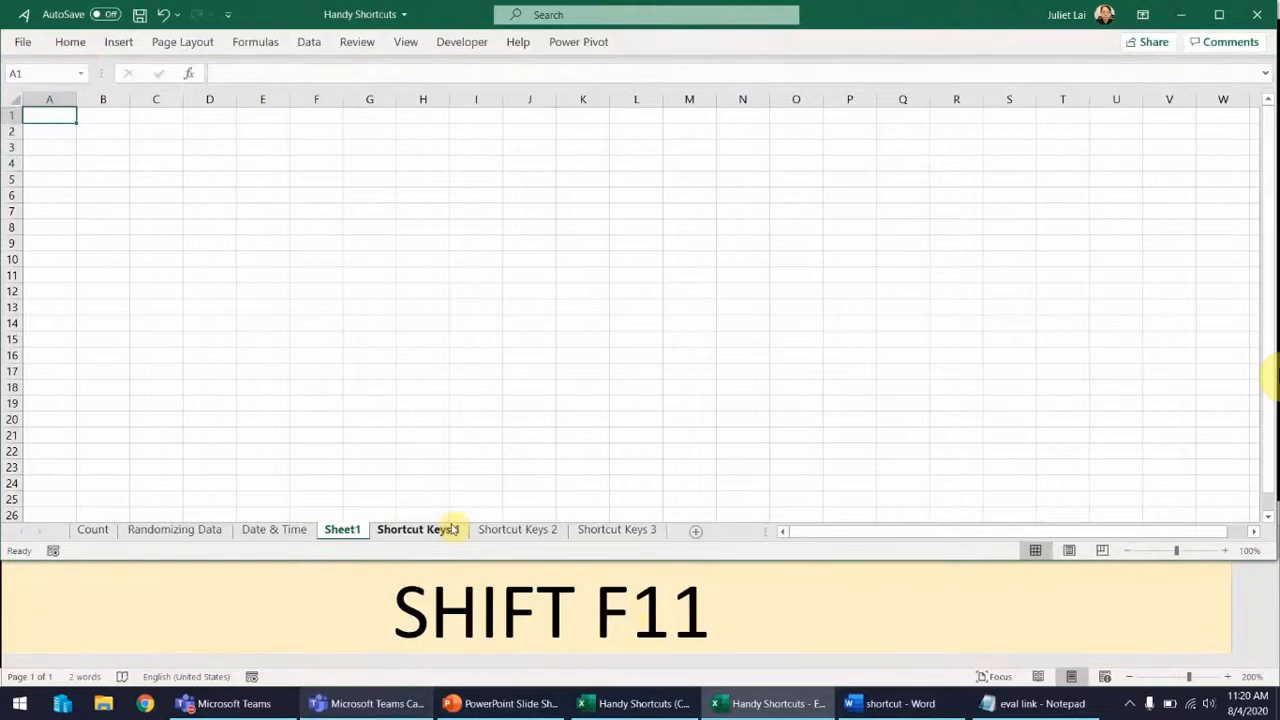
{"action": "key", "text": "shift+F11"}
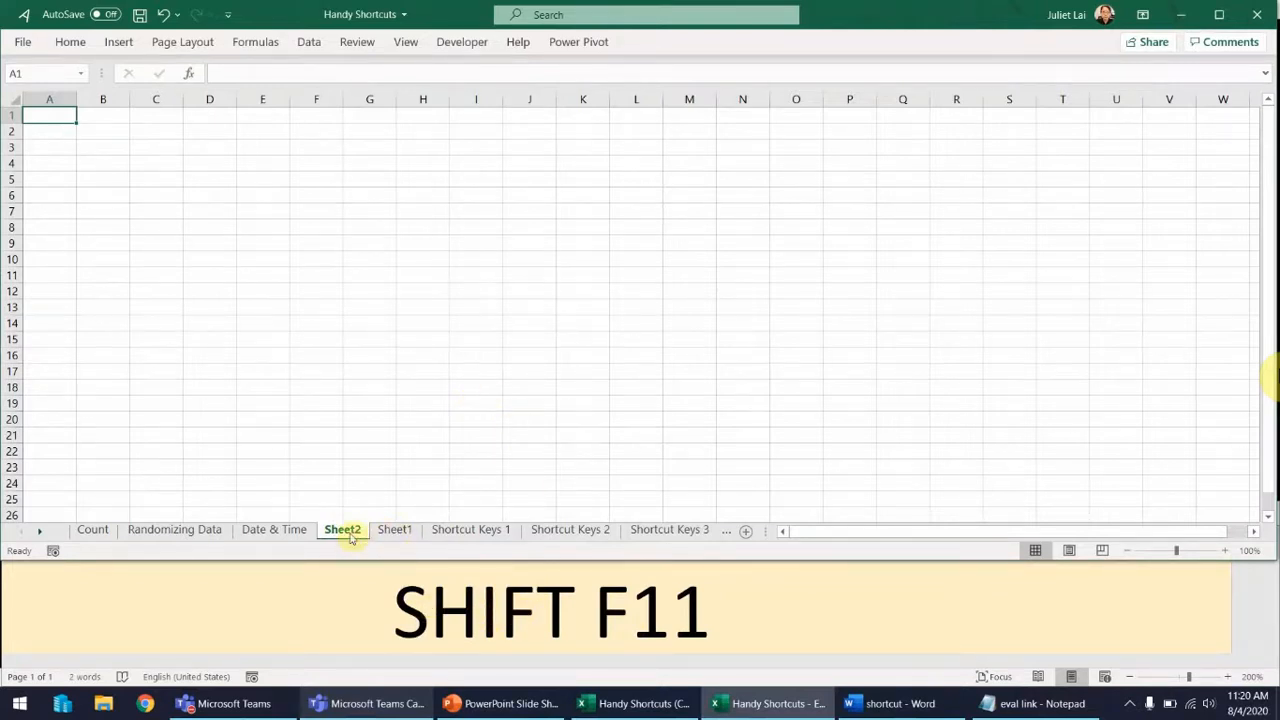
Step: In the Word shortcut document, replace the caption with CTRL PAGE UP/DOWN
{"action": "left_click", "coordinate": [402, 601]}
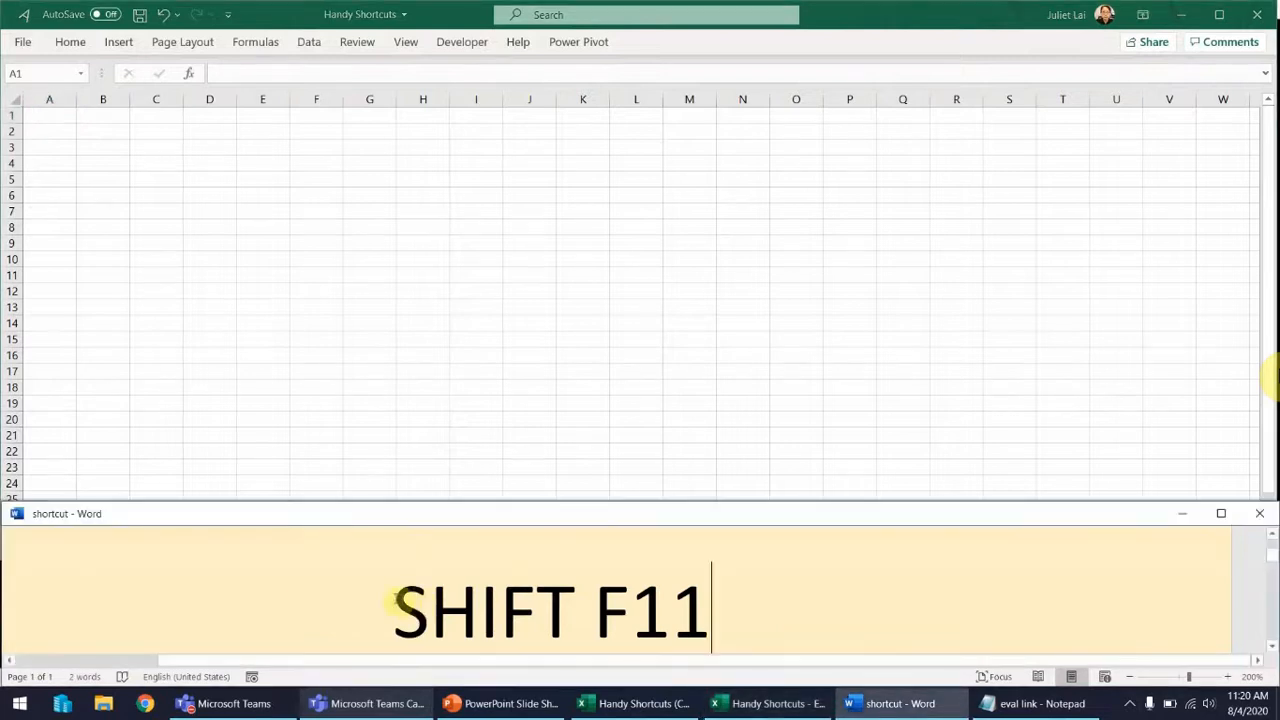
{"action": "left_click_drag", "start_coordinate": [402, 601], "coordinate": [704, 598]}
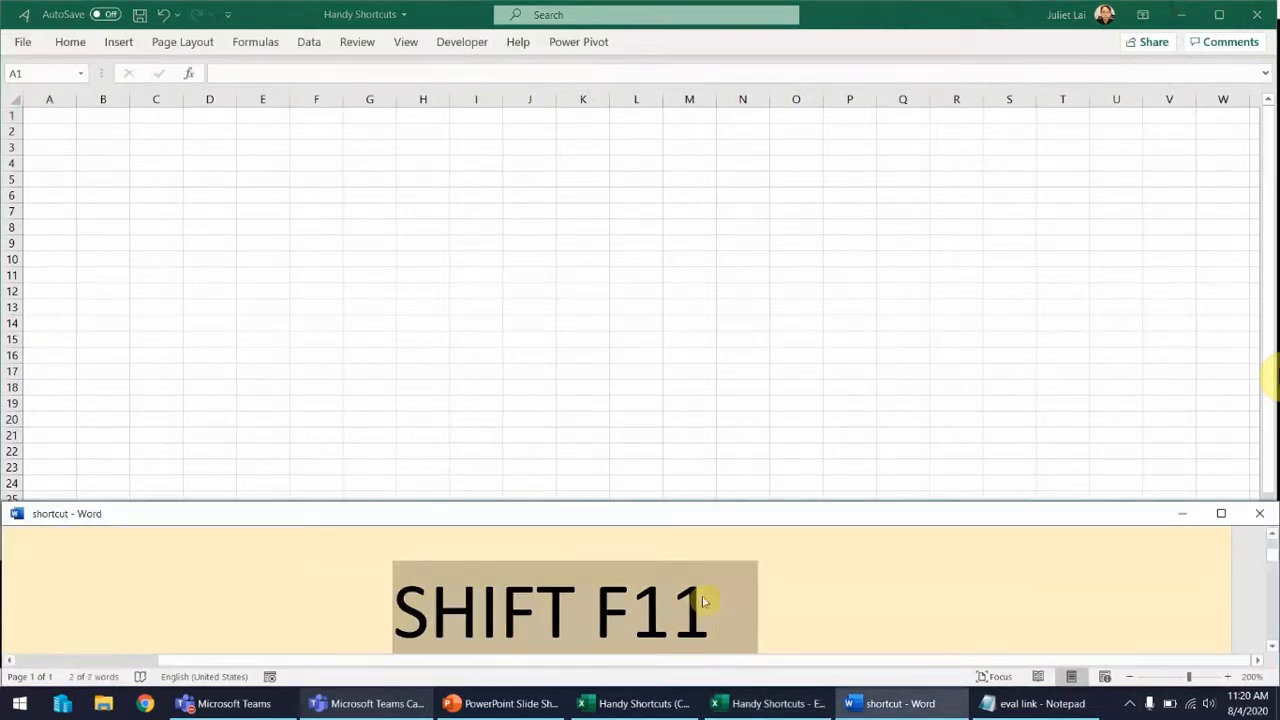
{"action": "type", "text": "CTRL PAGE UP/PA"}
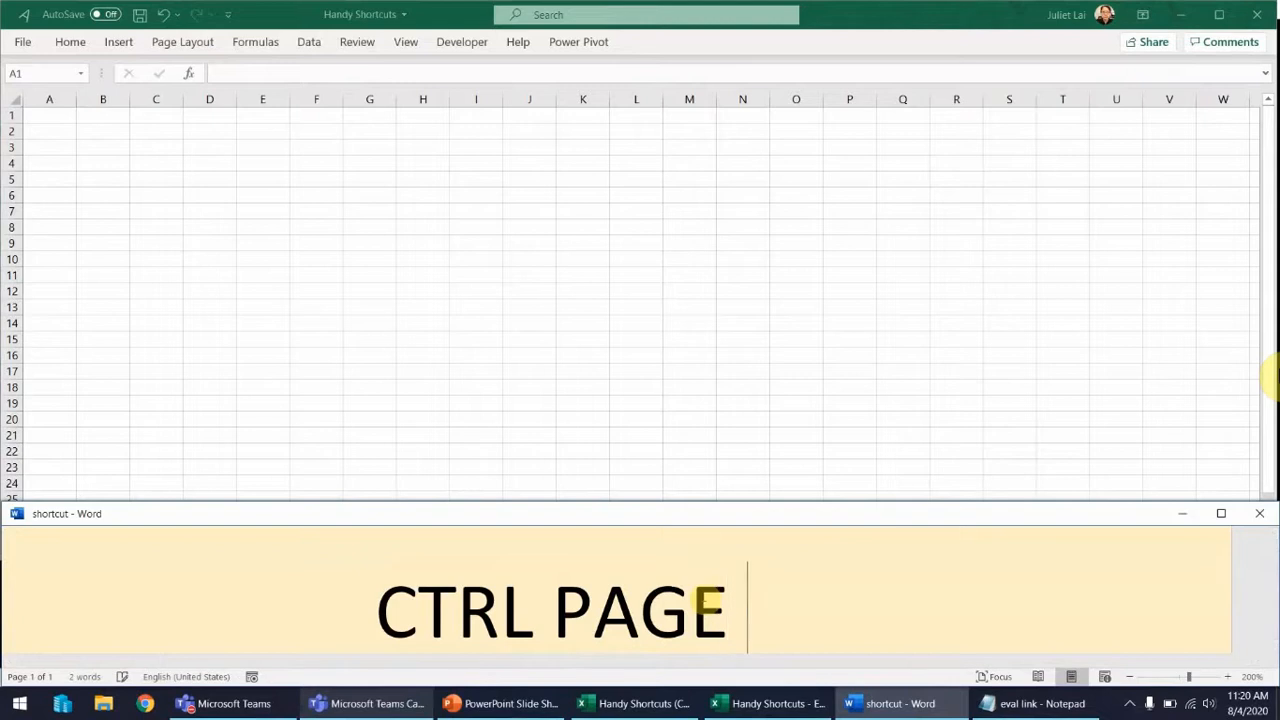
{"action": "key", "text": "BackSpace"}
{"action": "key", "text": "BackSpace"}
{"action": "type", "text": "DOWN"}
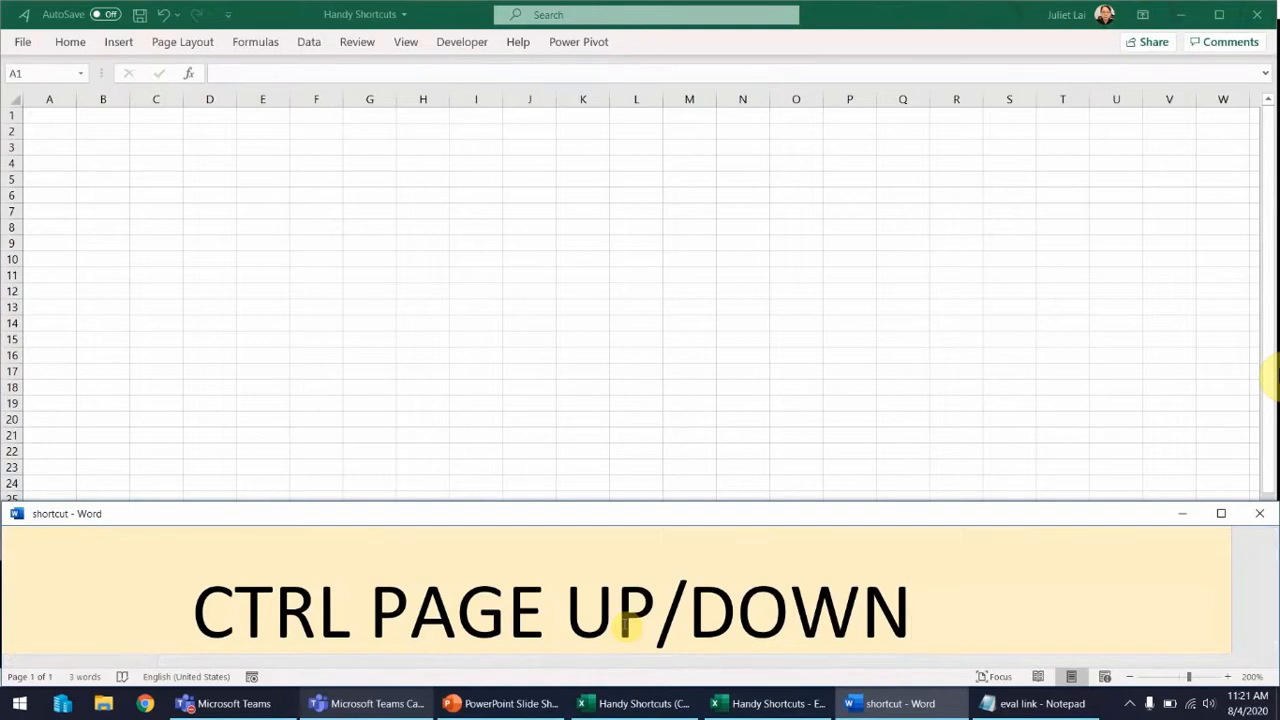
Step: In the Excel workbook, open Shortcut Keys 1 and step back sheet by sheet to the Count sheet
{"action": "left_click", "coordinate": [725, 370]}
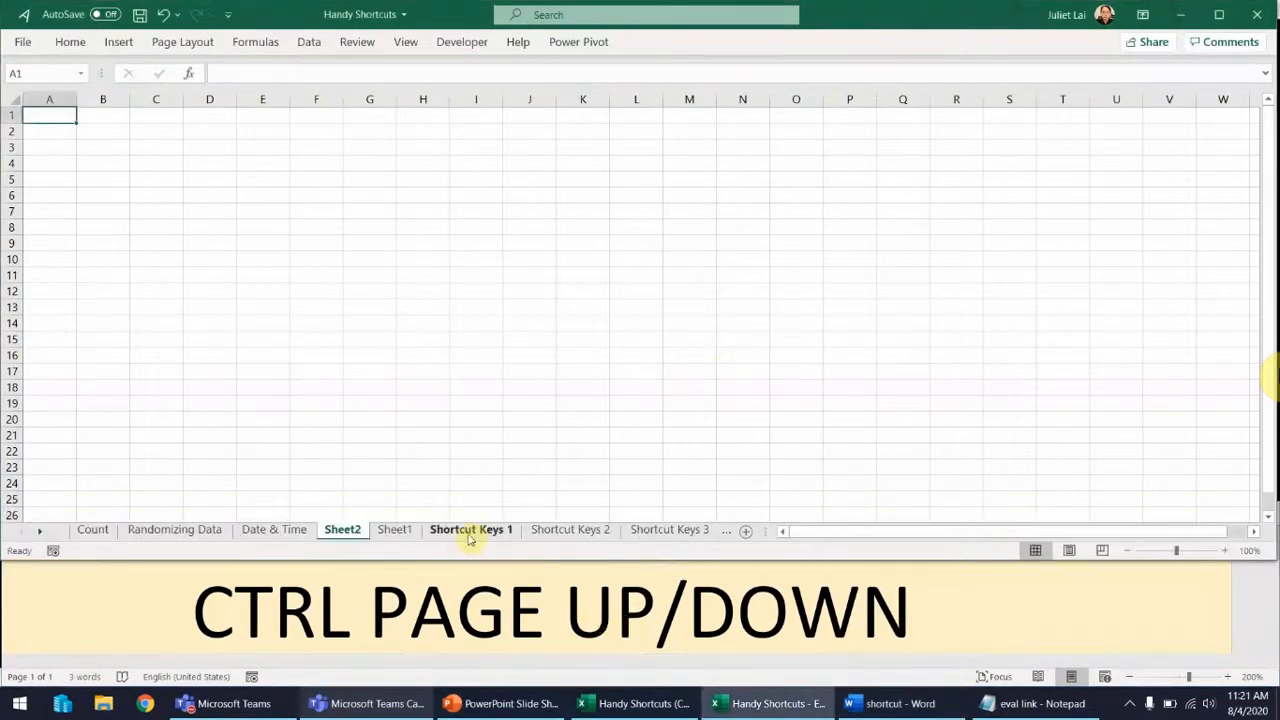
{"action": "left_click", "coordinate": [470, 530]}
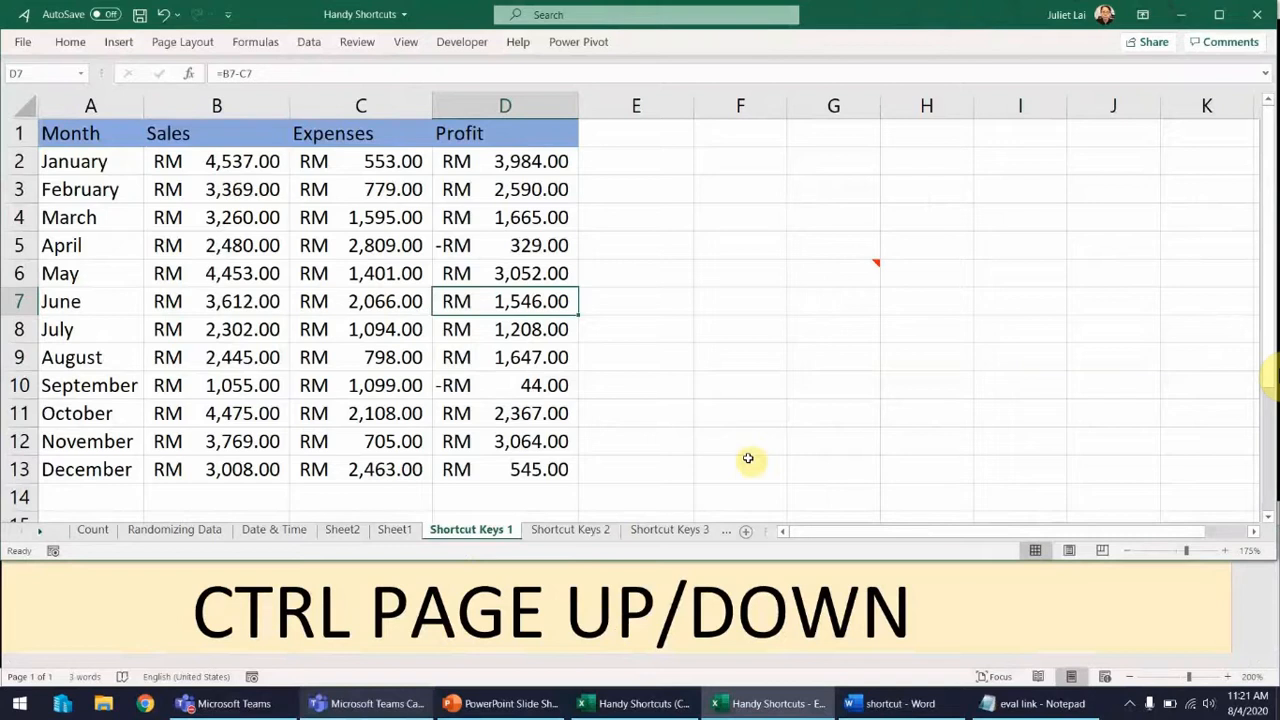
{"action": "key", "text": "ctrl+Page_Up"}
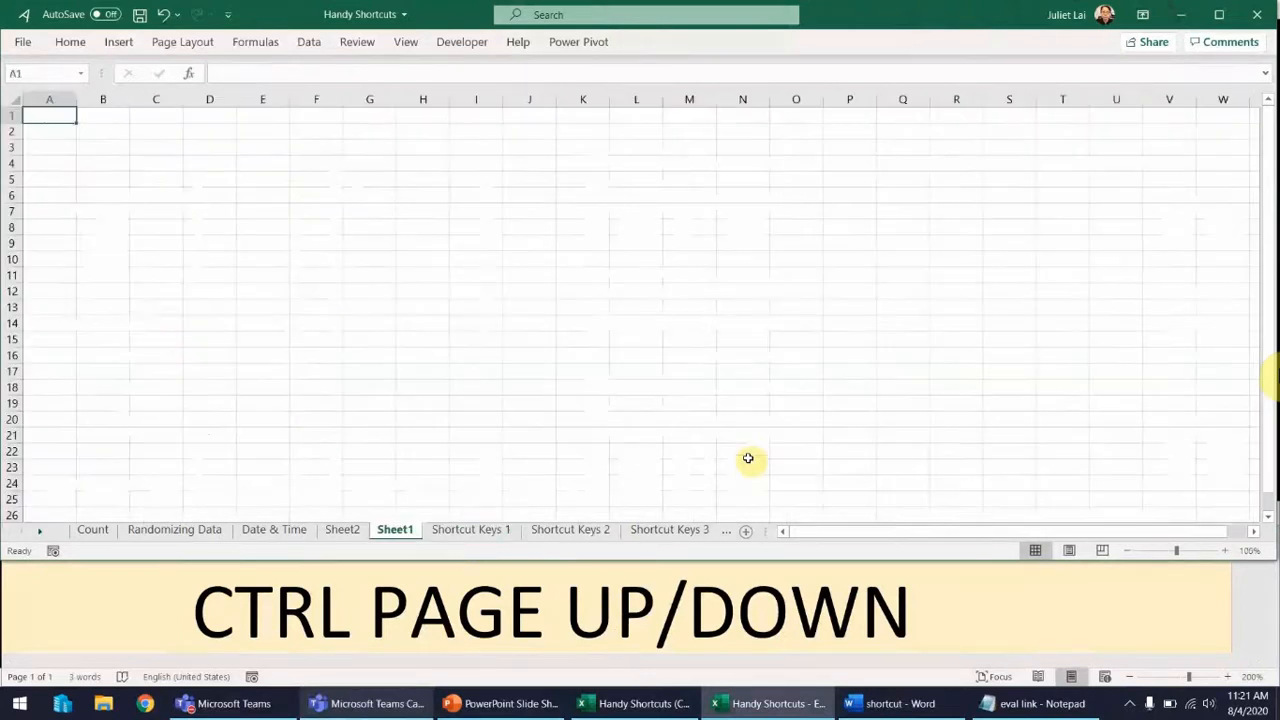
{"action": "key", "text": "ctrl+Page_Up"}
{"action": "key", "text": "ctrl+Page_Up"}
{"action": "key", "text": "ctrl+Page_Up"}
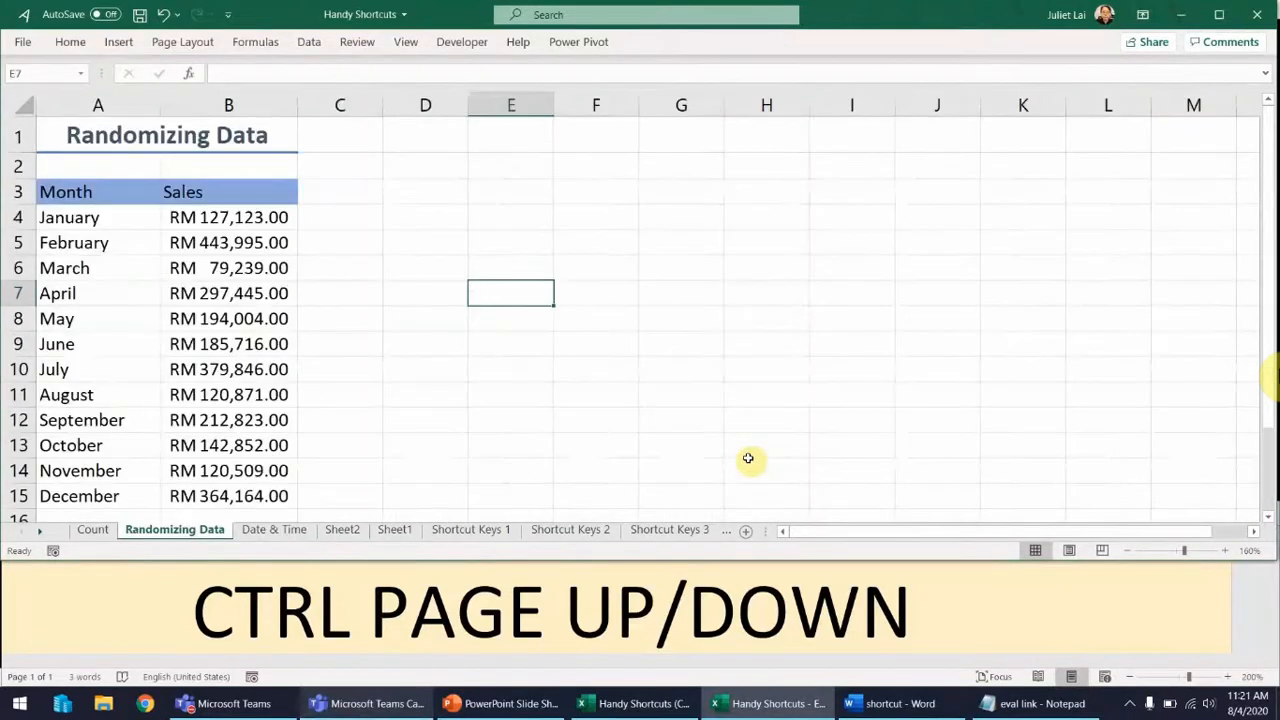
{"action": "key", "text": "ctrl+Page_Up"}
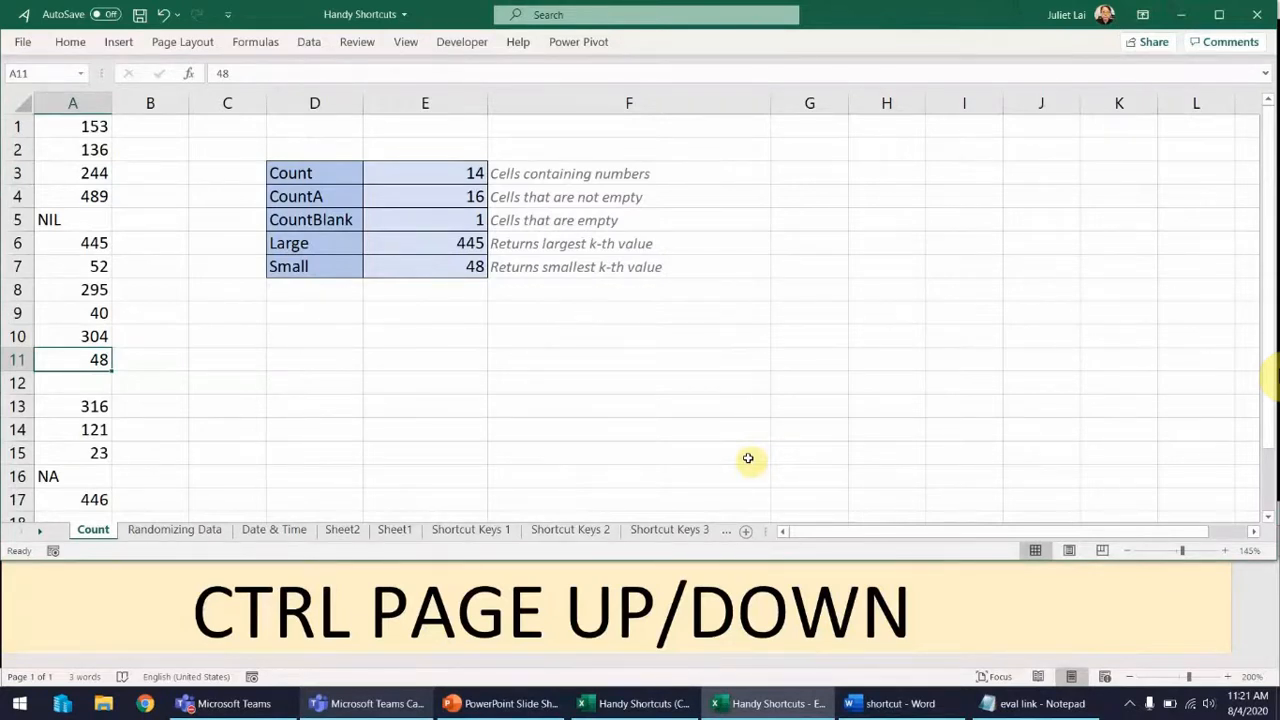
Step: Step forward sheet by sheet from Count to Shortcut Keys 3, and return to Shortcut Keys 1
{"action": "key", "text": "ctrl+Page_Down"}
{"action": "key", "text": "ctrl+Page_Down"}
{"action": "key", "text": "ctrl+Page_Down"}
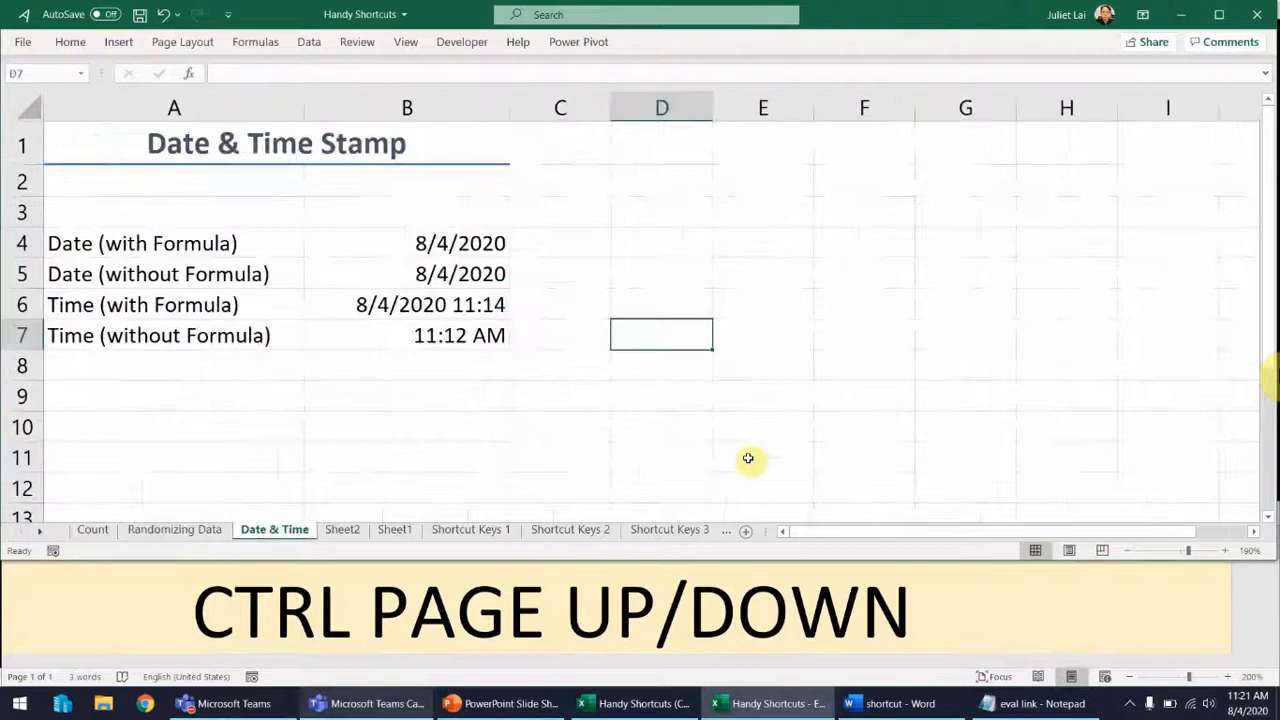
{"action": "key", "text": "ctrl+Page_Down"}
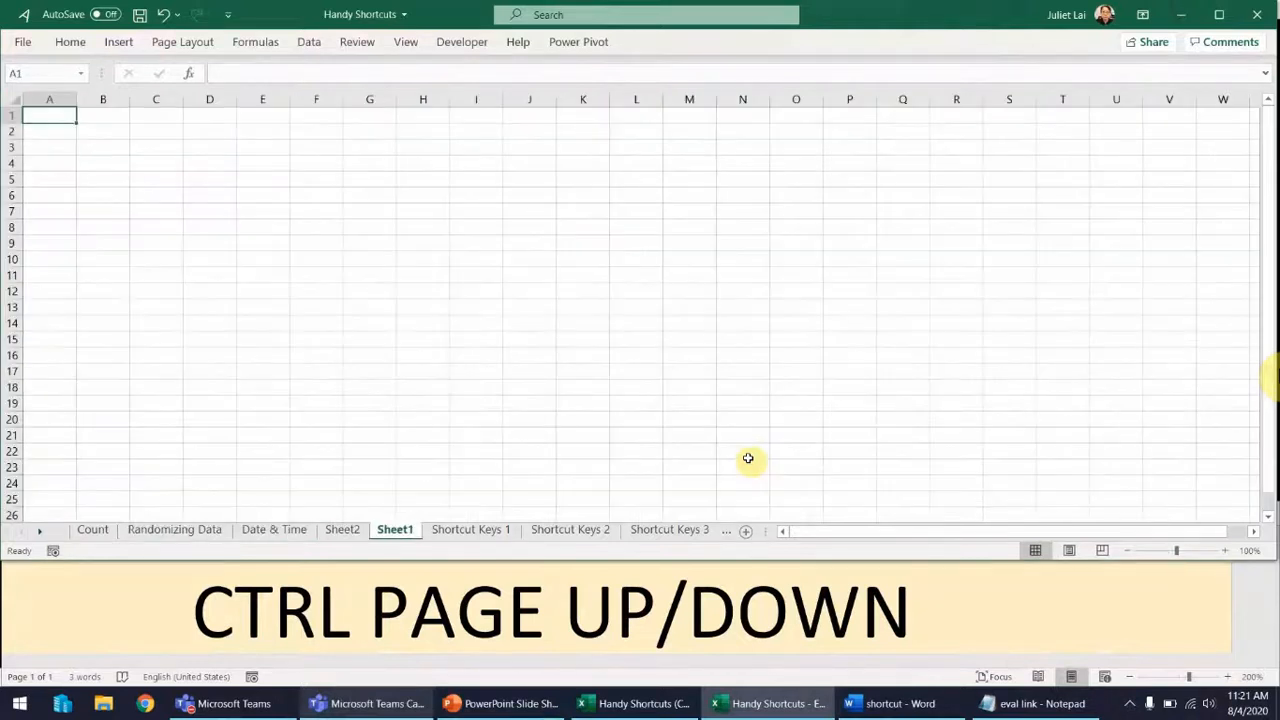
{"action": "key", "text": "ctrl+Page_Down"}
{"action": "key", "text": "ctrl+Page_Down"}
{"action": "key", "text": "ctrl+Page_Down"}
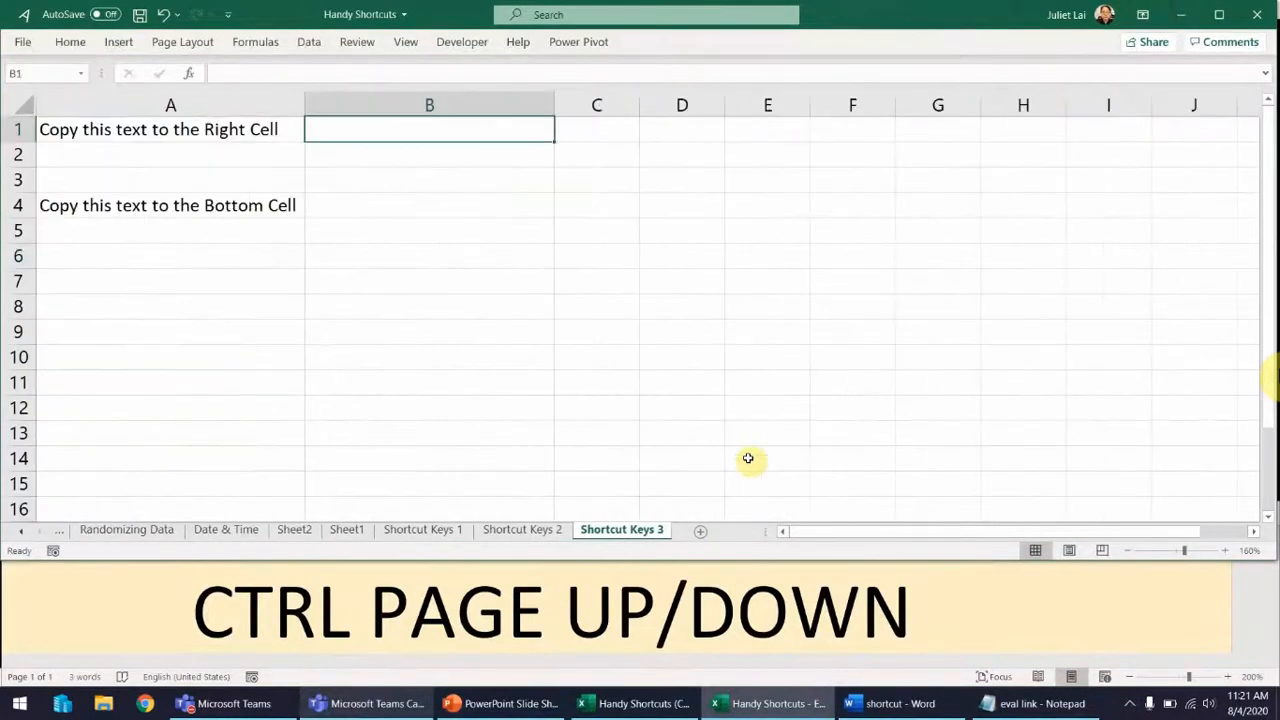
{"action": "key", "text": "ctrl+Page_Up"}
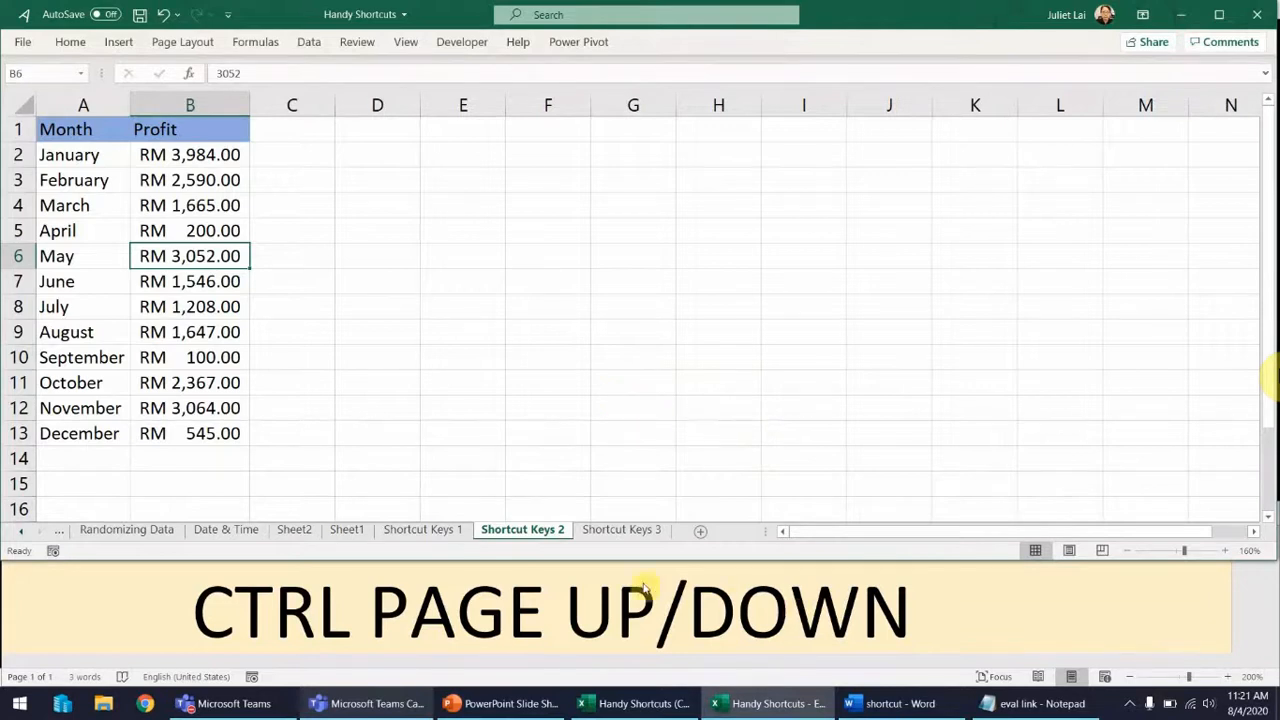
{"action": "left_click", "coordinate": [426, 515]}
{"action": "left_click", "coordinate": [443, 529]}
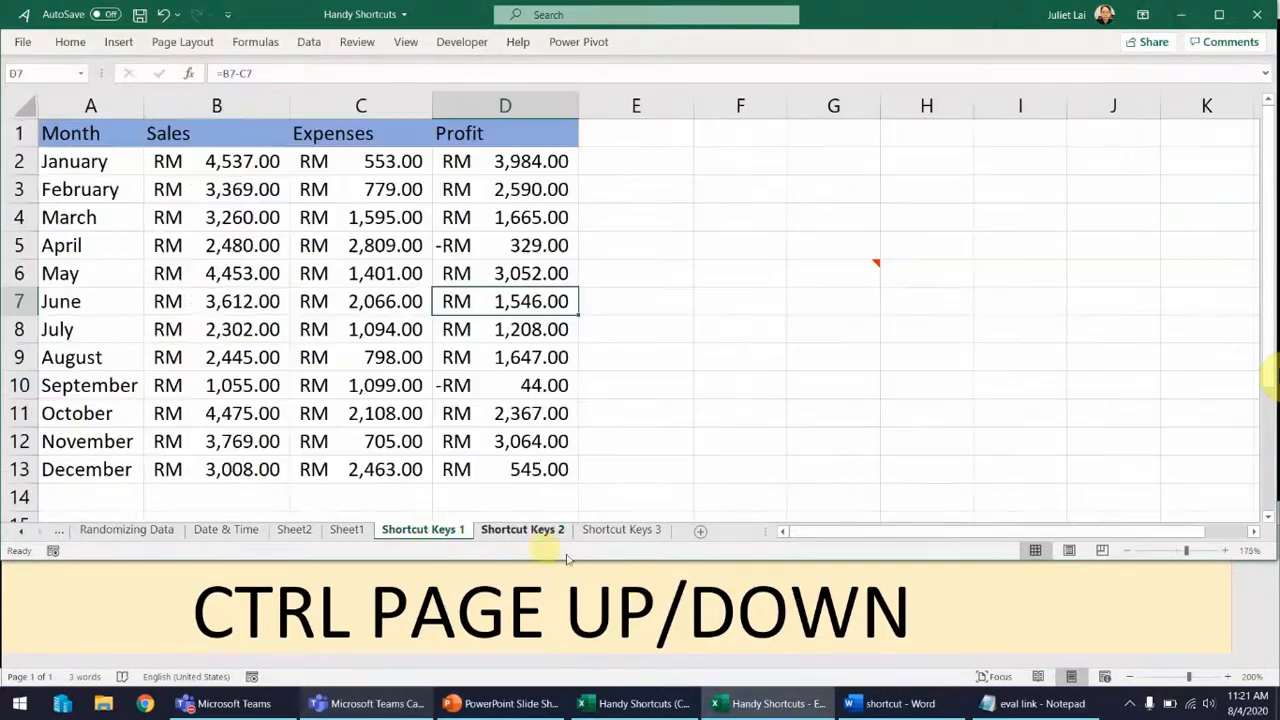
Step: Switch to the Word shortcut document and change its caption to CTRL HOME
{"action": "left_click", "coordinate": [927, 614]}
{"action": "left_click_drag", "start_coordinate": [927, 614], "coordinate": [171, 600]}
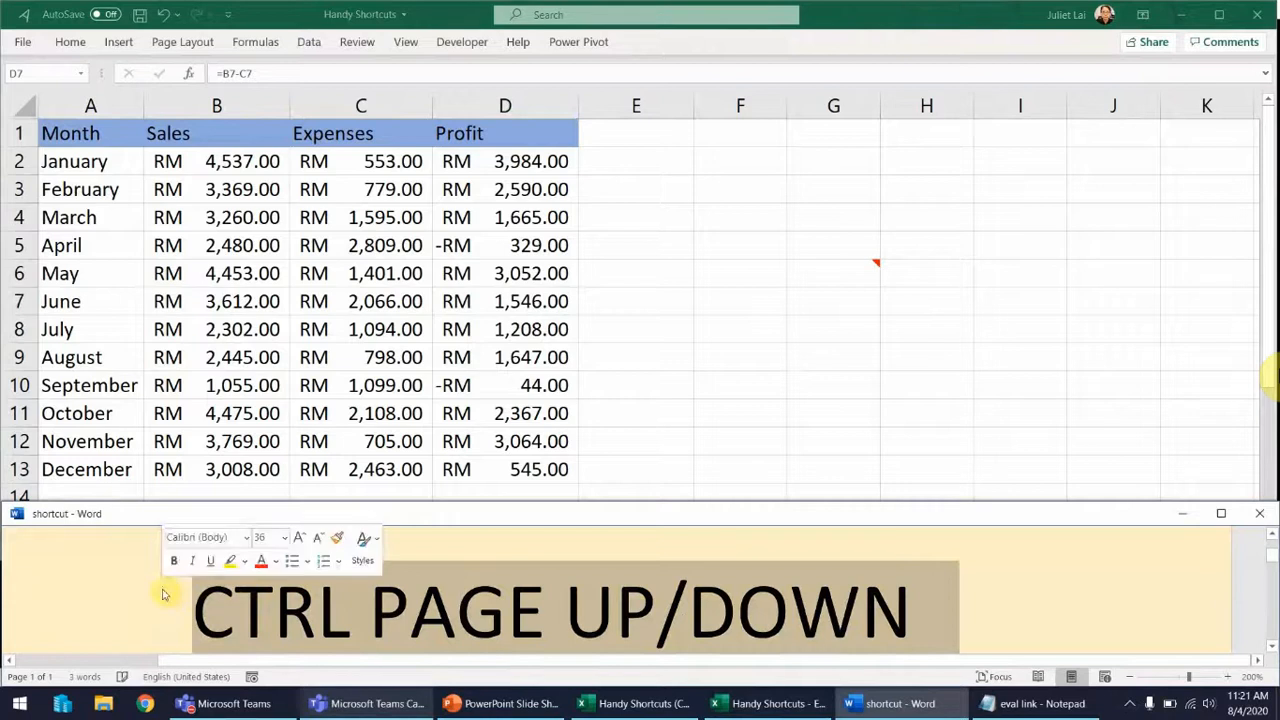
{"action": "type", "text": "CTRL HOME"}
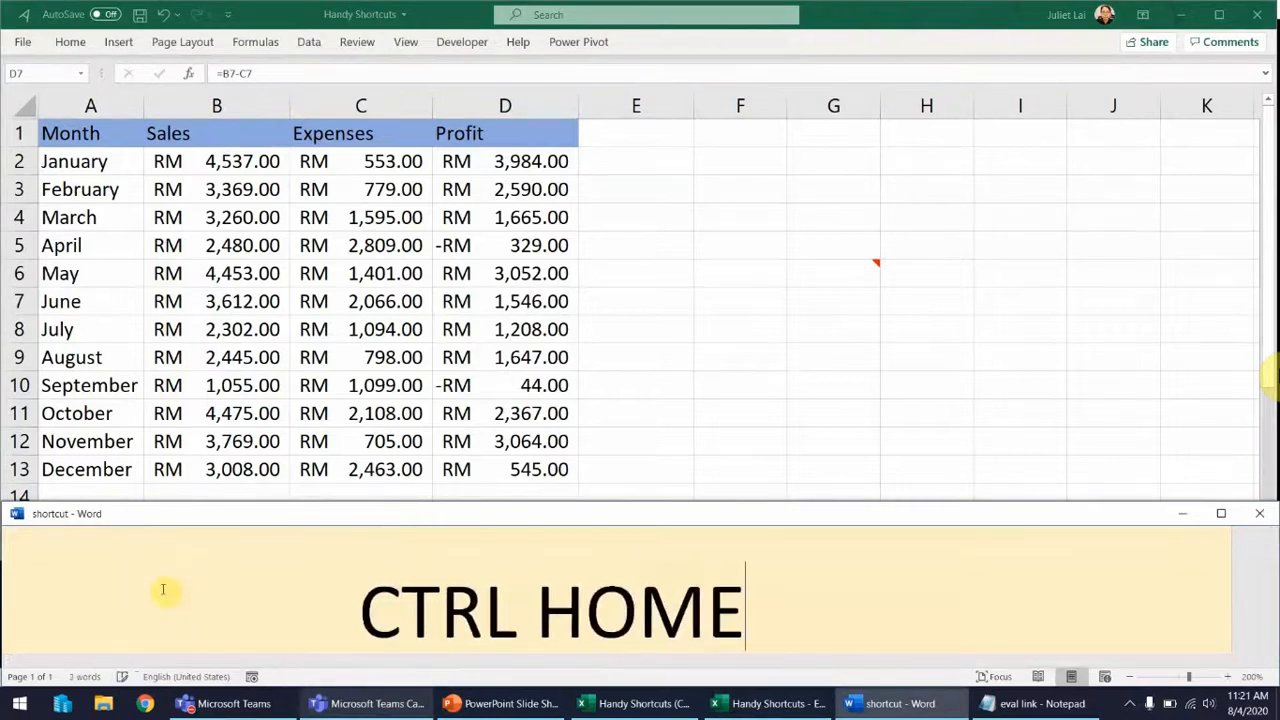
Step: In the Excel Shortcut Keys 1 sheet, select the distant cell J91 and jump back to cell A1
{"action": "key", "text": "alt+Tab"}
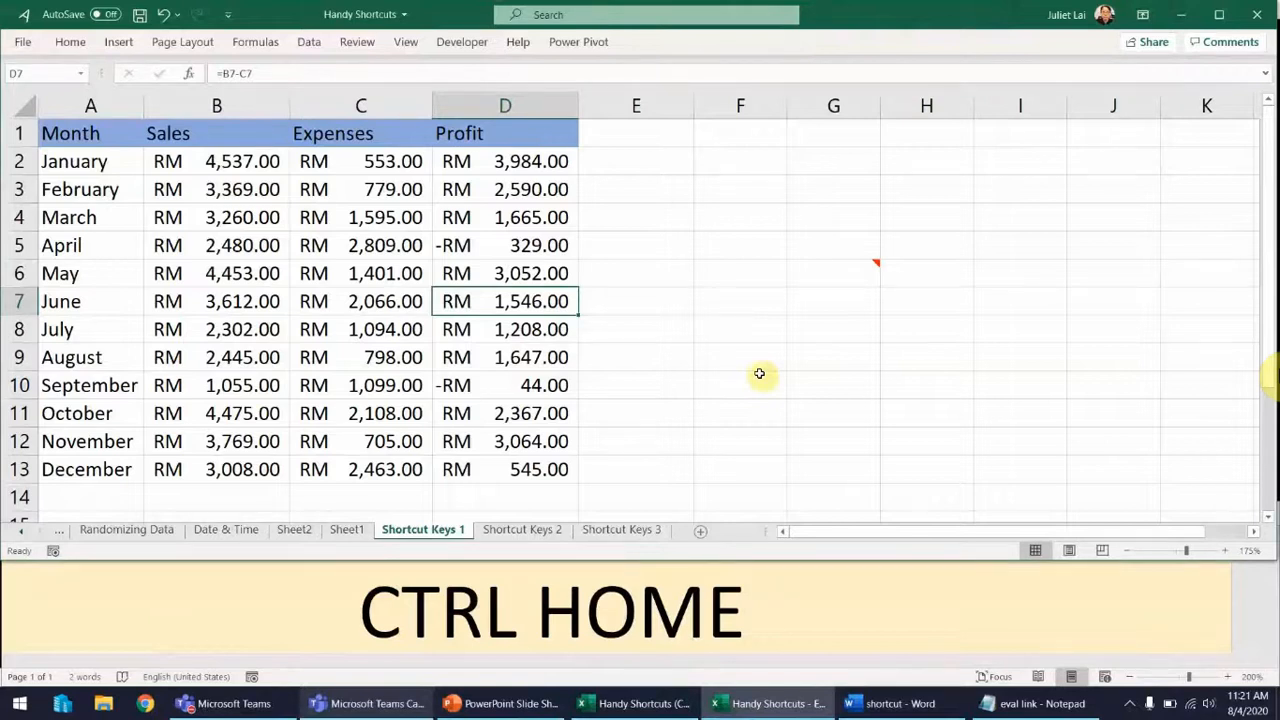
{"action": "scroll", "coordinate": [759, 373], "scroll_direction": "down", "scroll_amount": 20}
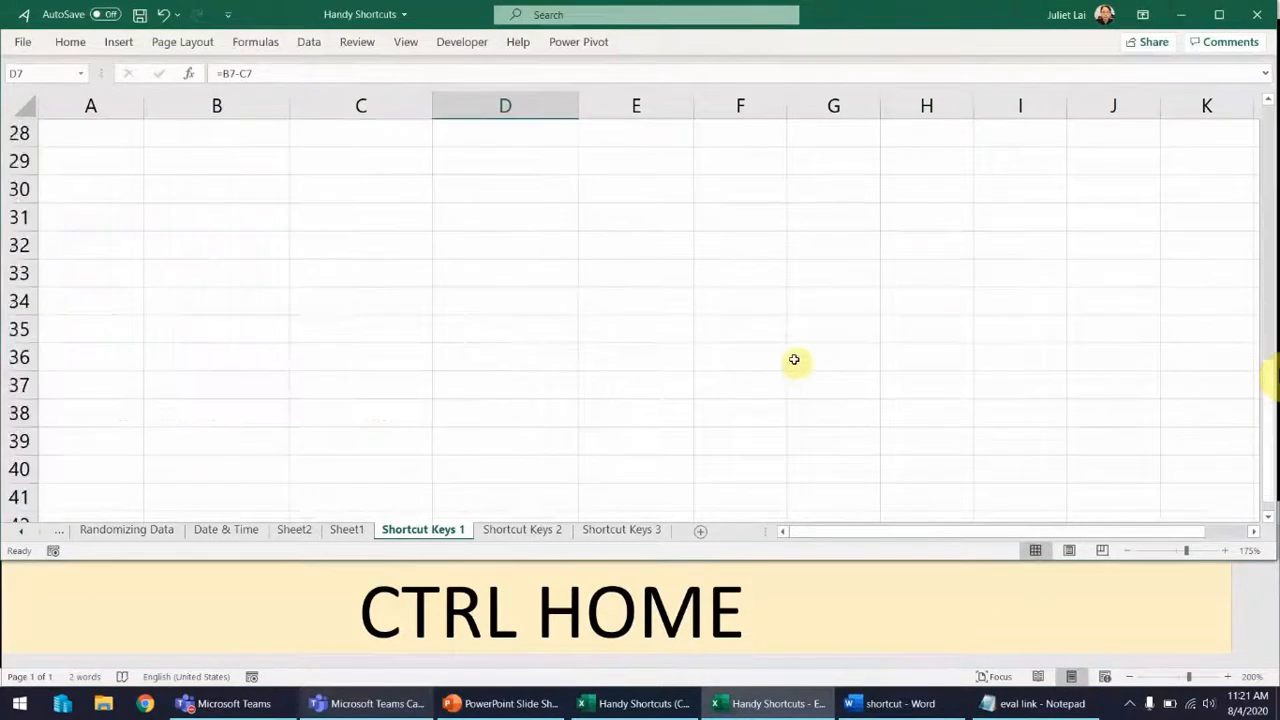
{"action": "left_click", "coordinate": [1101, 462]}
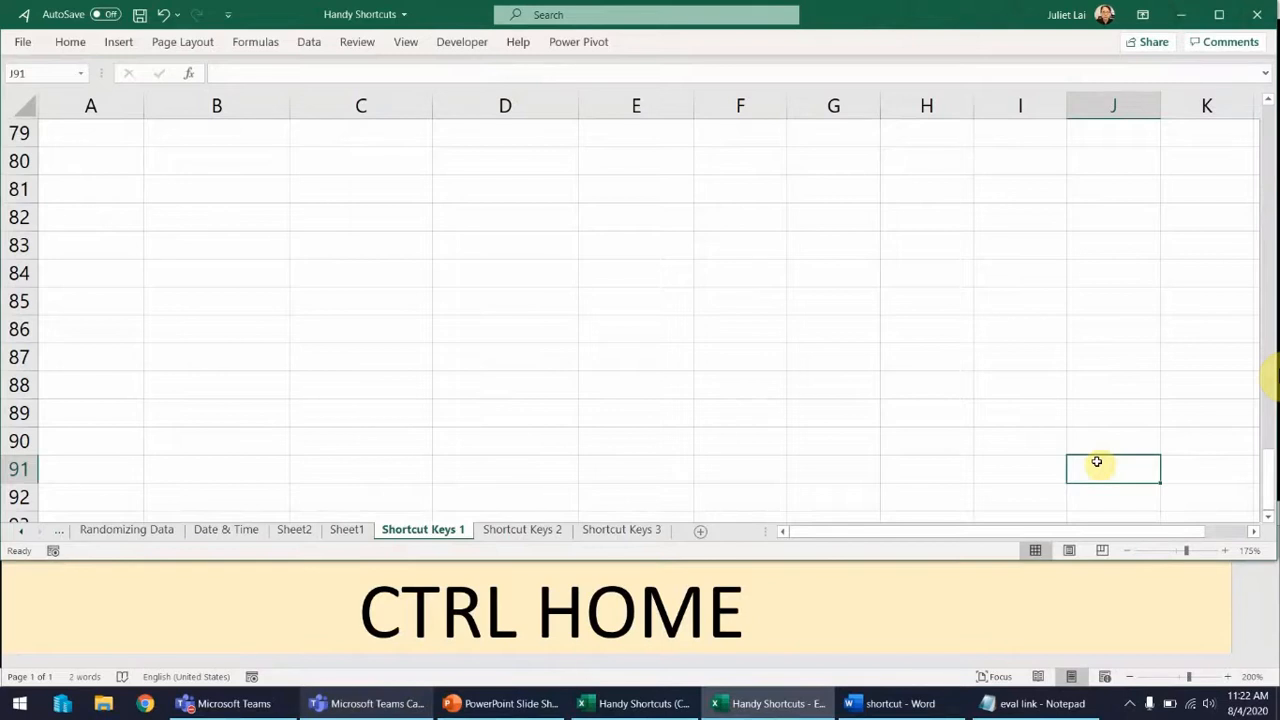
{"action": "key", "text": "ctrl+Home"}
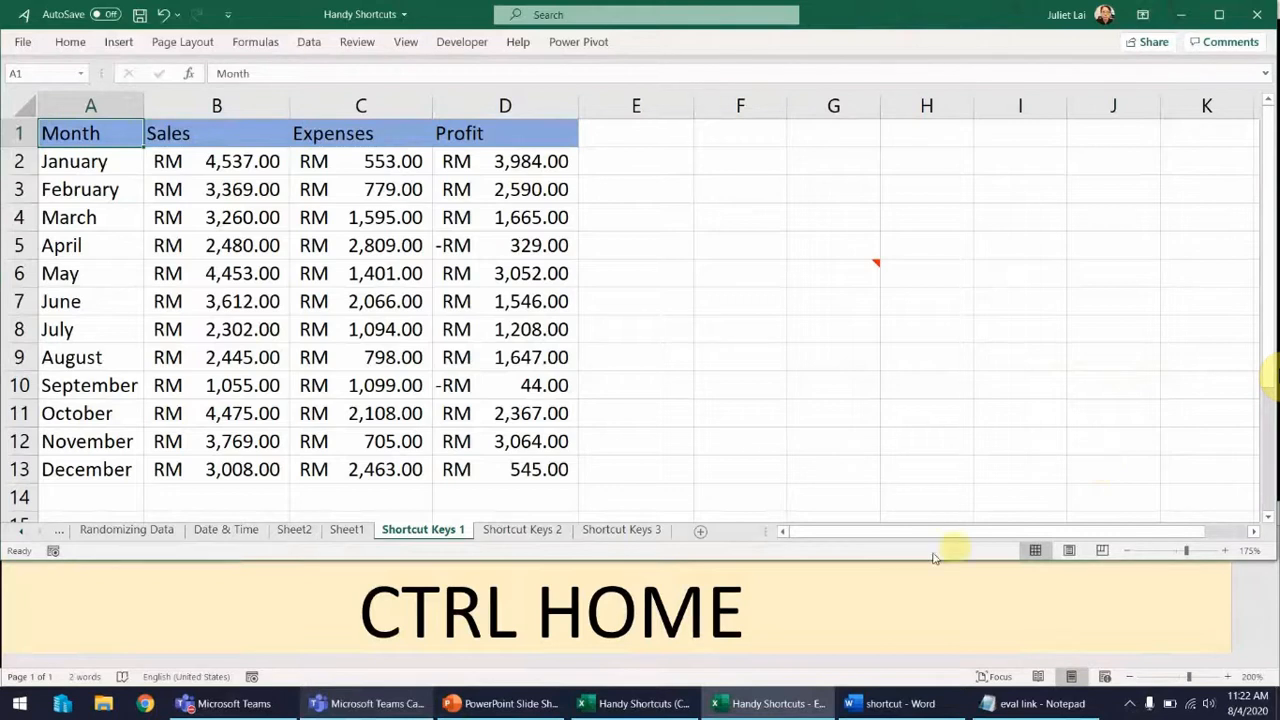
Step: In the Word caption, replace HOME with END so it reads CTRL END
{"action": "left_click", "coordinate": [690, 600]}
{"action": "left_click_drag", "start_coordinate": [548, 600], "coordinate": [733, 598]}
{"action": "type", "text": "END"}
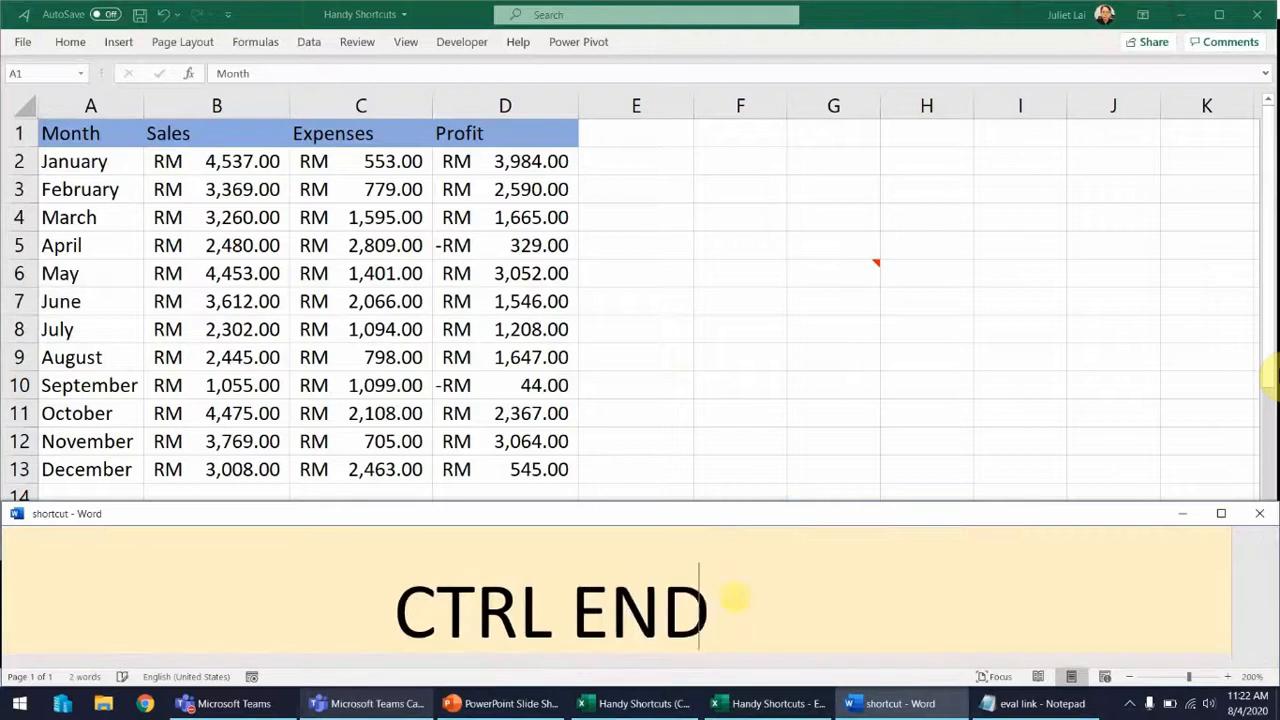
Step: In the Excel sheet, jump to the last used cell, back to A1, and to the last used cell again
{"action": "key", "text": "alt+Tab"}
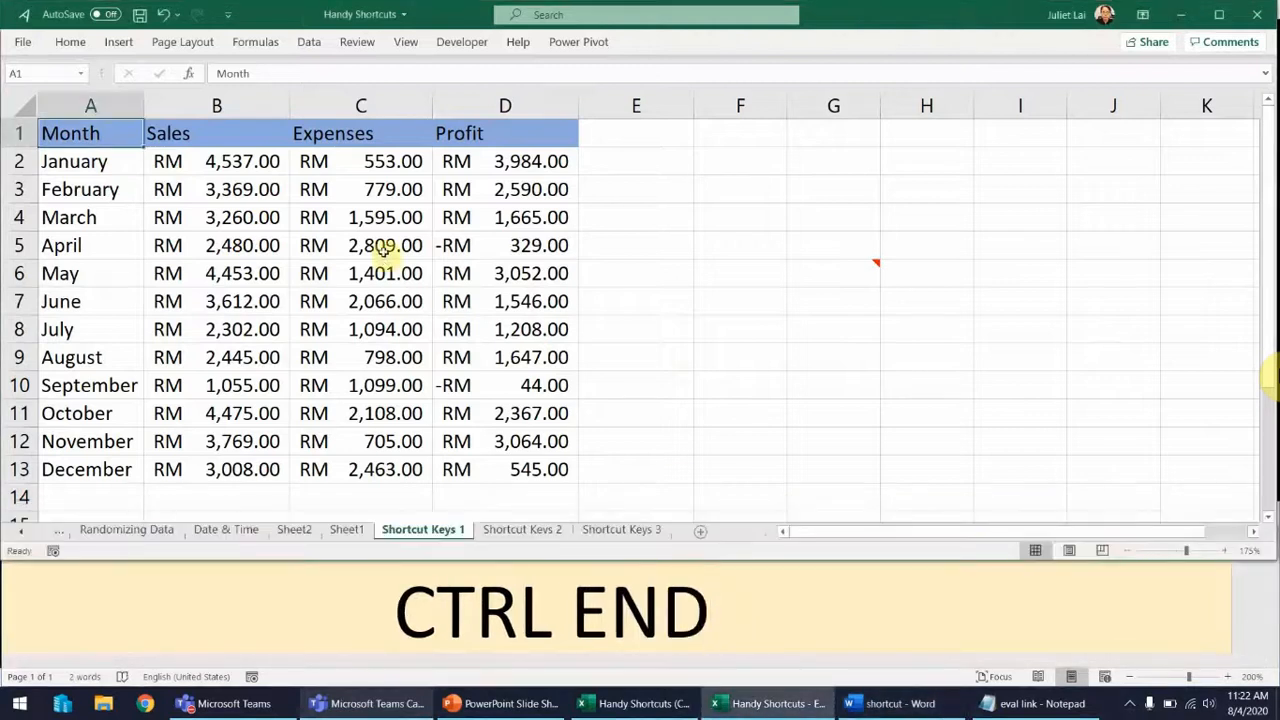
{"action": "key", "text": "ctrl+End"}
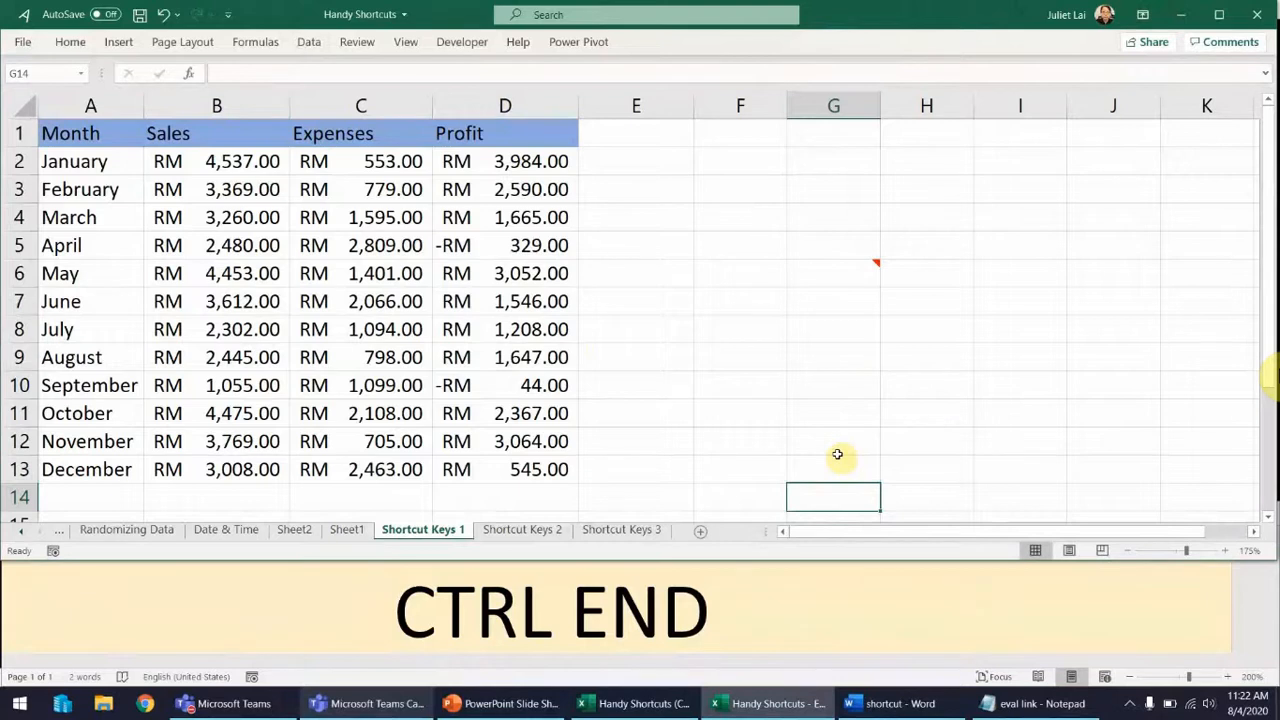
{"action": "key", "text": "ctrl+Home"}
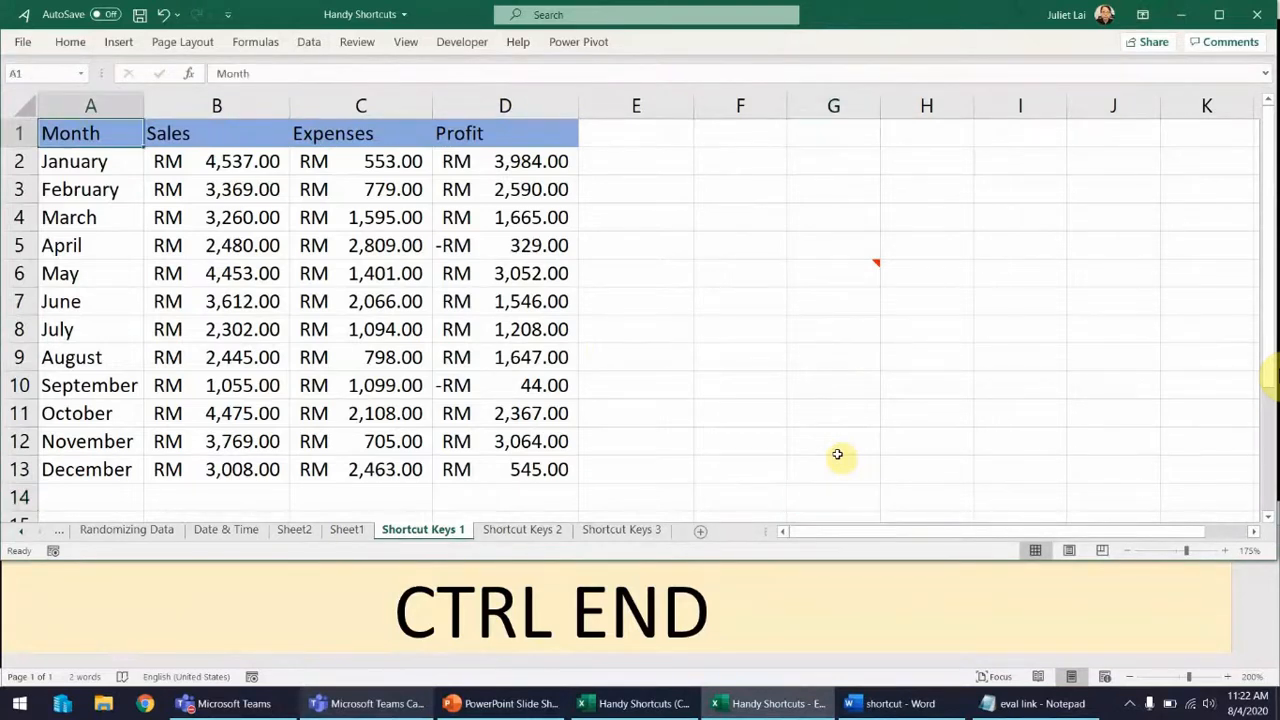
{"action": "key", "text": "ctrl+End"}
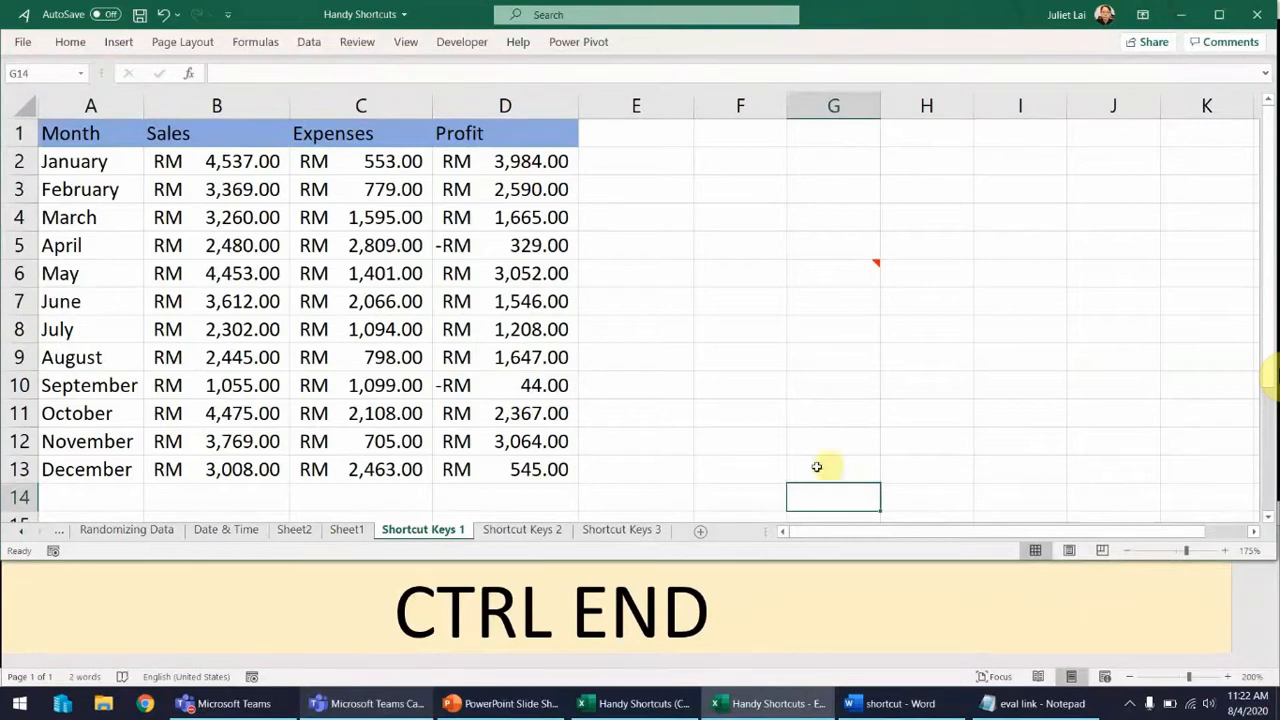
Step: In the Excel Shortcut Keys 1 sheet, increase the height of row 19 and the width of column A around cell A19
{"action": "left_click", "coordinate": [586, 606]}
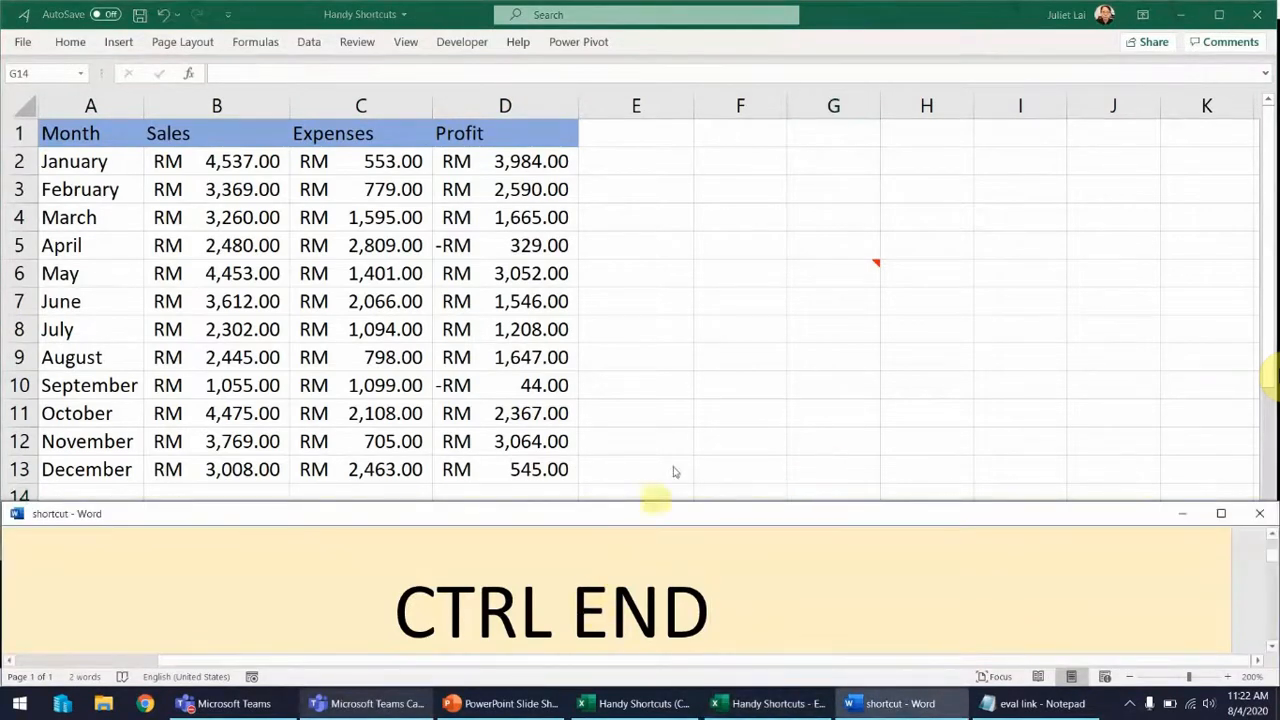
{"action": "scroll", "coordinate": [763, 323], "scroll_direction": "down", "scroll_amount": 5}
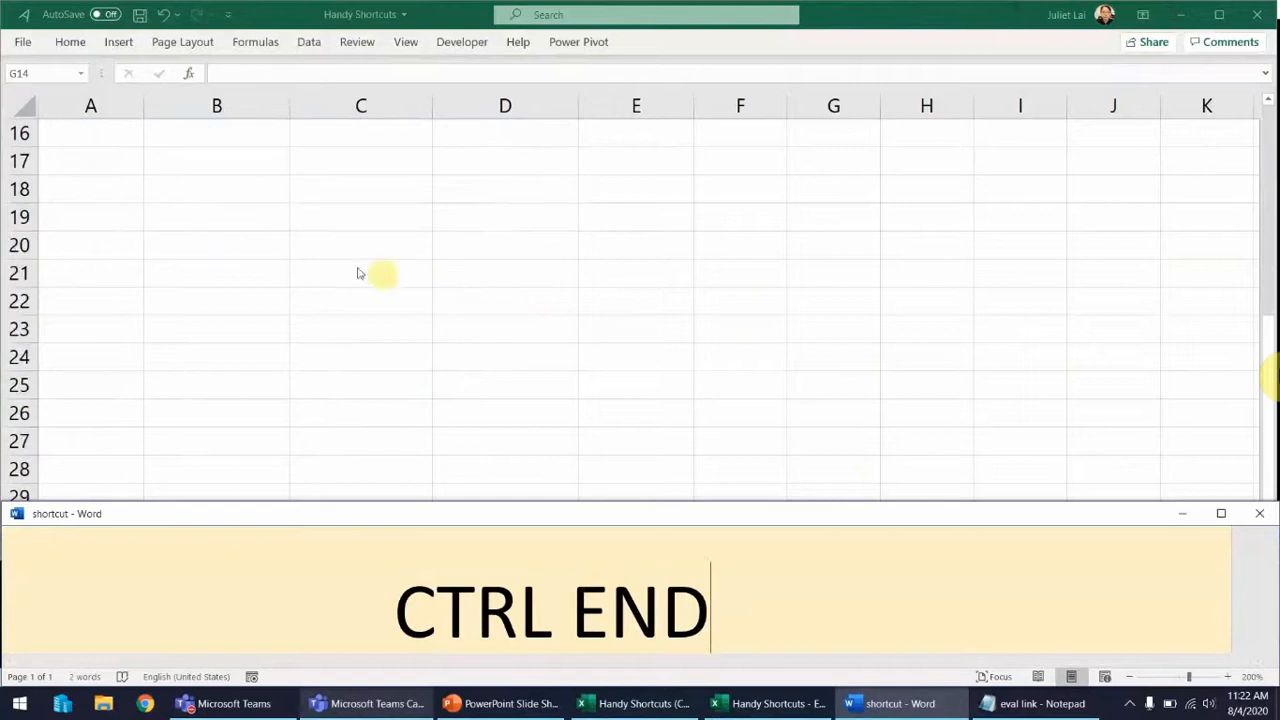
{"action": "left_click", "coordinate": [35, 231]}
{"action": "left_click", "coordinate": [55, 225]}
{"action": "left_click_drag", "start_coordinate": [19, 231], "coordinate": [19, 269]}
{"action": "left_click_drag", "start_coordinate": [141, 113], "coordinate": [229, 115]}
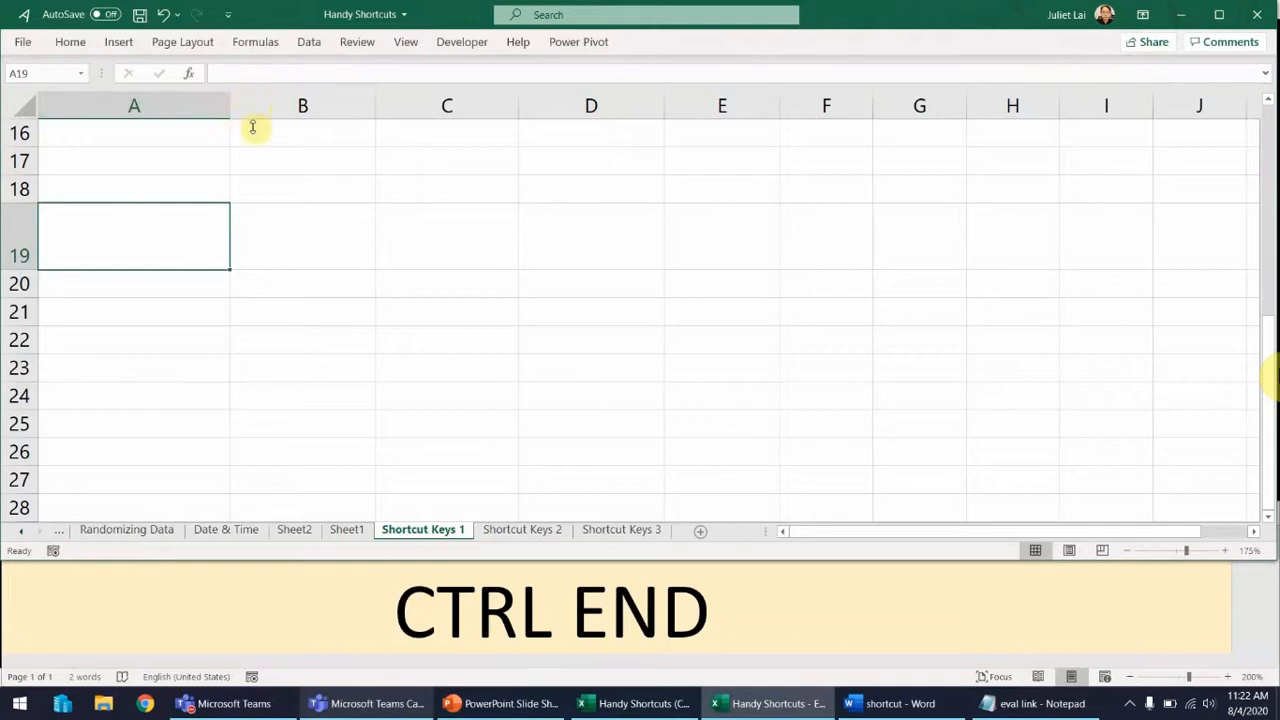
Step: Expand the formula bar to several lines and enter First Line in cell A19
{"action": "left_click", "coordinate": [268, 78]}
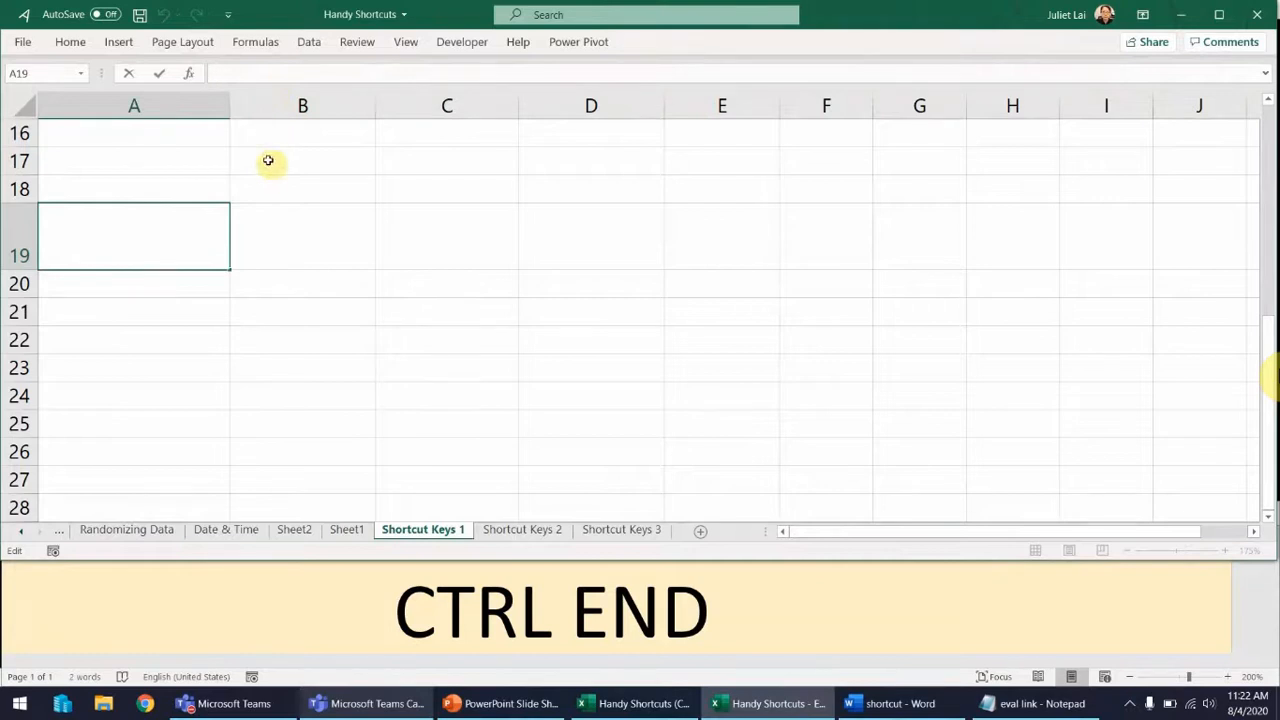
{"action": "key", "text": "ctrl+End"}
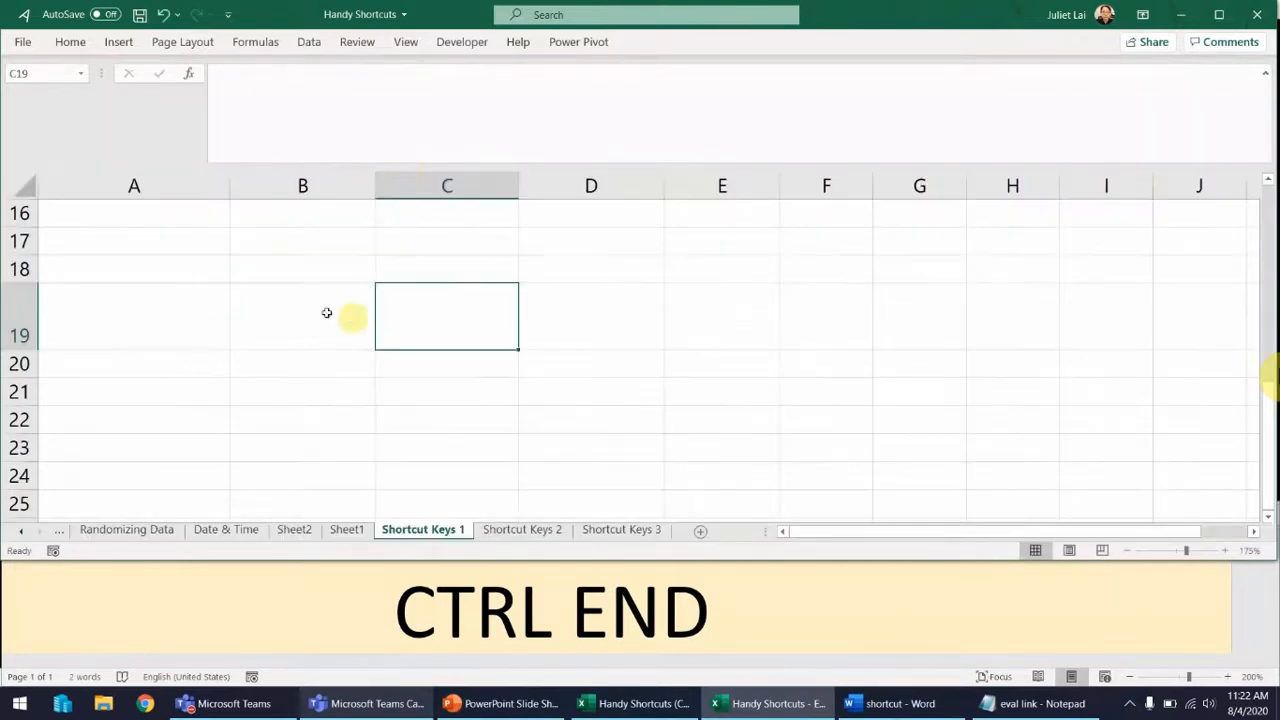
{"action": "left_click", "coordinate": [163, 315]}
{"action": "left_click", "coordinate": [314, 87]}
{"action": "type", "text": "First Line"}
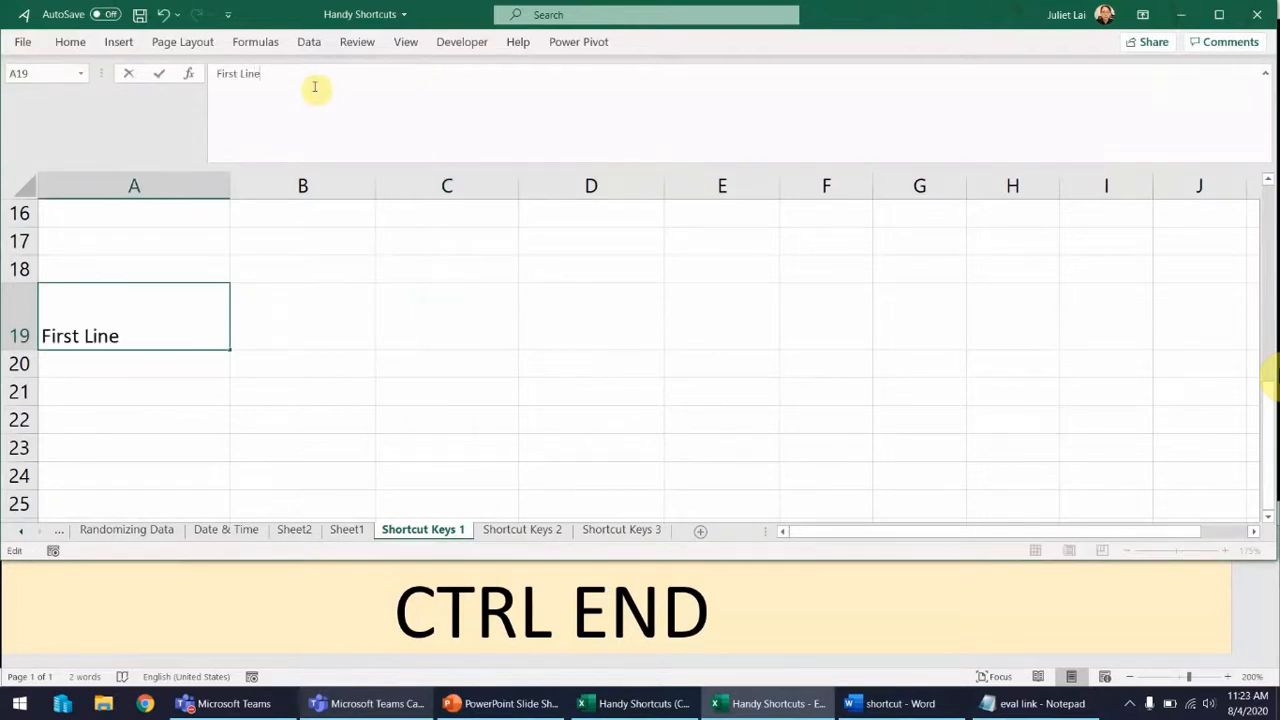
{"action": "key", "text": "Return"}
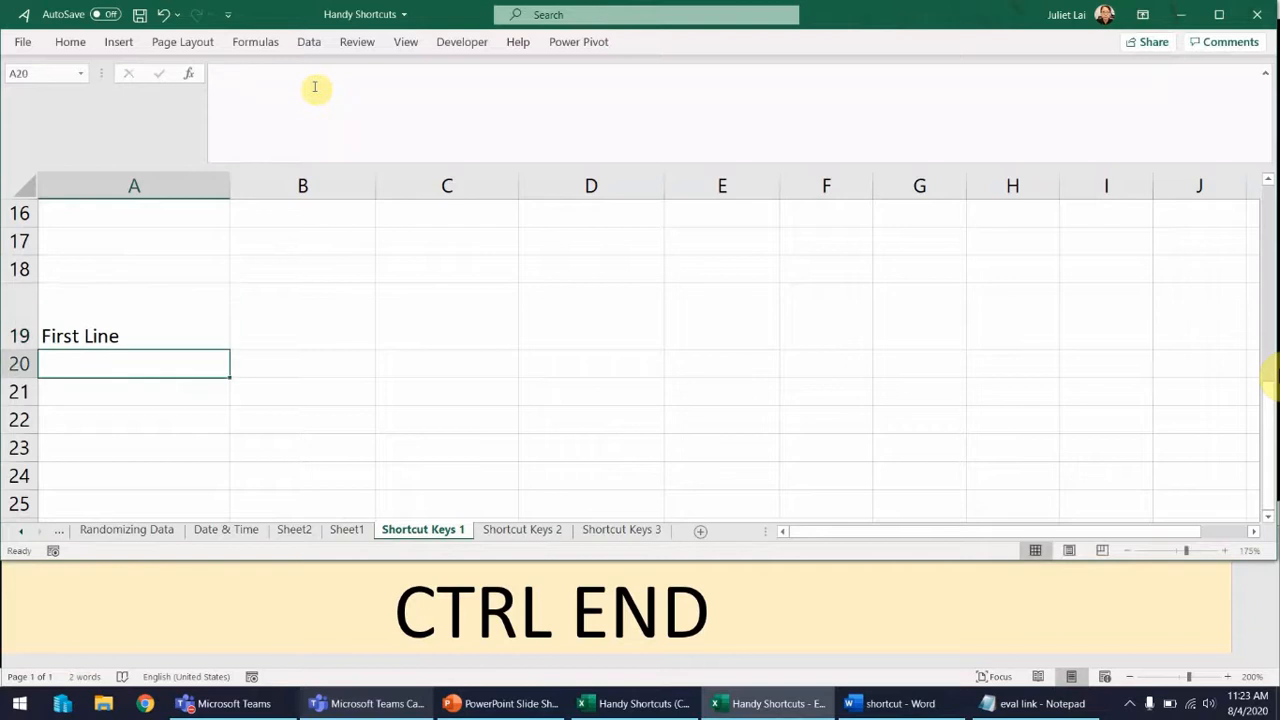
Step: Reselect cell A19 and change the caption in the Word shortcut document to ALT ENTER
{"action": "left_click", "coordinate": [160, 323]}
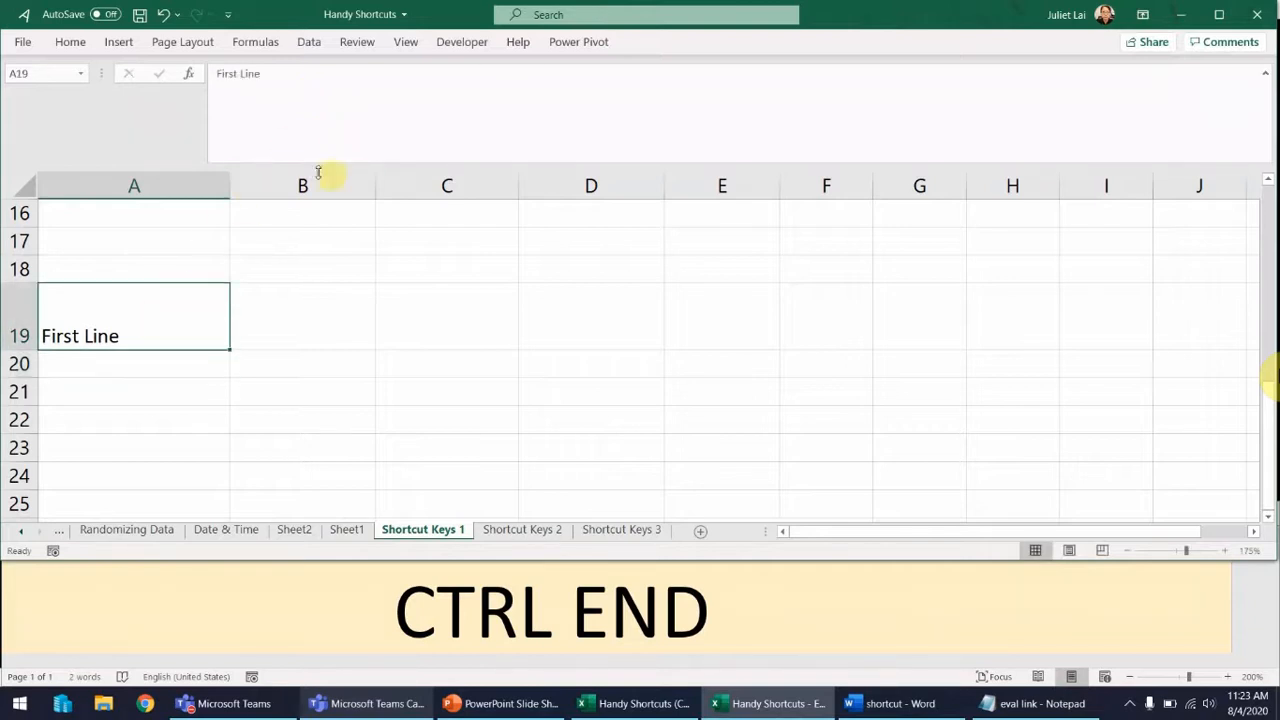
{"action": "left_click", "coordinate": [556, 595]}
{"action": "left_click_drag", "start_coordinate": [423, 597], "coordinate": [748, 598]}
{"action": "type", "text": "ALT ENTER"}
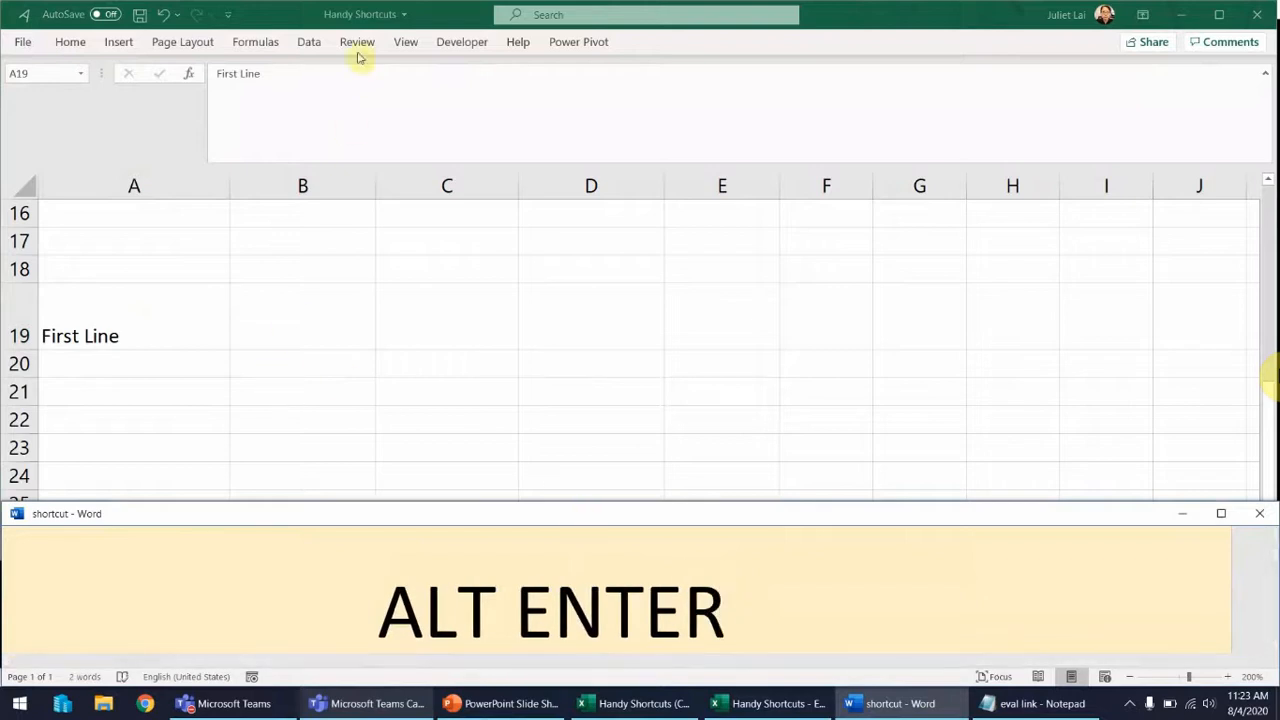
Step: In Excel cell A19, add Second Line and Third Line on separate lines below First Line
{"action": "left_click", "coordinate": [356, 64]}
{"action": "left_click", "coordinate": [356, 73]}
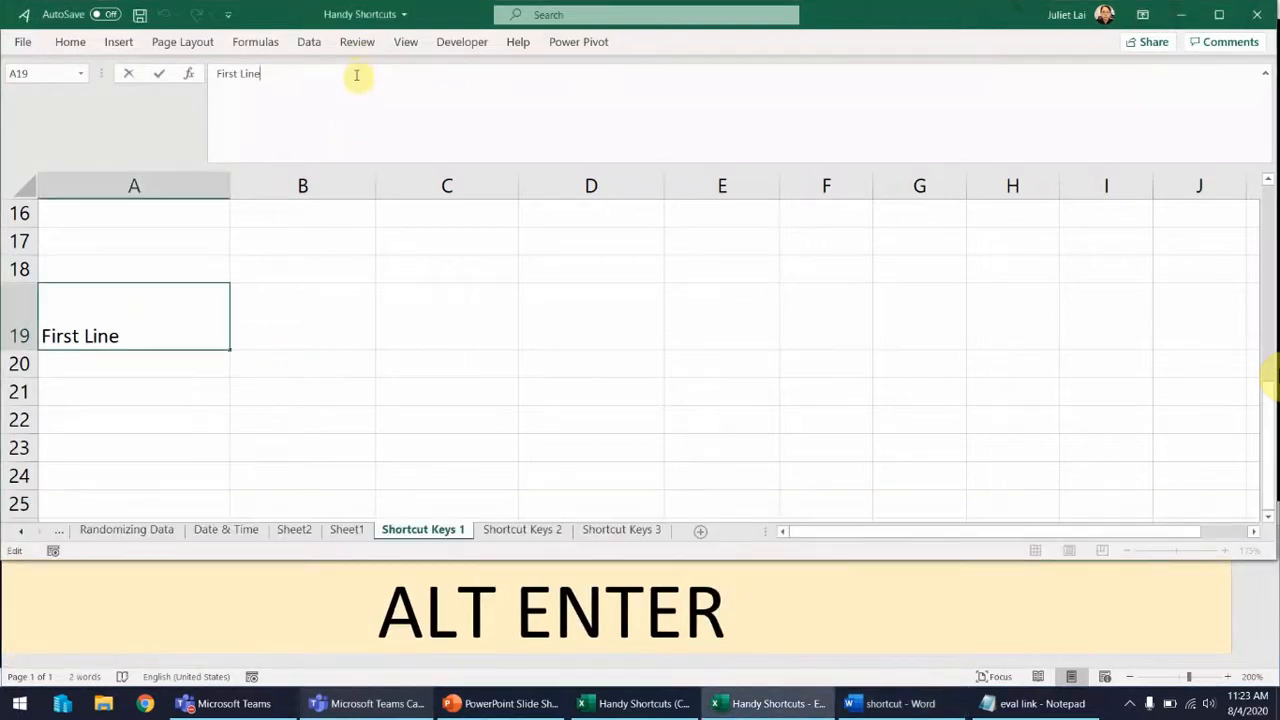
{"action": "key", "text": "alt+Return"}
{"action": "type", "text": "Second Line"}
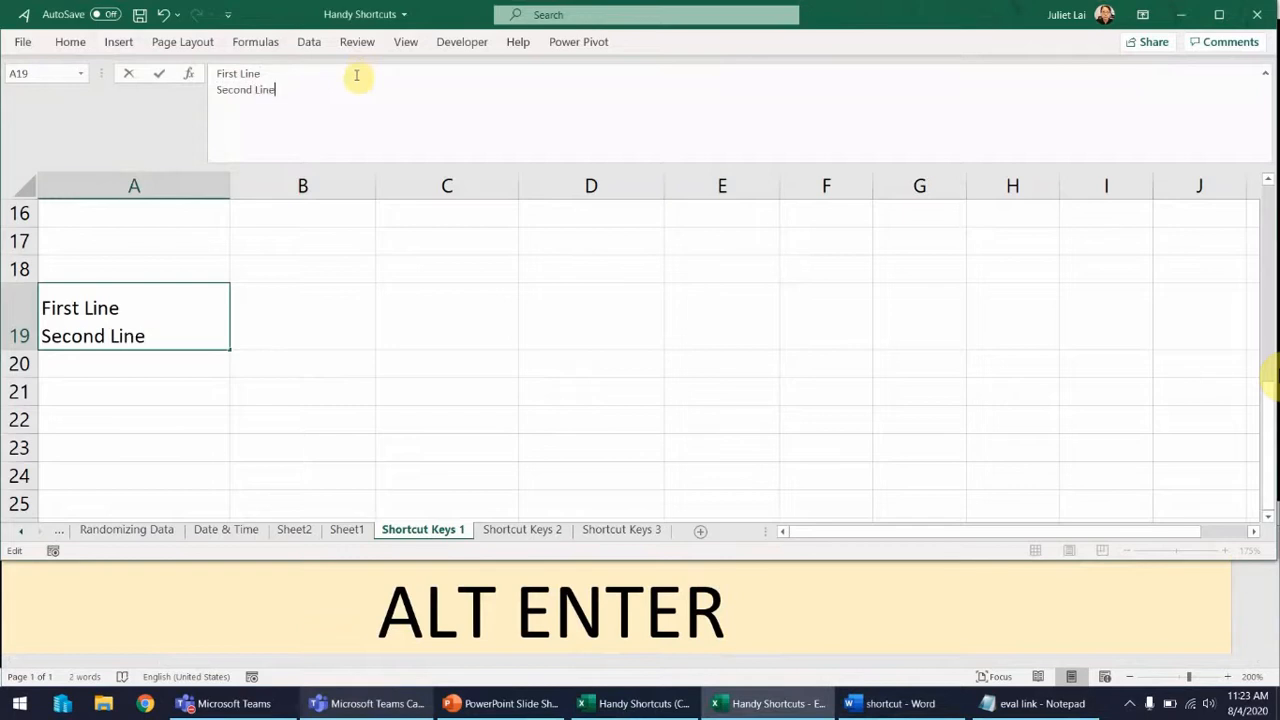
{"action": "key", "text": "alt+Return"}
{"action": "type", "text": "Third Line"}
{"action": "key", "text": "Return"}
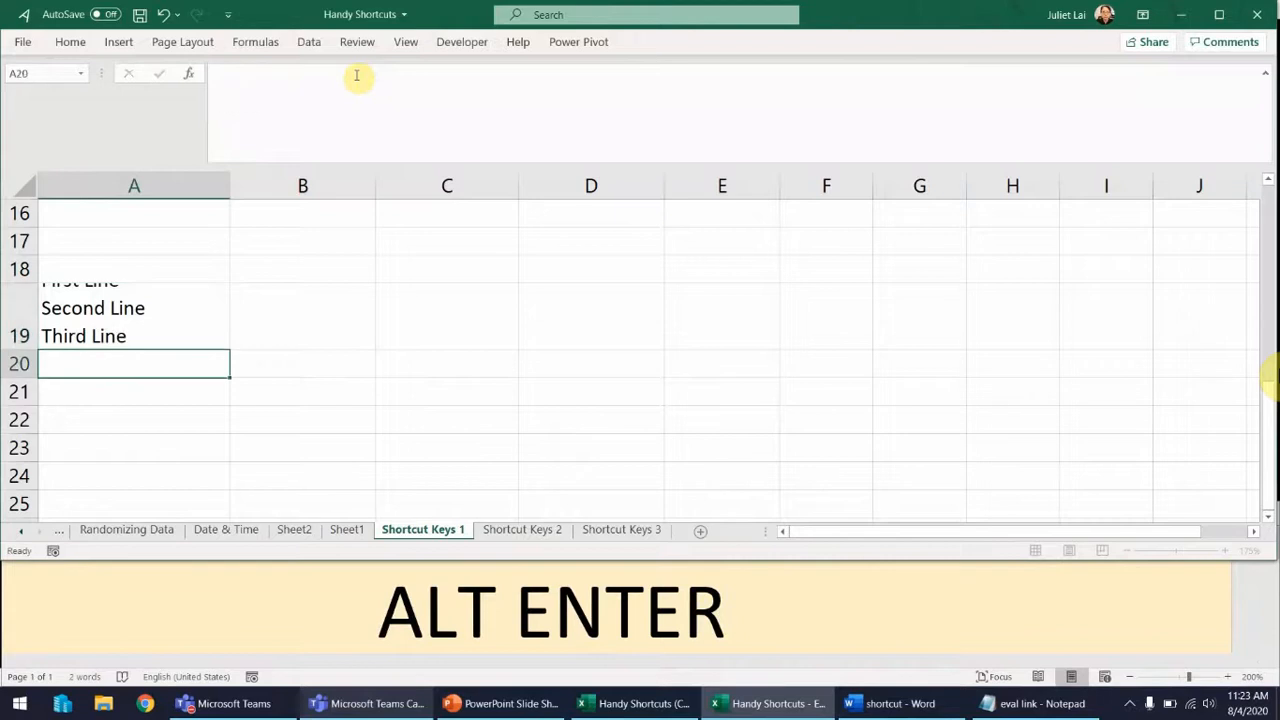
Step: Heighten row 19 to fit all three lines of text and shrink the formula bar back to one line
{"action": "left_click_drag", "start_coordinate": [30, 350], "coordinate": [63, 384]}
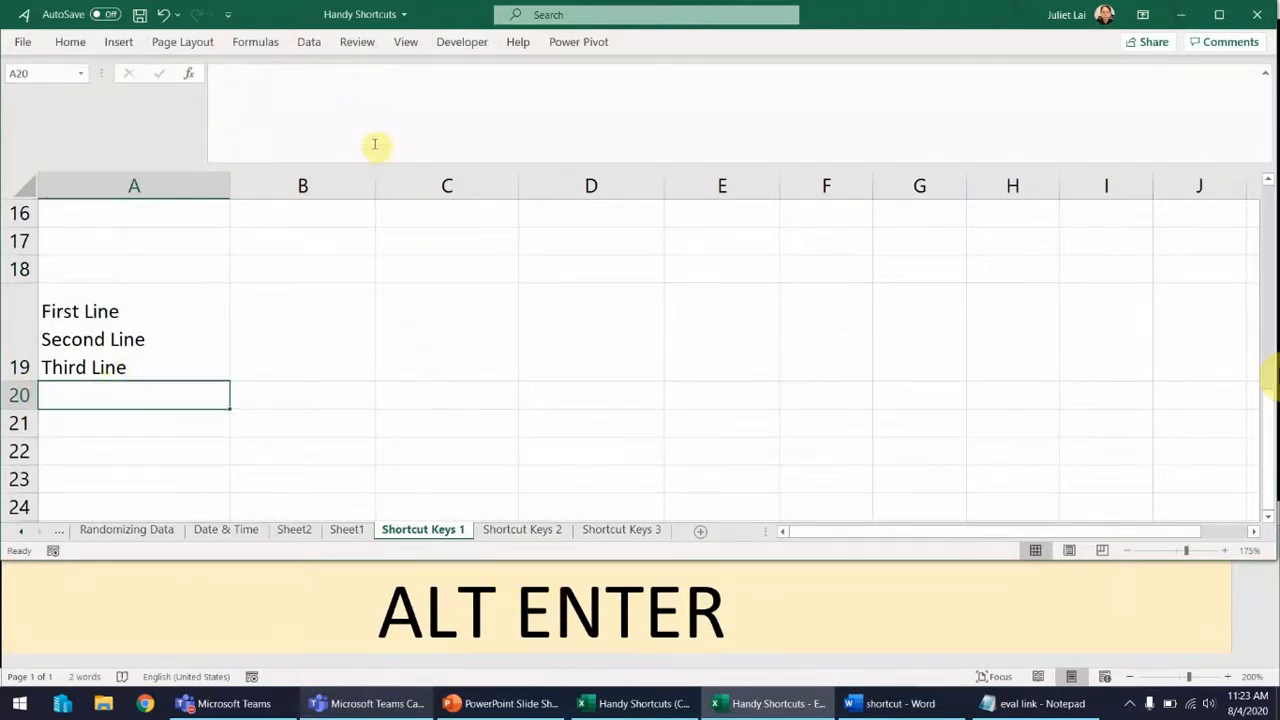
{"action": "left_click_drag", "start_coordinate": [371, 166], "coordinate": [378, 71]}
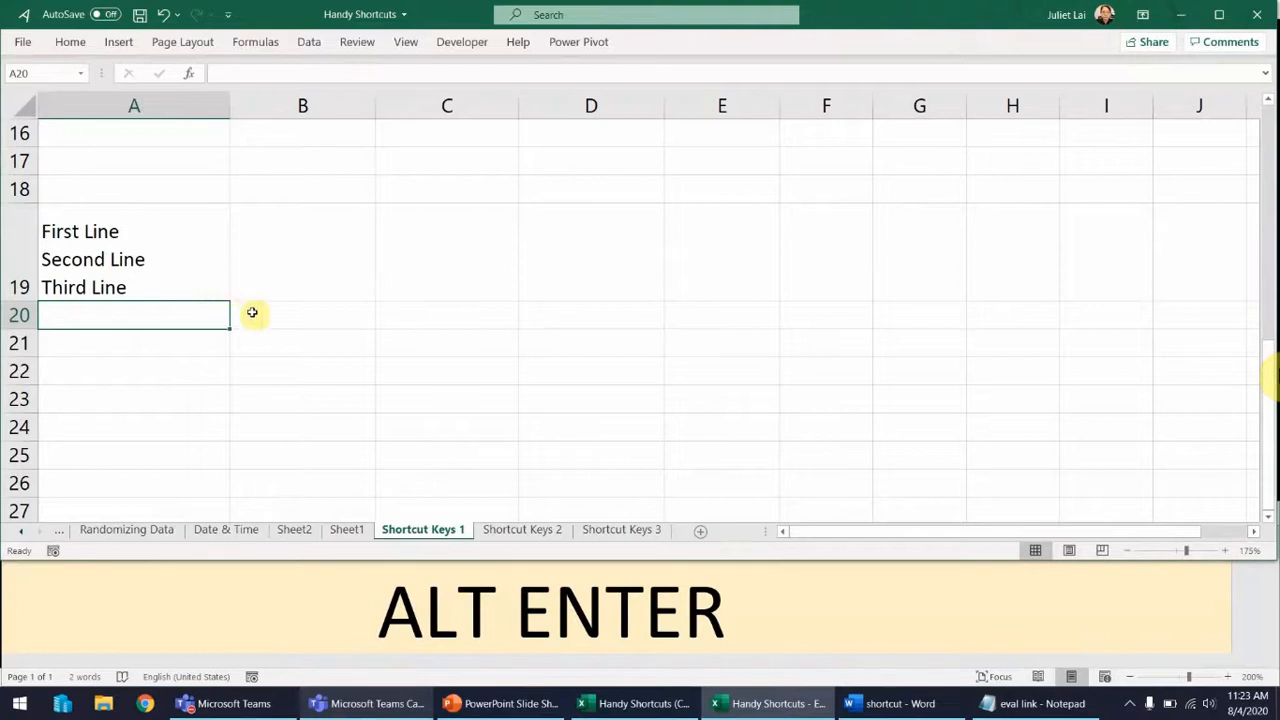
Step: Open the Shortcut Keys 2 sheet and replace the Word document's caption with CTRL T
{"action": "left_click", "coordinate": [524, 531]}
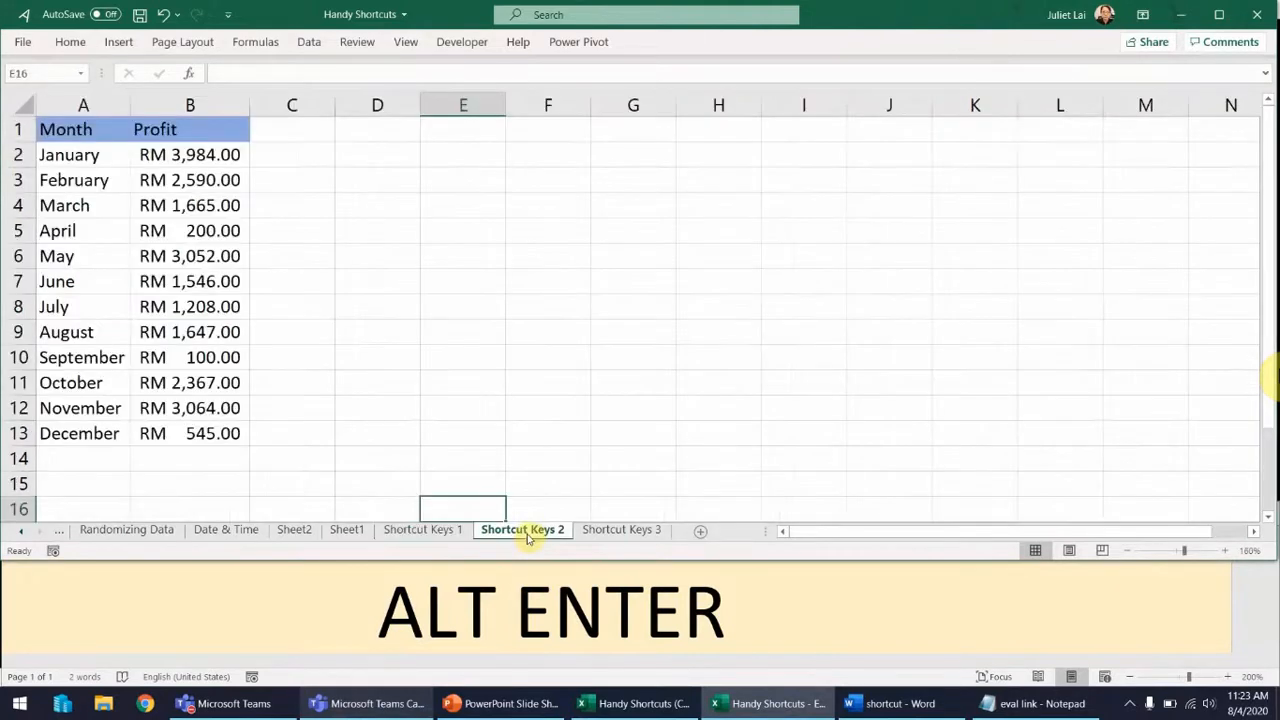
{"action": "left_click", "coordinate": [450, 620]}
{"action": "left_click", "coordinate": [386, 612]}
{"action": "key", "text": "shift+End"}
{"action": "type", "text": "CTRL T"}
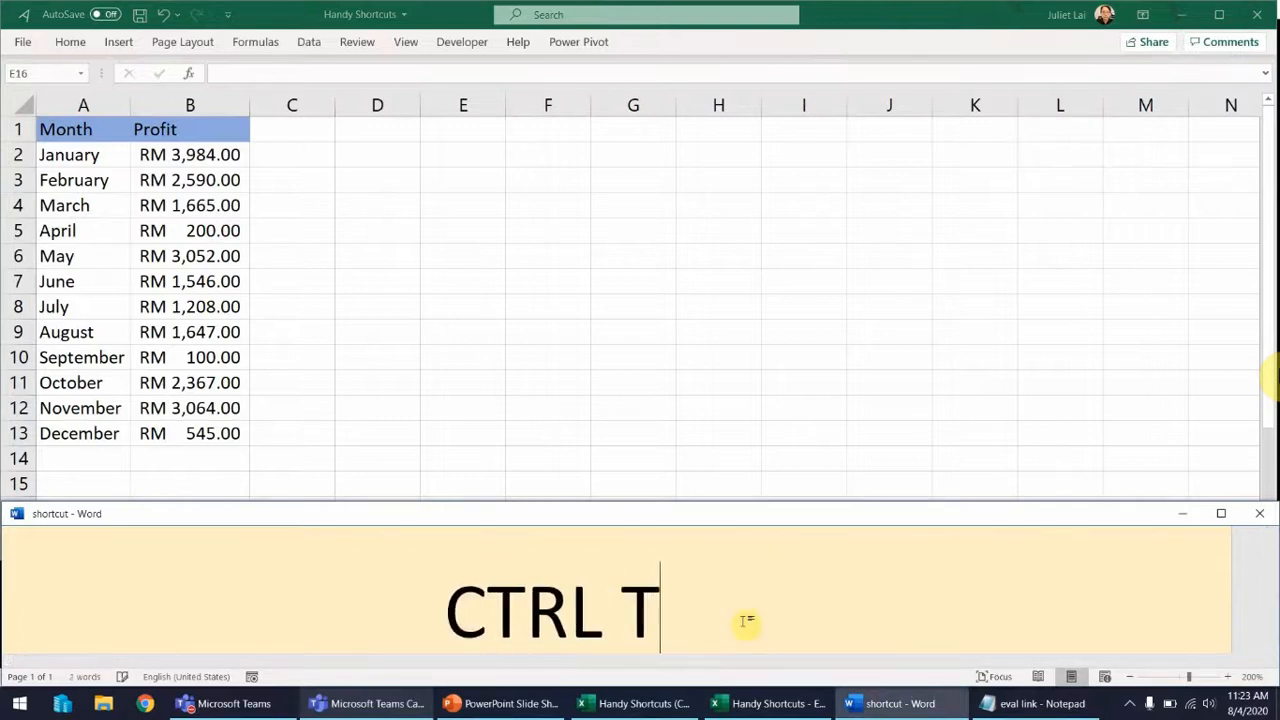
Step: Back in Excel, bring up the Create Table dialog for the Month and Profit data and dismiss it
{"action": "key", "text": "alt+Tab"}
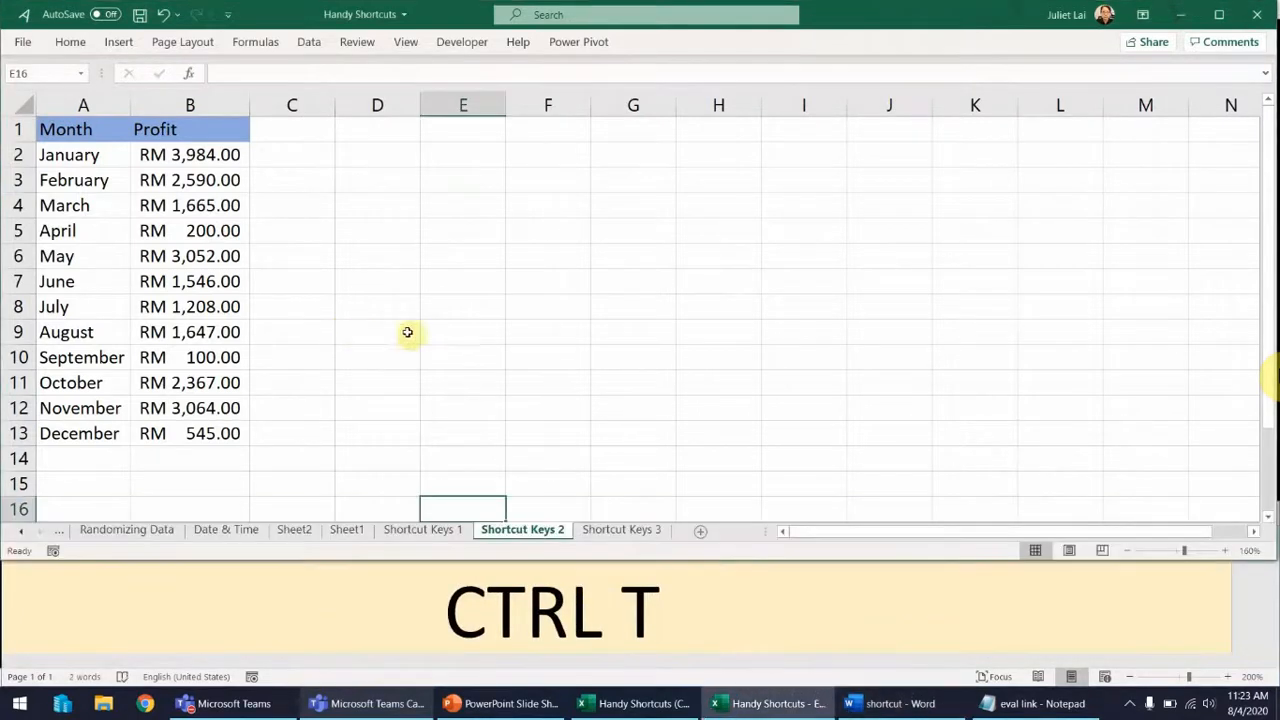
{"action": "left_click", "coordinate": [510, 335]}
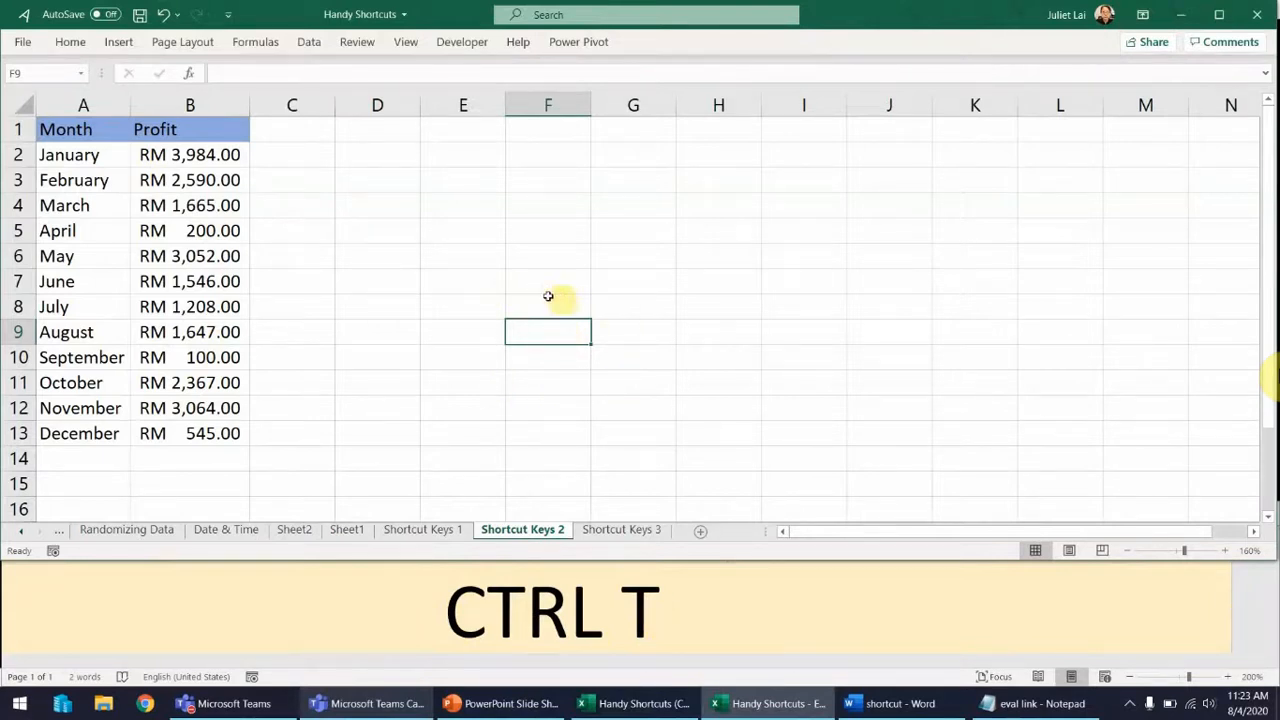
{"action": "left_click", "coordinate": [212, 284]}
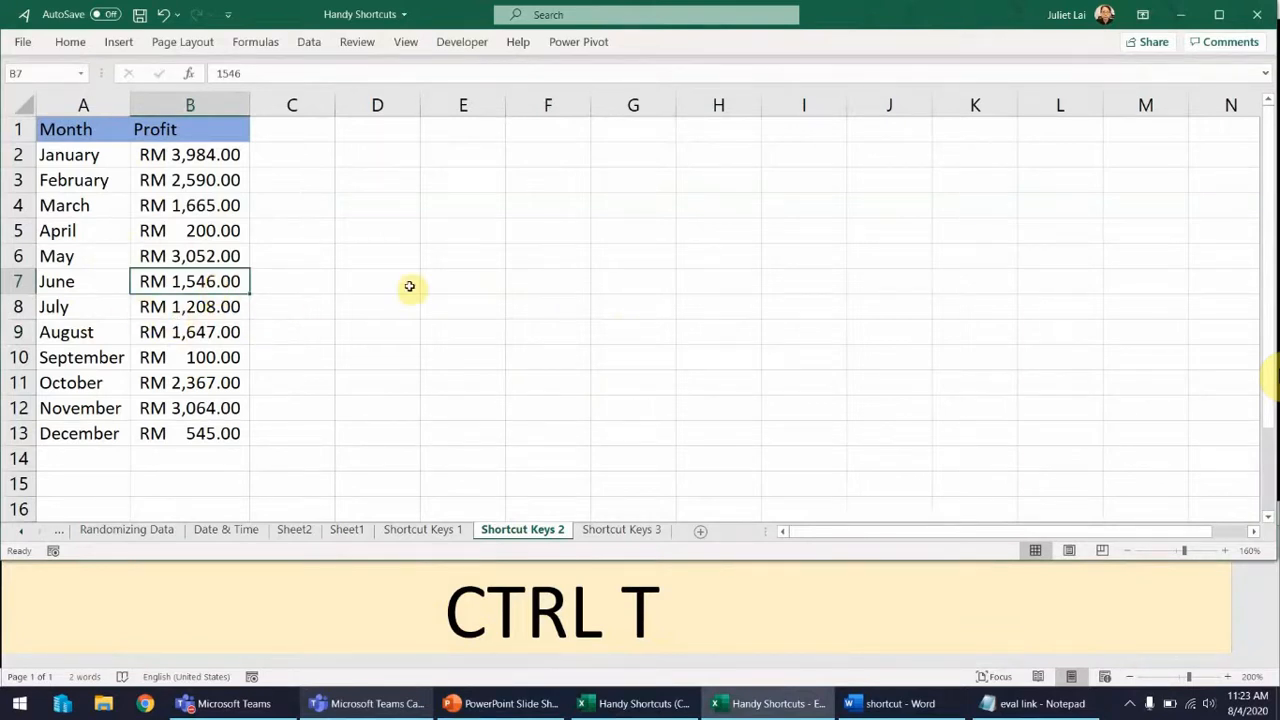
{"action": "key", "text": "ctrl+t"}
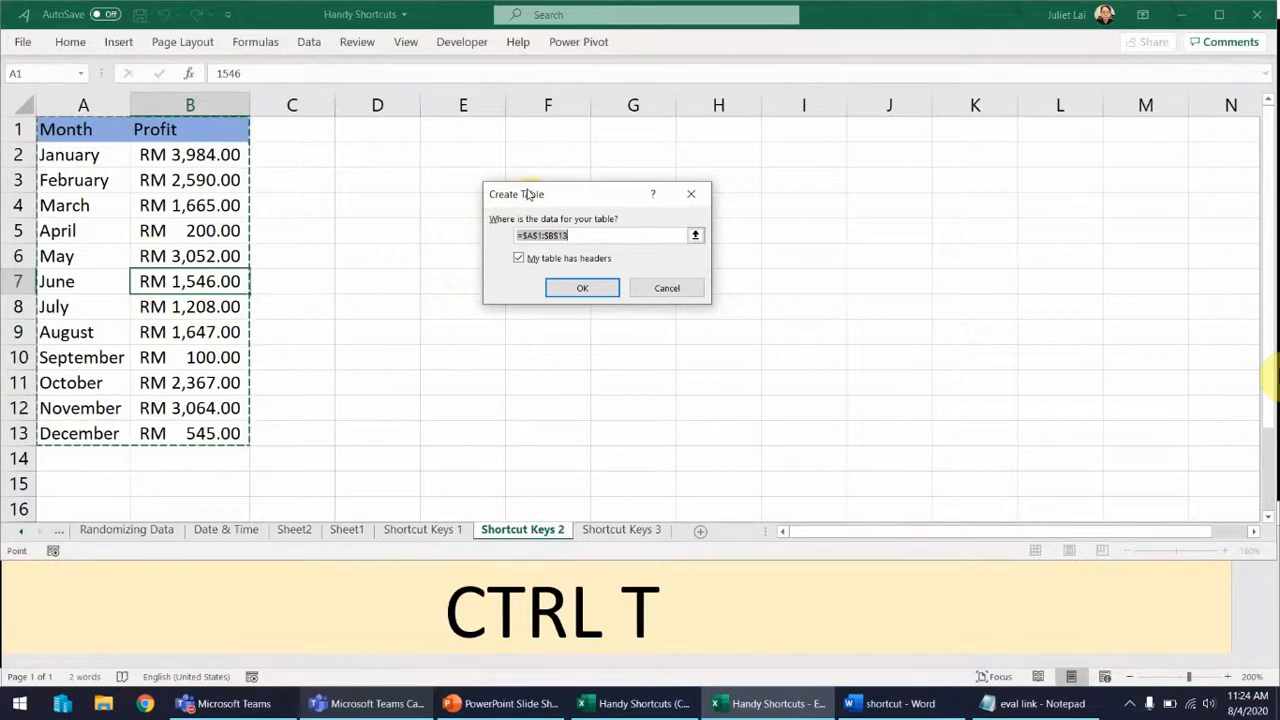
{"action": "key", "text": "Escape"}
Step: Replace the caption in the Word shortcut document with ALT F1
{"action": "left_click", "coordinate": [601, 604]}
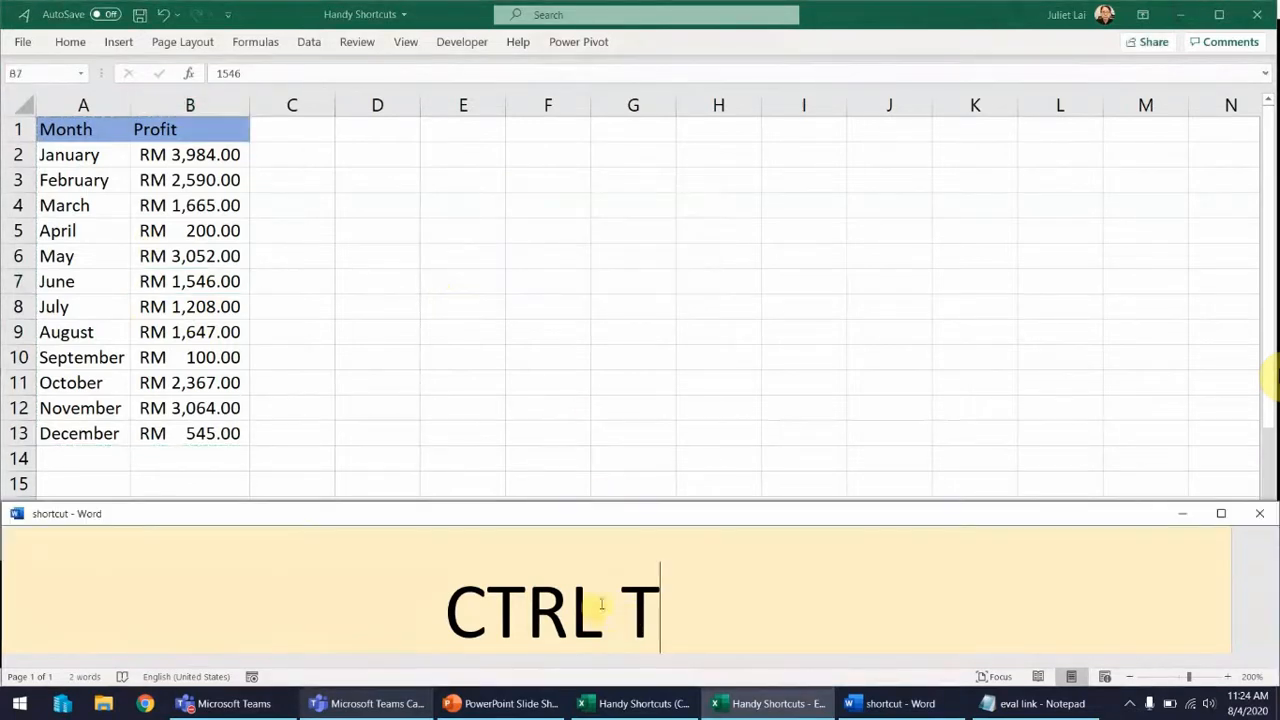
{"action": "left_click_drag", "start_coordinate": [664, 614], "coordinate": [452, 612]}
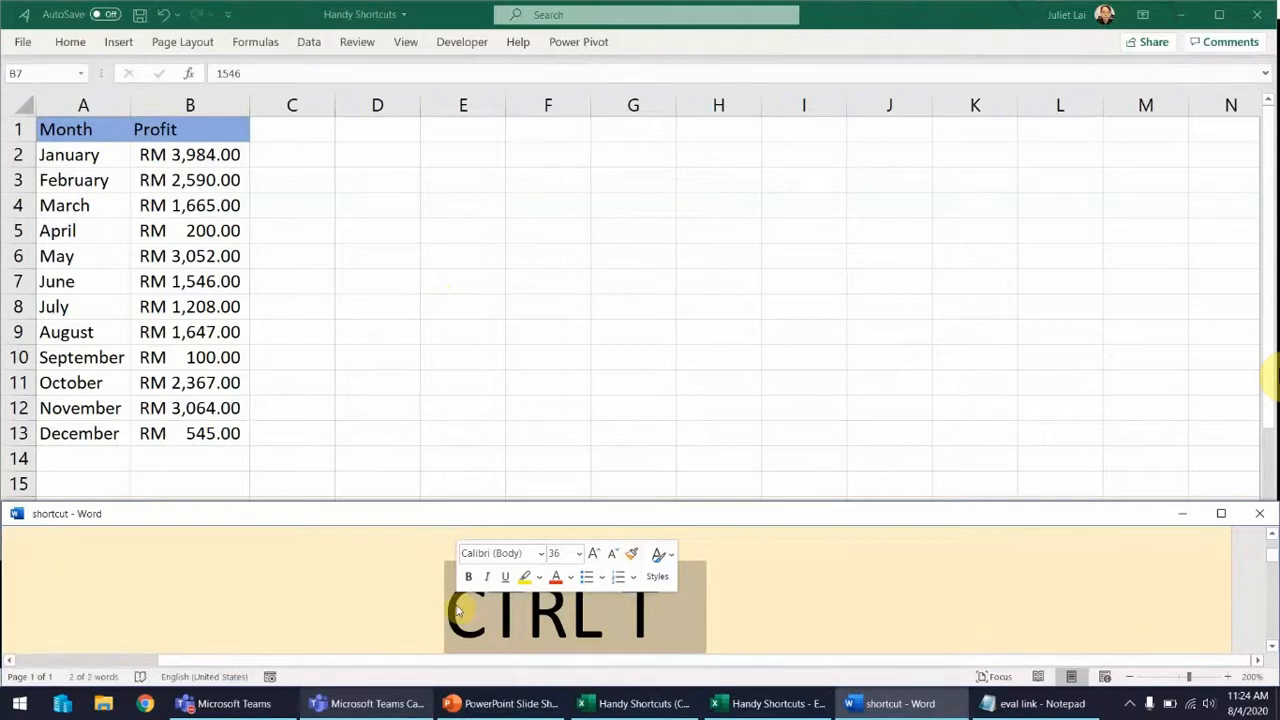
{"action": "type", "text": "ALT F1"}
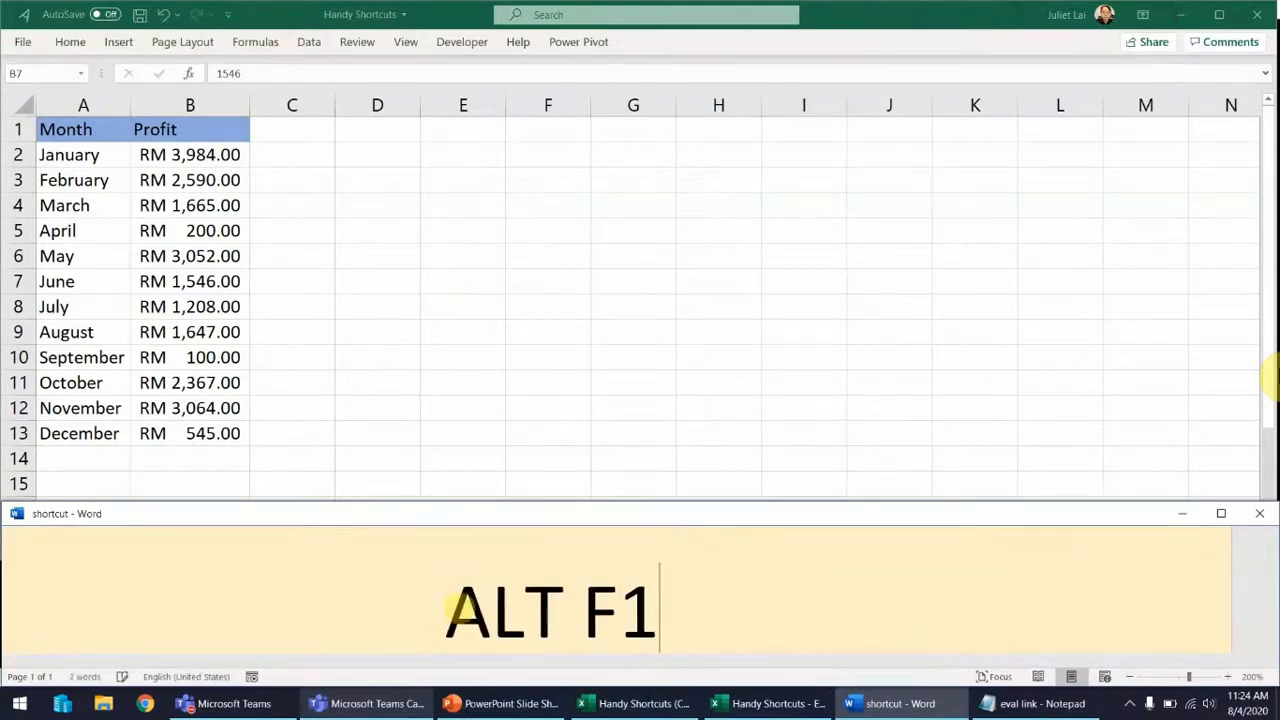
Step: In the Shortcut Keys 2 sheet, insert an embedded default column chart of the monthly Profit data
{"action": "left_click", "coordinate": [478, 398]}
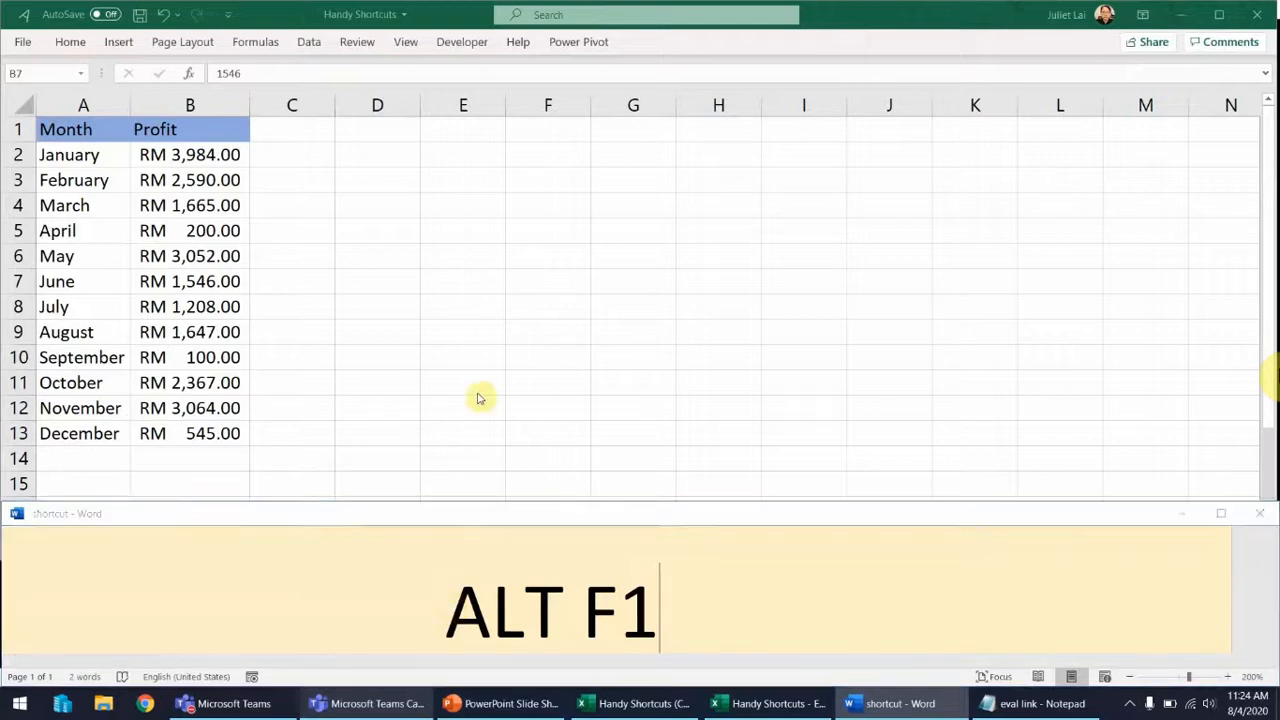
{"action": "left_click", "coordinate": [490, 335]}
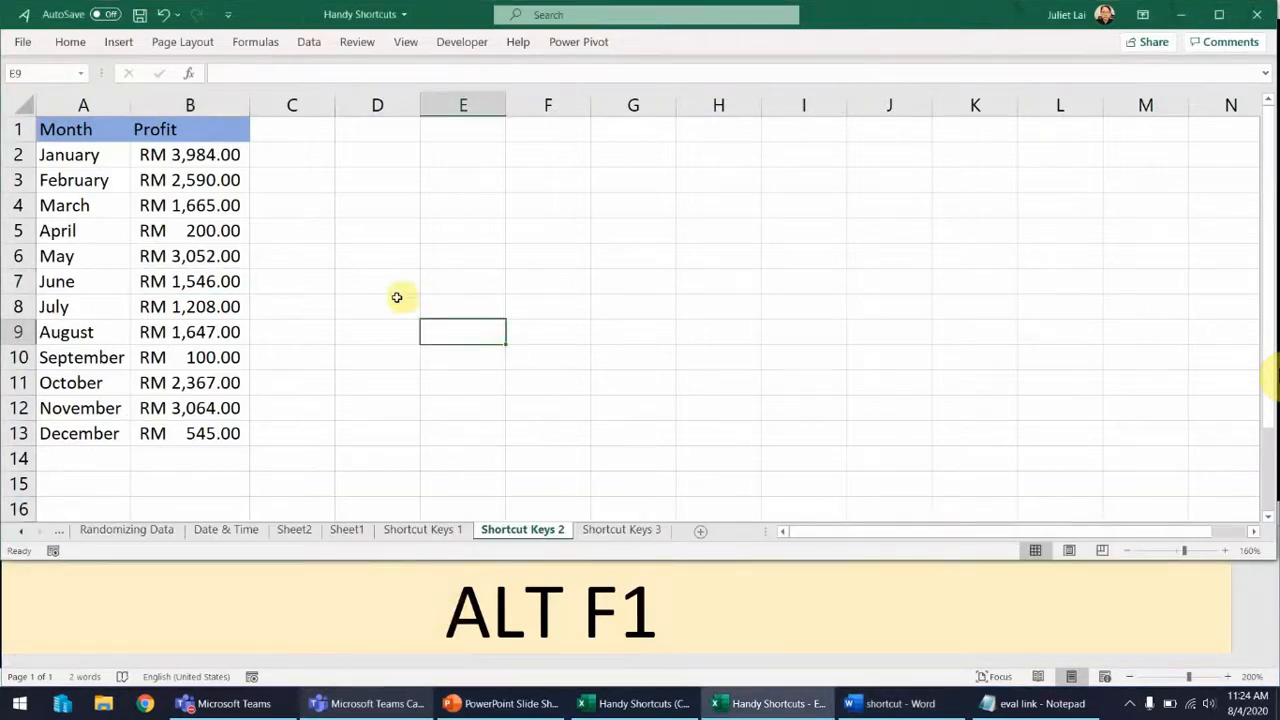
{"action": "left_click", "coordinate": [230, 283]}
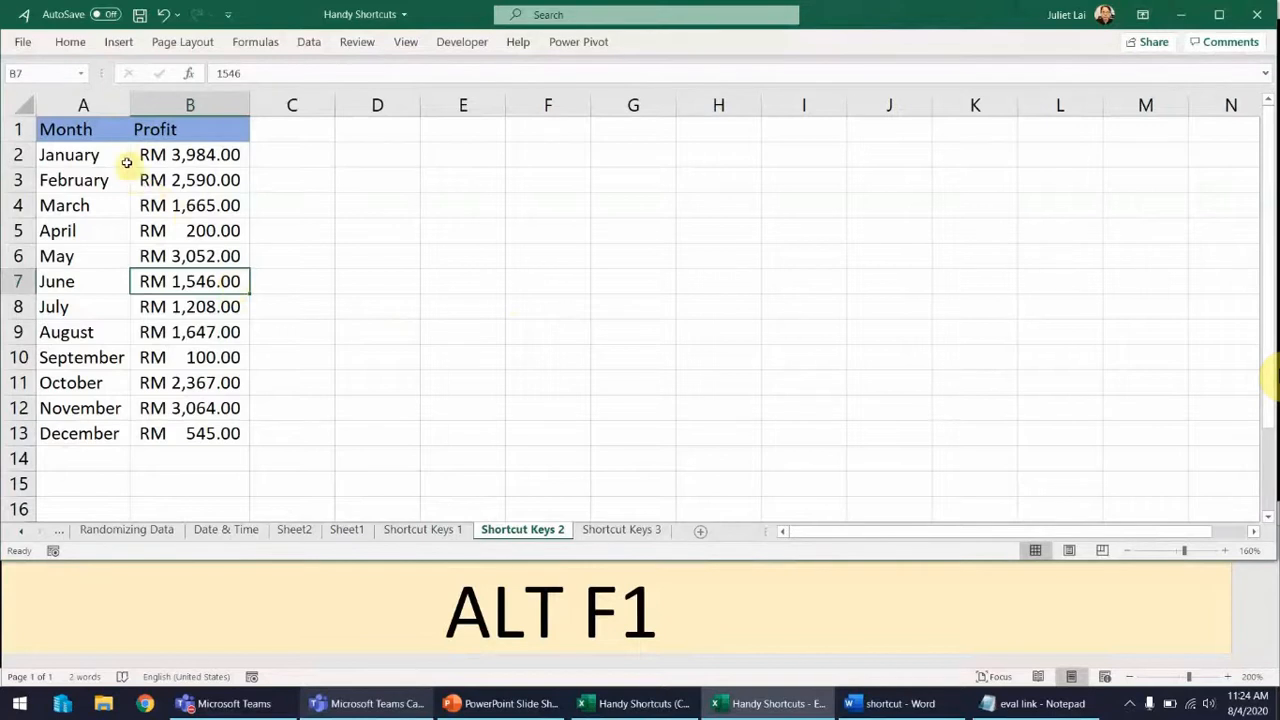
{"action": "left_click_drag", "start_coordinate": [100, 131], "coordinate": [185, 432]}
{"action": "left_click", "coordinate": [186, 314]}
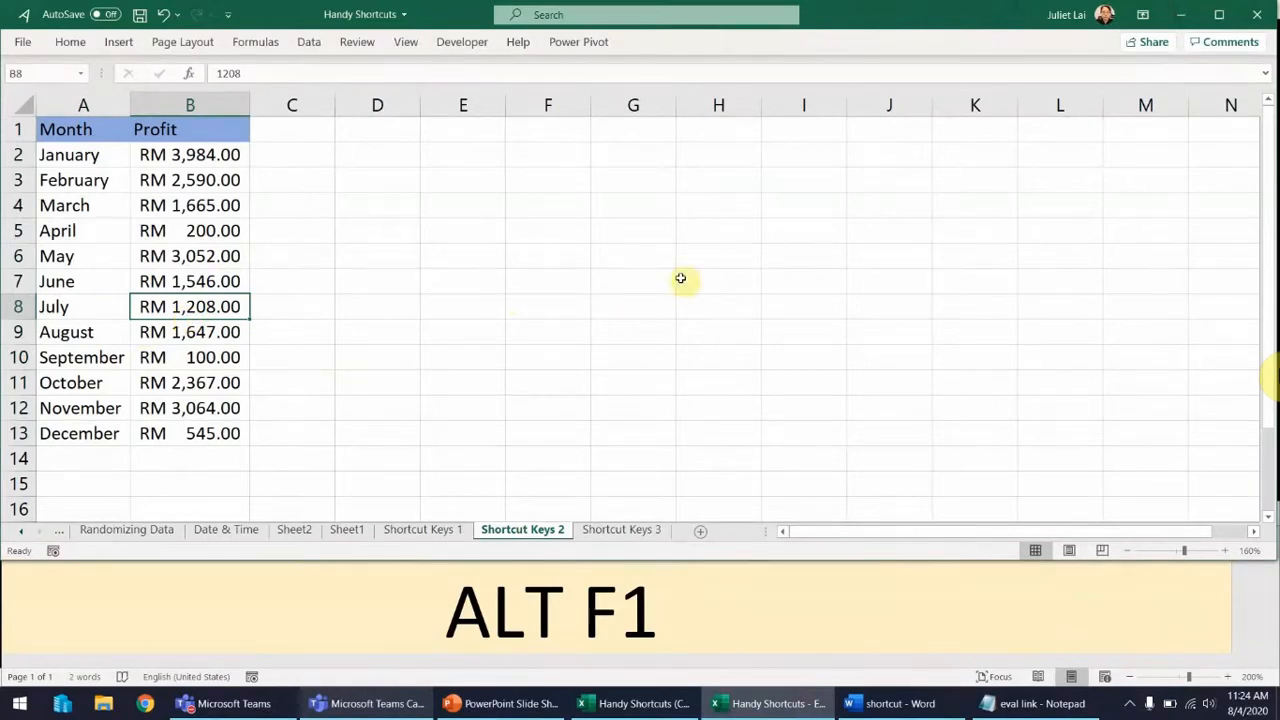
{"action": "key", "text": "alt+F1"}
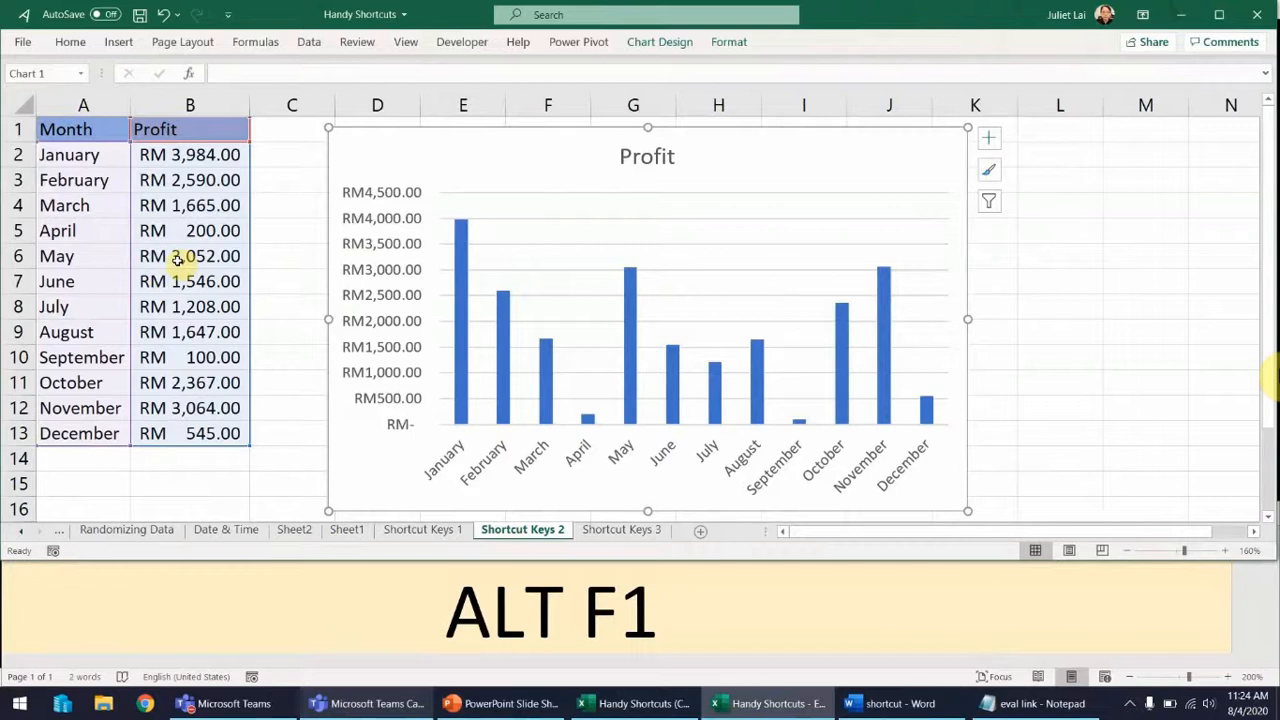
{"action": "left_click", "coordinate": [289, 315]}
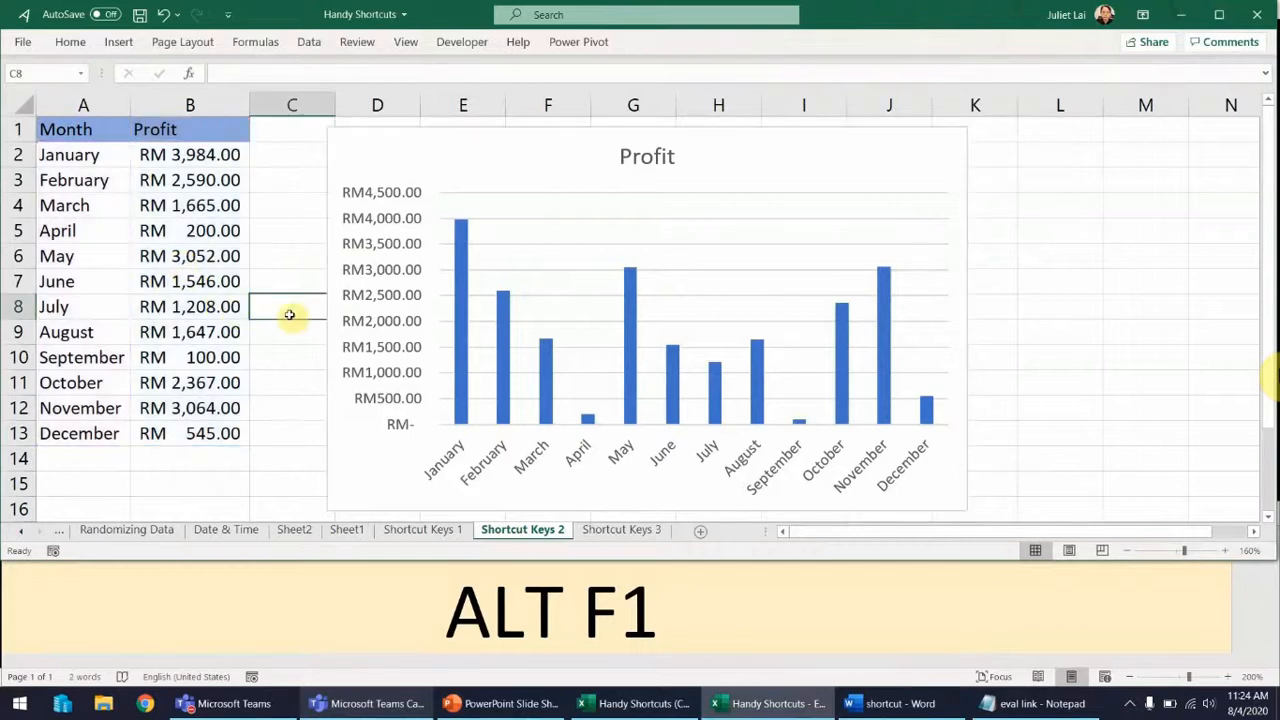
Step: Replace the caption in the Word shortcut document with F11
{"action": "left_click", "coordinate": [555, 605]}
{"action": "left_click_drag", "start_coordinate": [443, 606], "coordinate": [723, 611]}
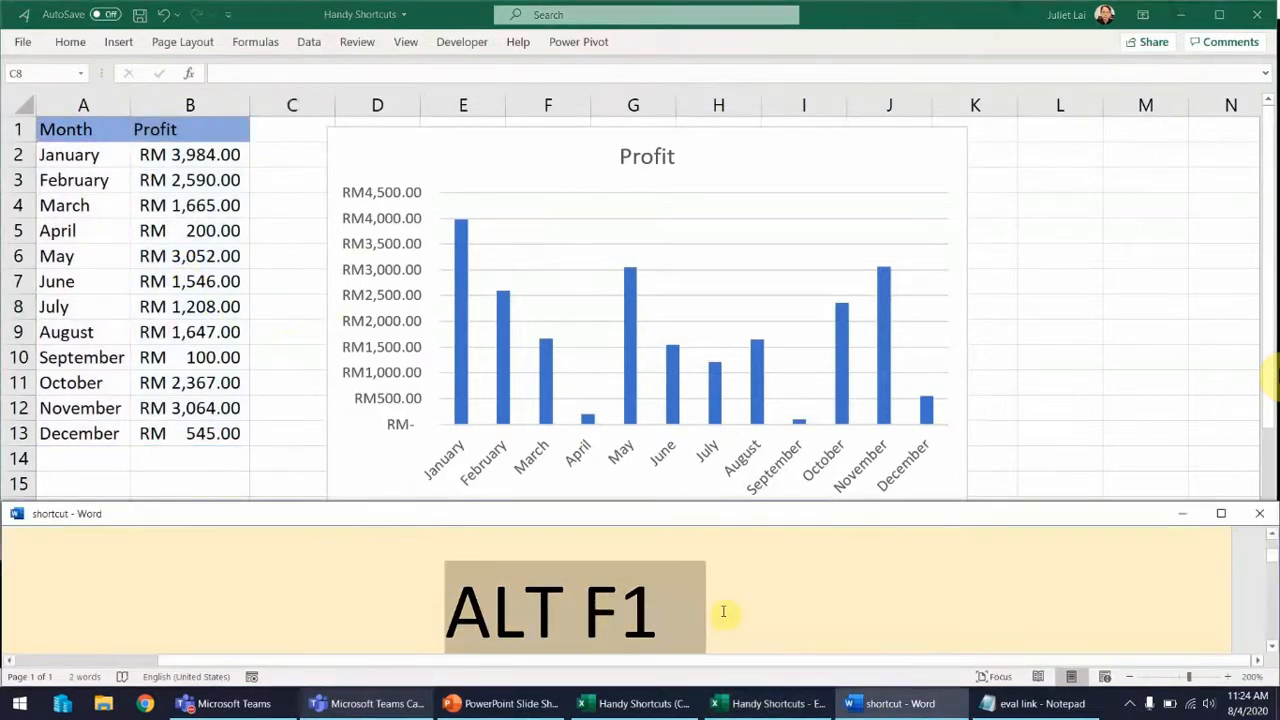
{"action": "type", "text": "F11"}
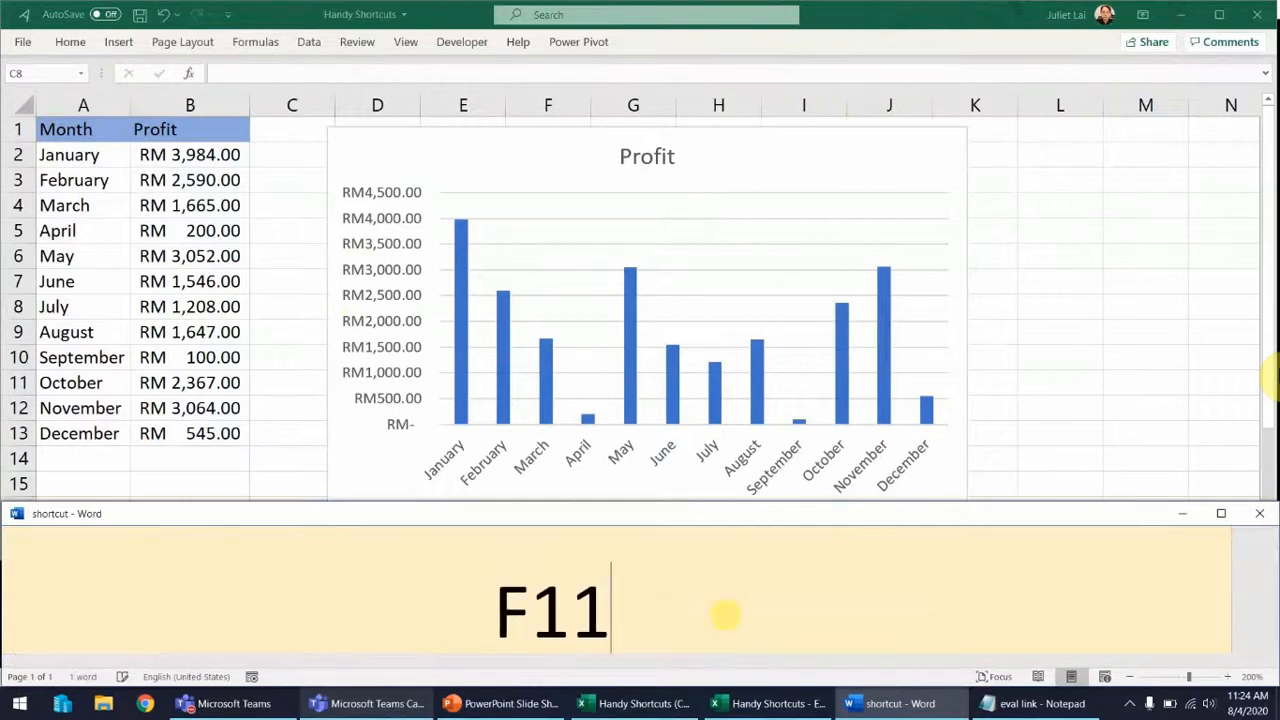
Step: In Excel, move the embedded Profit chart one column away from the data so it starts at column E
{"action": "left_click", "coordinate": [775, 146]}
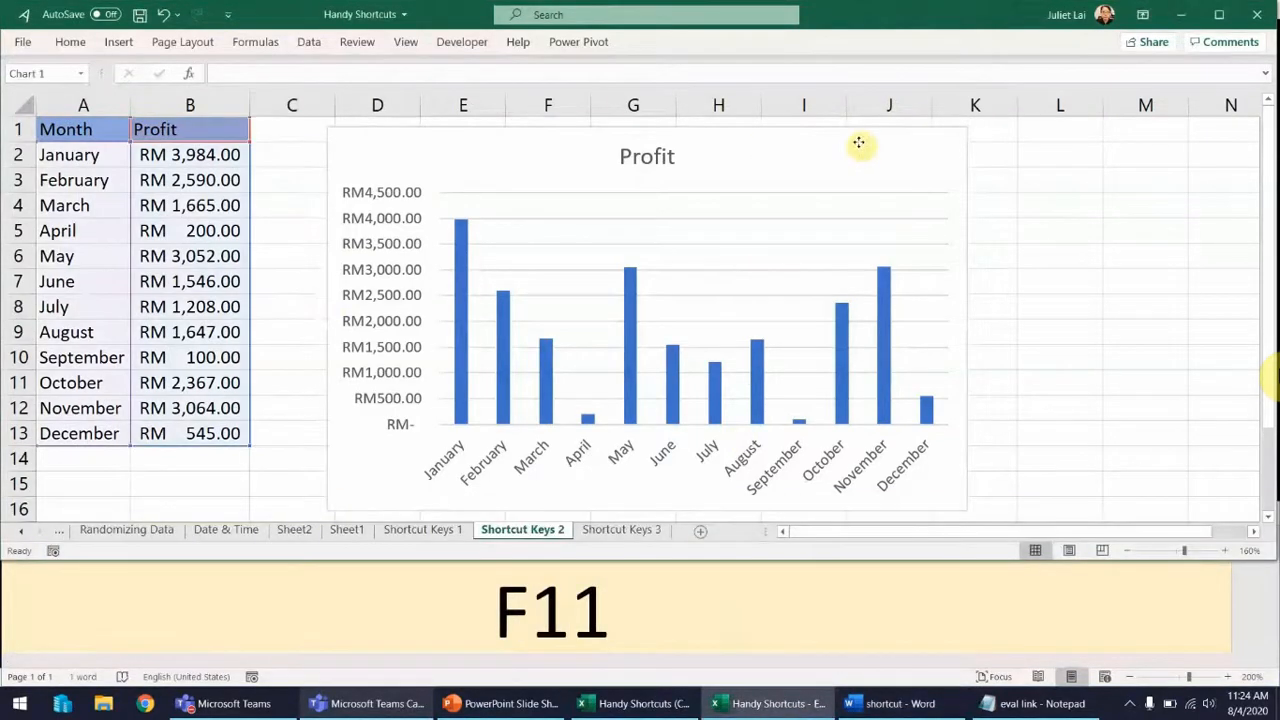
{"action": "left_click_drag", "start_coordinate": [858, 143], "coordinate": [951, 140]}
Step: Create a default column chart of the Month and Profit data on its own chart sheet and return to Shortcut Keys 2
{"action": "left_click", "coordinate": [240, 310]}
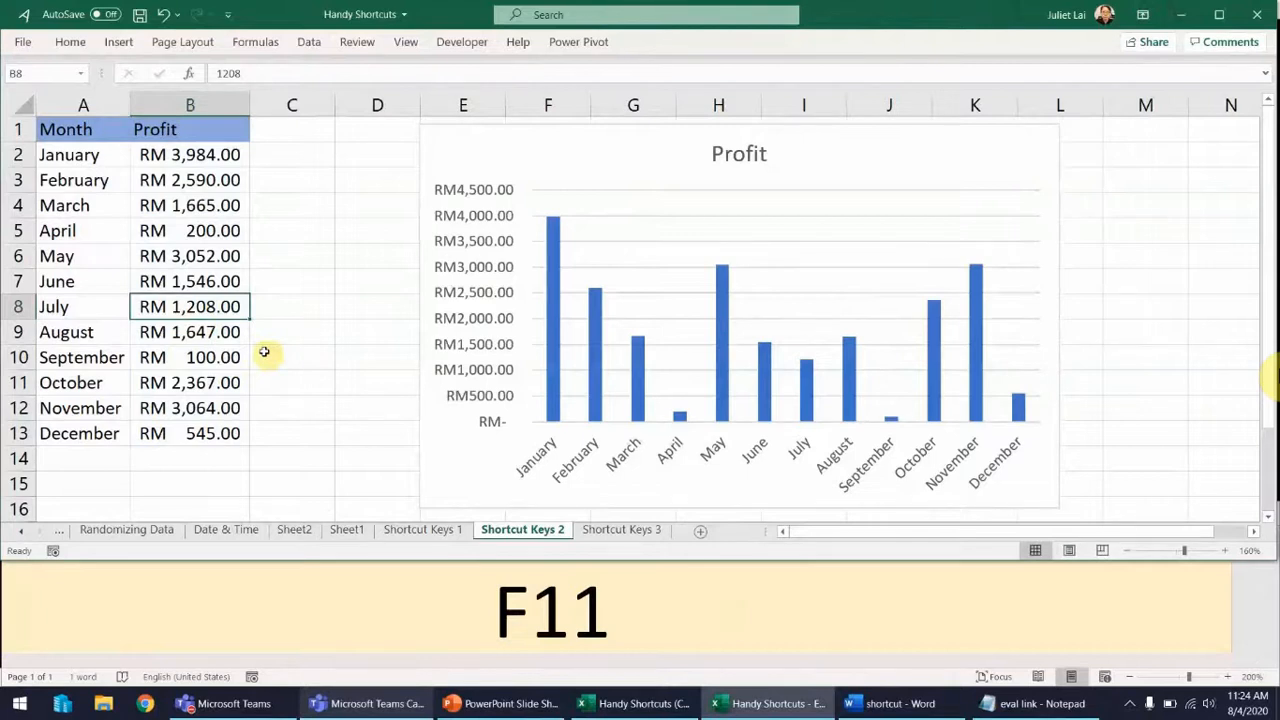
{"action": "key", "text": "F11"}
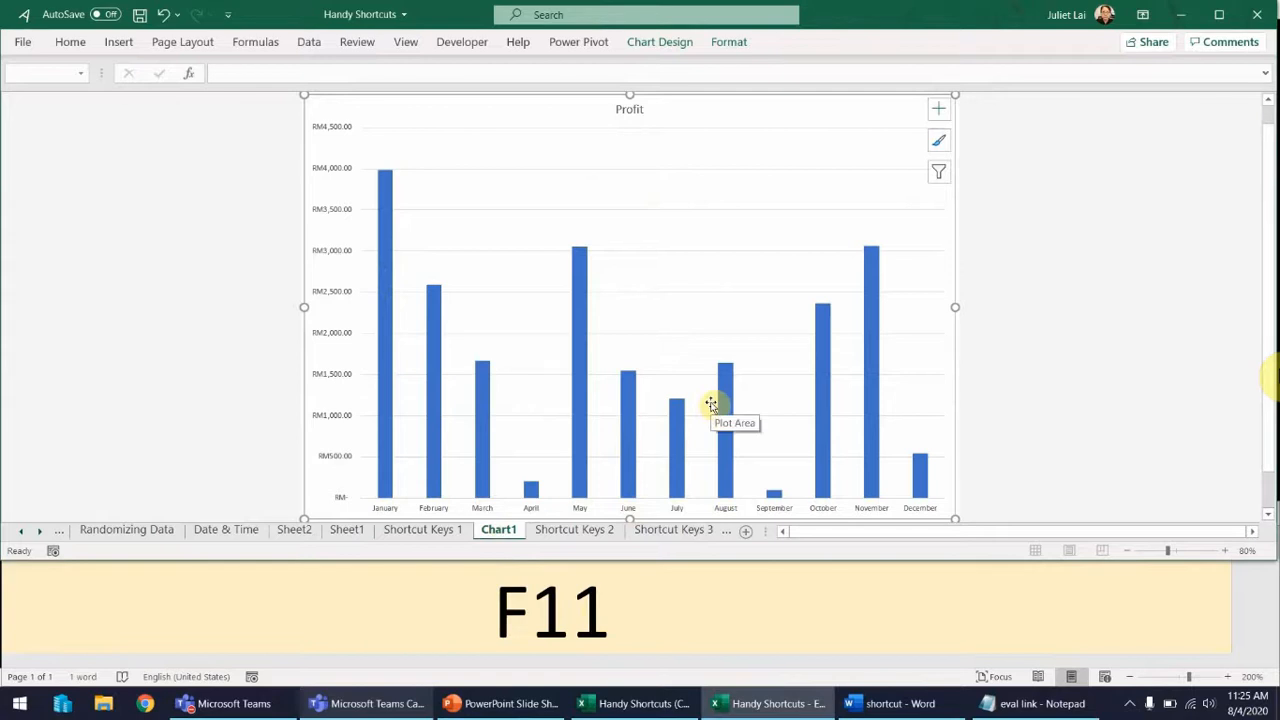
{"action": "left_click", "coordinate": [570, 530]}
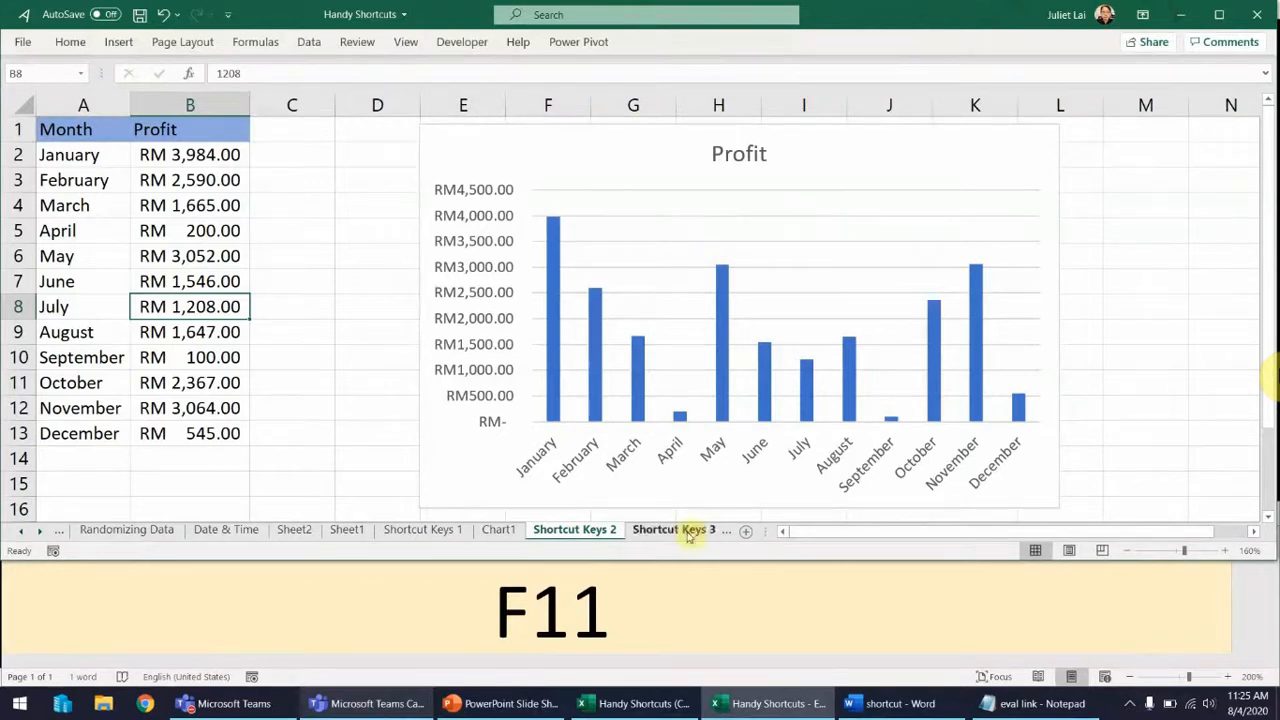
Step: Replace the caption in the Word shortcut document with CTRL F2
{"action": "left_click", "coordinate": [645, 600]}
{"action": "left_click_drag", "start_coordinate": [498, 602], "coordinate": [634, 600]}
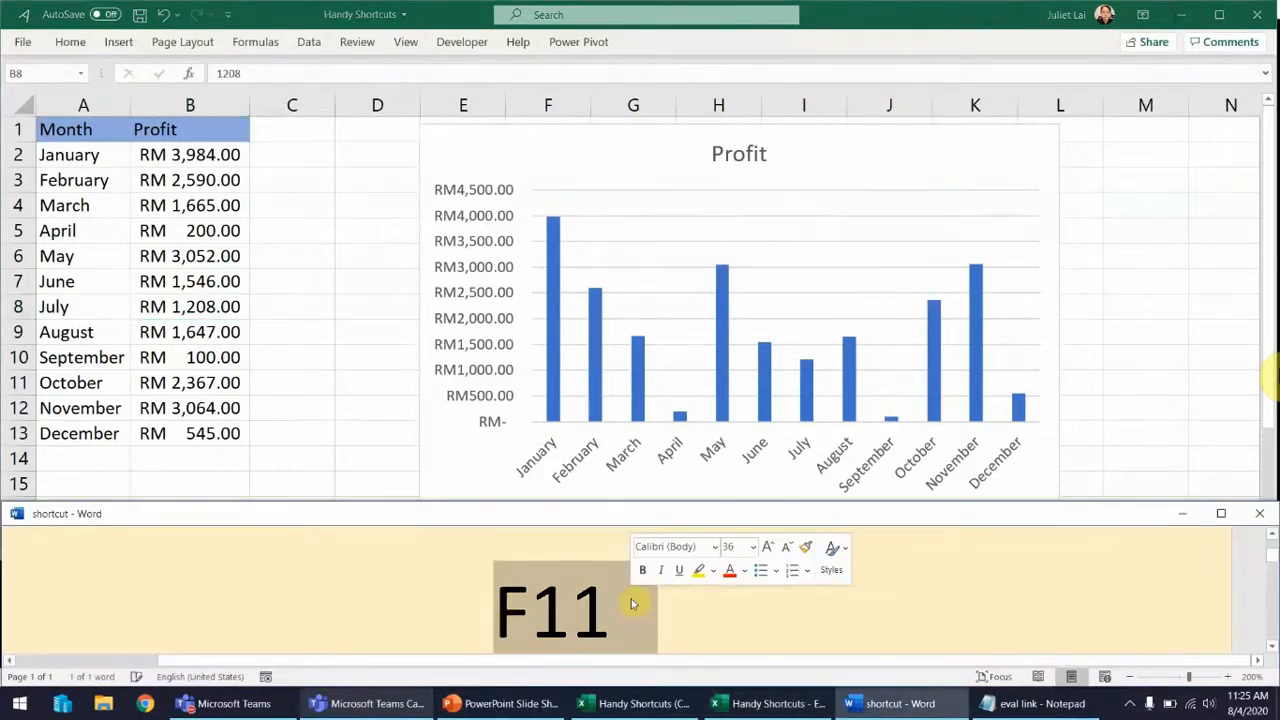
{"action": "type", "text": "CTRL F2"}
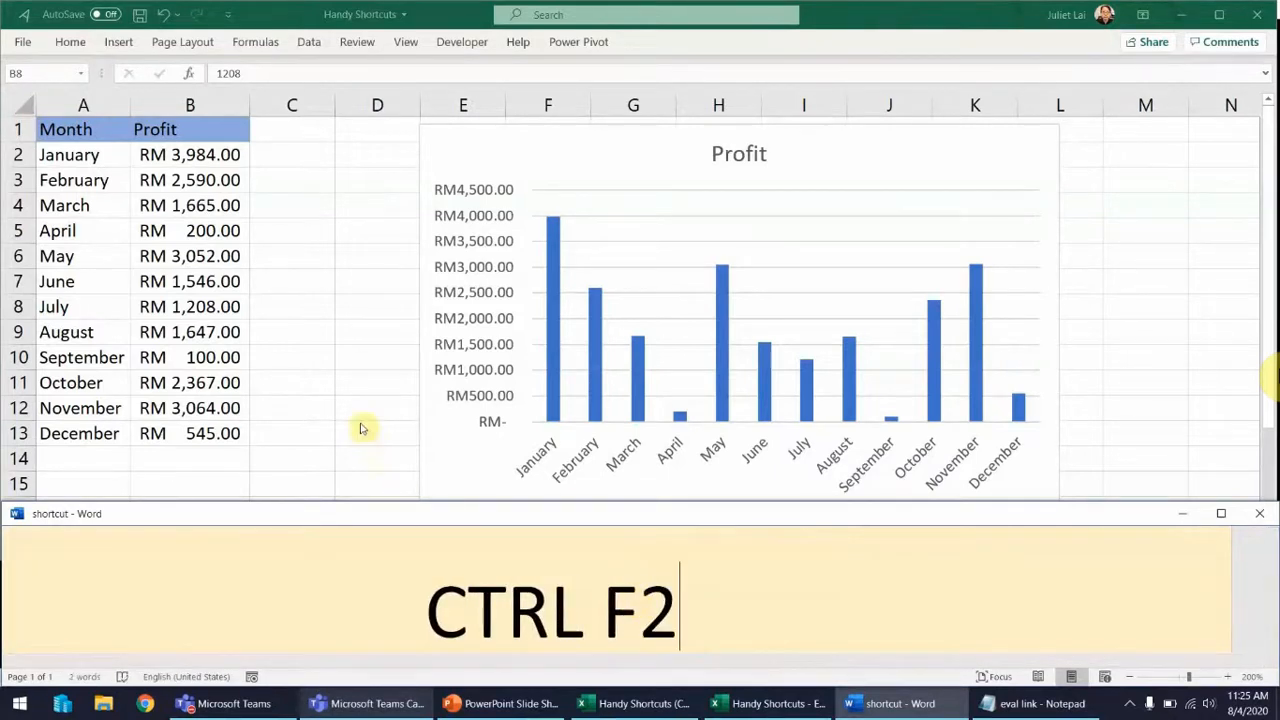
Step: Switch to Excel, view the print preview of the Shortcut Keys 2 sheet and return to the worksheet
{"action": "key", "text": "alt+Tab"}
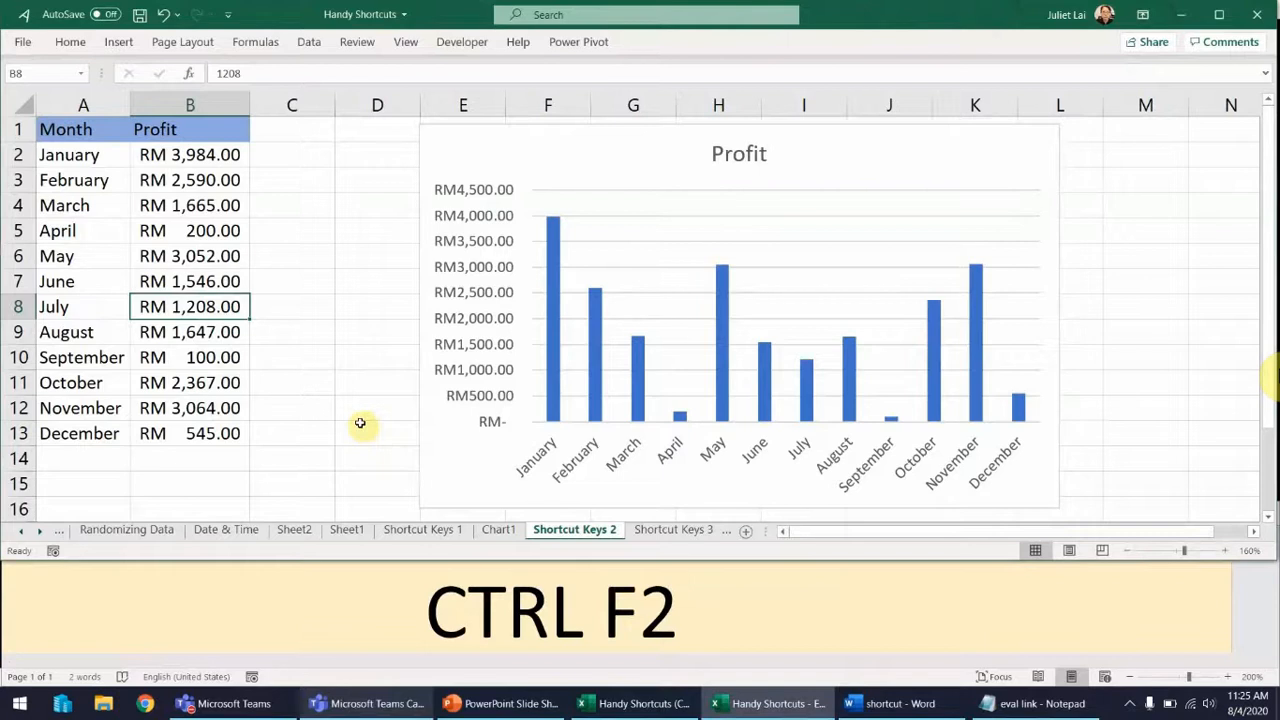
{"action": "key", "text": "ctrl+F2"}
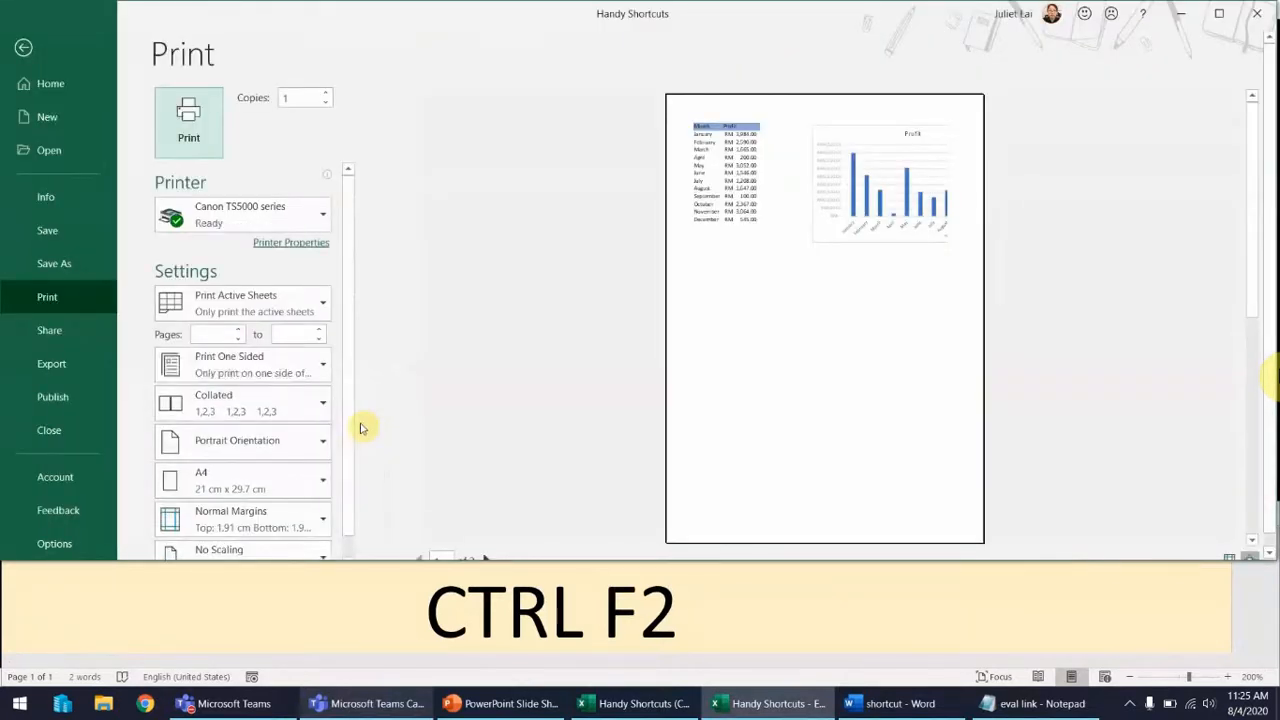
{"action": "left_click", "coordinate": [28, 48]}
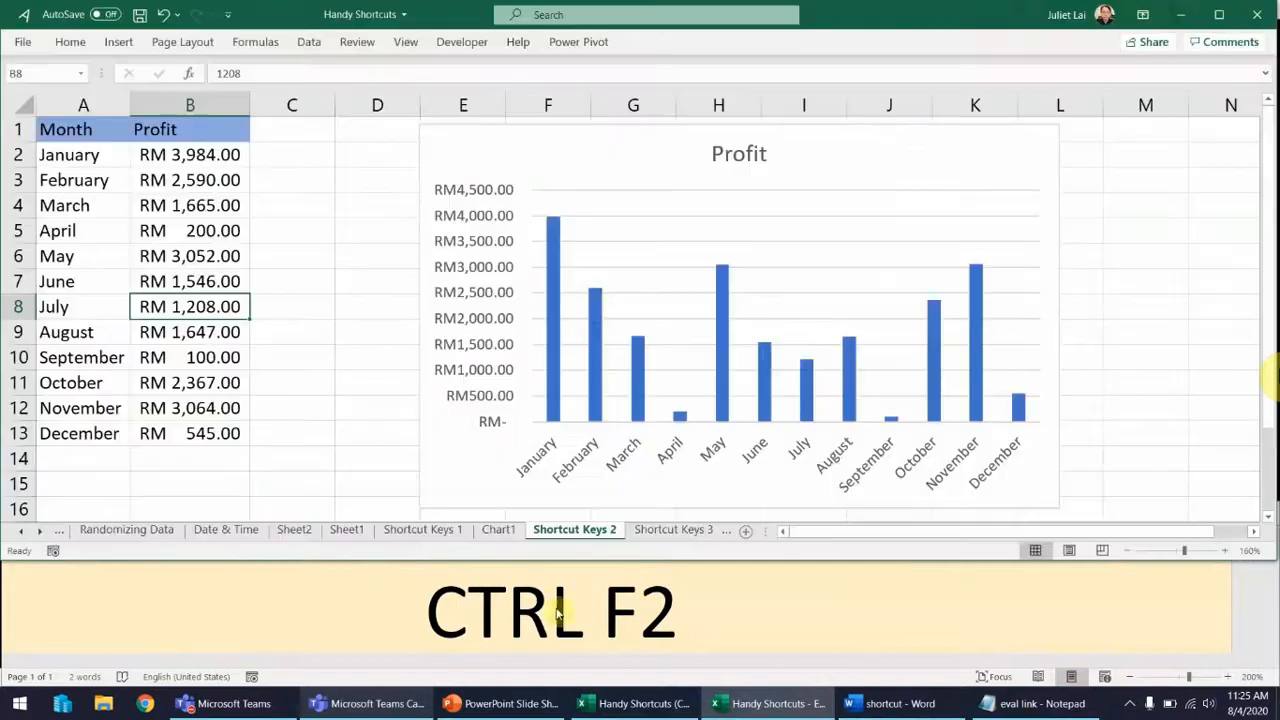
Step: Open the Shortcut Keys 3 sheet, and change the caption in the Word shortcut document to CTRL R
{"action": "left_click", "coordinate": [672, 530]}
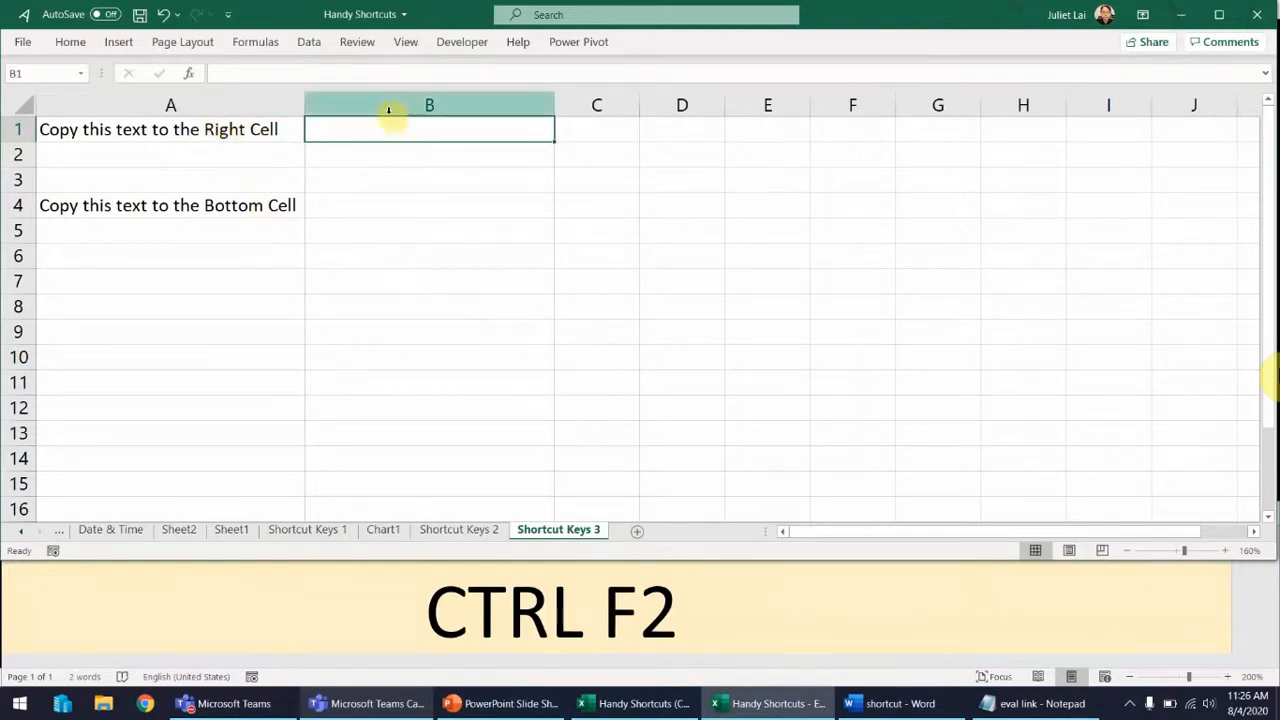
{"action": "left_click", "coordinate": [608, 610]}
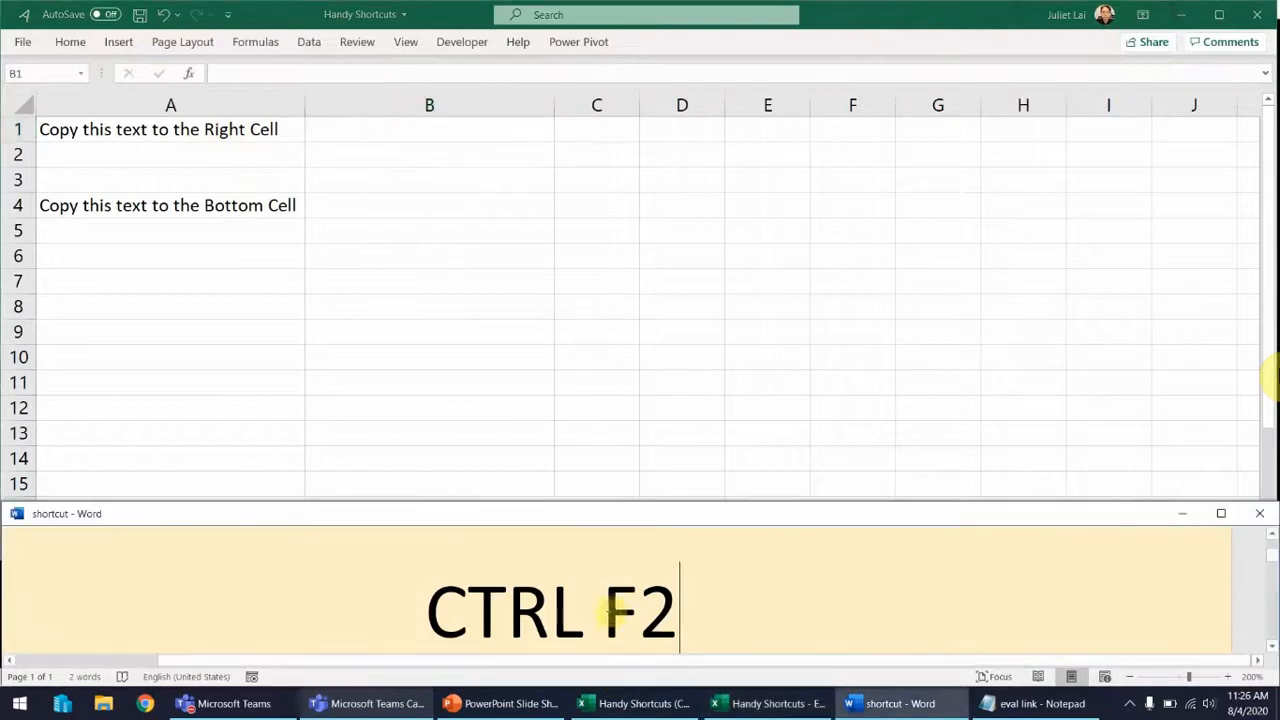
{"action": "left_click_drag", "start_coordinate": [608, 610], "coordinate": [694, 606]}
{"action": "type", "text": "R"}
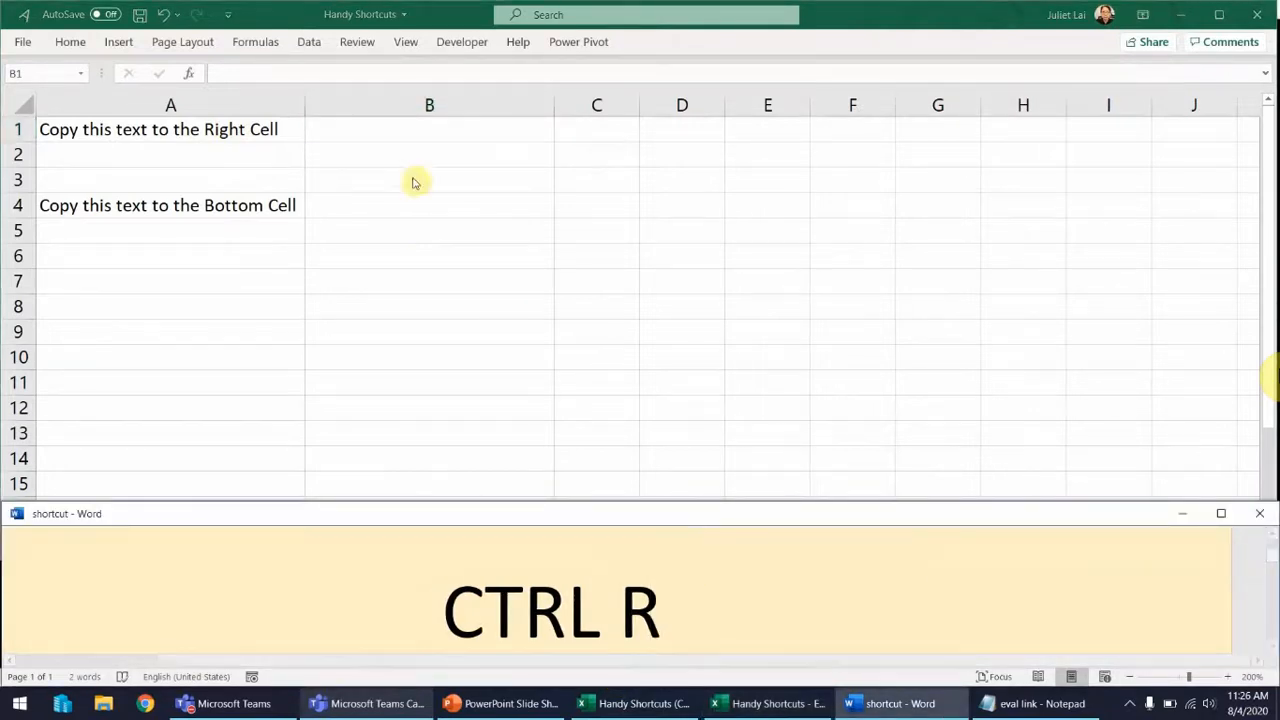
Step: In Excel, copy the text from A1 rightward into B1 and C1 with Fill Right, widening column C to fit
{"action": "left_click", "coordinate": [420, 130]}
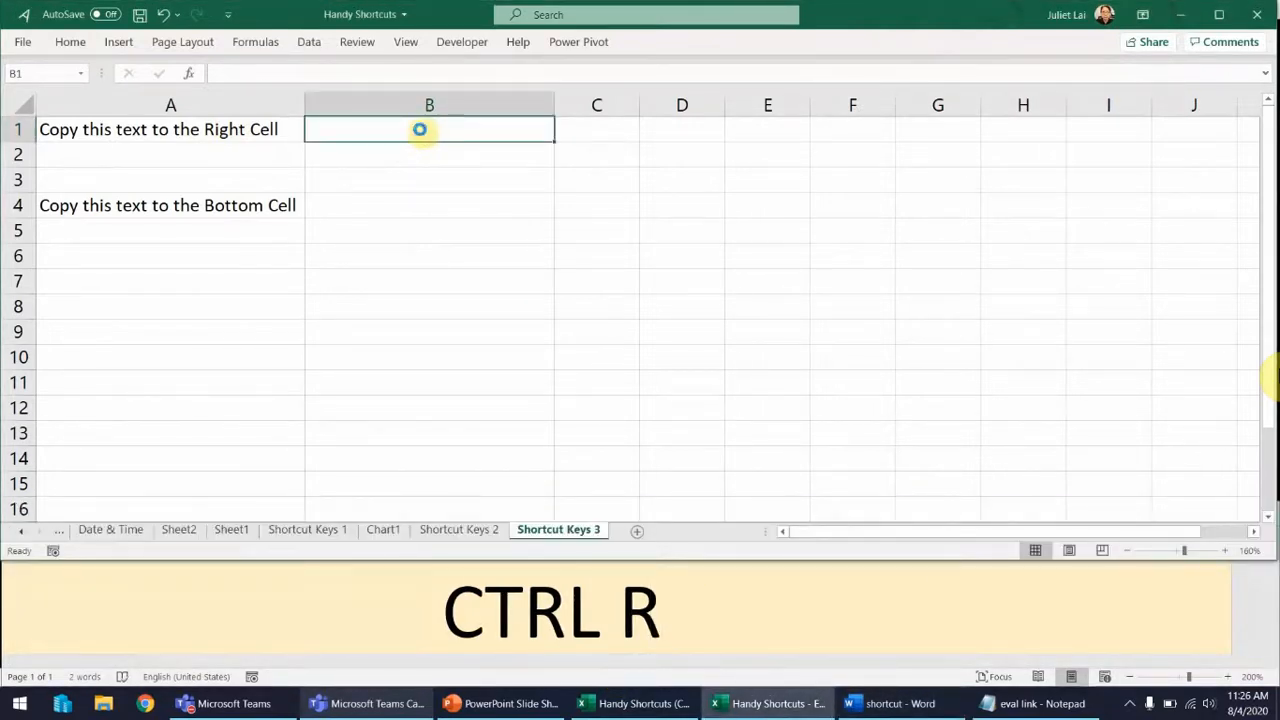
{"action": "key", "text": "ctrl+r"}
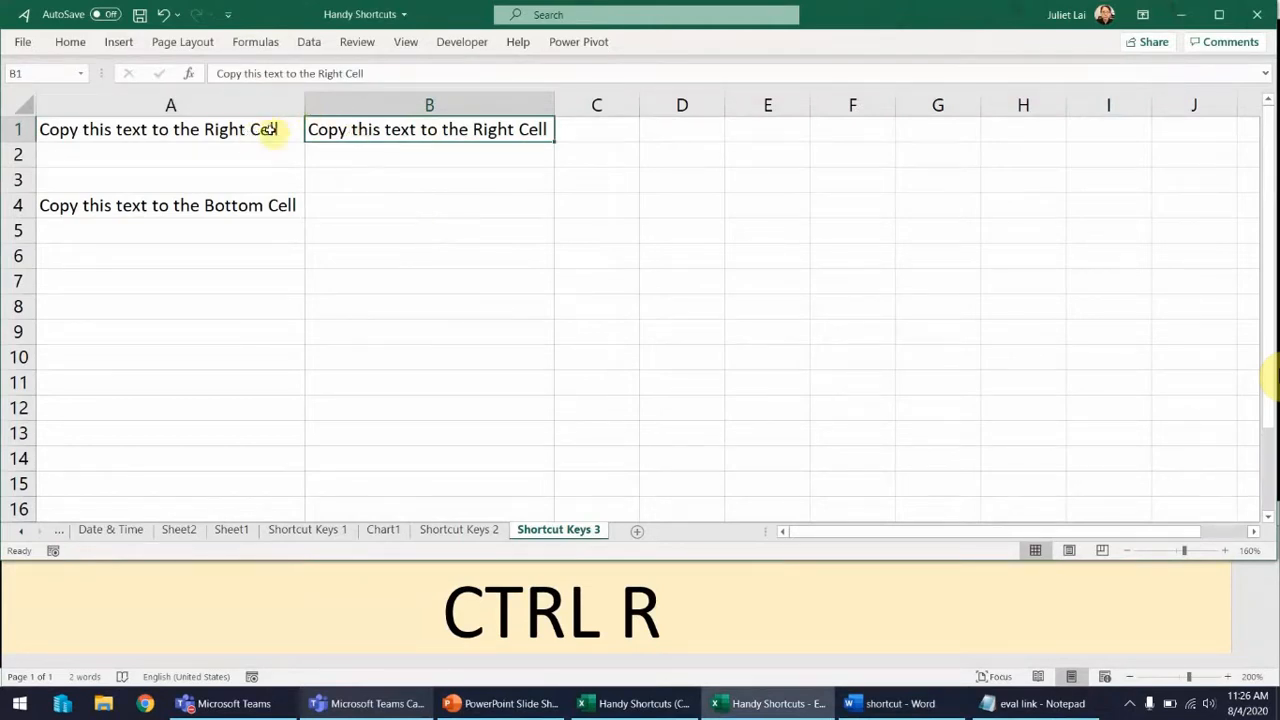
{"action": "left_click_drag", "start_coordinate": [640, 105], "coordinate": [801, 104]}
{"action": "left_click", "coordinate": [623, 133]}
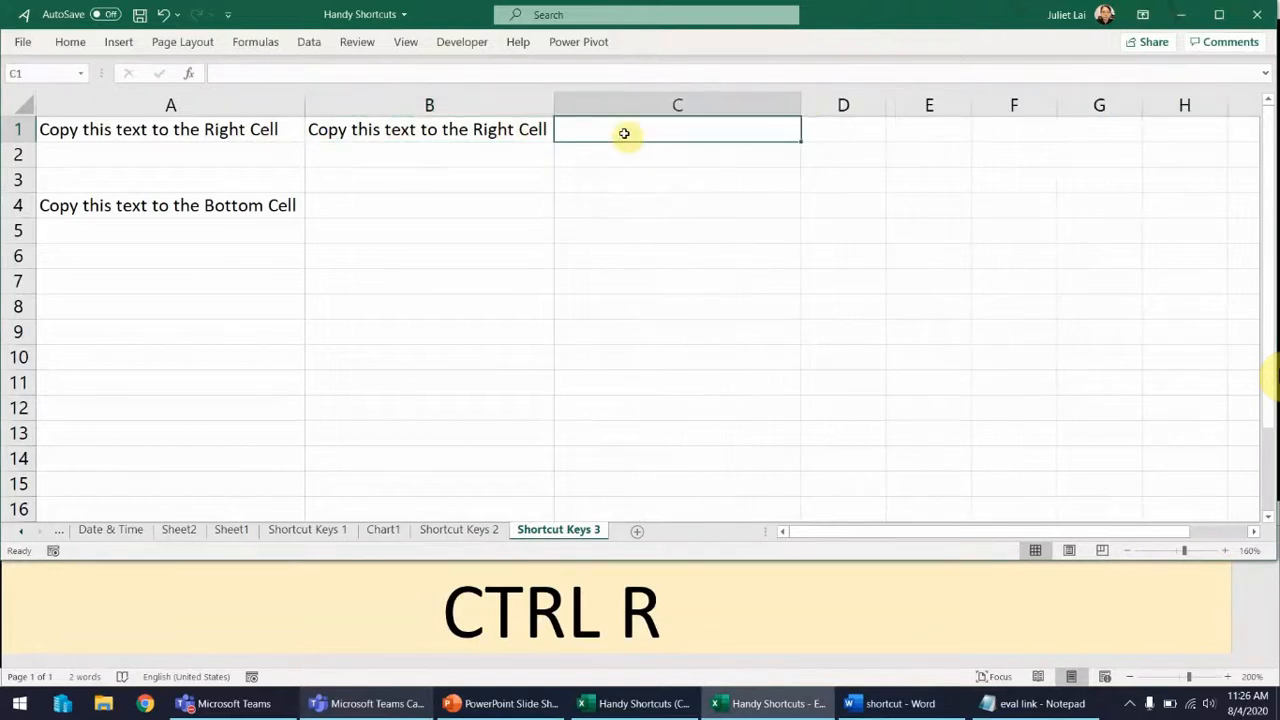
{"action": "key", "text": "ctrl+r"}
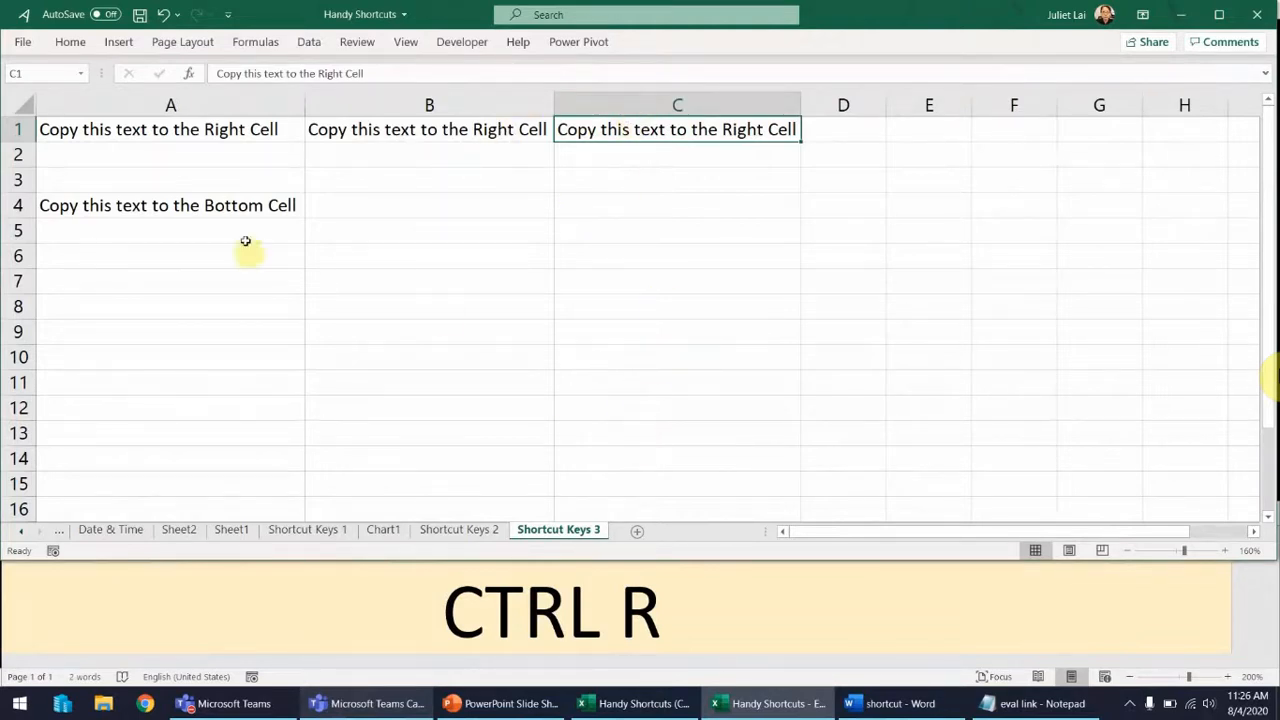
Step: Change the caption in the Word shortcut document to CTRL D
{"action": "left_click", "coordinate": [677, 604]}
{"action": "key", "text": "BackSpace"}
{"action": "type", "text": "D"}
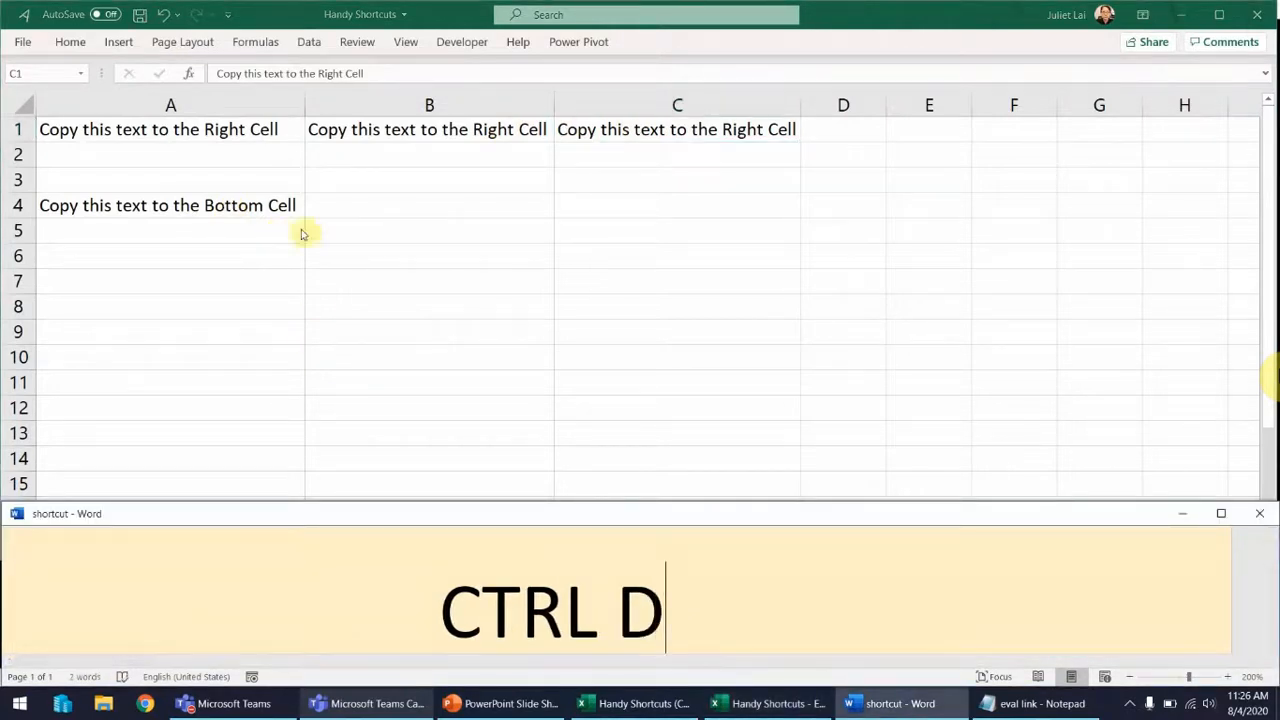
Step: In Excel, use Fill Down to copy the text above into cells A5 and B2
{"action": "left_click", "coordinate": [300, 232]}
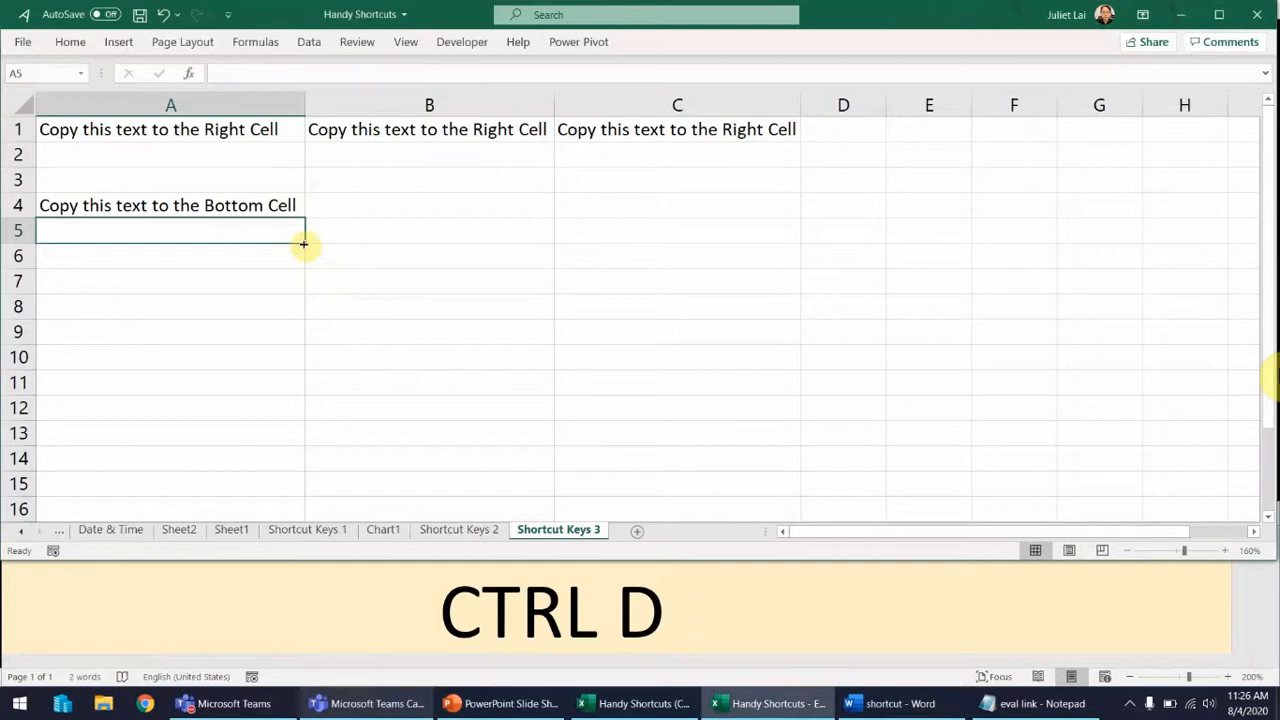
{"action": "key", "text": "ctrl+d"}
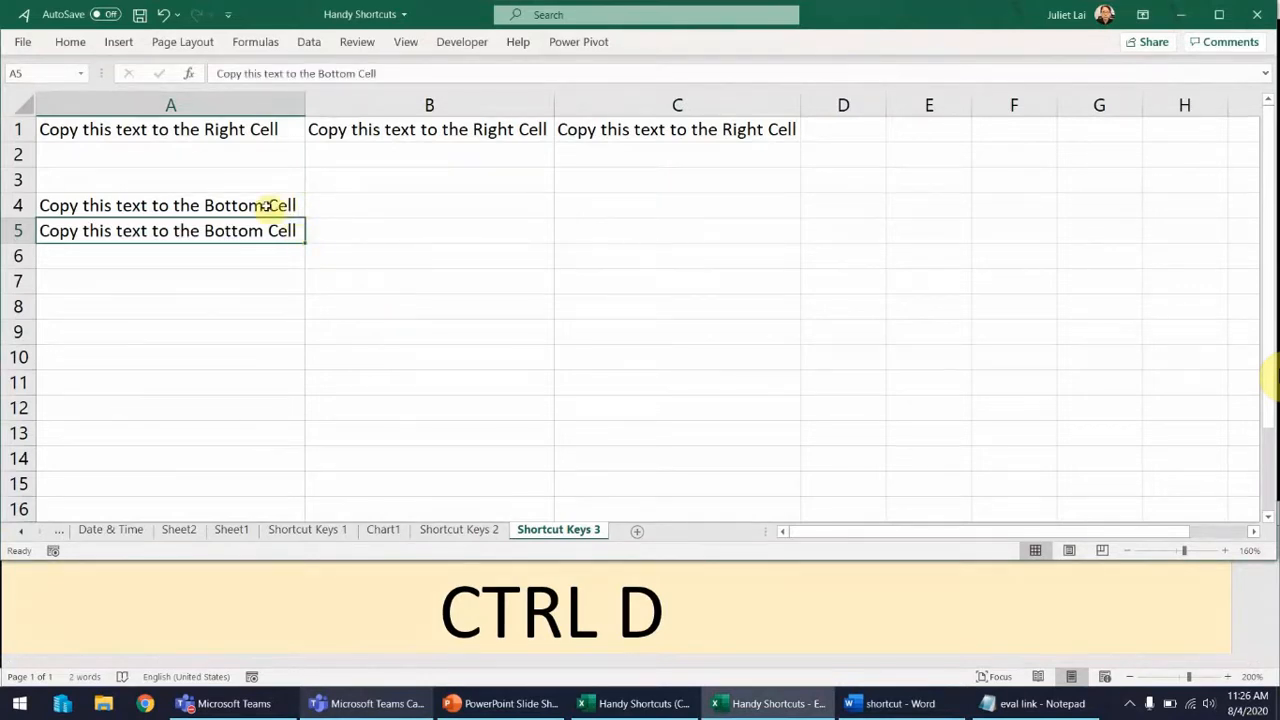
{"action": "left_click", "coordinate": [464, 157]}
{"action": "key", "text": "ctrl+d"}
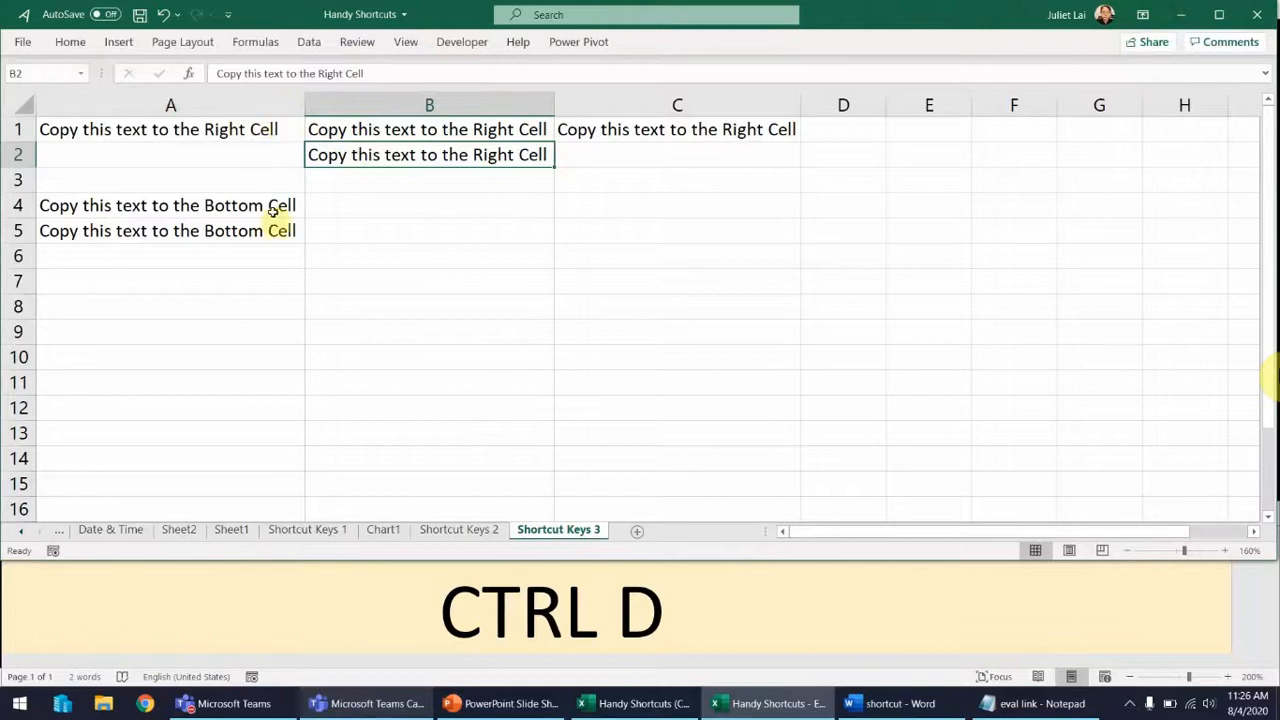
Step: Select the range B8:B21 in Shortcut Keys 3, and change the Word document's caption to CTRL ENTER
{"action": "scroll", "coordinate": [451, 320], "scroll_direction": "down", "scroll_amount": 2}
{"action": "left_click_drag", "start_coordinate": [451, 157], "coordinate": [470, 480]}
{"action": "left_click", "coordinate": [708, 593]}
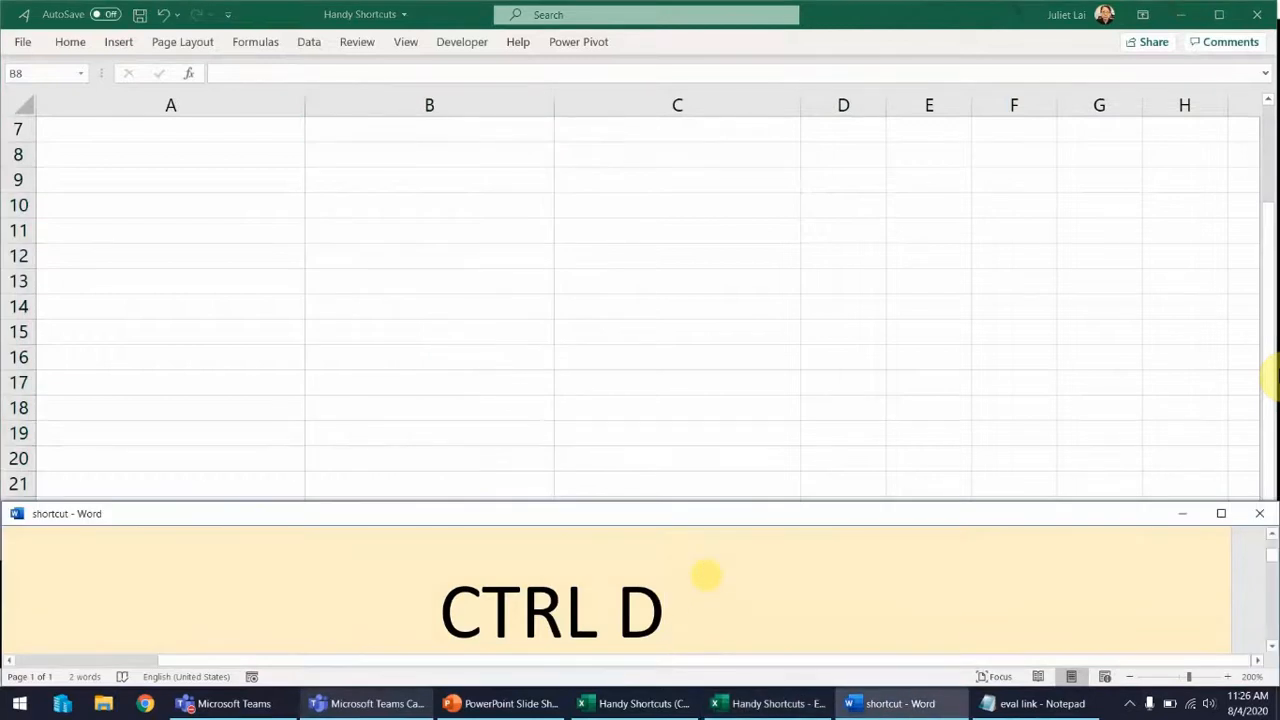
{"action": "key", "text": "BackSpace"}
{"action": "type", "text": "ENTER"}
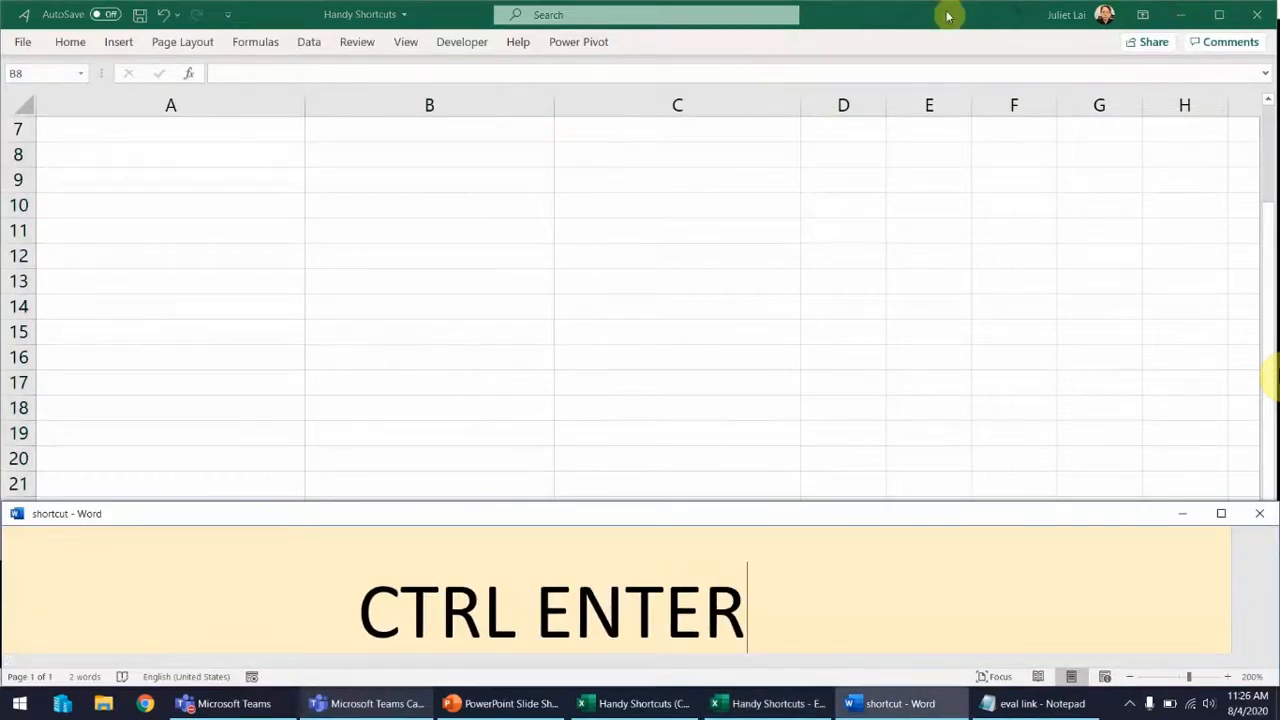
Step: Back in Excel, fill all the selected cells B8:B21 with the entry hello at once
{"action": "left_click", "coordinate": [930, 20]}
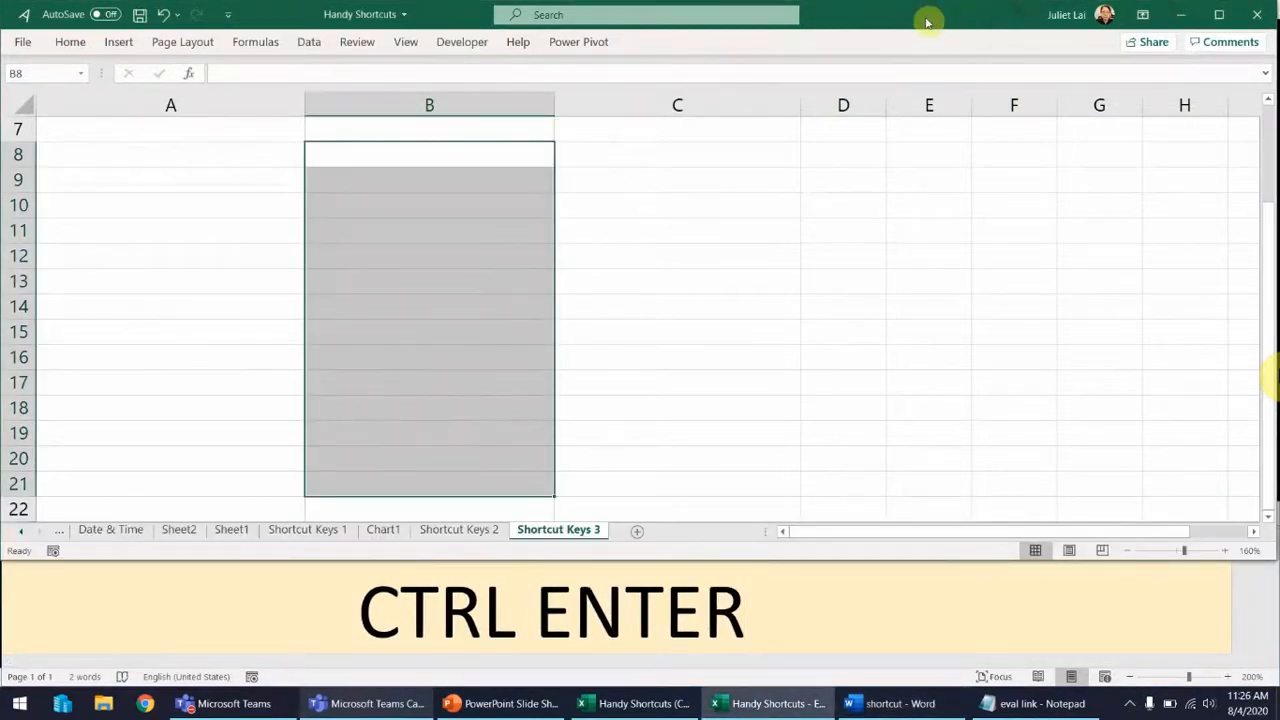
{"action": "type", "text": "hello"}
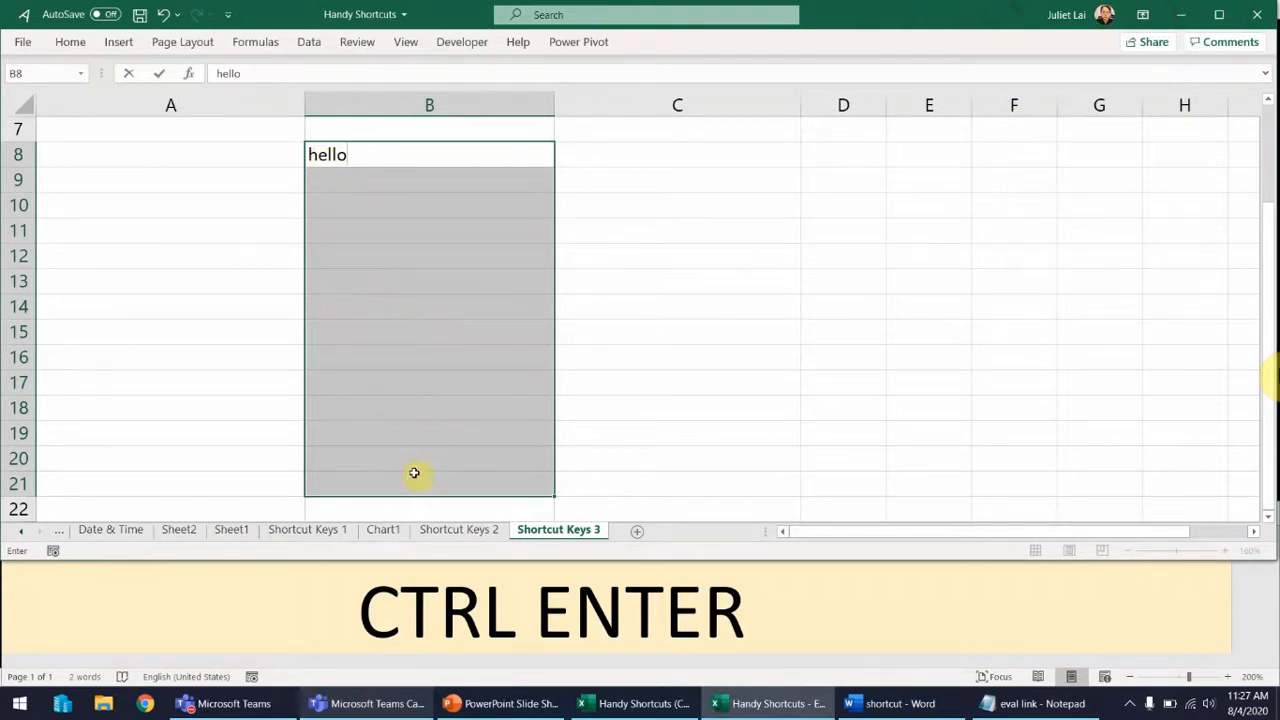
{"action": "key", "text": "ctrl+Return"}
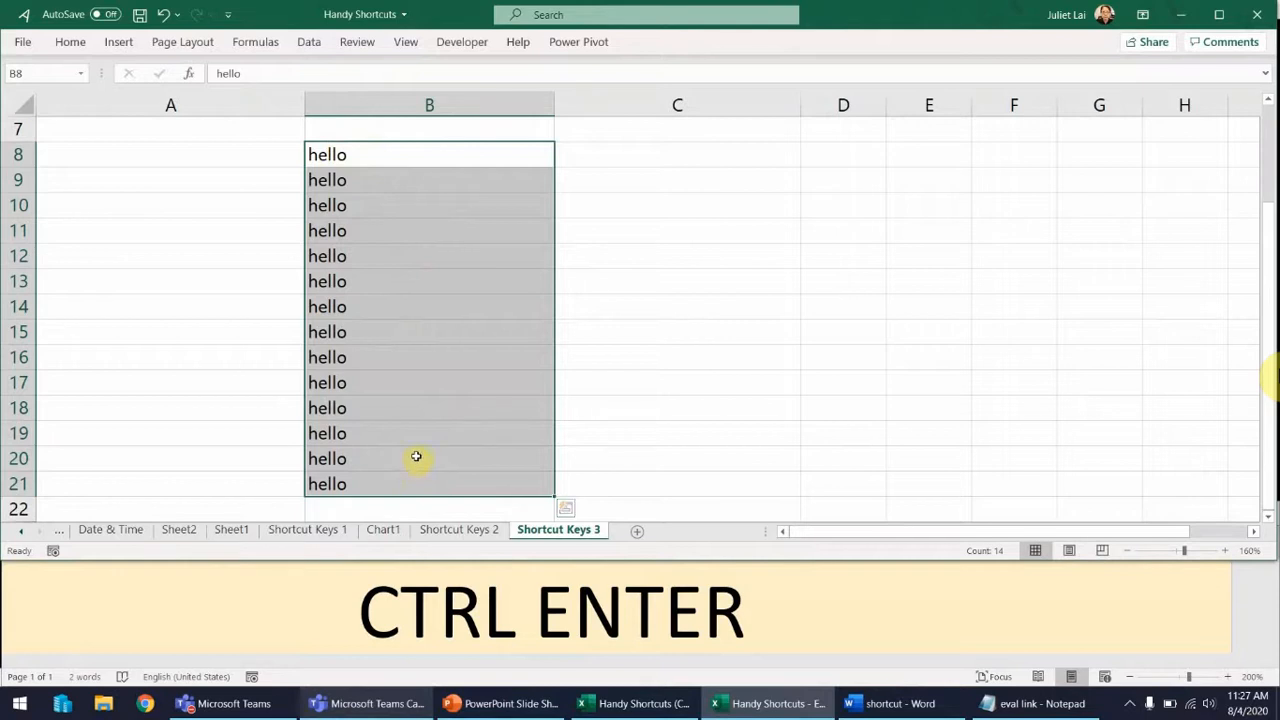
Step: Fill the range D8:D21 with the entry data in one go
{"action": "left_click_drag", "start_coordinate": [817, 154], "coordinate": [850, 483]}
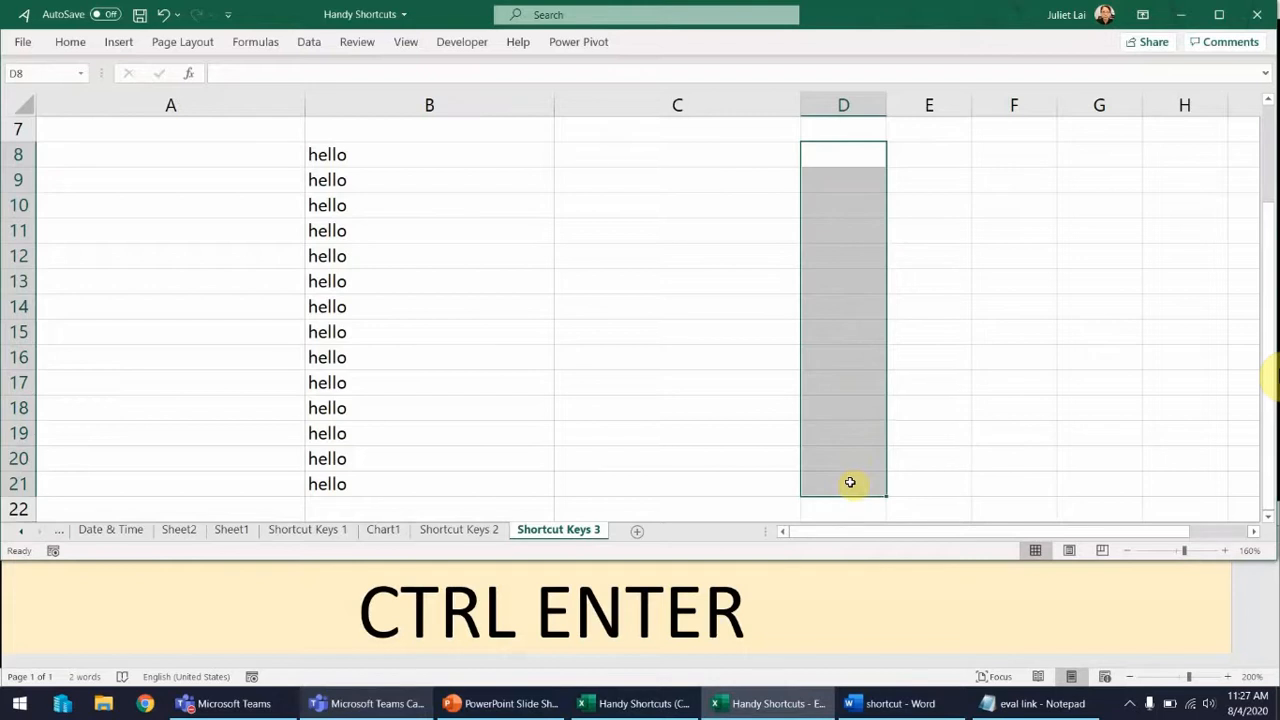
{"action": "type", "text": "data"}
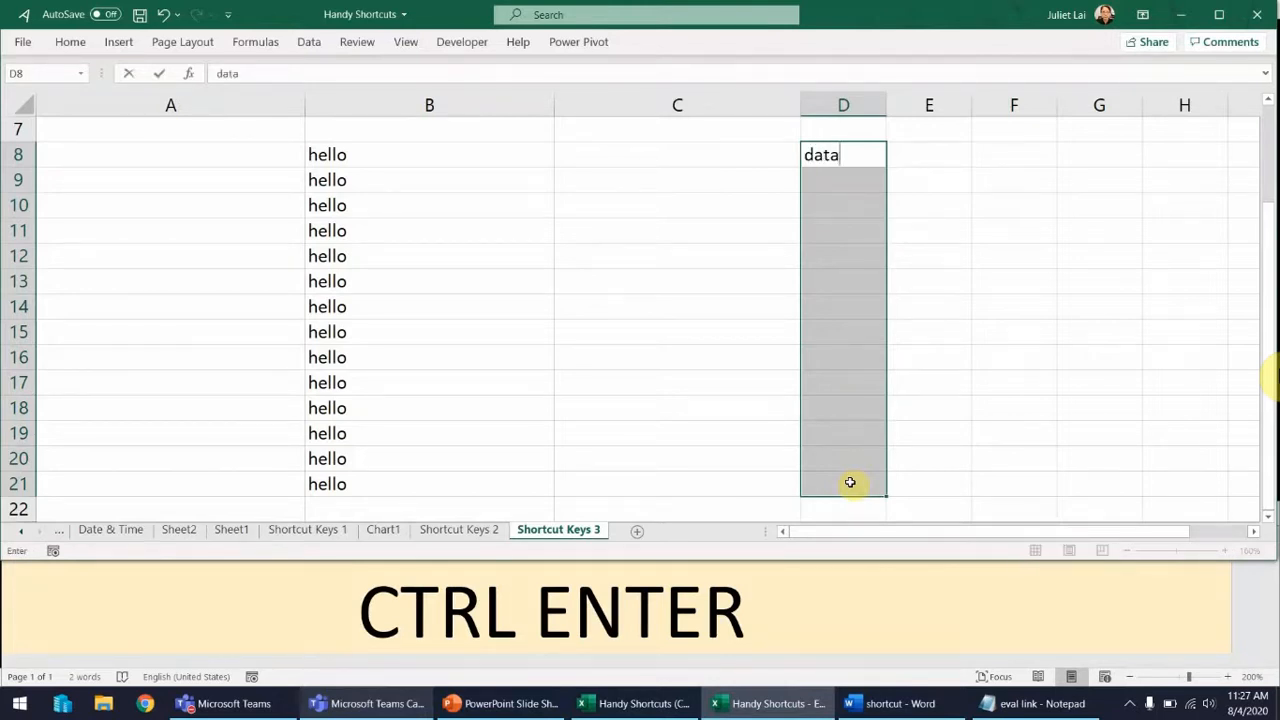
{"action": "key", "text": "ctrl+Return"}
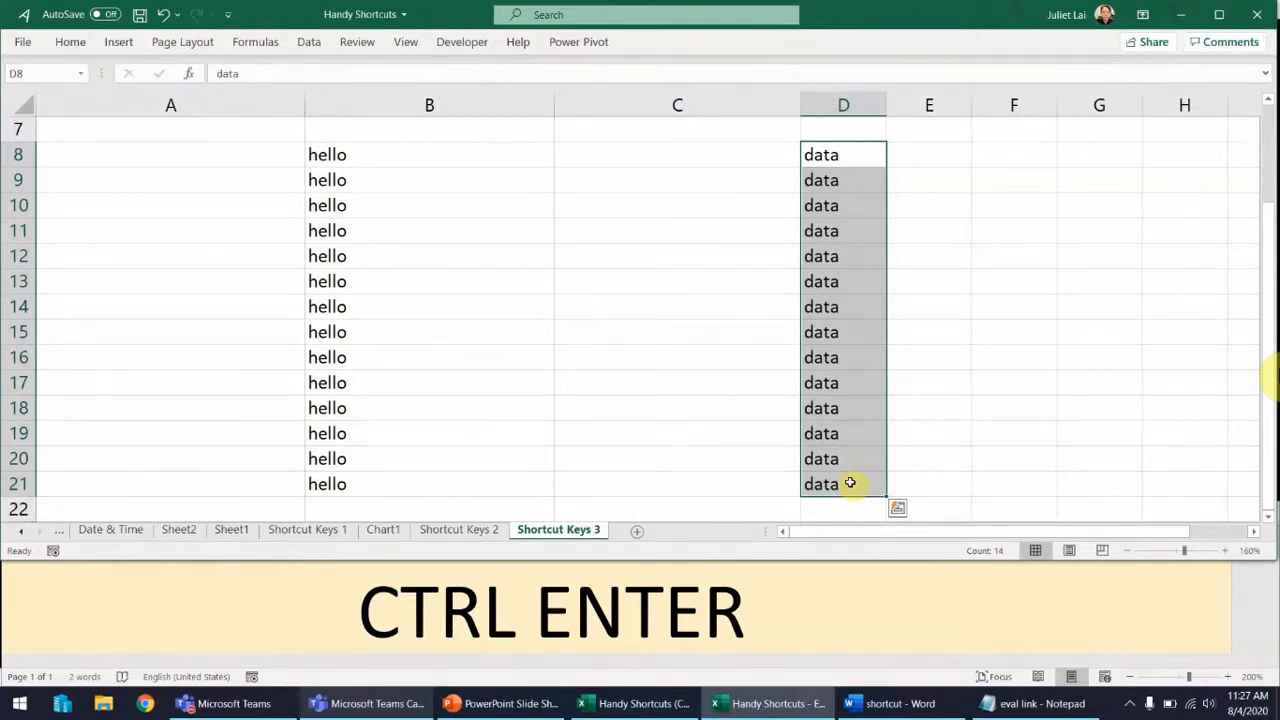
Step: Change the caption in the Word shortcut document to CTRL S, and save the Handy Shortcuts workbook in Excel
{"action": "left_click", "coordinate": [666, 355]}
{"action": "scroll", "coordinate": [696, 382], "scroll_direction": "up", "scroll_amount": 2}
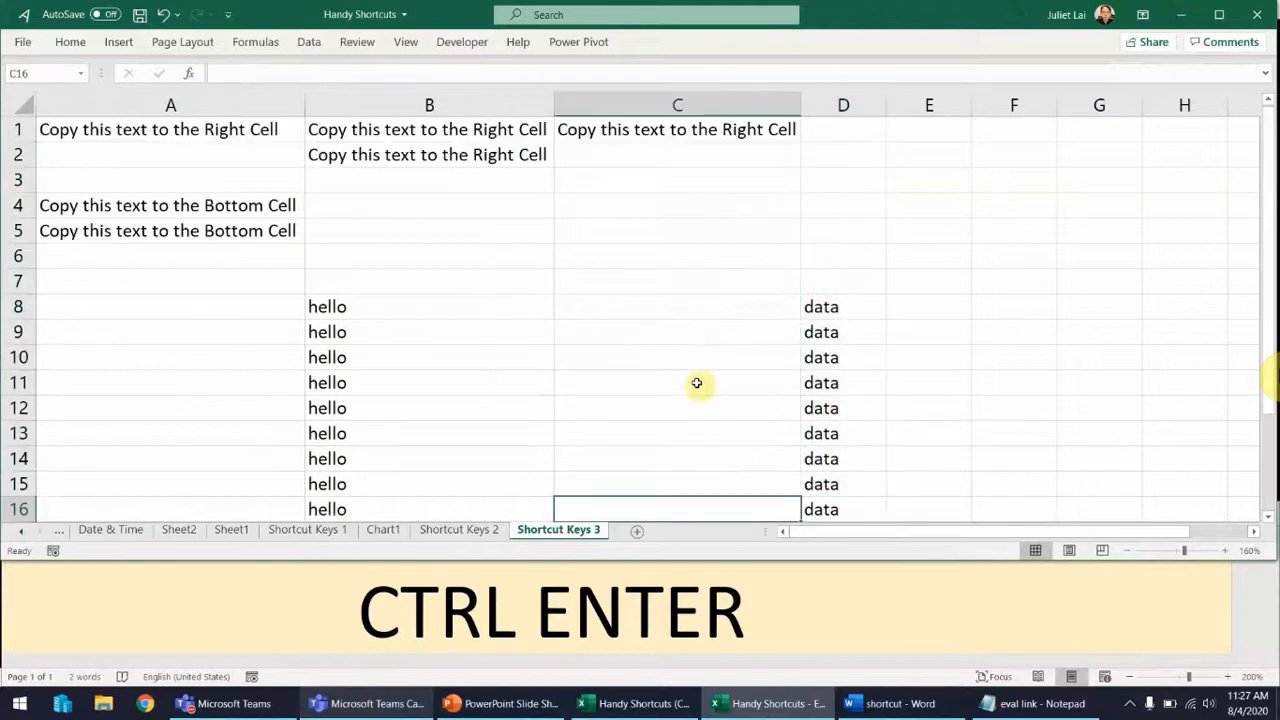
{"action": "left_click", "coordinate": [674, 622]}
{"action": "left_click_drag", "start_coordinate": [540, 600], "coordinate": [789, 598]}
{"action": "type", "text": "S"}
{"action": "key", "text": "alt+Tab"}
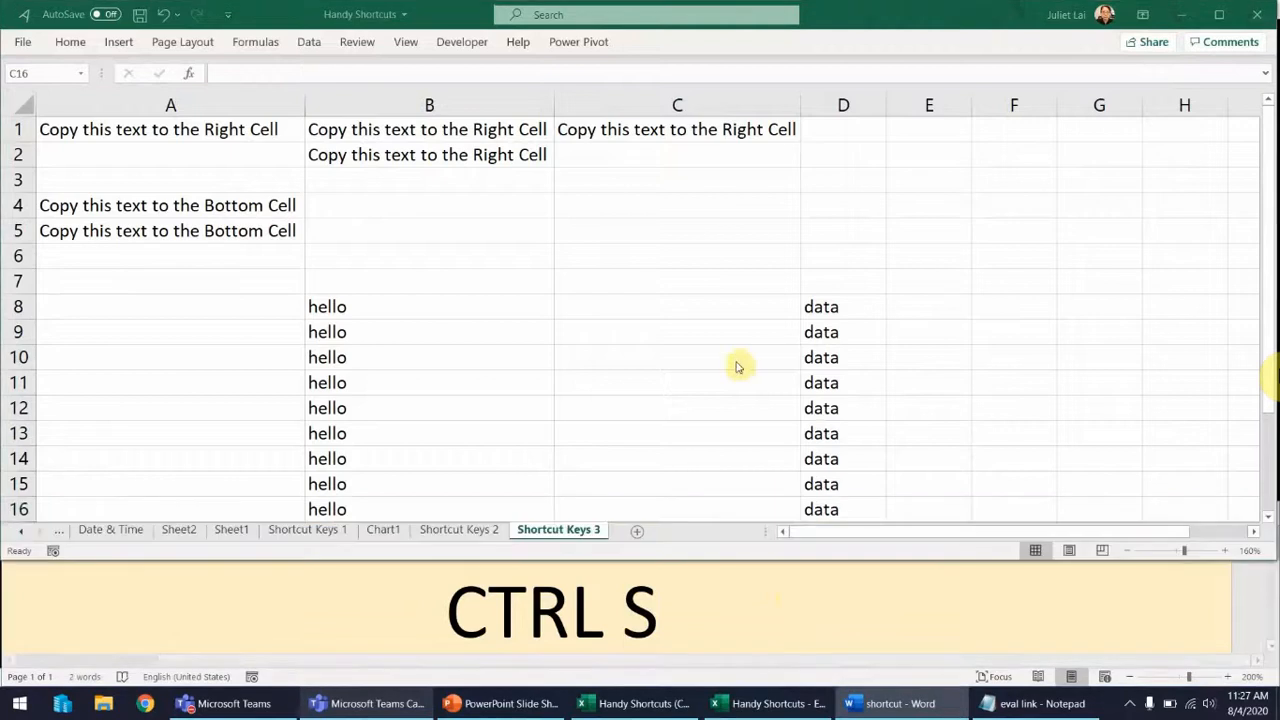
{"action": "key", "text": "ctrl+s"}
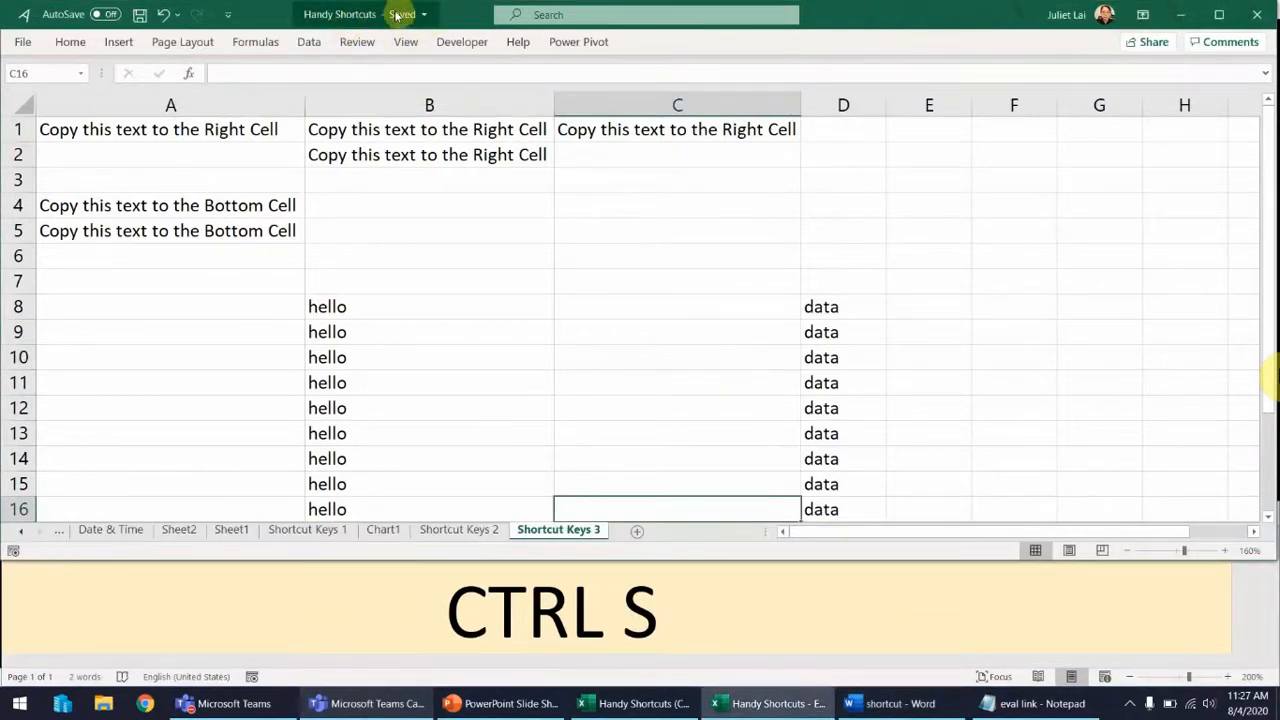
Step: Change the caption in the Word shortcut document to CTRL N
{"action": "left_click", "coordinate": [655, 600]}
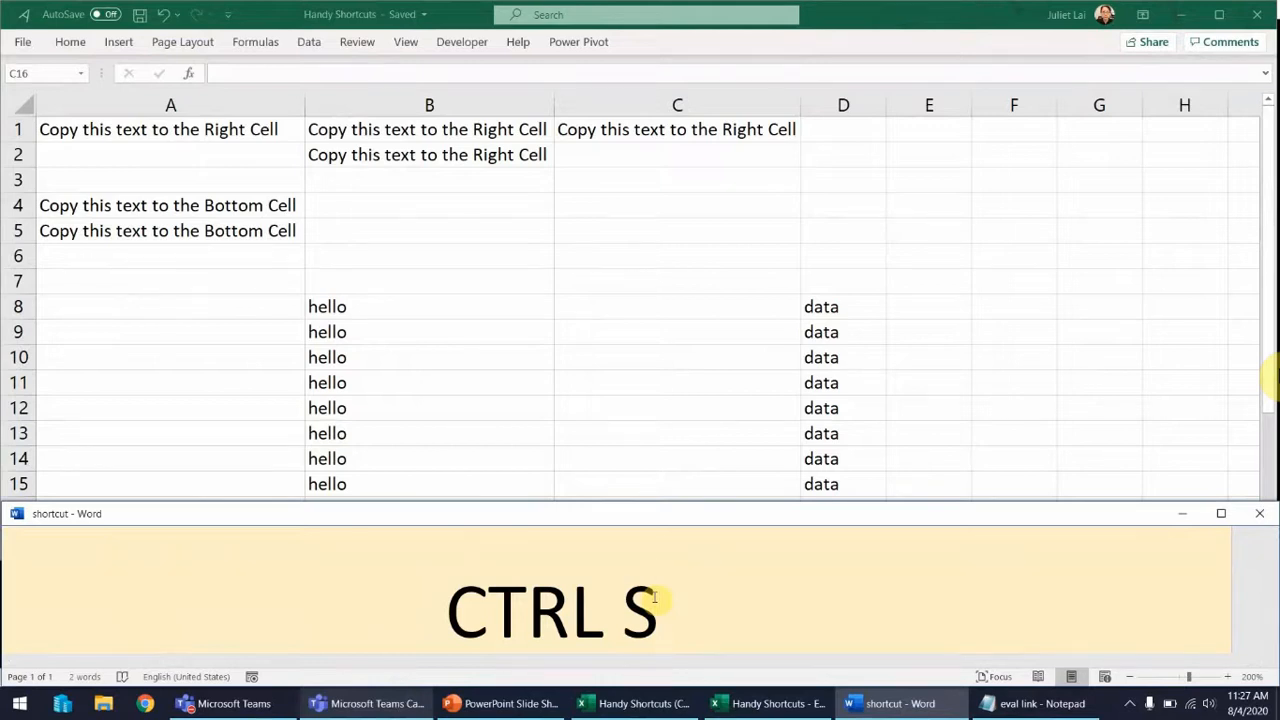
{"action": "key", "text": "BackSpace"}
{"action": "type", "text": "N"}
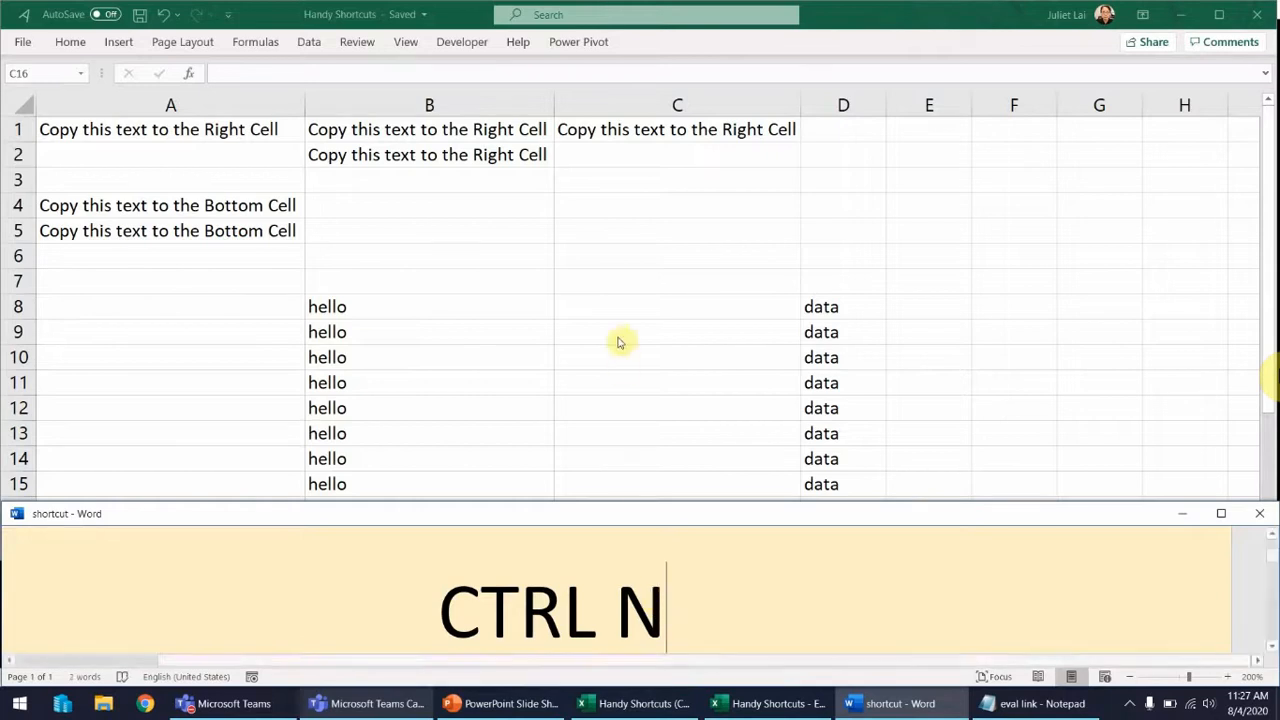
Step: In Excel, create a new blank workbook and close it again
{"action": "key", "text": "alt+Tab"}
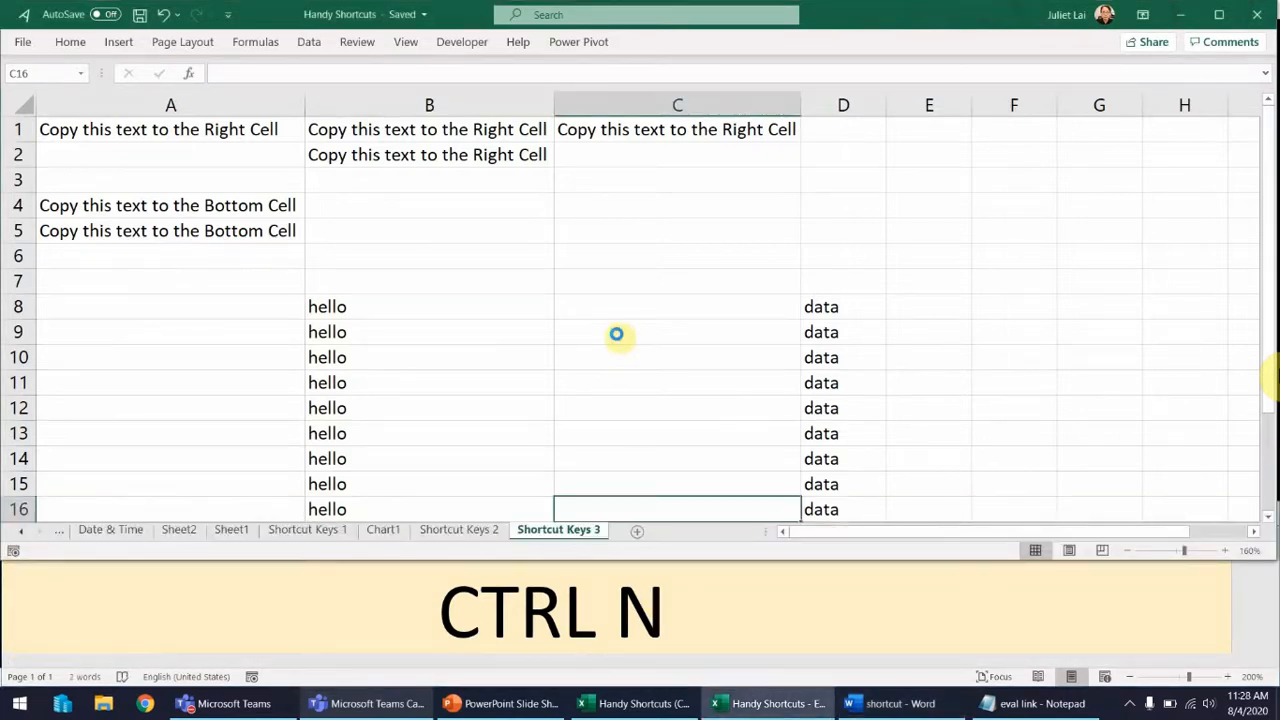
{"action": "key", "text": "ctrl+n"}
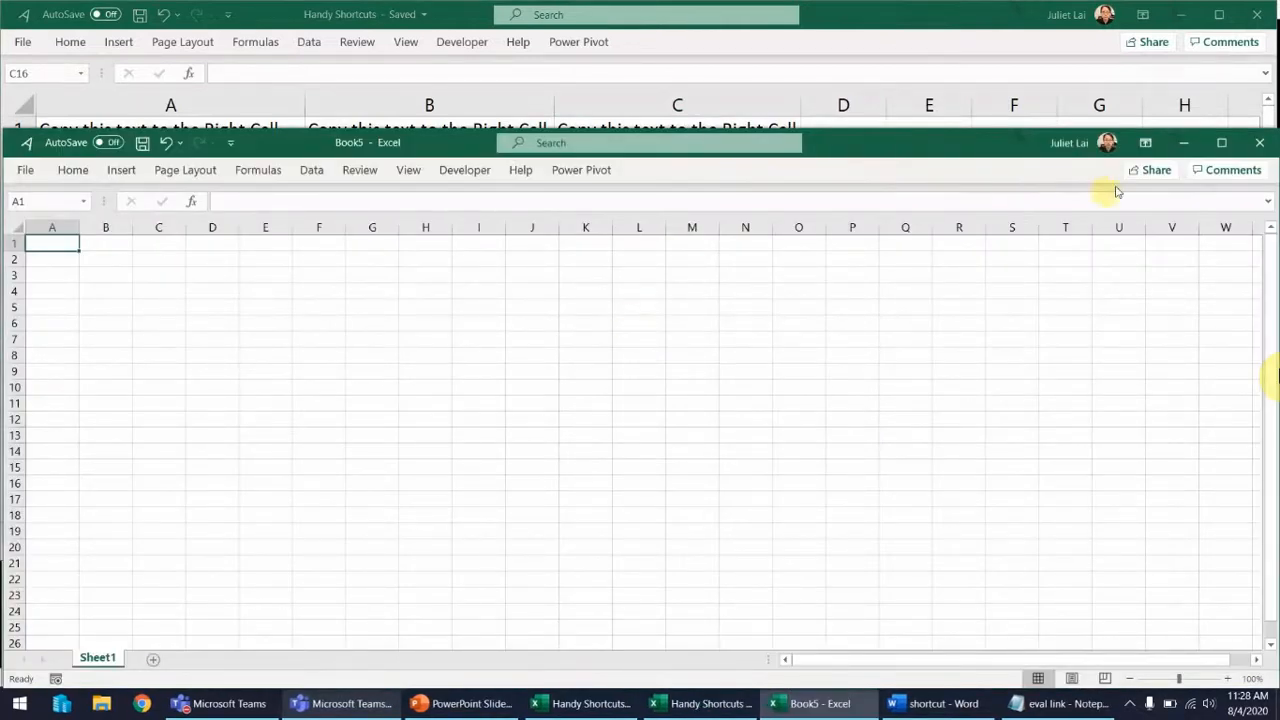
{"action": "left_click", "coordinate": [1260, 148]}
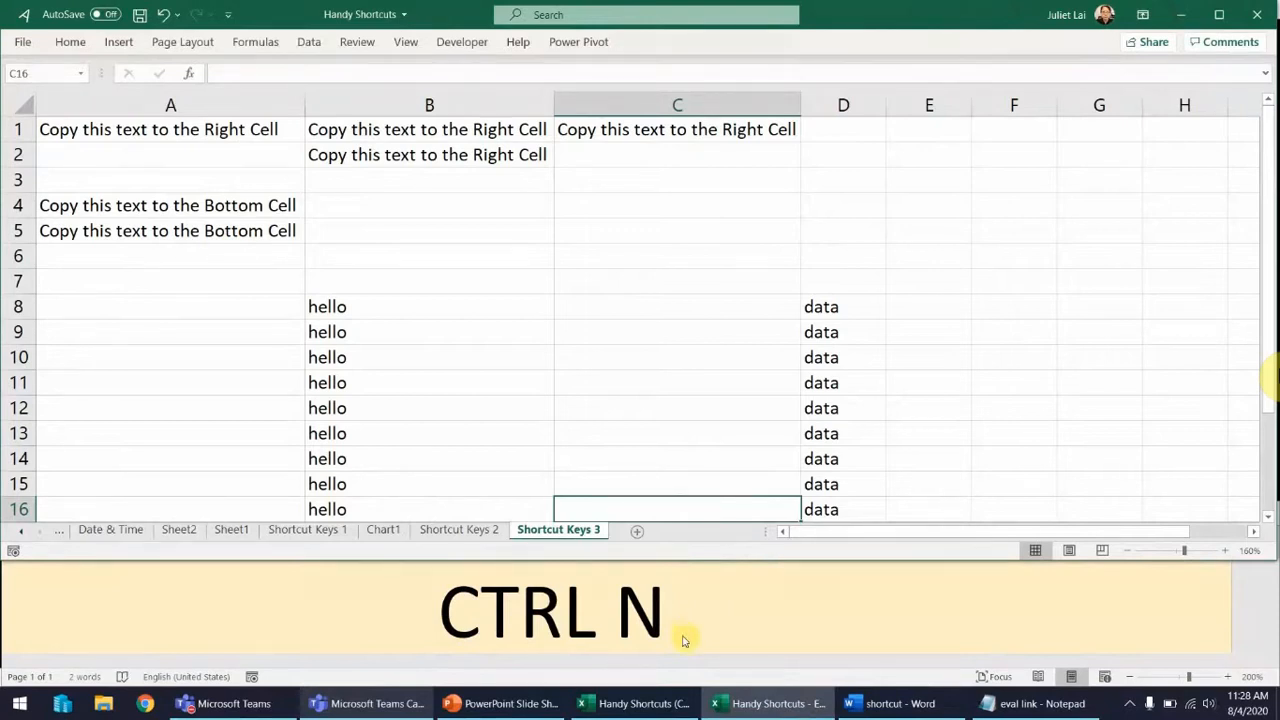
Step: Switch to the Handy Shortcuts (Complete) workbook and view its Shortcut Keys sheet
{"action": "left_click", "coordinate": [660, 710]}
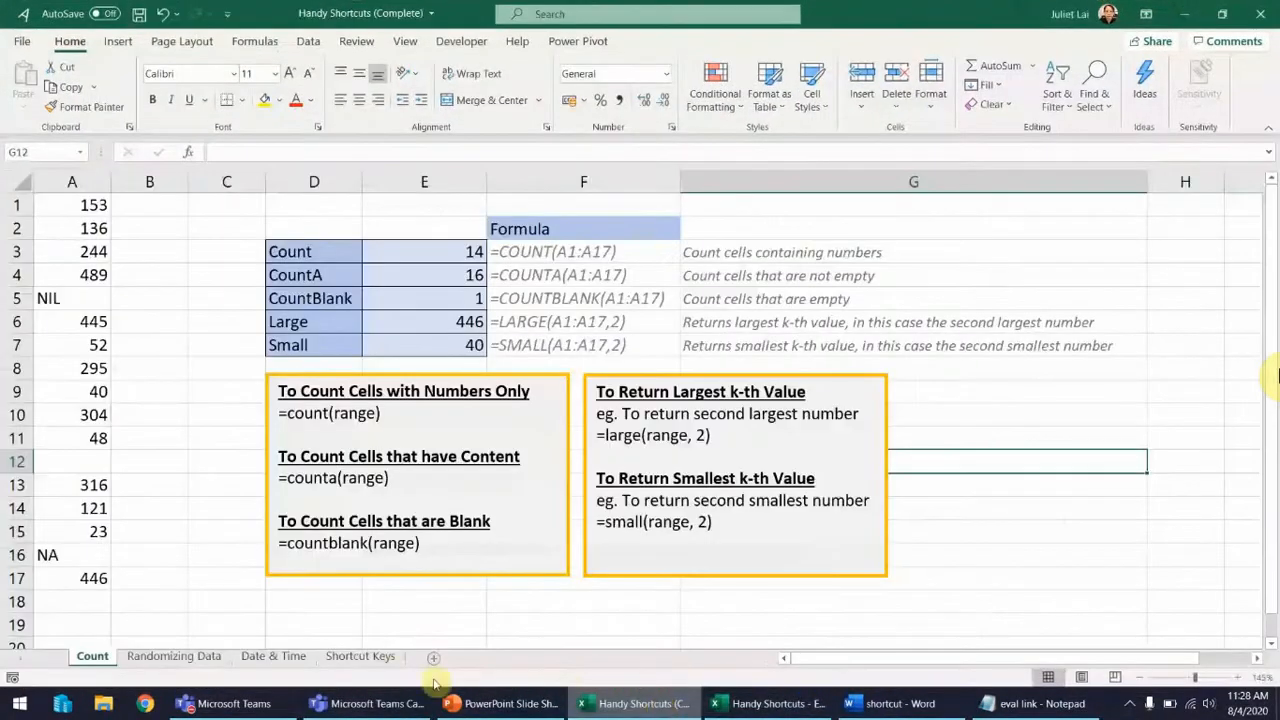
{"action": "left_click", "coordinate": [388, 662]}
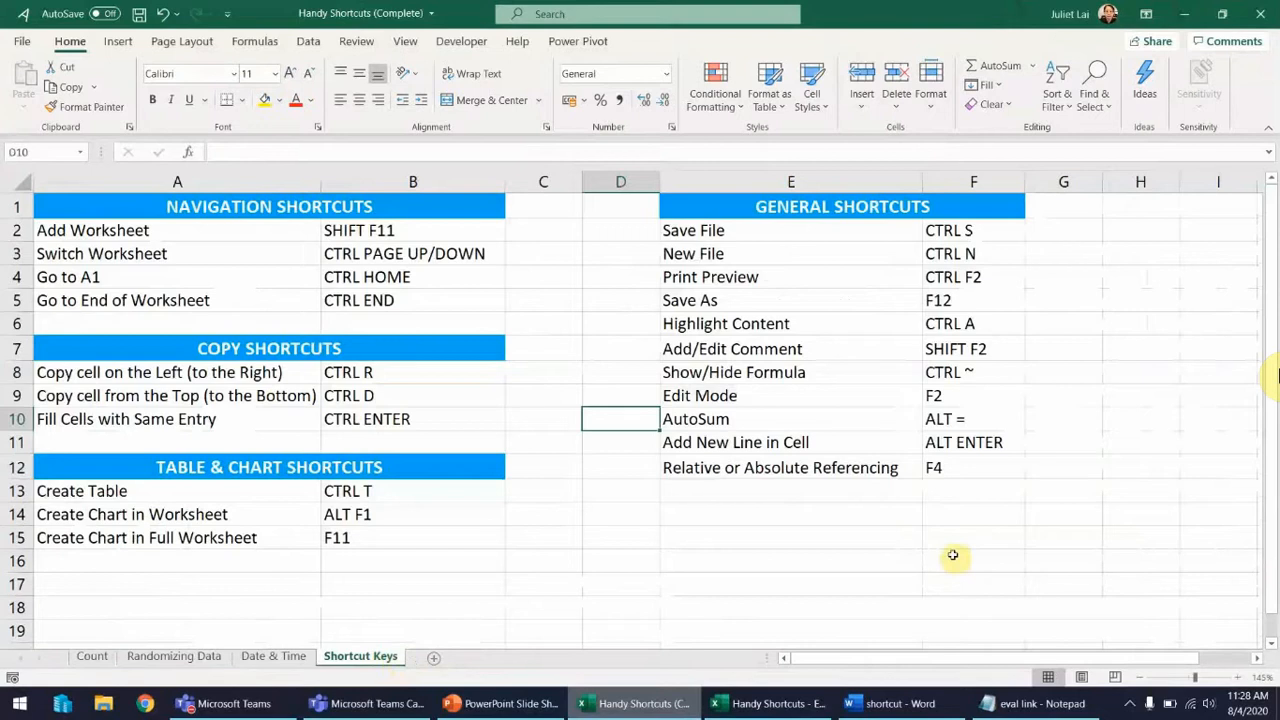